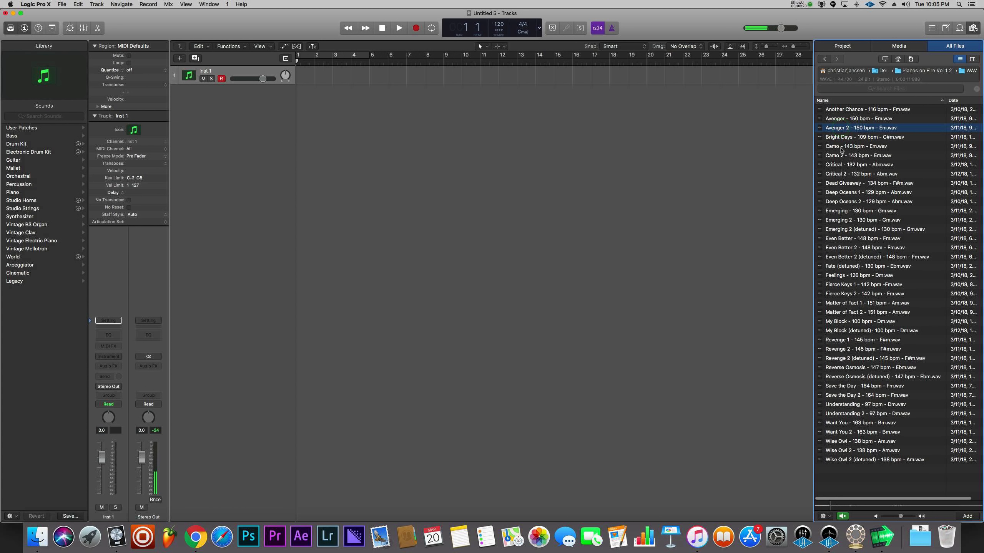
Audition a range of piano loops in the Pianos on Fire WAV folder, from Camo through Matter of Fact 1.
left_click(838, 146)
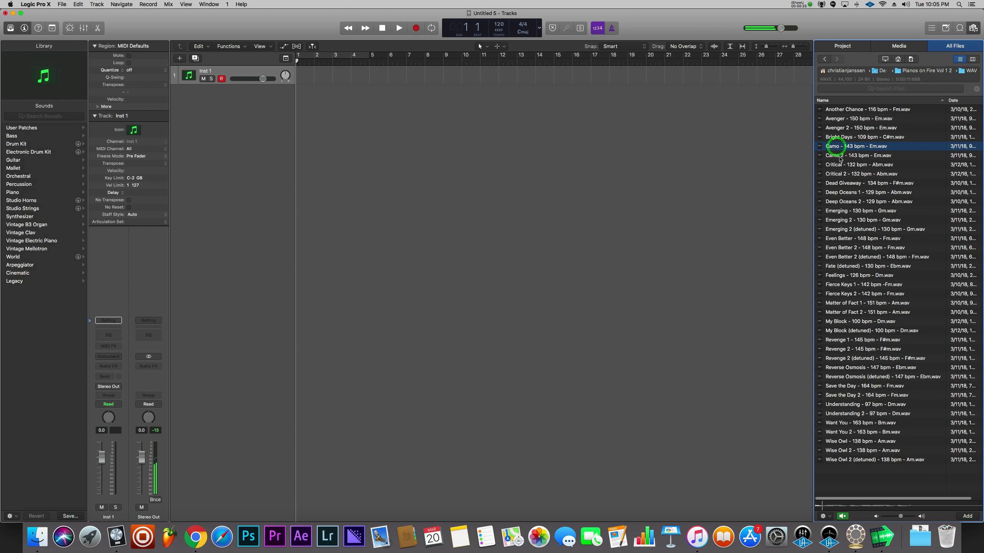
left_click(839, 155)
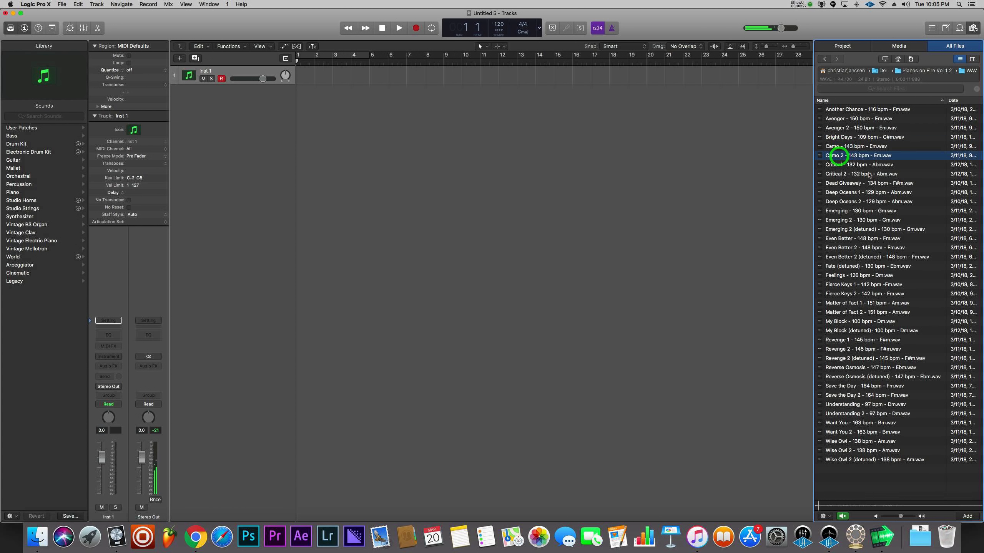
left_click(839, 165)
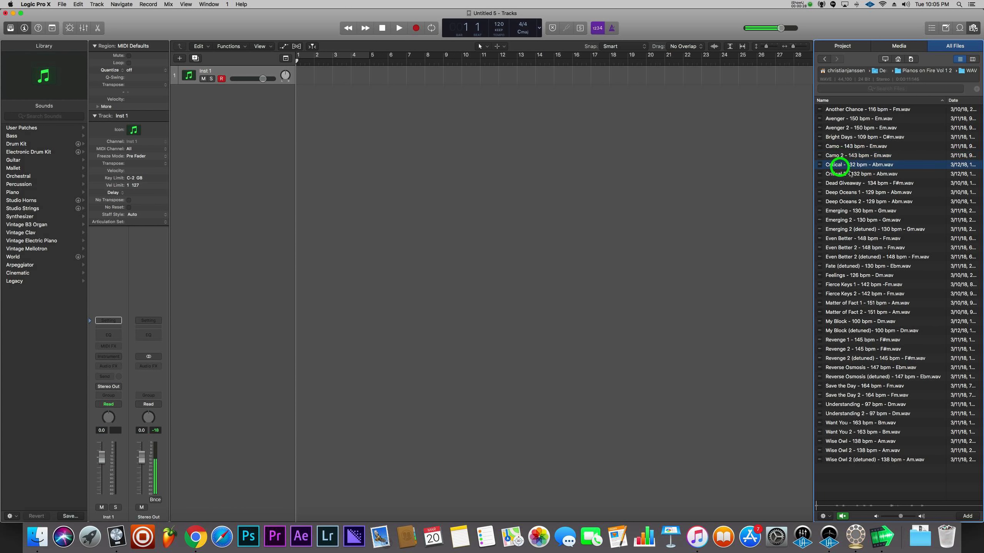
left_click(840, 175)
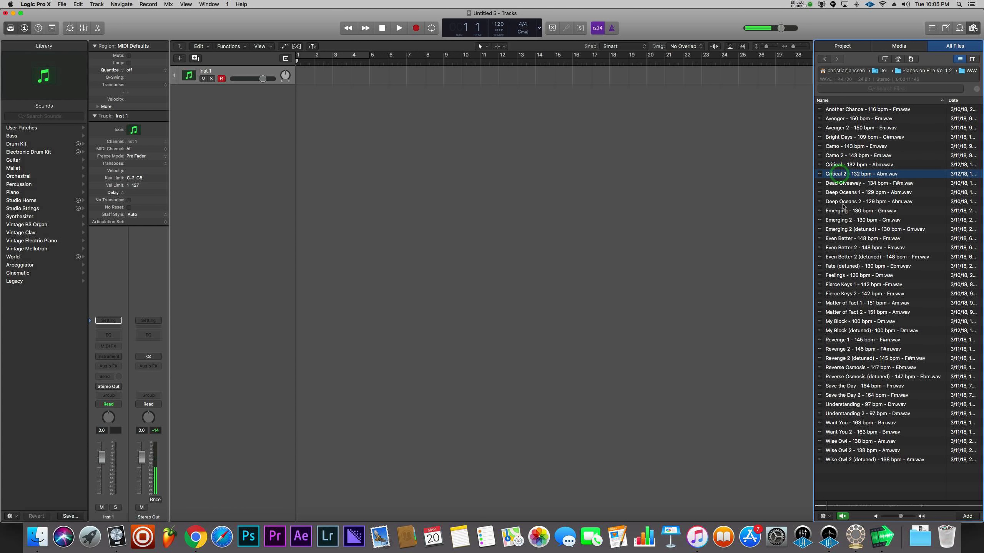
left_click(840, 193)
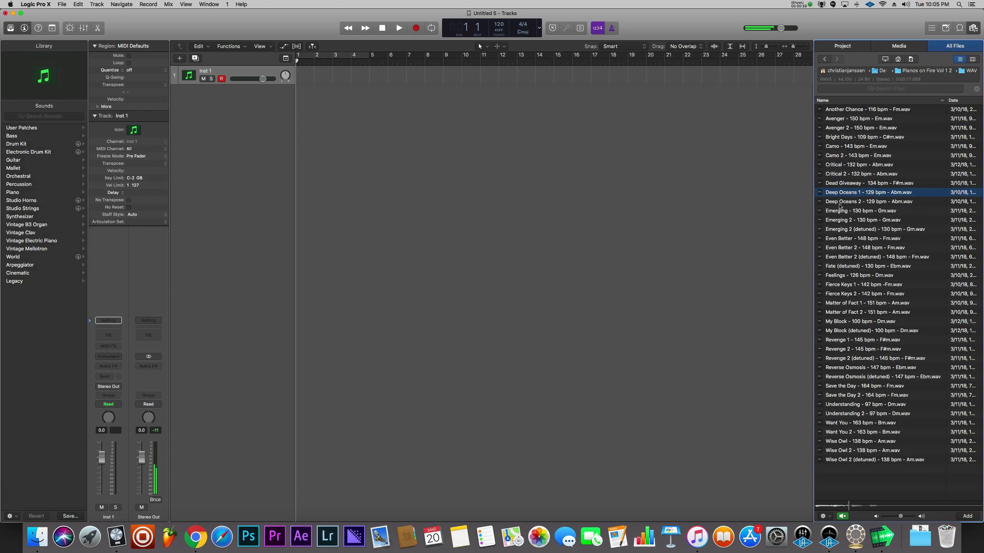
left_click(838, 203)
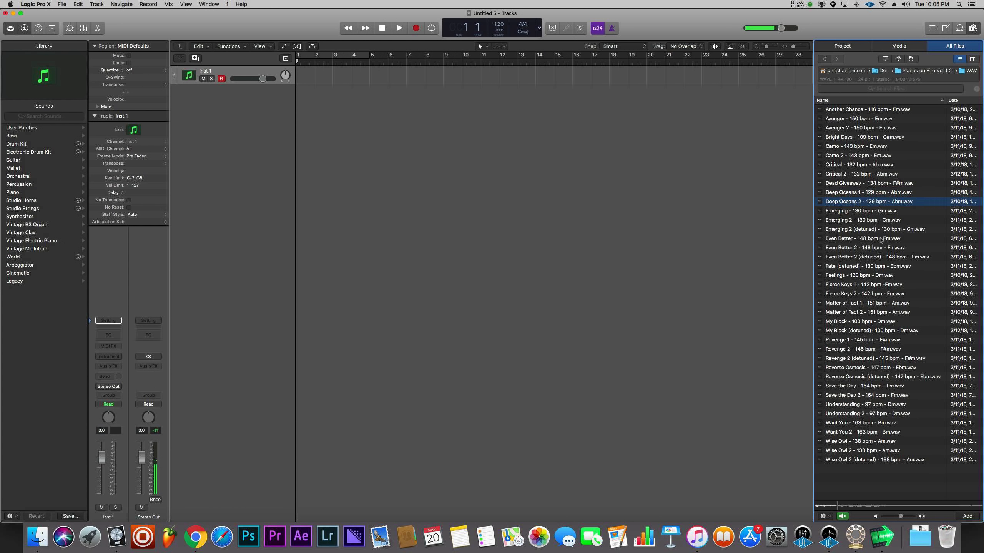
left_click(848, 238)
left_click(842, 248)
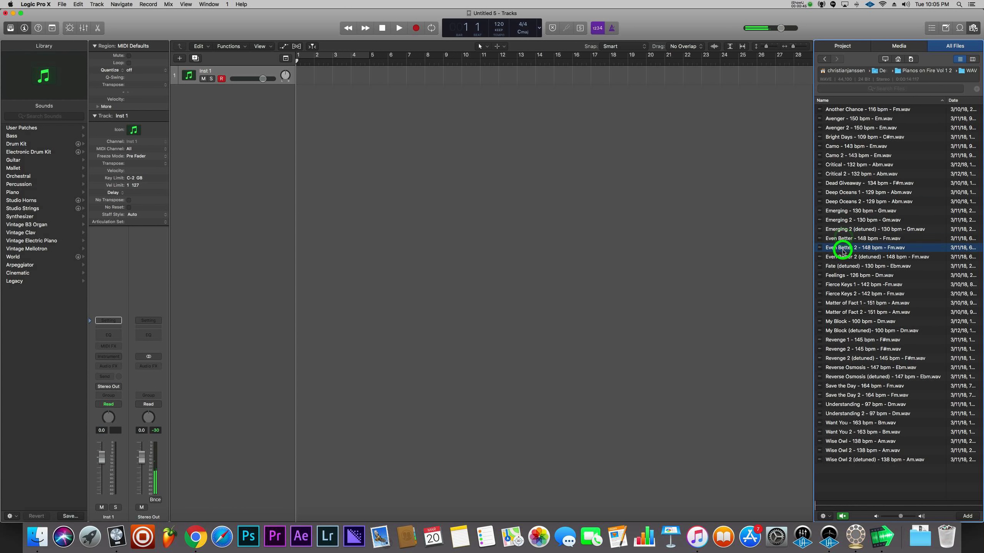
left_click(843, 268)
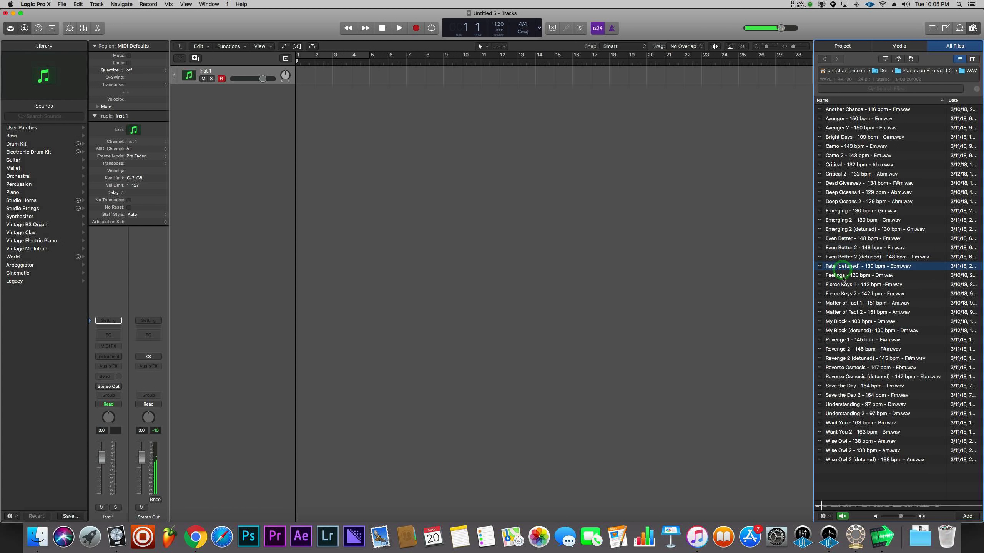
left_click(839, 276)
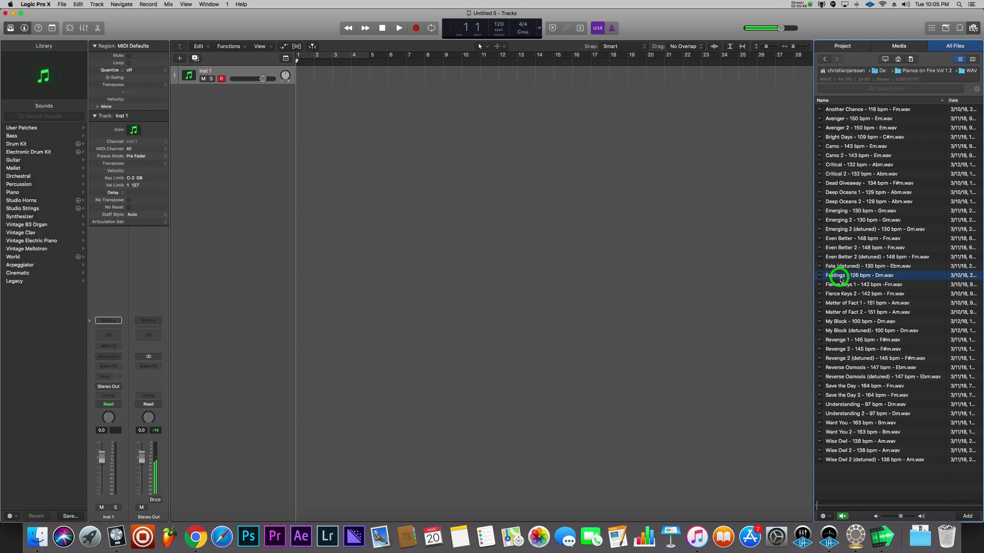
left_click(842, 285)
left_click(845, 304)
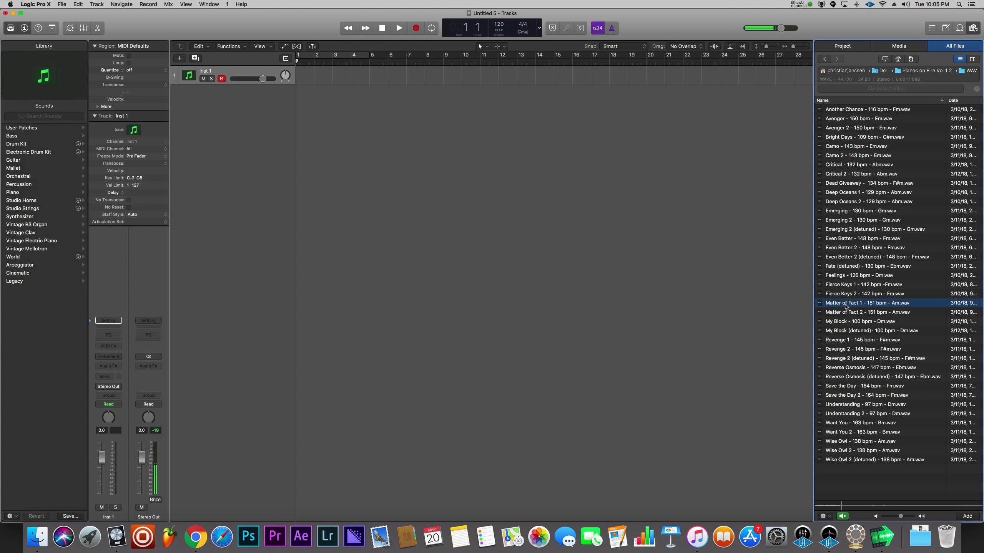
Audition the Emerging loops and import Emerging - 130 bpm - Gm.wav at bar 1 on a new track, including its tempo information.
left_click(853, 220)
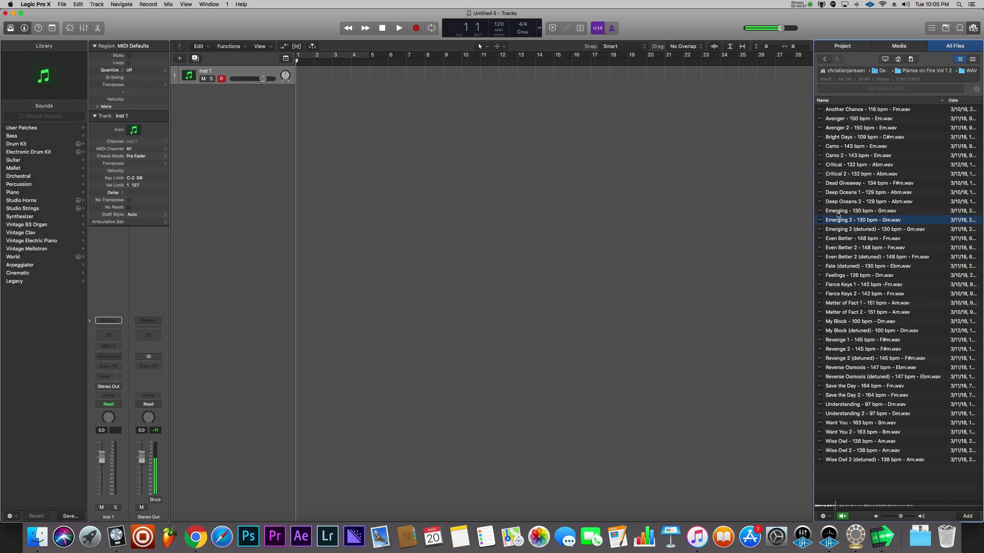
left_click(839, 212)
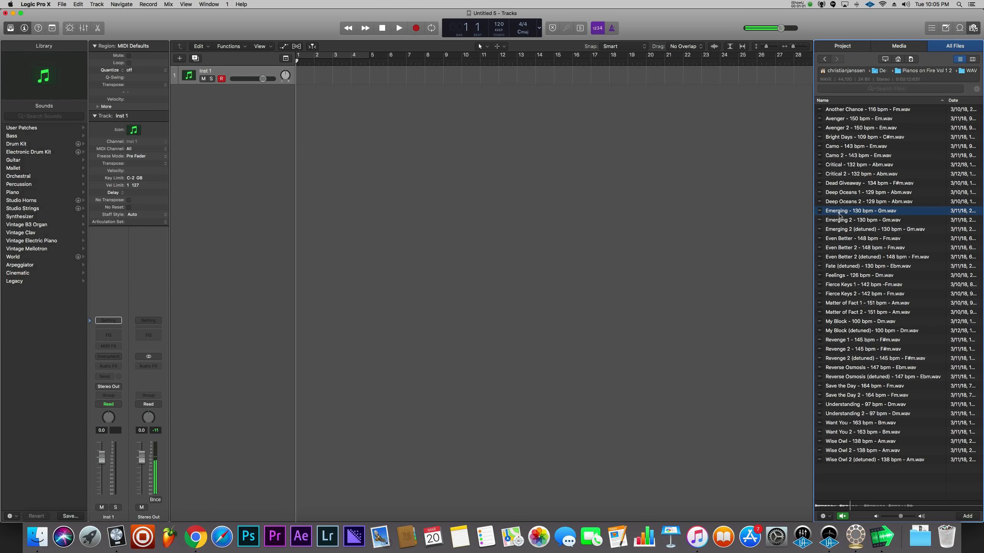
left_click_drag(839, 214, 300, 90)
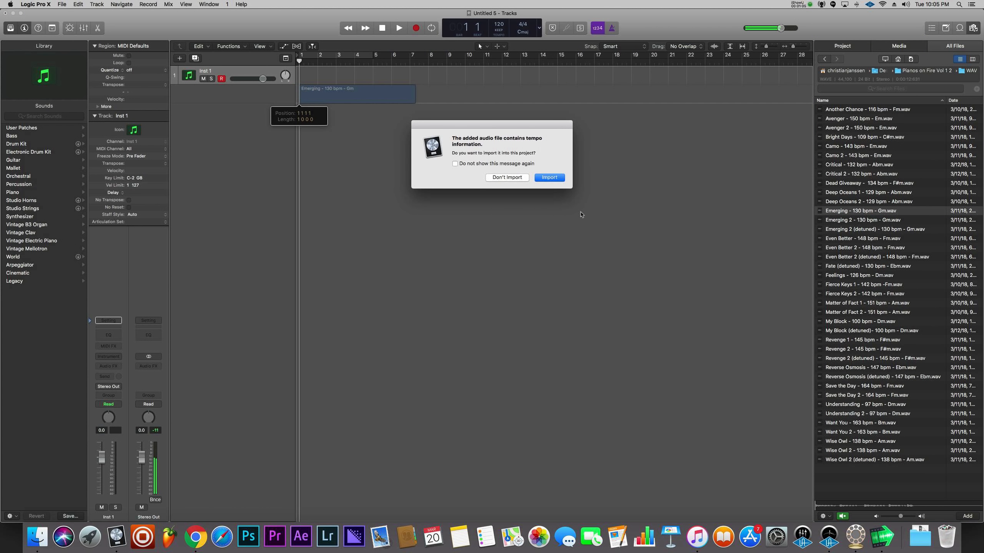
left_click(552, 179)
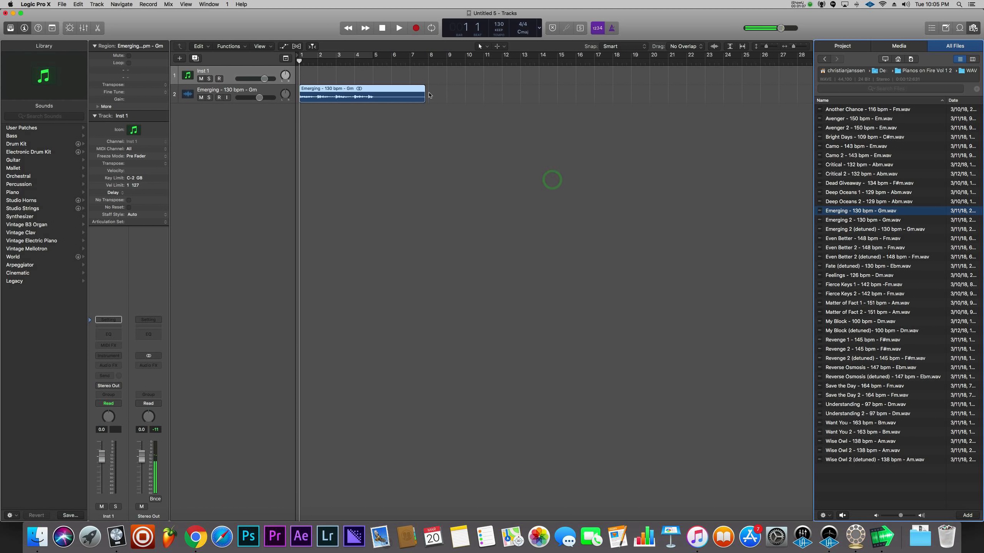
Trim the Emerging region to end exactly at bar 5, splitting it at the playhead and deleting the leftover piece.
left_click_drag(423, 100, 375, 100)
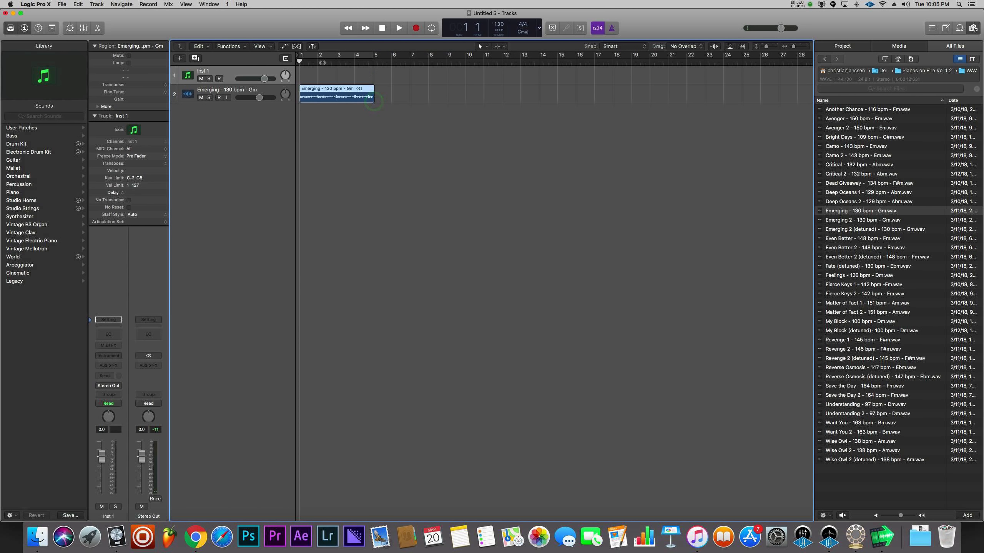
left_click_drag(300, 61, 373, 62)
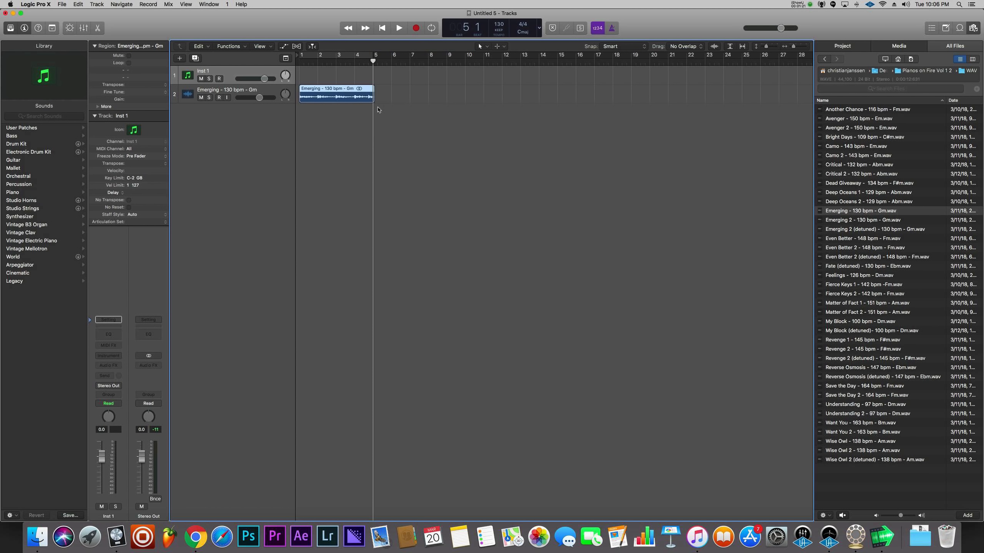
key("super+Right")
key("super+Right")
key("super+Right")
key("super+Right")
key("super+Right")
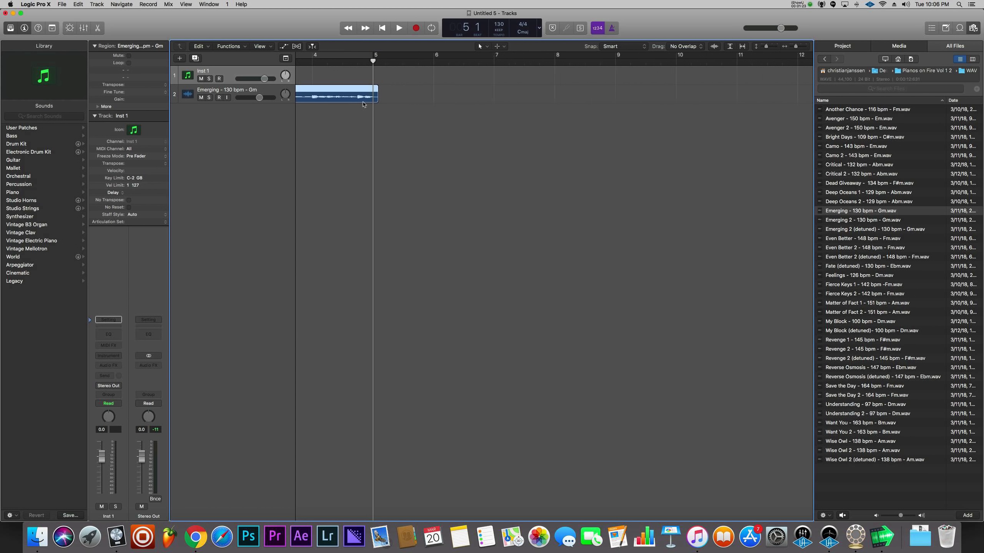
left_click(352, 94)
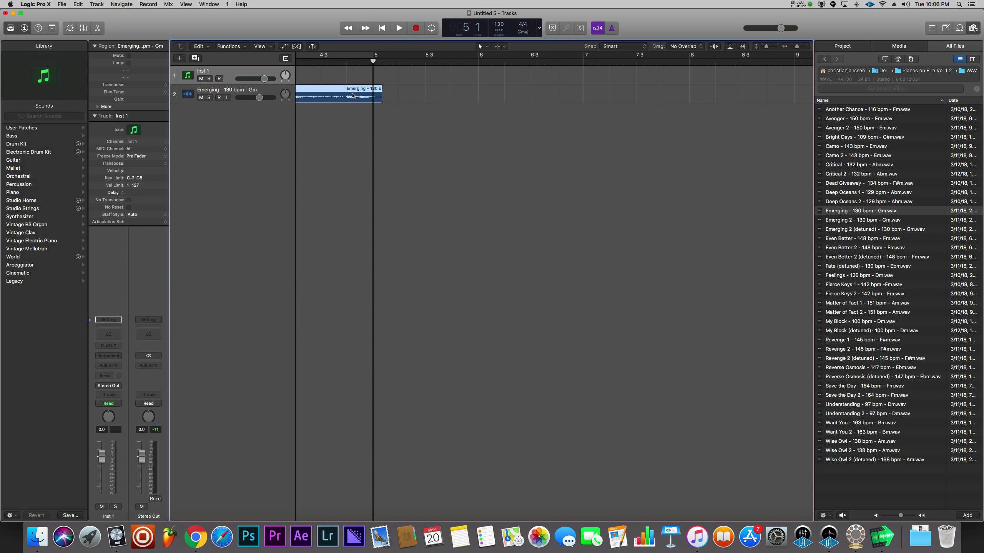
key("super+t")
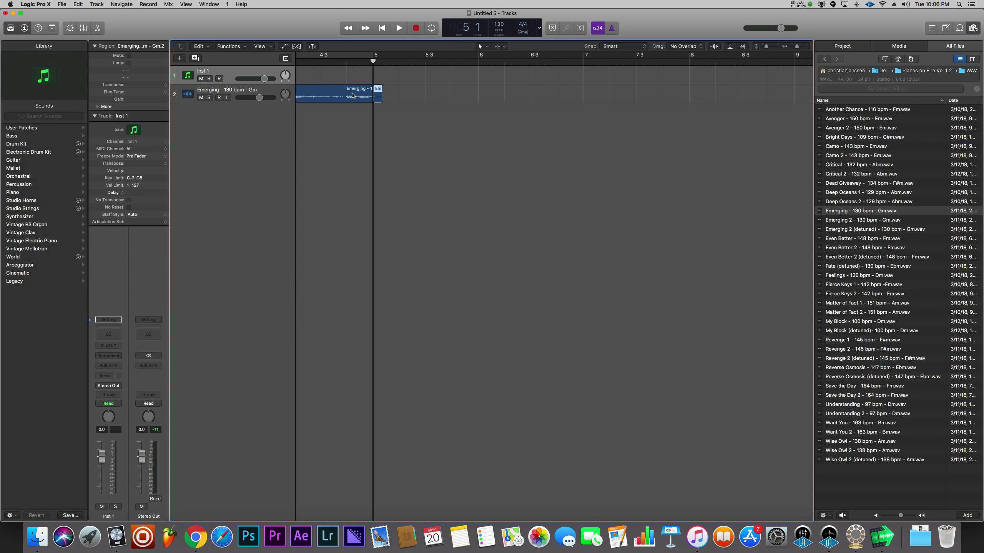
key("Delete")
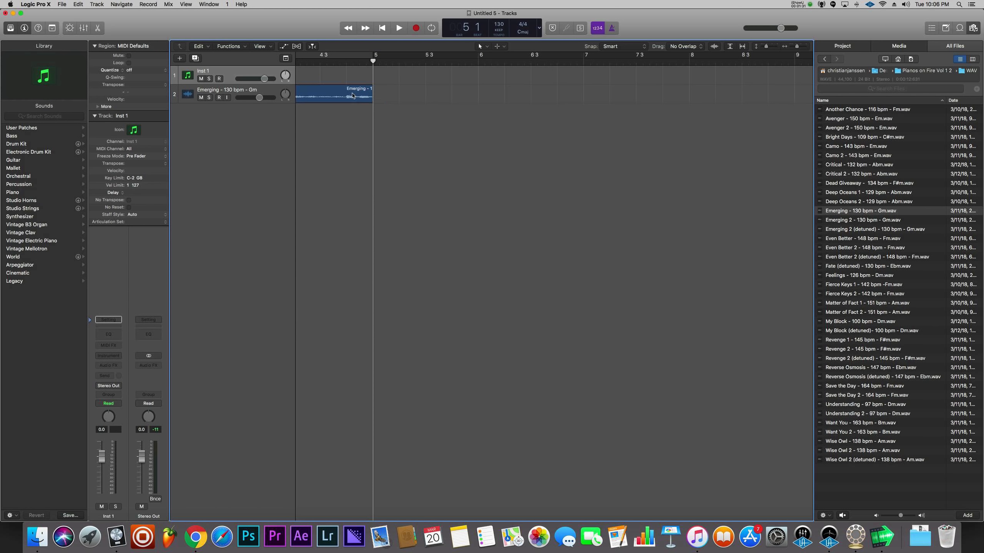
Turn on cycling for bars 1 to 5 and play back the trimmed Emerging loop.
scroll(392, 133, "down", 6)
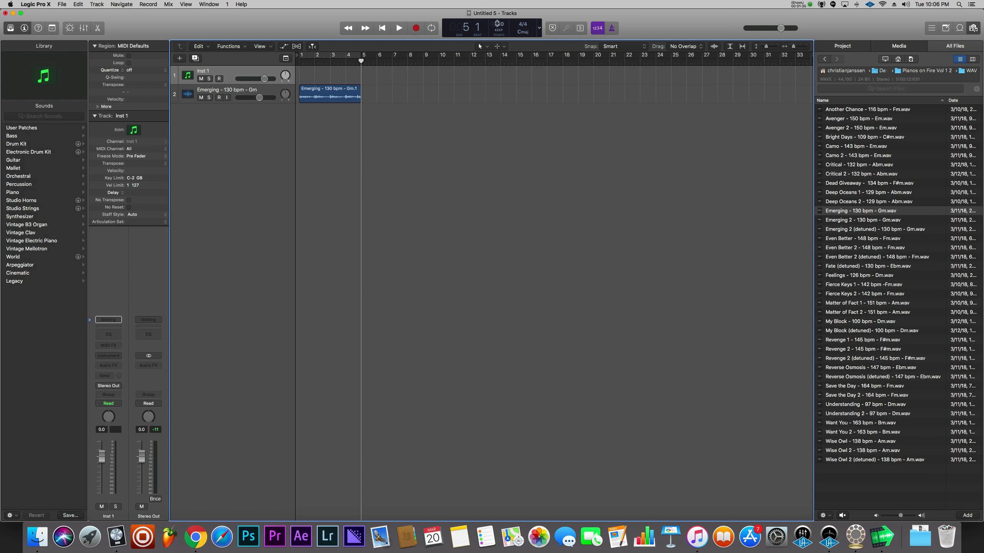
left_click(322, 58)
key("space")
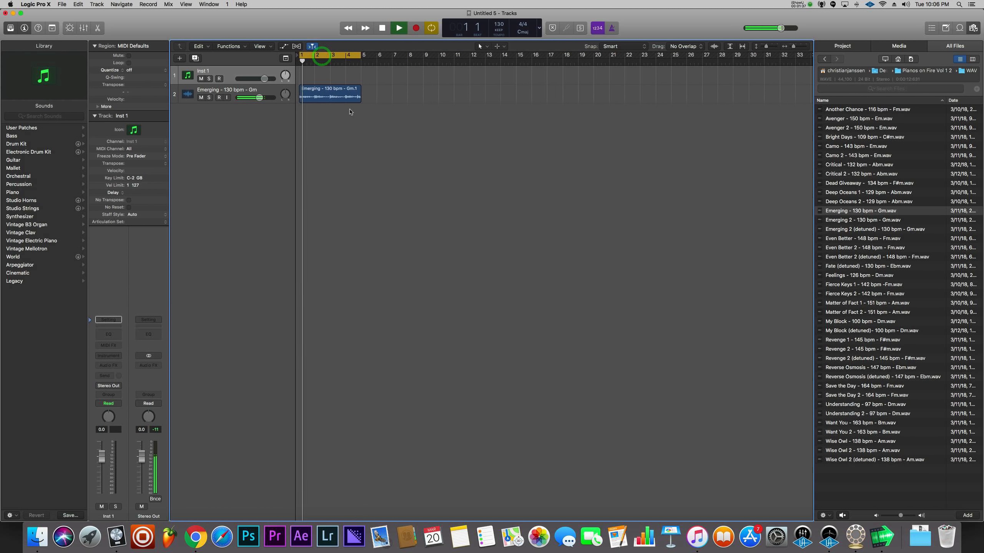
key("space")
left_click(331, 60)
left_click_drag(363, 60, 314, 63)
key("space")
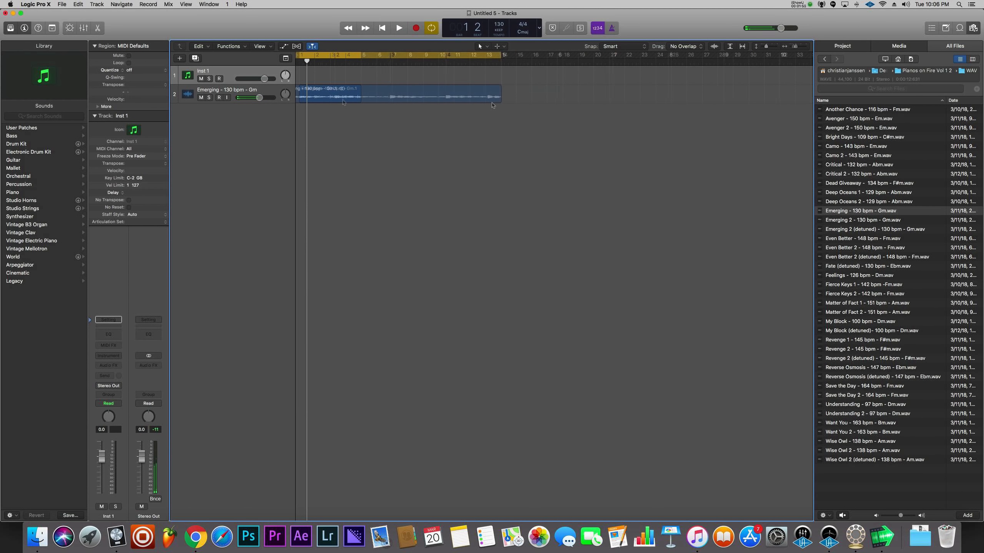
Assign the Fade Tool as the secondary tool and add a short fade-out at the Emerging region's end.
key("super+Right")
key("super+Right")
key("super+Right")
scroll(493, 105, "right", 7)
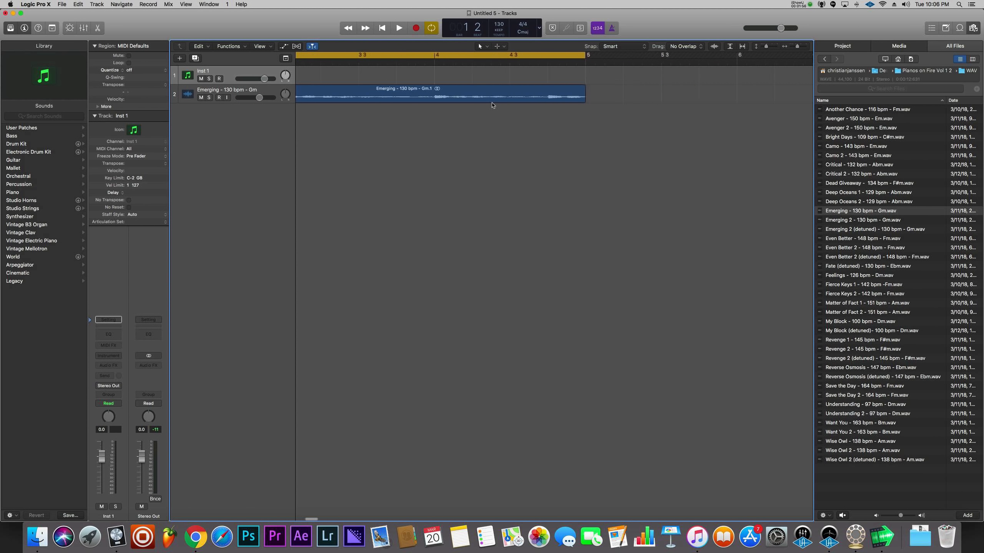
scroll(493, 105, "right", 2)
left_click_drag(529, 100, 525, 83)
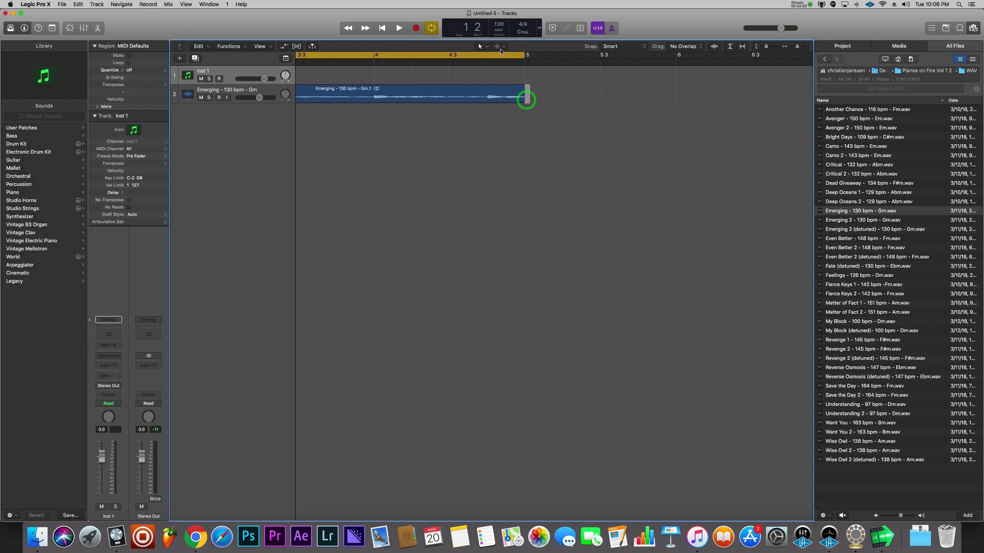
left_click(499, 46)
left_click(521, 147)
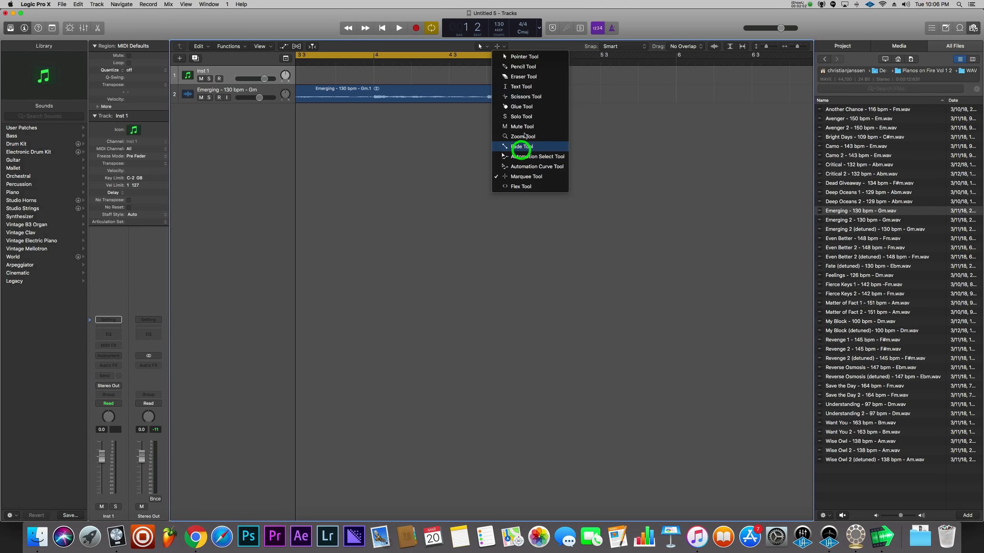
left_click(532, 102)
left_click_drag(532, 103, 521, 101)
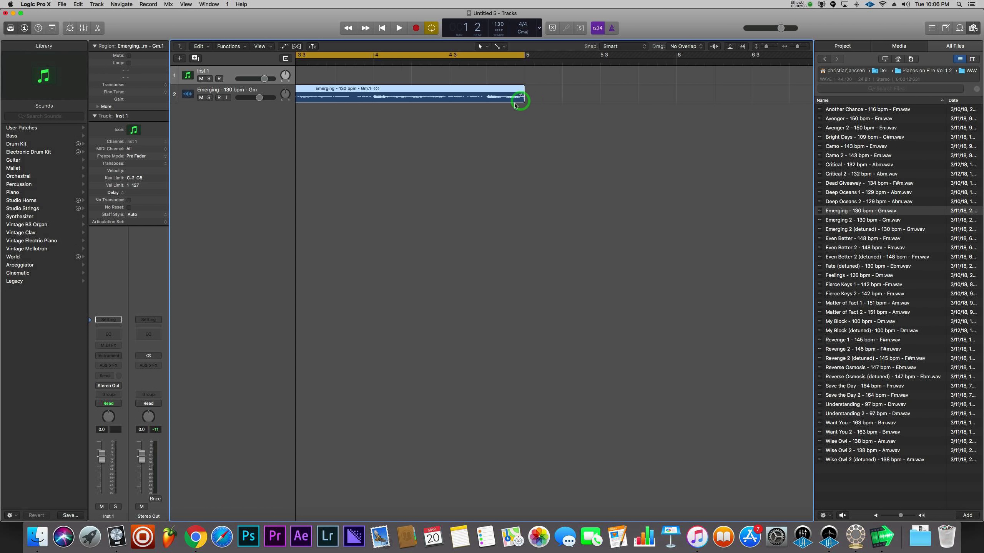
Add a very short fade-in at the start of the Emerging region at bar 1.
scroll(419, 101, "left", 10)
left_click(302, 100)
scroll(302, 101, "right", 2)
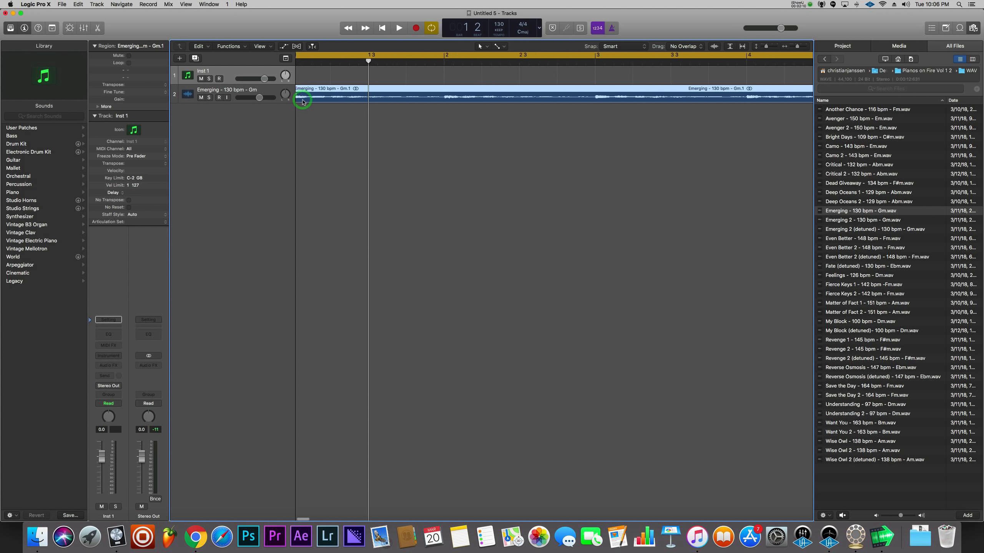
key("super+Right")
key("super+Right")
key("super+Right")
scroll(303, 101, "left", 5)
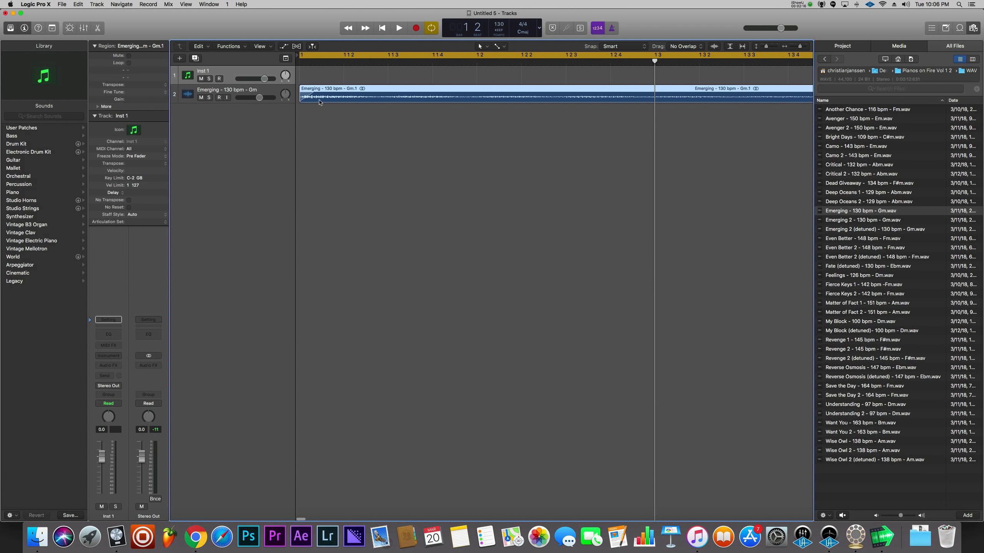
scroll(312, 99, "up", 4)
scroll(312, 100, "down", 4)
scroll(312, 99, "up", 3)
scroll(311, 99, "left", 4)
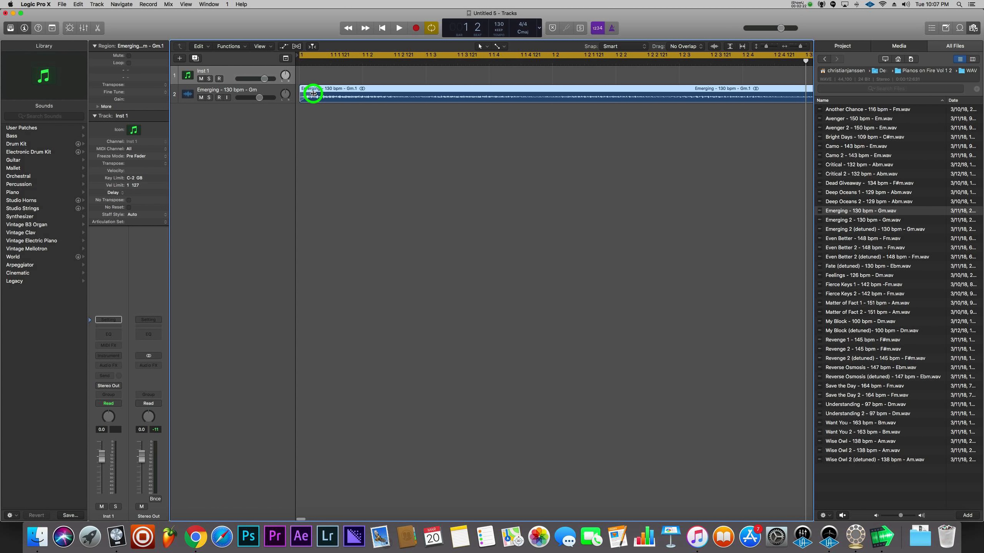
left_click_drag(302, 93, 302, 94)
Shorten the fade-out at the end of the Emerging region so it covers only the last instant before bar 5.
scroll(333, 102, "down", 5)
scroll(335, 102, "right", 10)
scroll(335, 103, "right", 10)
scroll(334, 103, "left", 3)
scroll(334, 102, "up", 5)
scroll(334, 103, "up", 3)
scroll(562, 111, "right", 5)
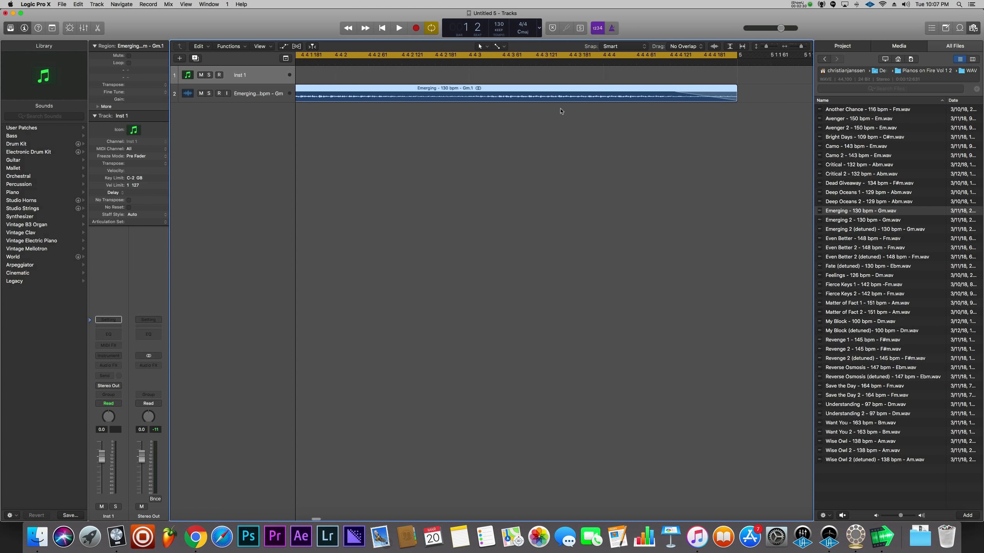
left_click_drag(584, 92, 634, 88)
scroll(603, 106, "left", 3)
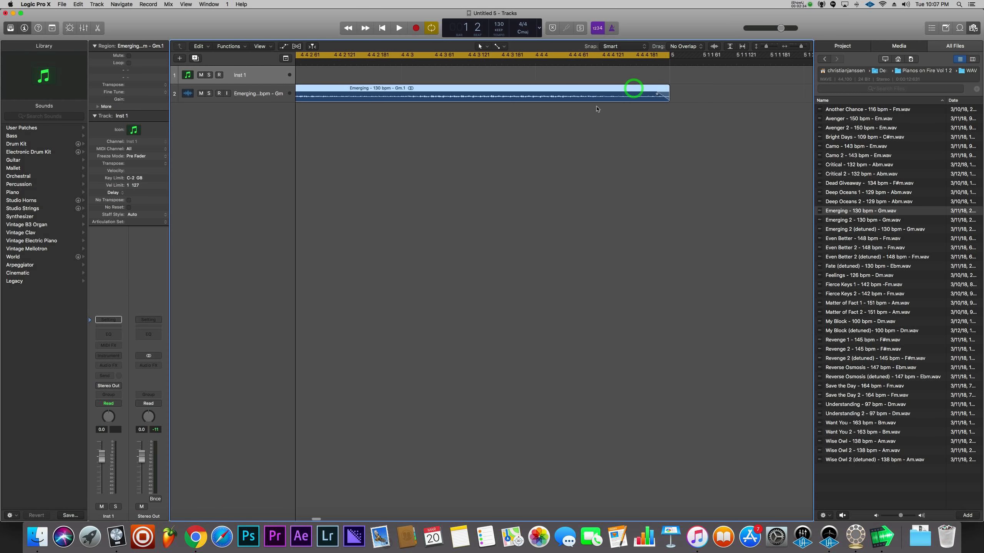
Play the cycled Emerging region to check how the faded loop repeats, and stop playback.
scroll(596, 106, "down", 6)
scroll(543, 101, "down", 6)
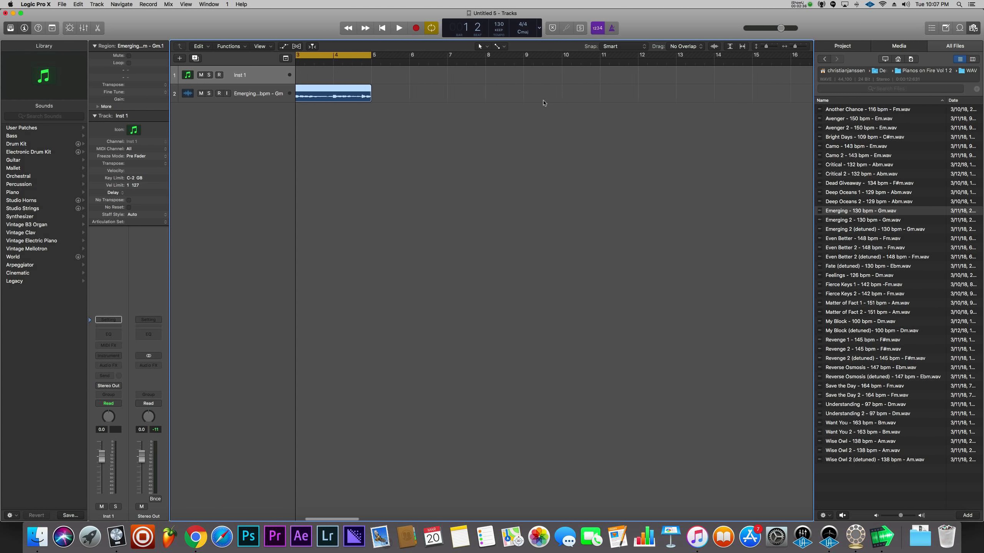
key("space")
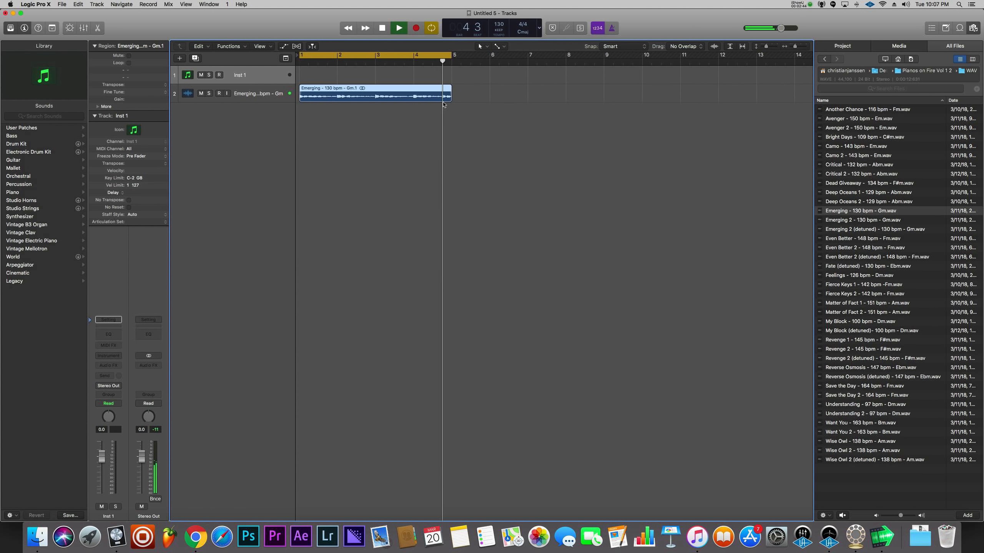
key("space")
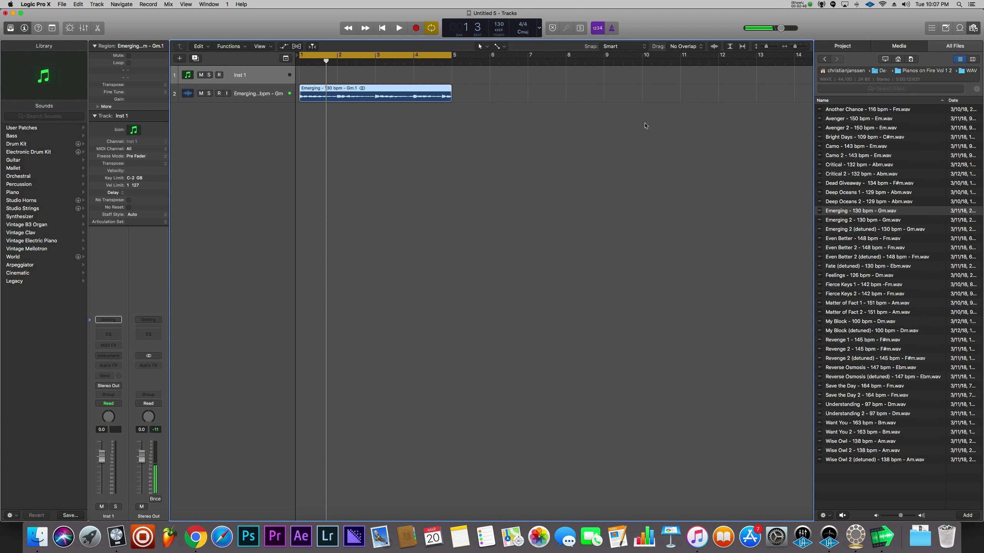
Preview Emerging 2 - 130 bpm - Gm.wav, place it on a new track at bar 5, and move the cycle range to bars 5–9.
left_click(850, 223)
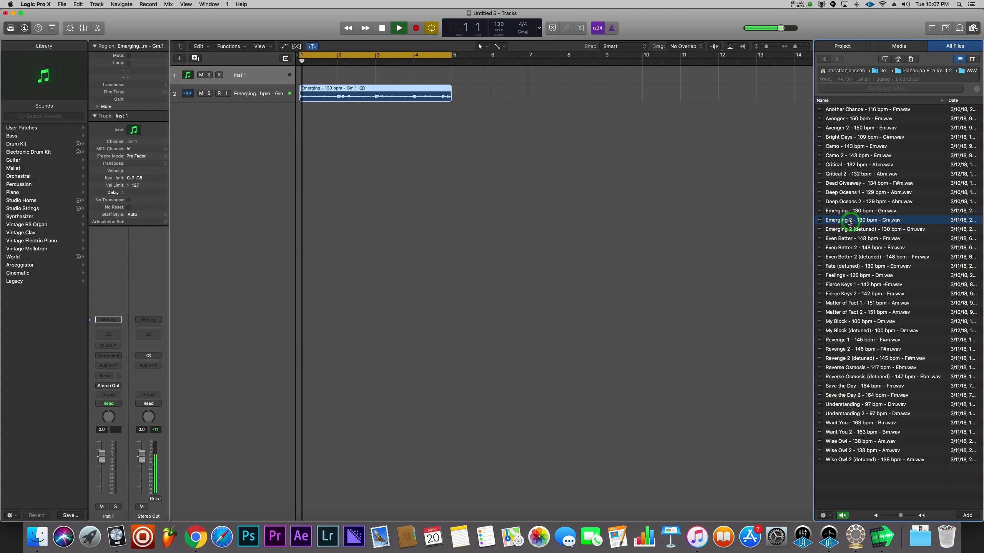
left_click_drag(844, 216, 453, 112)
left_click_drag(401, 55, 534, 57)
left_click(559, 60)
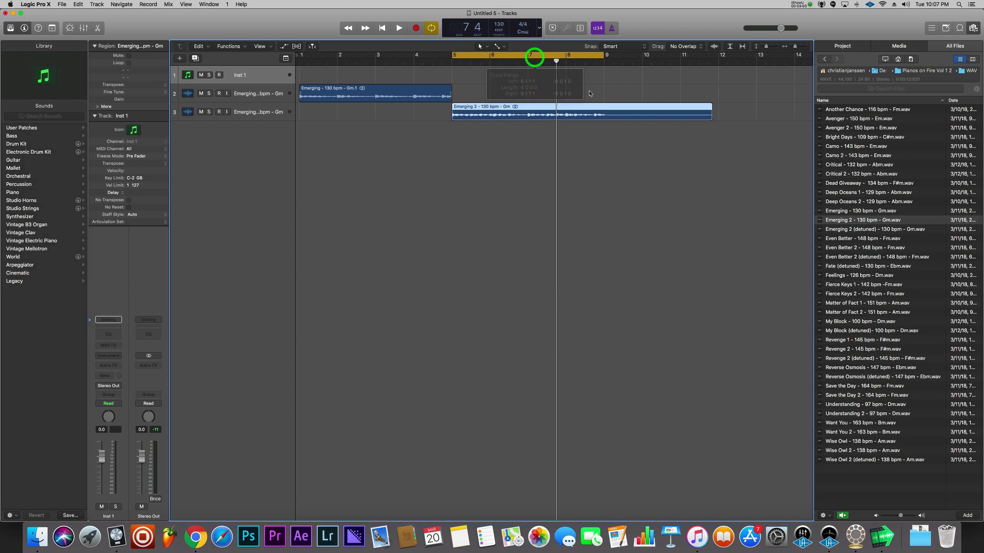
Trim the Emerging 2 region to four bars by splitting it at bar 9 and deleting the remainder.
left_click_drag(710, 117, 603, 119)
left_click(605, 61)
mouse_move(604, 62)
left_mouse_down()
mouse_move(616, 63)
mouse_move(604, 62)
left_mouse_up()
key("super+t")
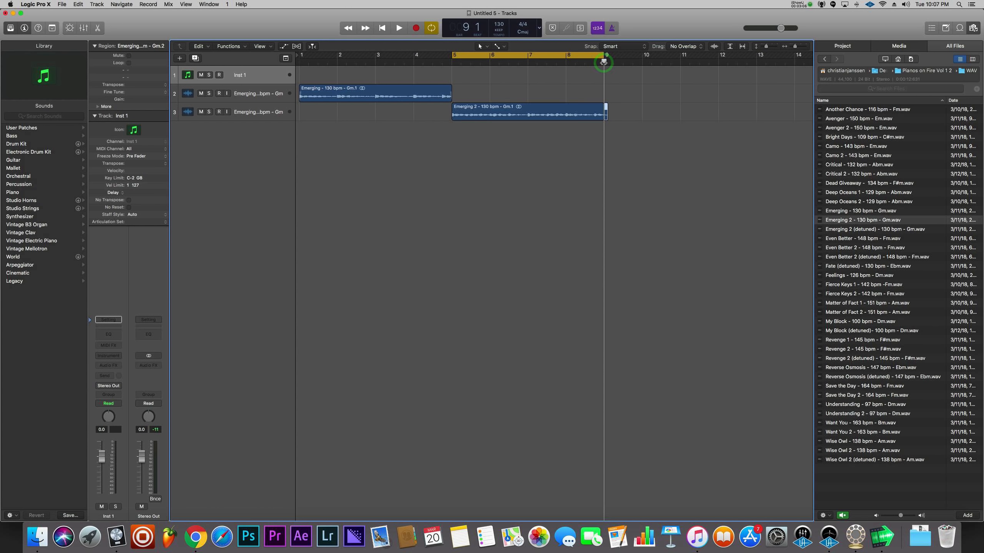
key("Delete")
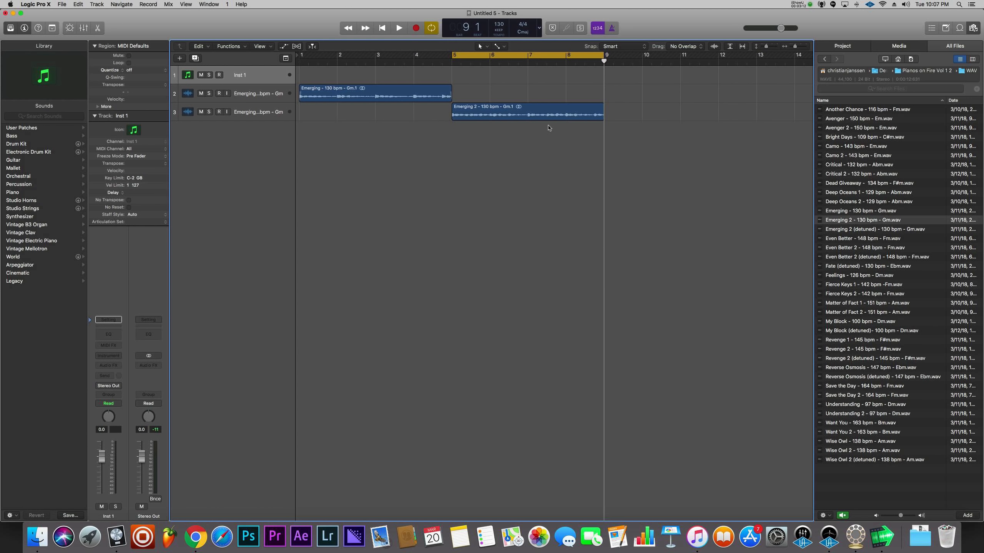
Search the key commands for "split" and examine the shortcut assigned to Split Regions/Events at Playhead Position.
left_click(36, 5)
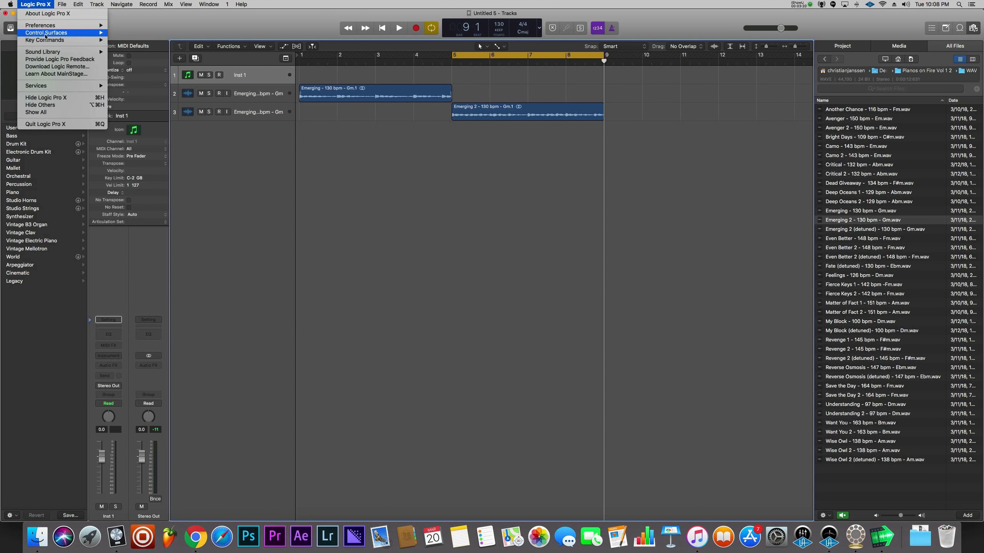
mouse_move(85, 40)
left_click(130, 47)
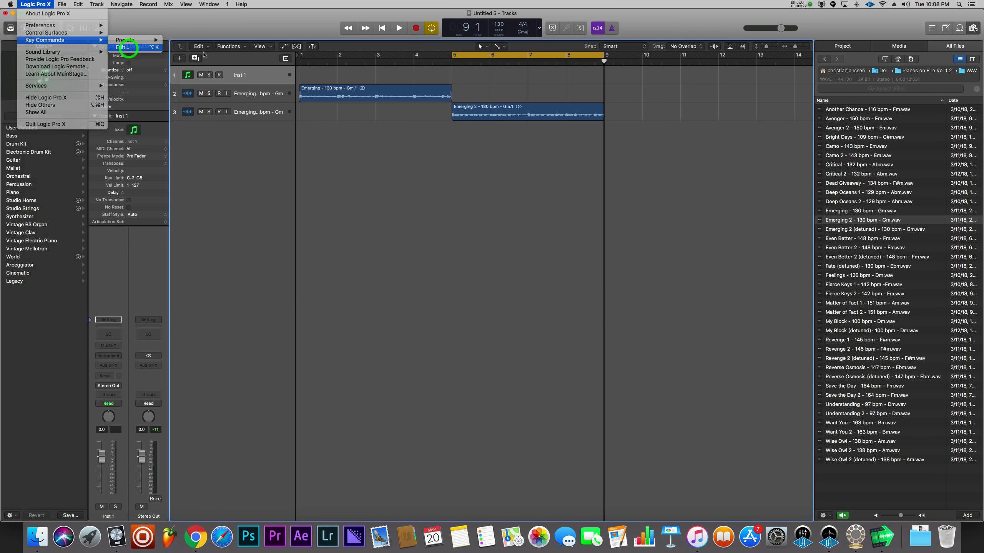
left_click(487, 184)
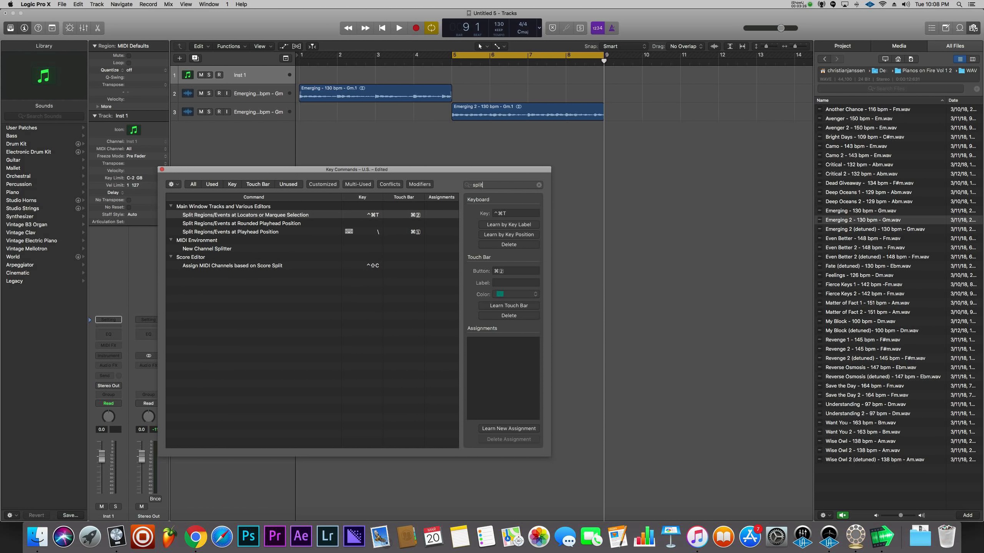
left_click(216, 233)
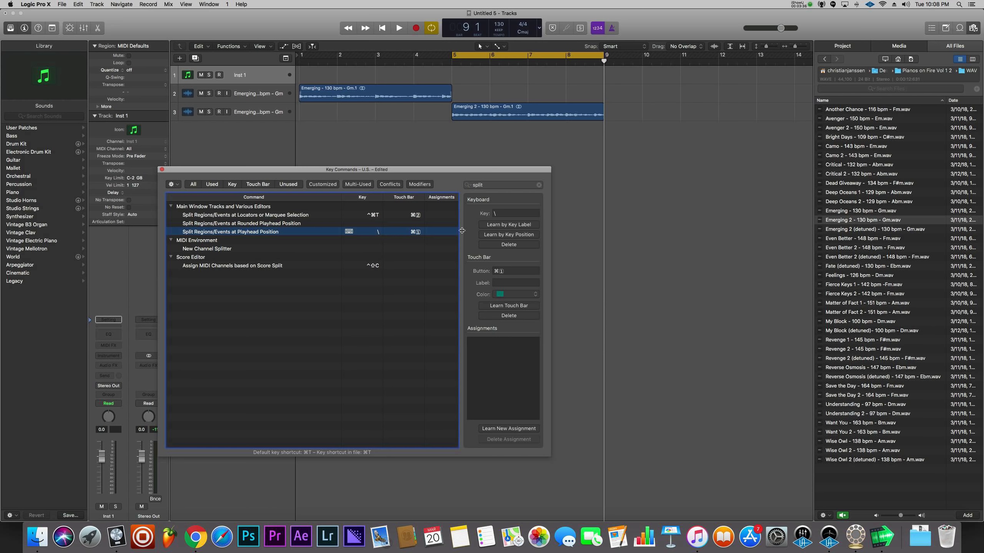
left_click(495, 235)
left_click(498, 214)
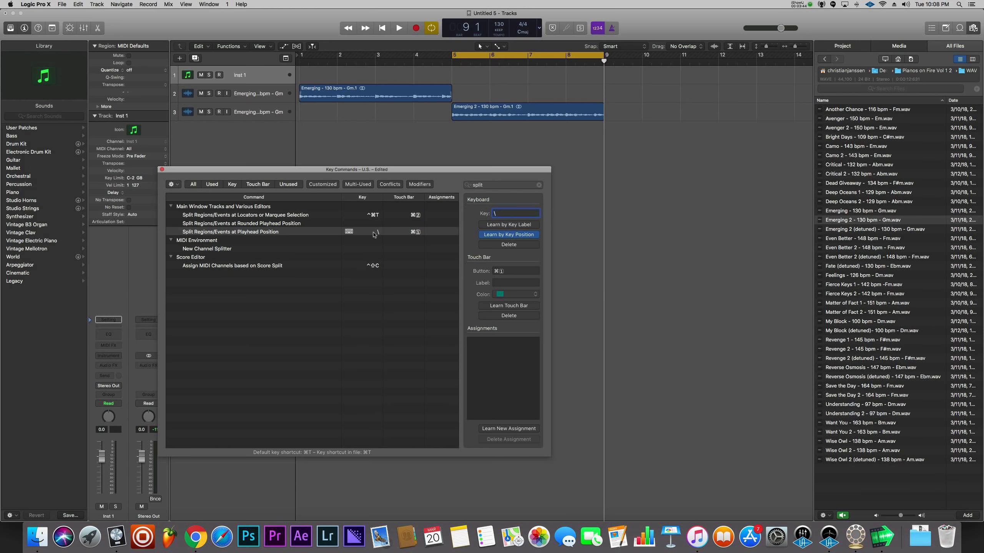
left_click(162, 170)
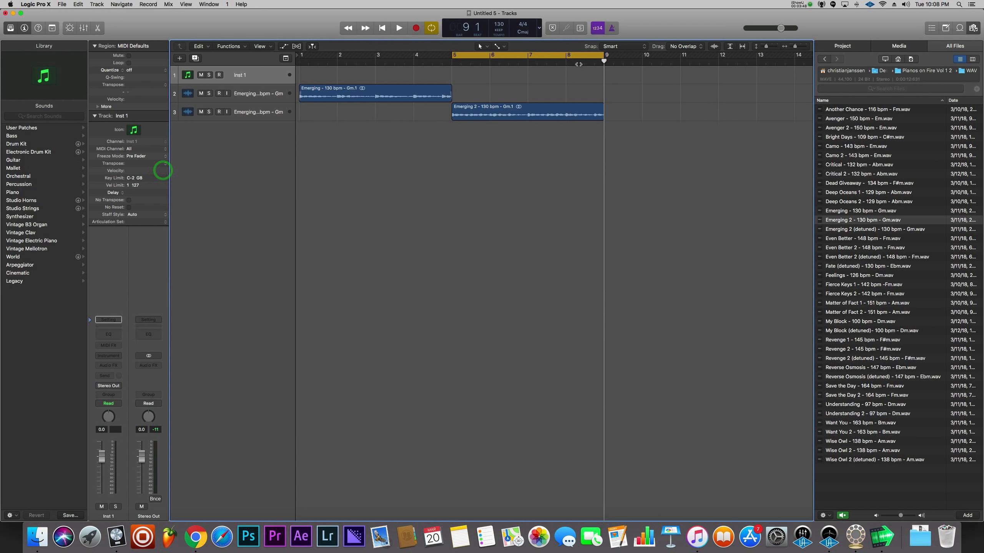
Add a very short fade-out at the end of the Emerging 2 region and a very short fade-in at its start at bar 5.
left_click(606, 62)
scroll(449, 123, "right", 10)
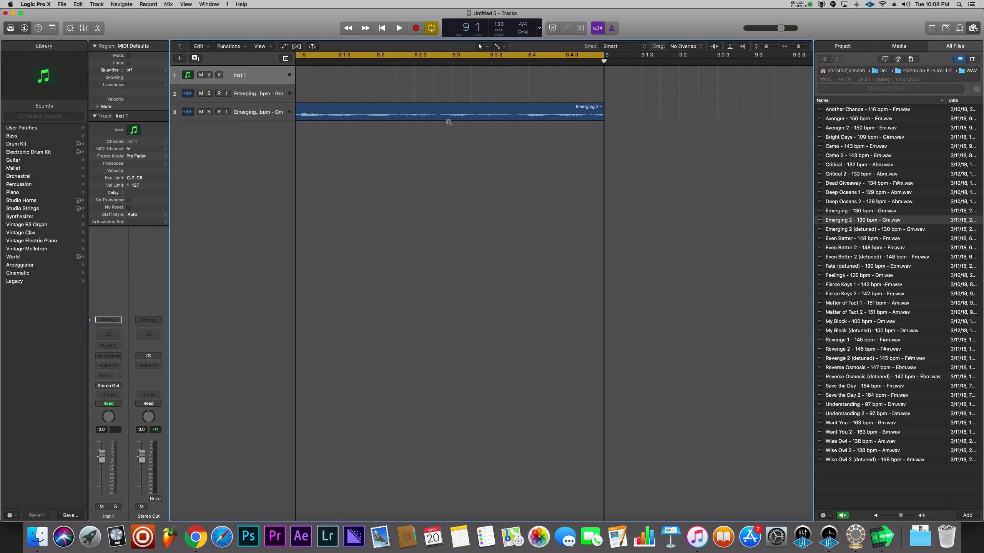
left_click(601, 119)
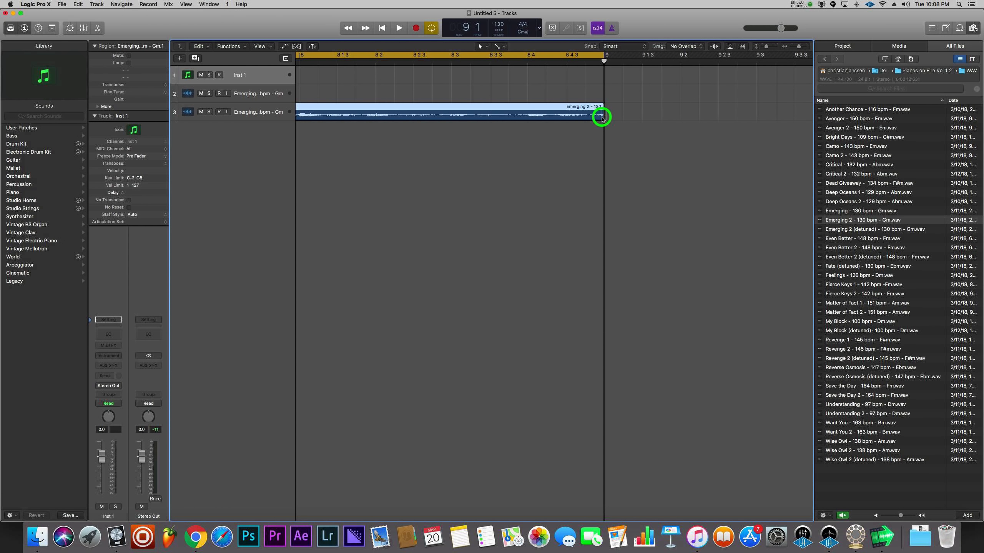
scroll(606, 127, "left", 15)
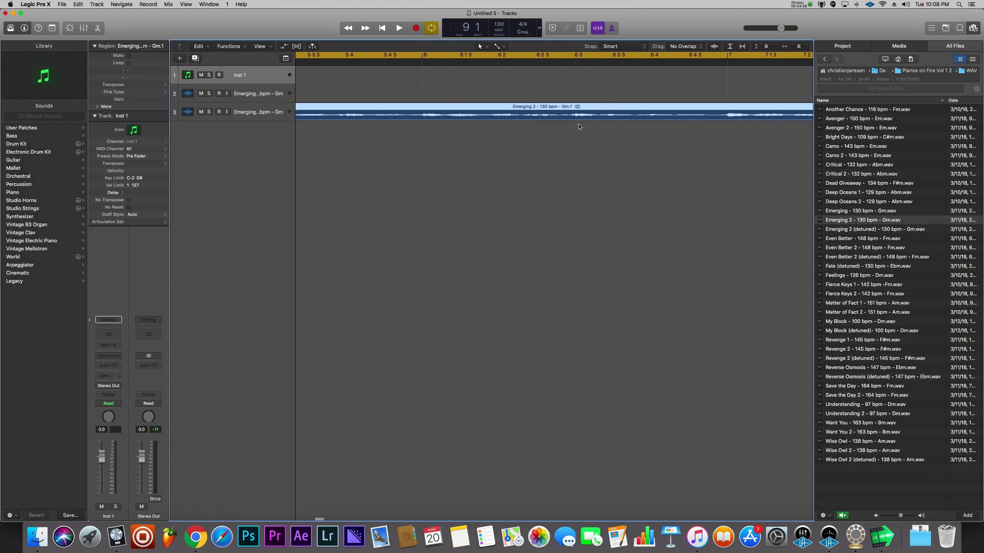
left_click(389, 118)
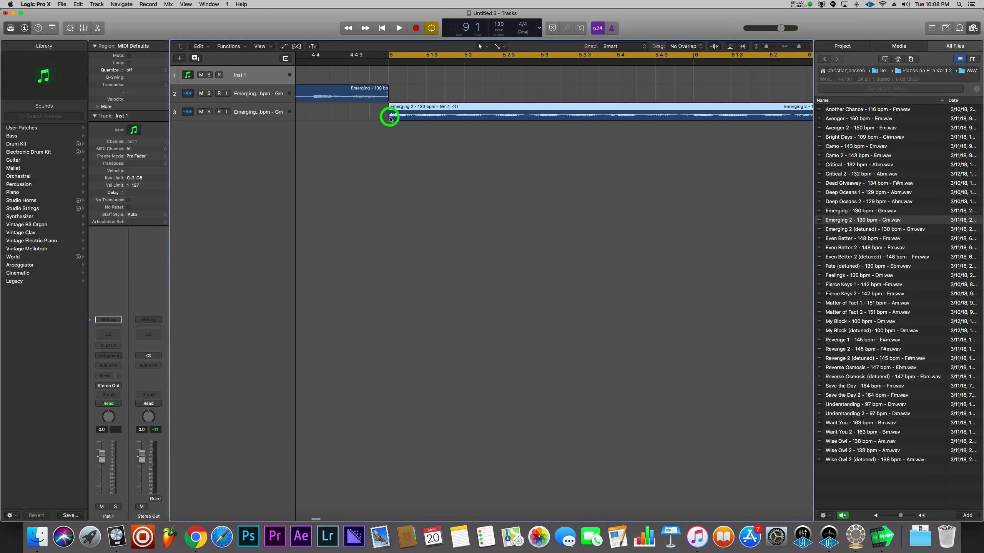
key("super+Right")
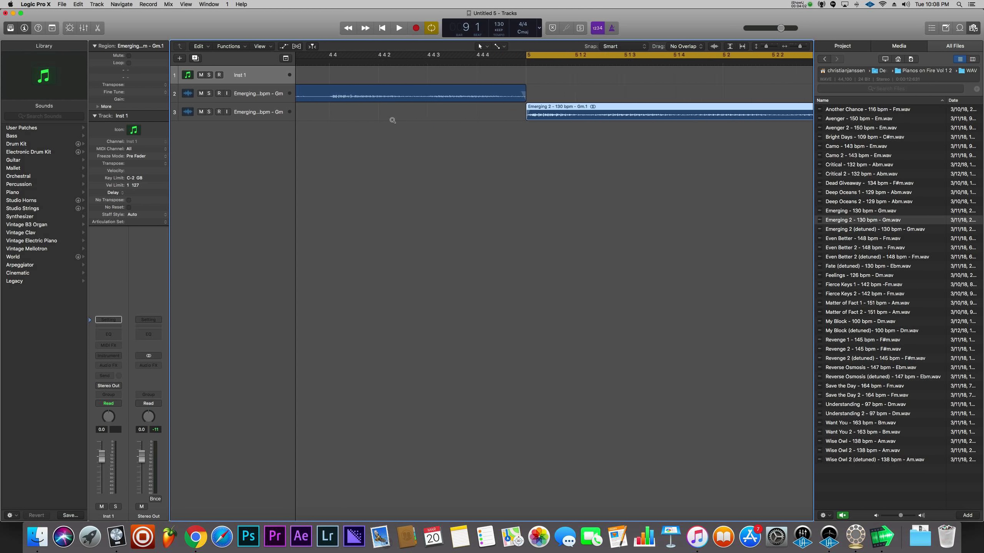
scroll(541, 124, "right", 10)
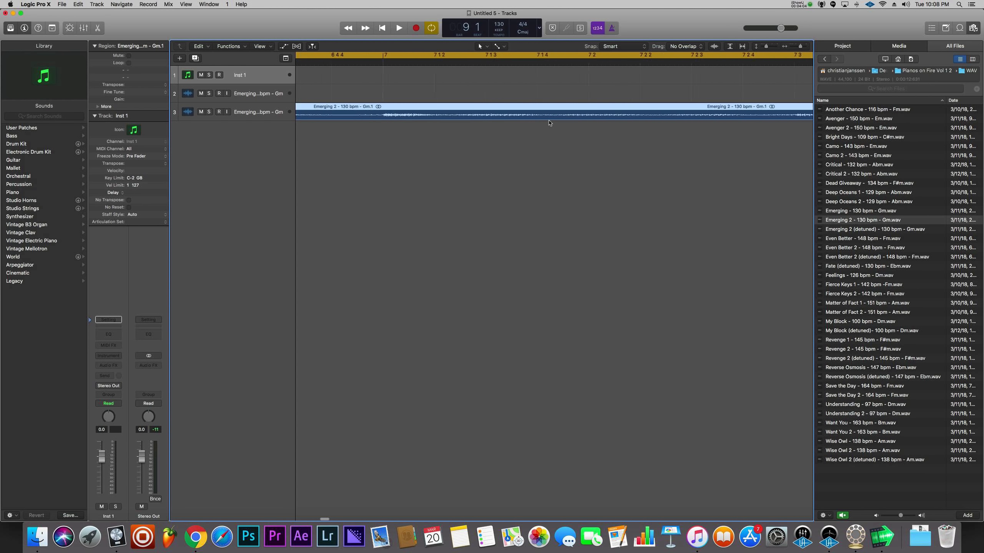
scroll(548, 123, "right", 3)
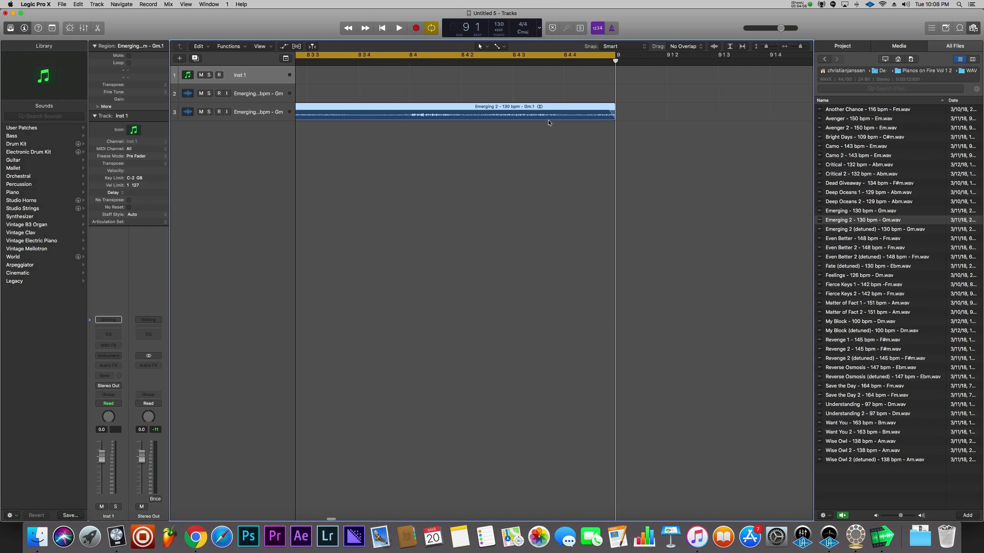
Play the cycled Emerging 2 region from bar 5 to bar 9 to check the fades, and stop playback.
key("super+Left")
key("super+Left")
key("super+Left")
key("super+Left")
key("super+Left")
key("super+Left")
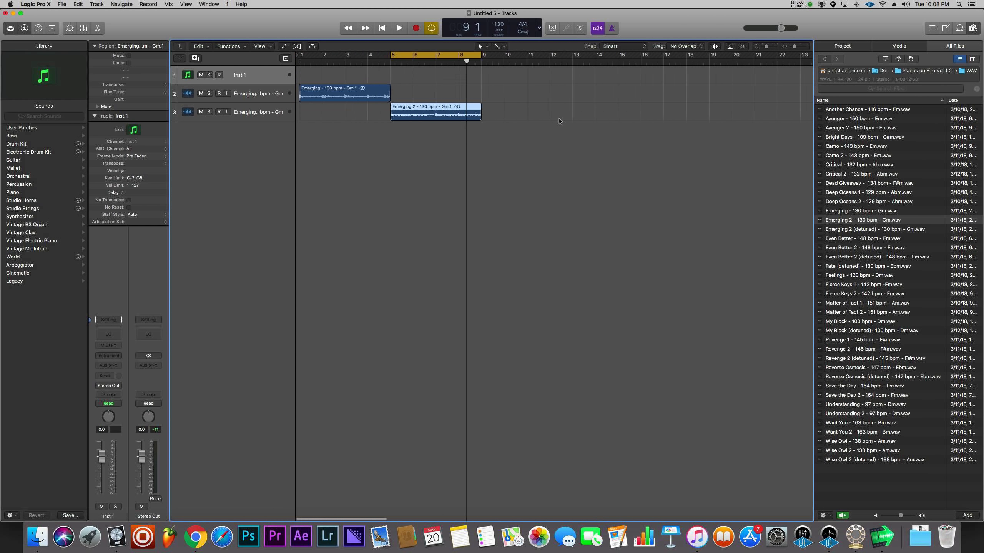
key("space")
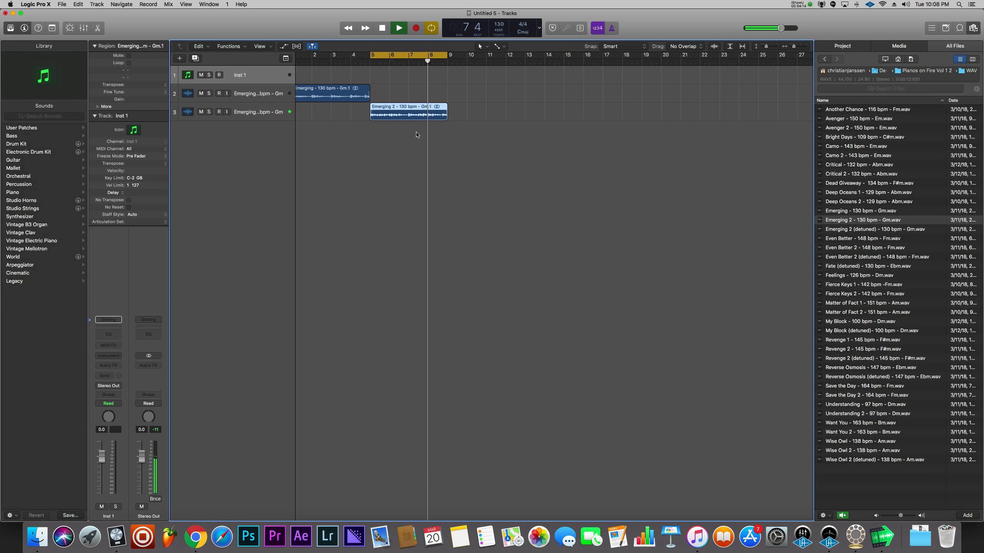
key("space")
Loop the Emerging 2 region to bar 13, extend the cycle range to match, and play it back.
left_click_drag(446, 108, 526, 110)
left_click_drag(443, 55, 524, 55)
key("space")
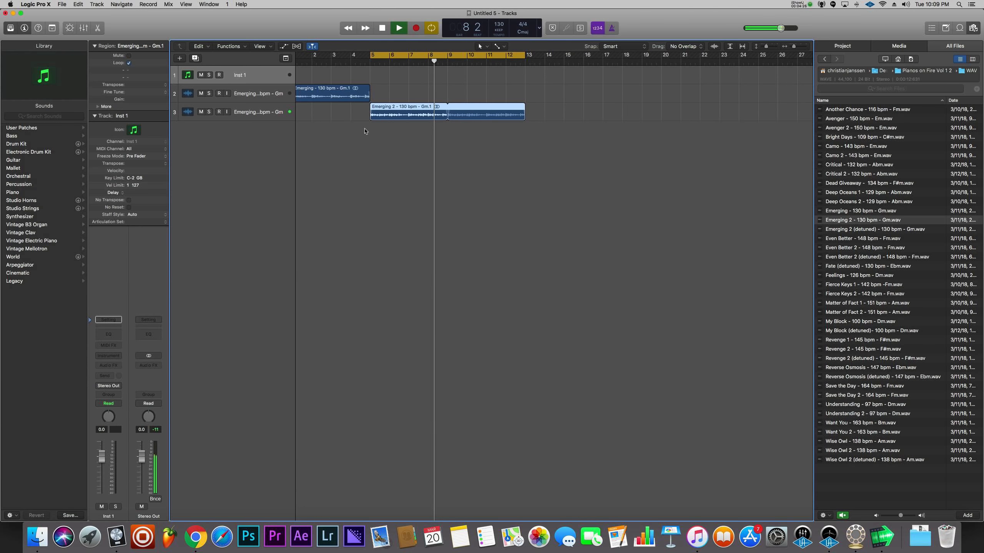
key("space")
Create one software instrument track below the Emerging 2 track and load Omnisphere as its instrument.
left_click(255, 111)
left_click(180, 58)
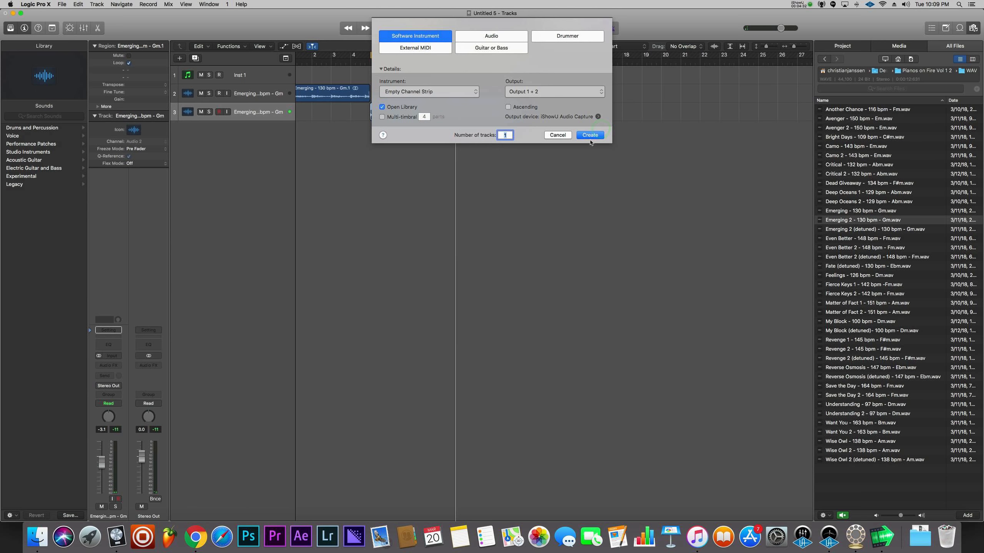
left_click(590, 136)
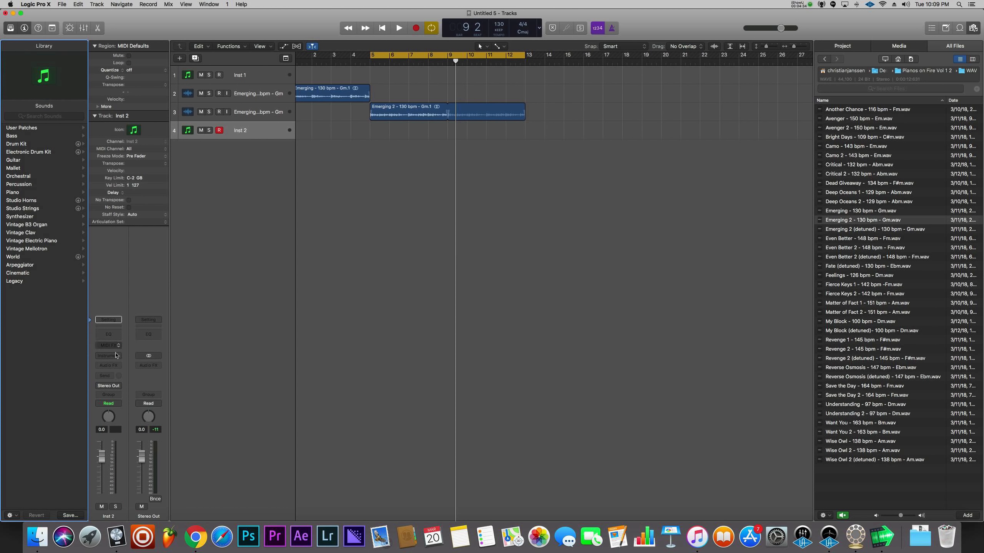
left_click(111, 355)
mouse_move(163, 377)
left_click(211, 377)
left_click(233, 168)
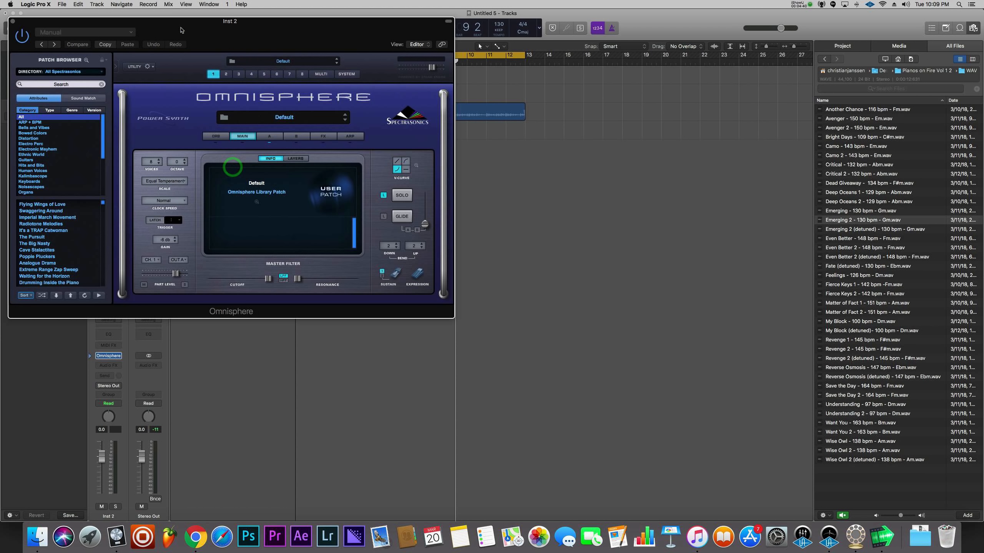
Filter the Omnisphere patches by the Synth Bass category and load the Frickin Insane Ring Mod patch.
left_click_drag(180, 28, 438, 97)
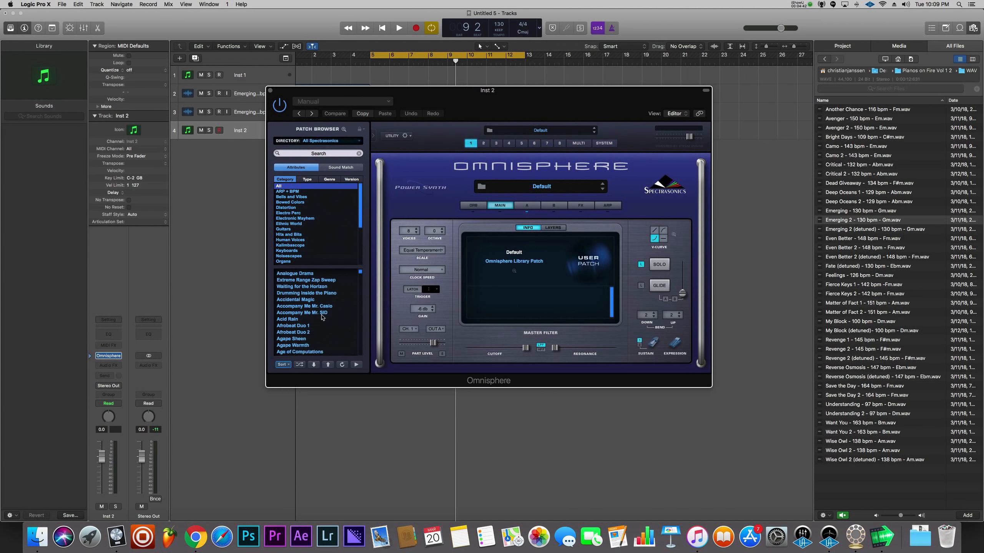
scroll(312, 234, "down", 3)
scroll(313, 234, "down", 1)
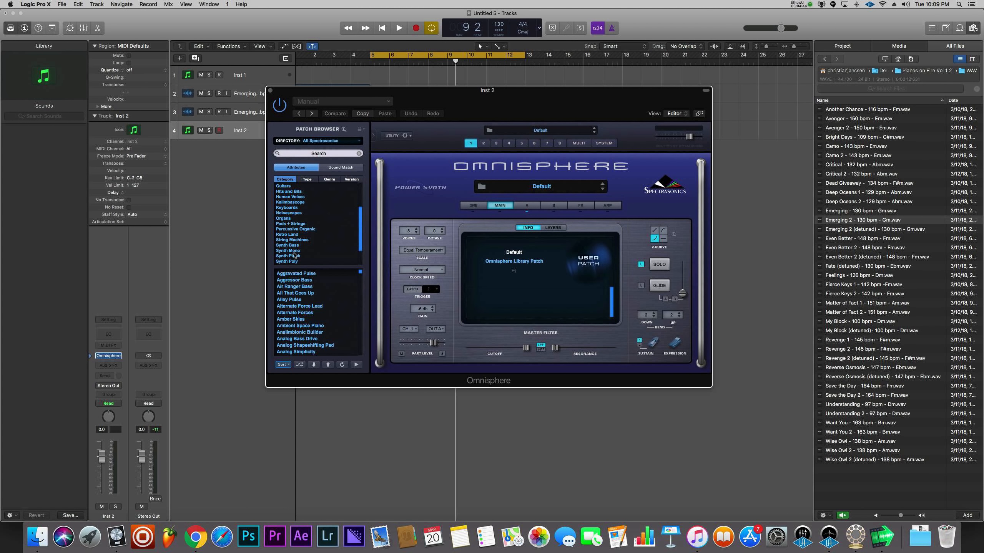
left_click(291, 246)
scroll(304, 301, "down", 10)
left_click(295, 307)
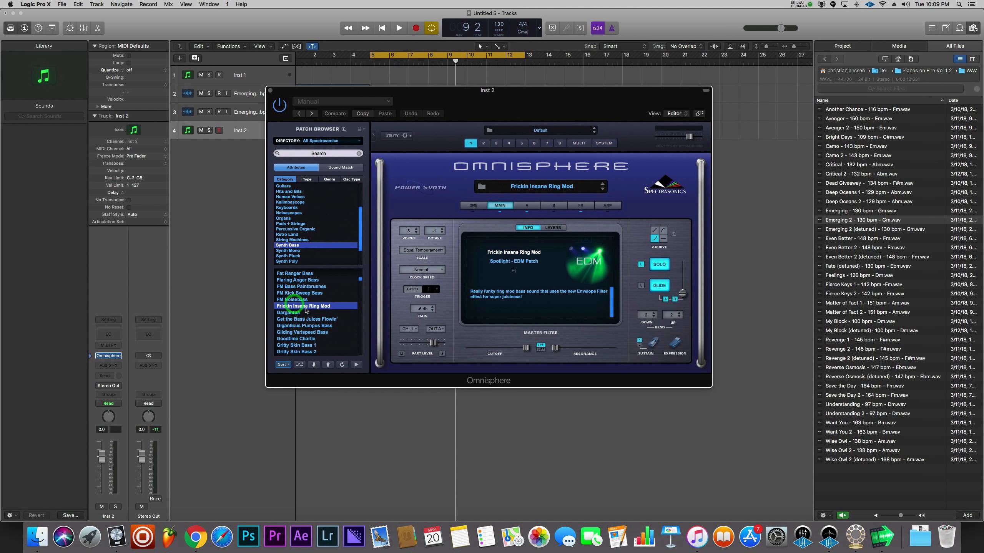
Add a Channel EQ with a high-cut filter at about 440 Hz to Inst 2 and lower the track's volume to about -6.8 dB.
left_click(110, 335)
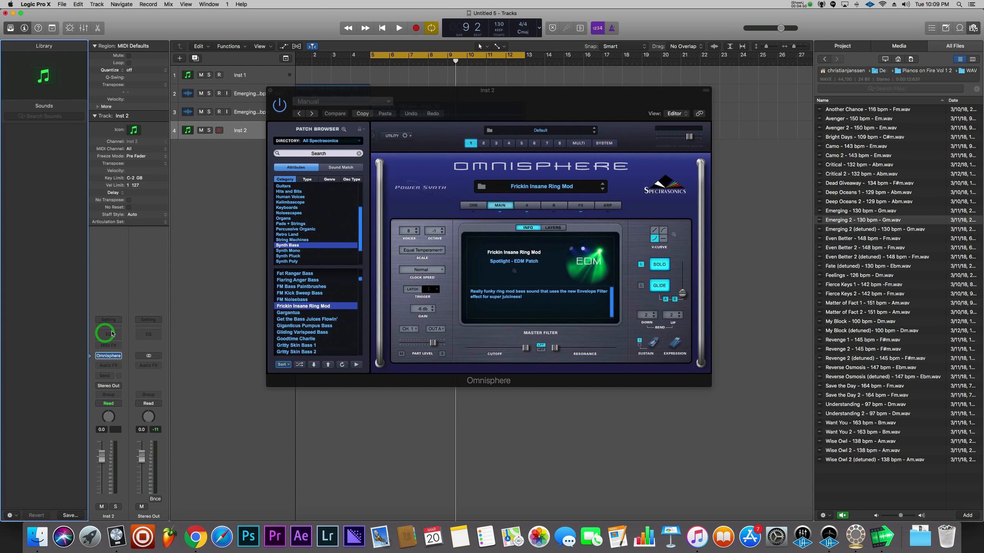
left_click(356, 61)
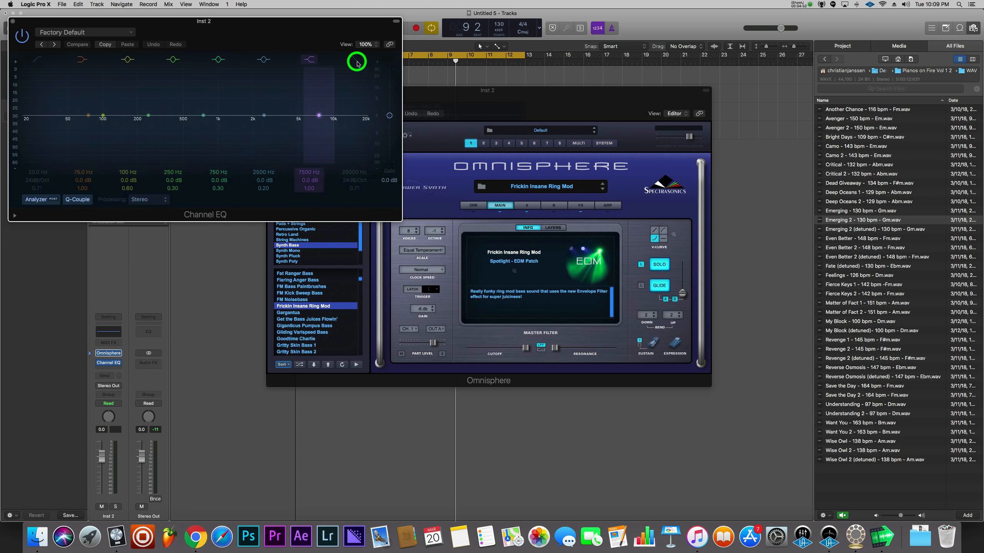
left_click_drag(360, 133, 157, 142)
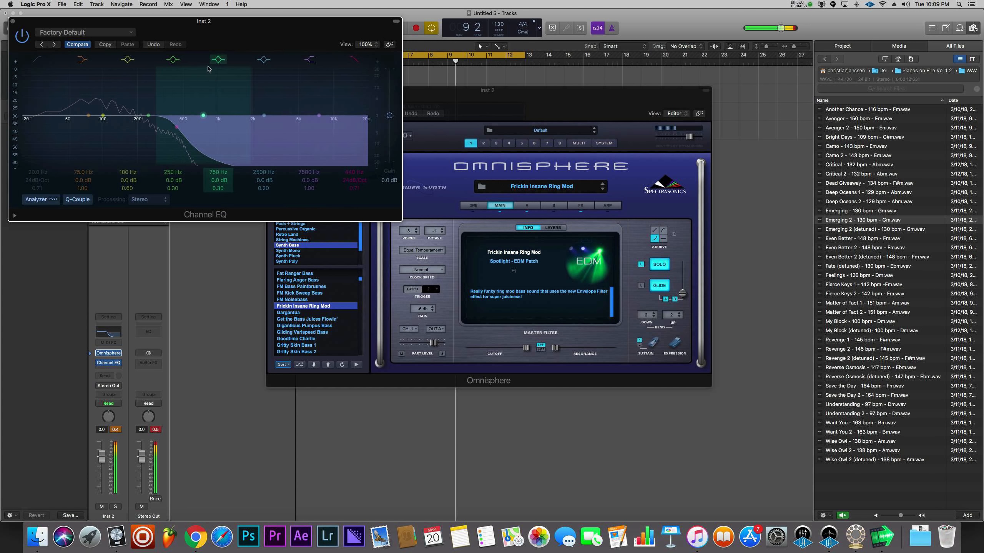
left_click(103, 467)
left_click_drag(103, 467, 103, 480)
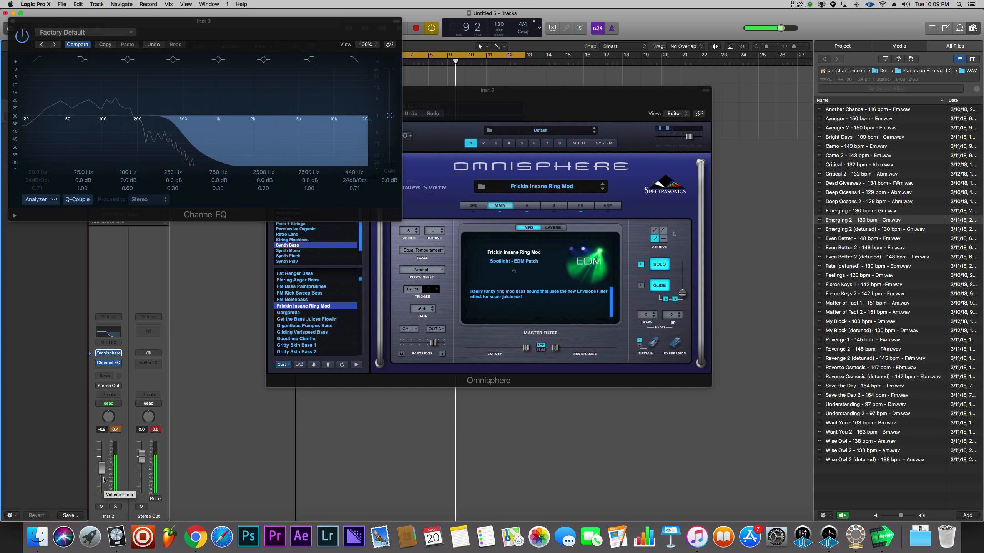
Load the Gargantua bass patch in Omnisphere, close the Channel EQ window, and move the instrument window clear of the tracks.
left_click(298, 312)
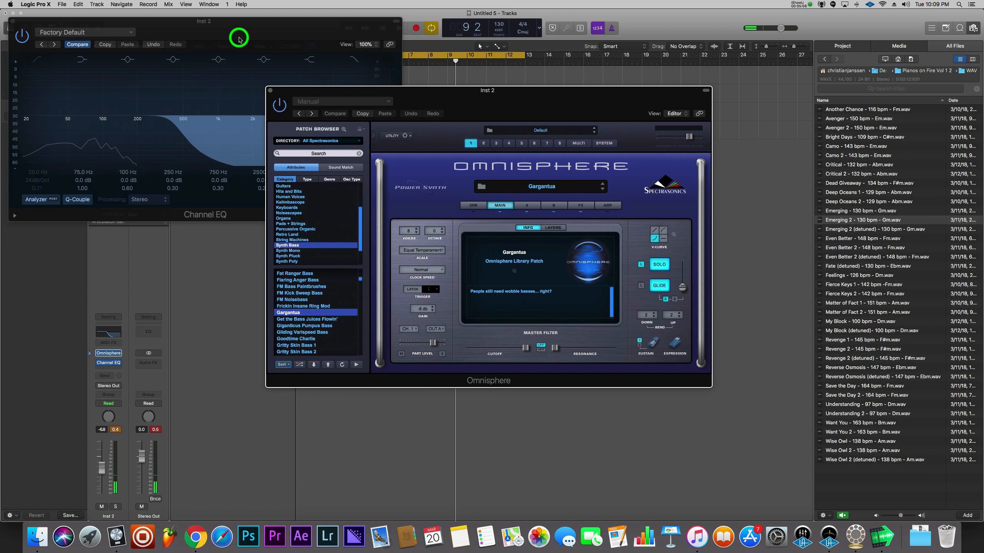
left_click_drag(239, 37, 392, 105)
left_click(166, 90)
left_click_drag(467, 91, 421, 167)
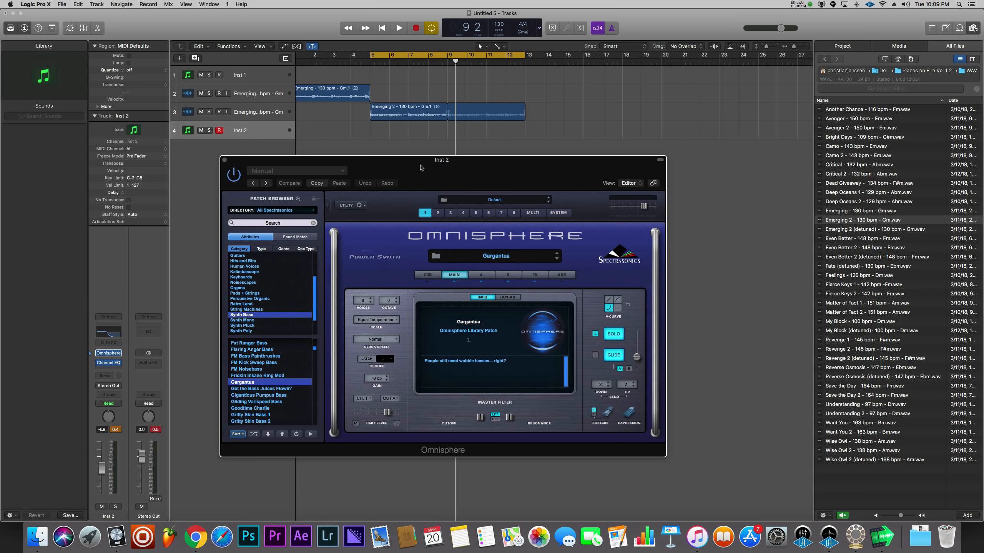
Audition Omnisphere's Synth Bass patches against the looped playback and load the Low Blood Sugar Bass patch on Inst 2.
key("space")
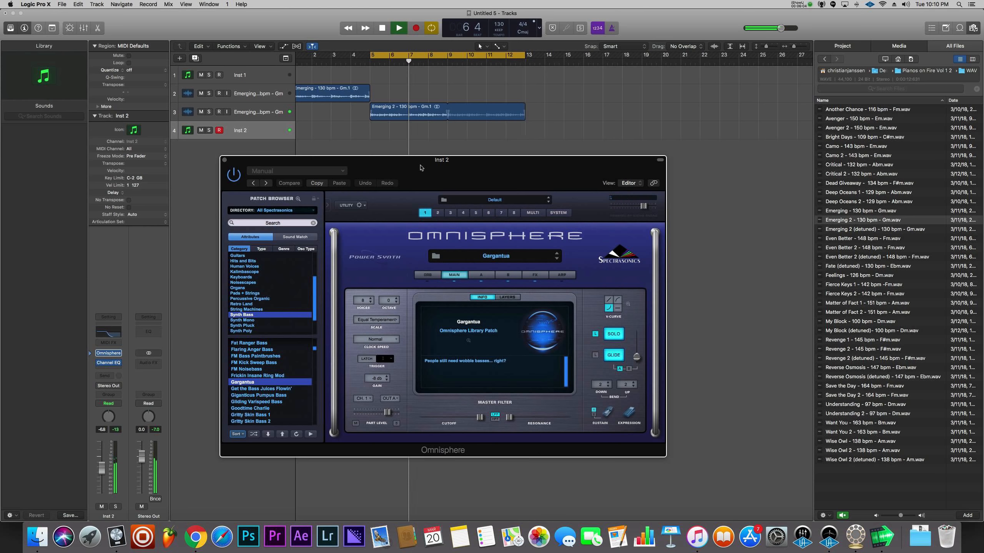
left_click(249, 389)
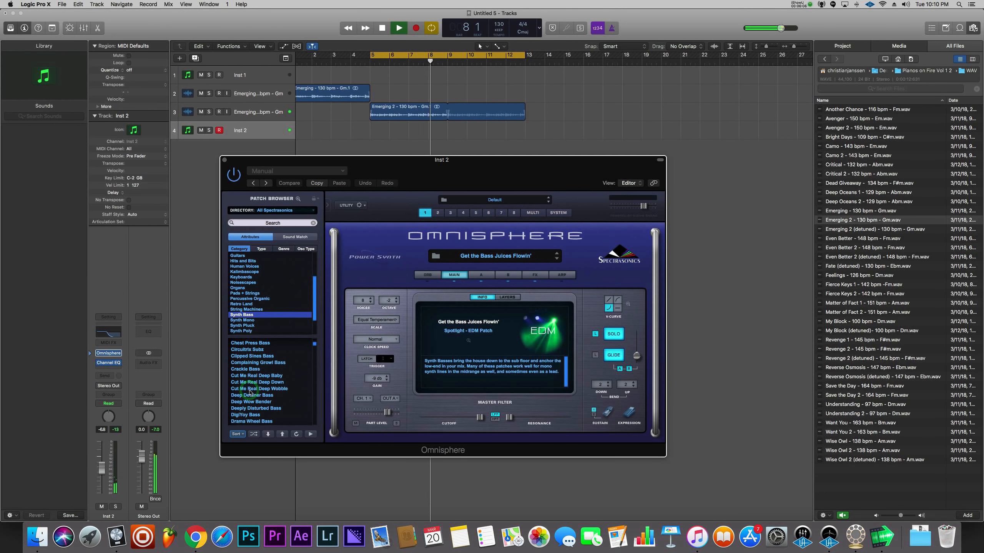
left_click(258, 396)
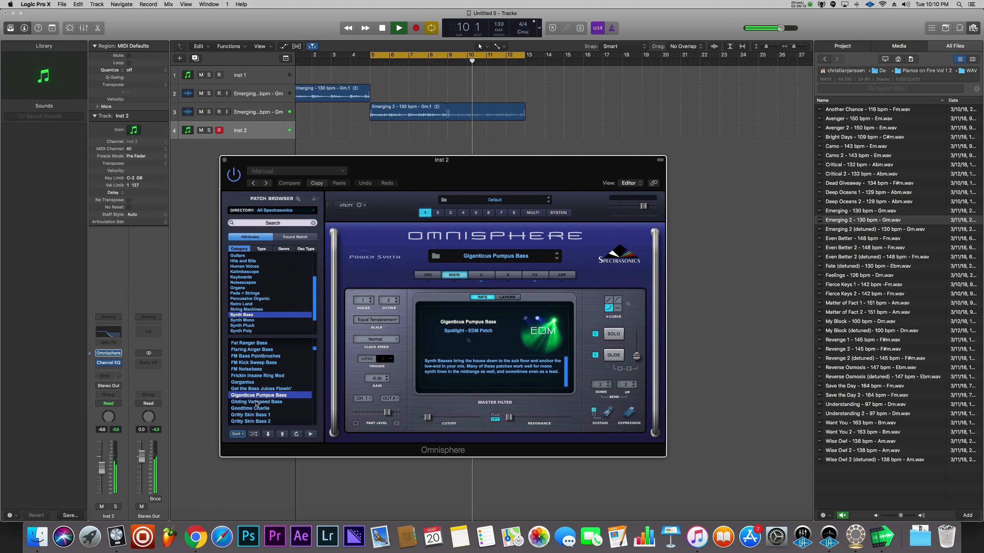
left_click(256, 402)
key("Down")
key("Down")
key("Down")
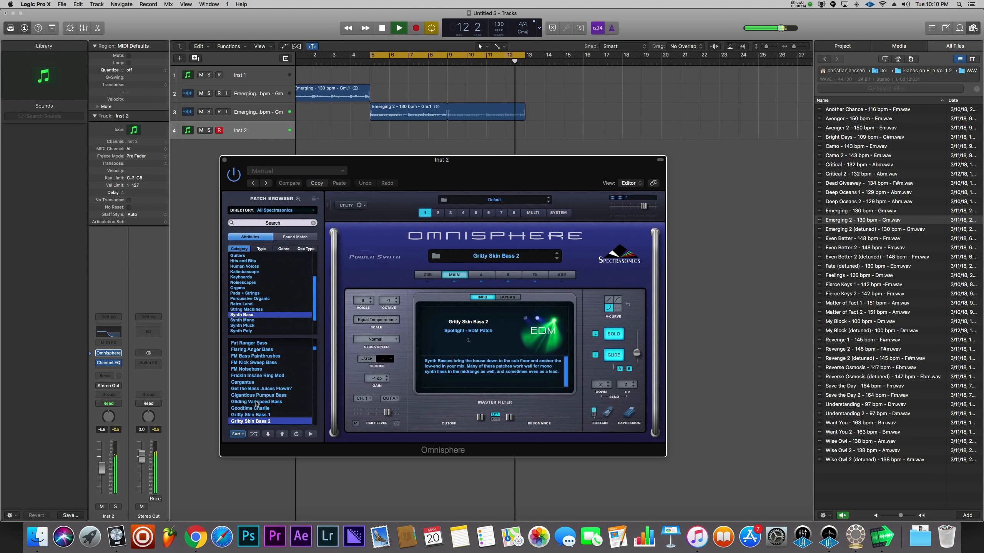
key("Down")
key("Down")
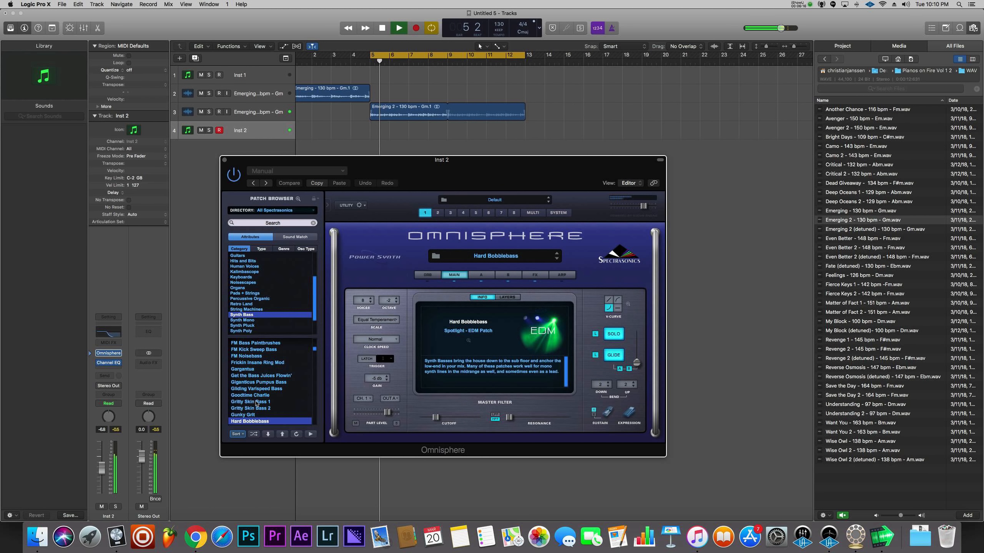
key("Down")
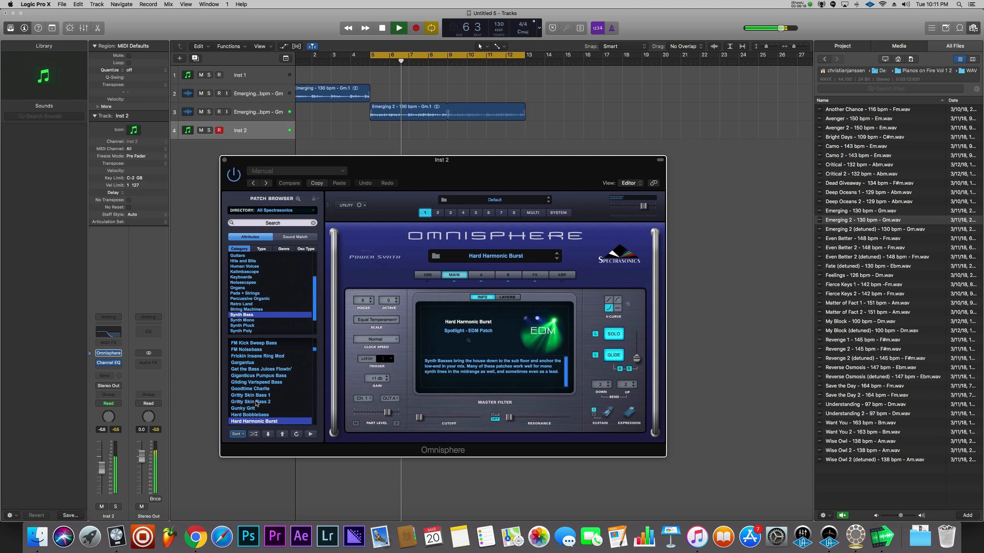
key("Down")
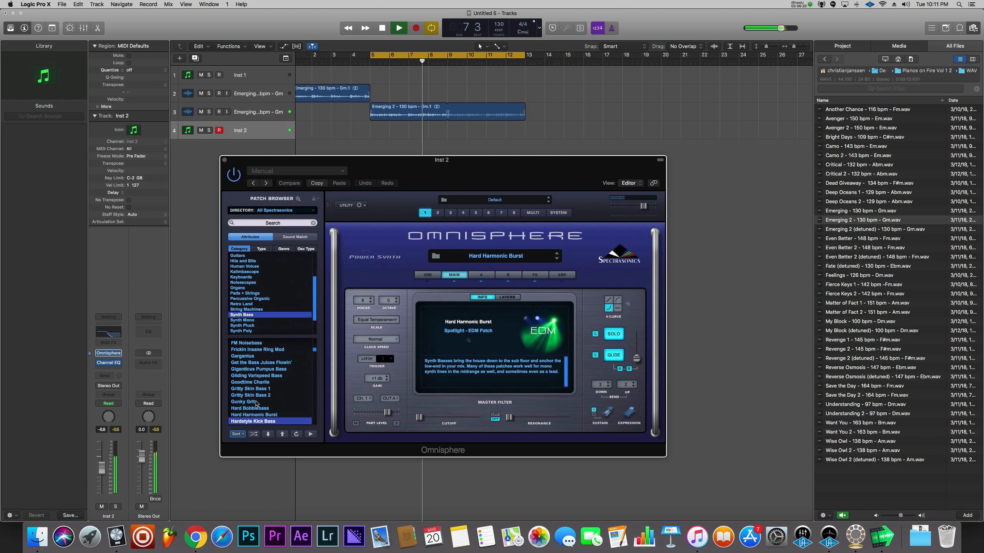
key("Down")
key("Down")
key("Down")
key("Down")
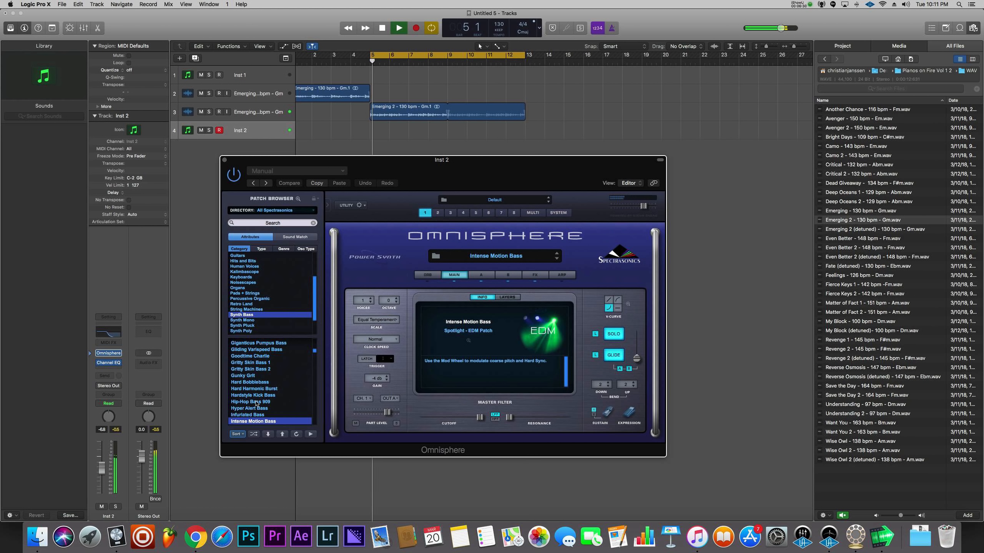
key("Down")
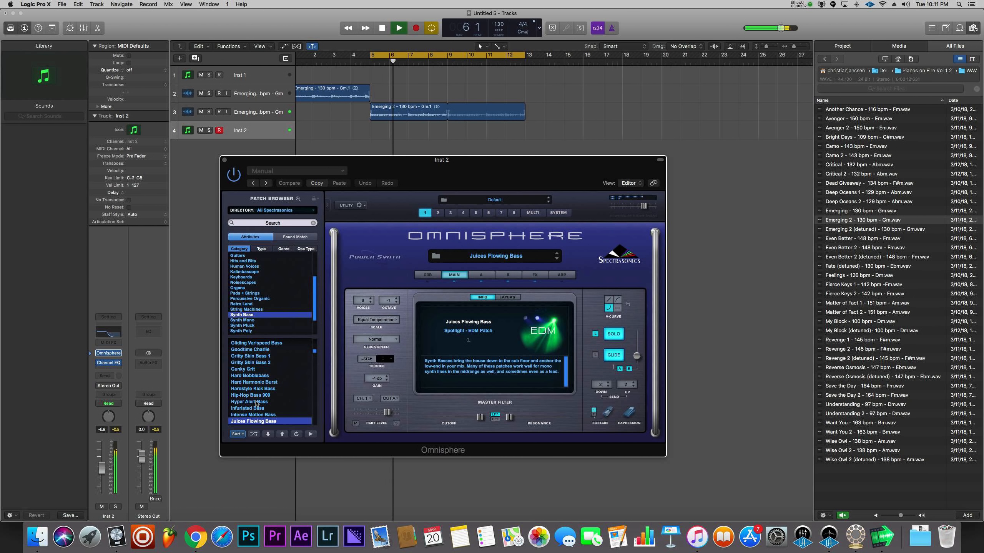
key("Down")
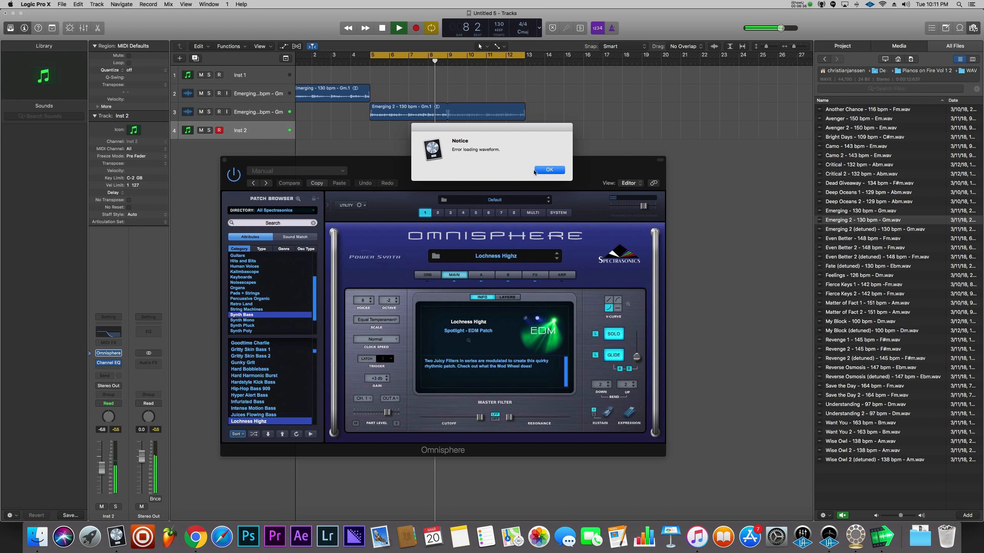
left_click(548, 170)
key("Down")
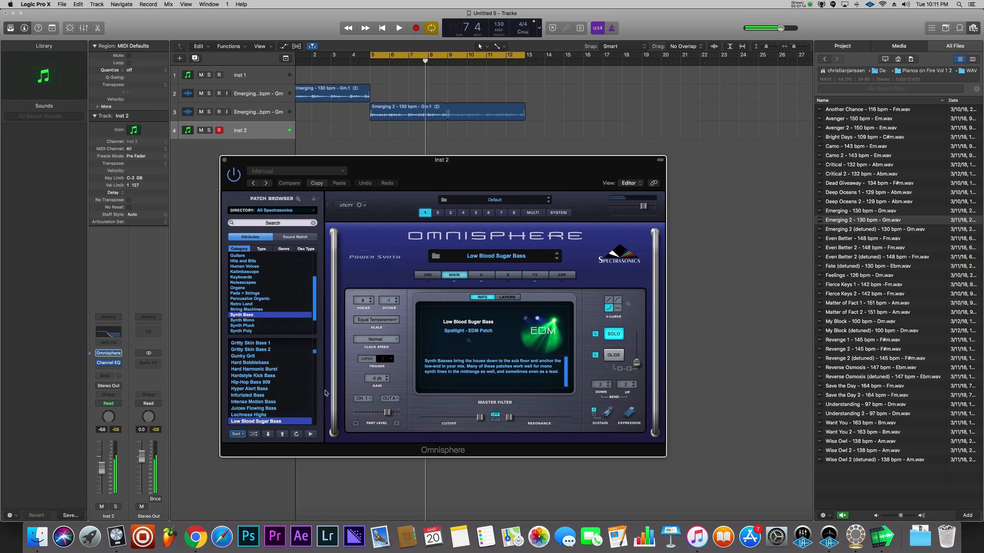
Record a four-bar bass line on Inst 2 from bar 5 and loop the region to bar 13.
key("r")
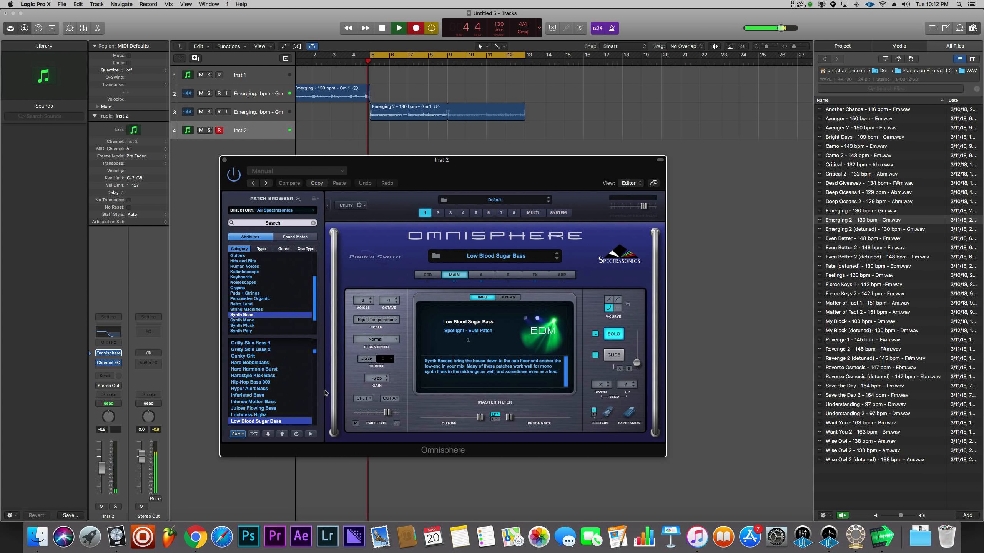
key("space")
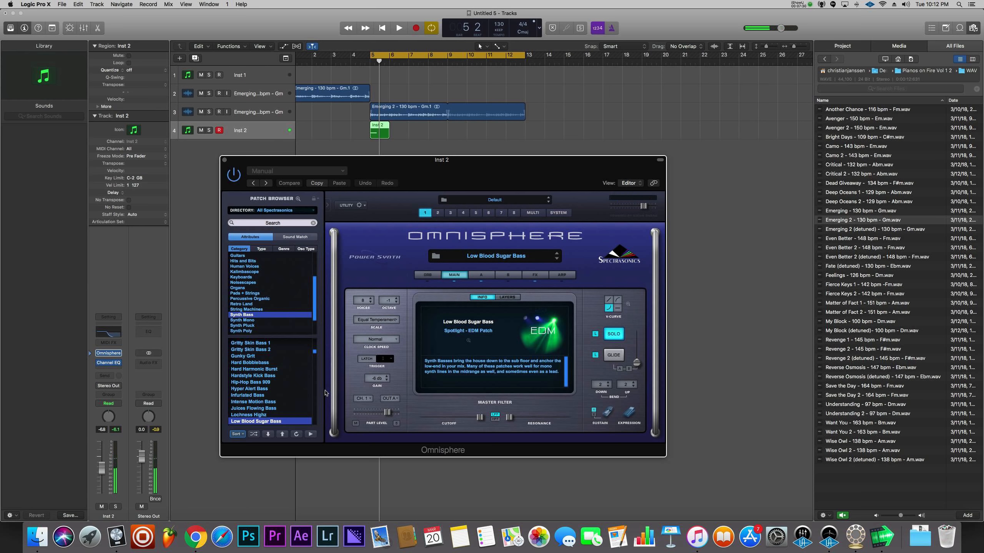
key("r")
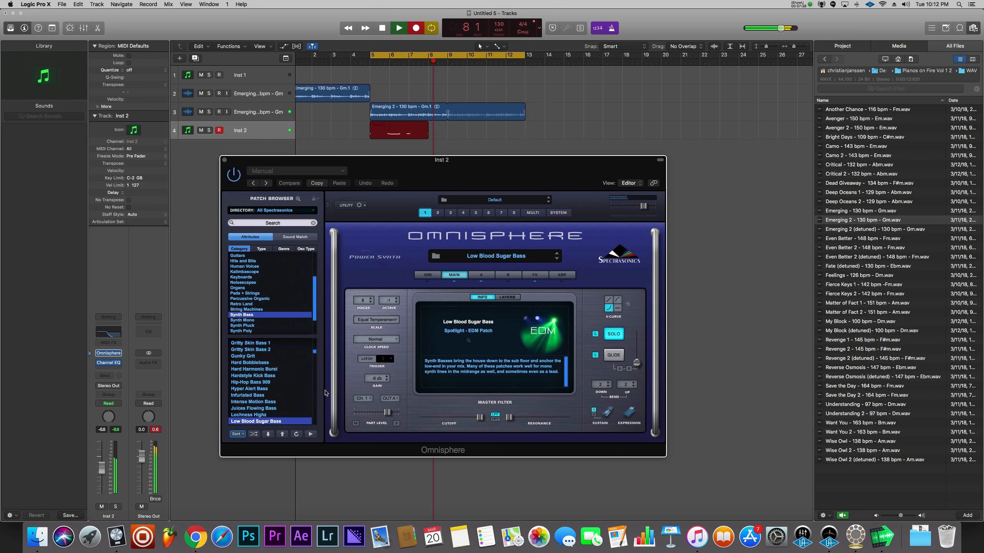
key("space")
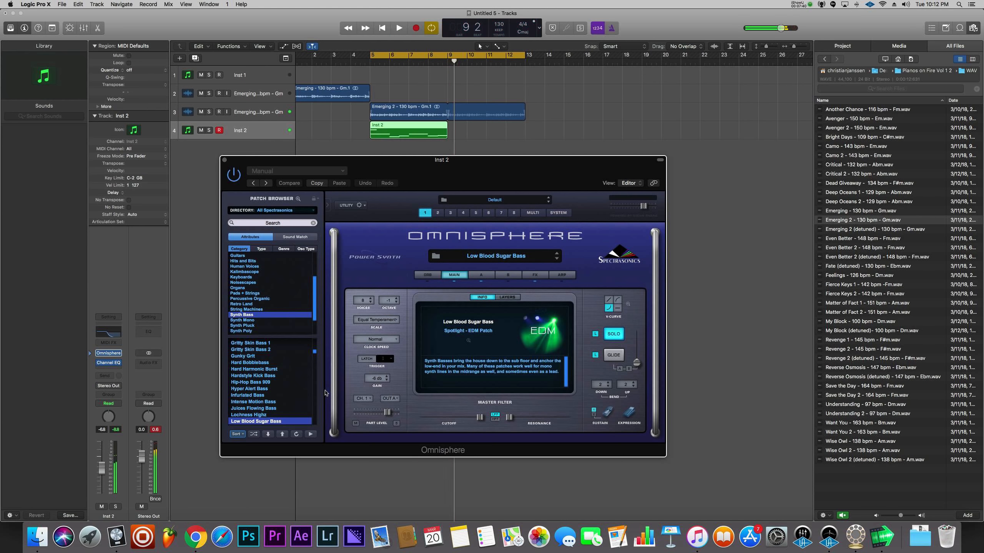
left_click_drag(450, 126, 524, 127)
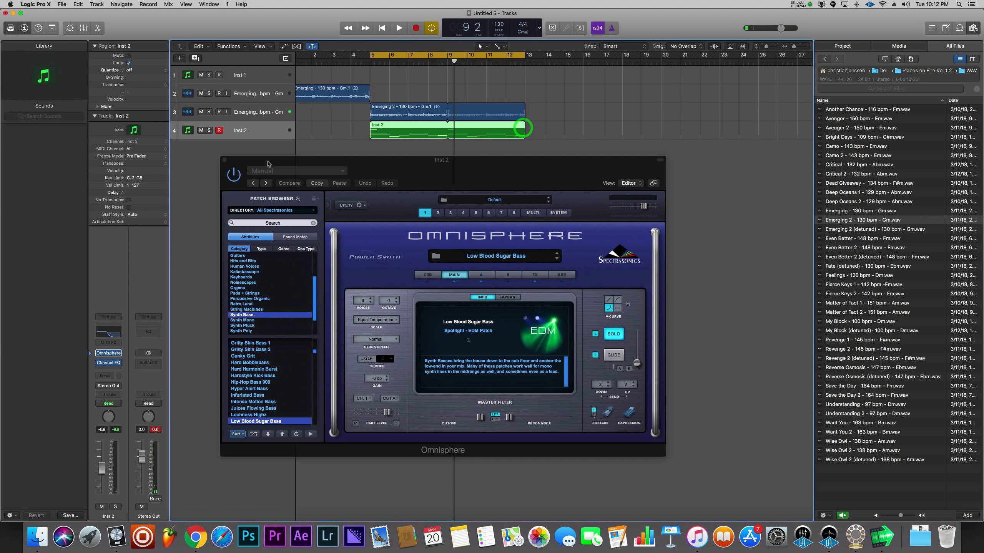
Close the Omnisphere window, open the Inst 2 region in the Piano Roll, and delete the stray high notes at its start.
left_click(223, 160)
double_click(392, 136)
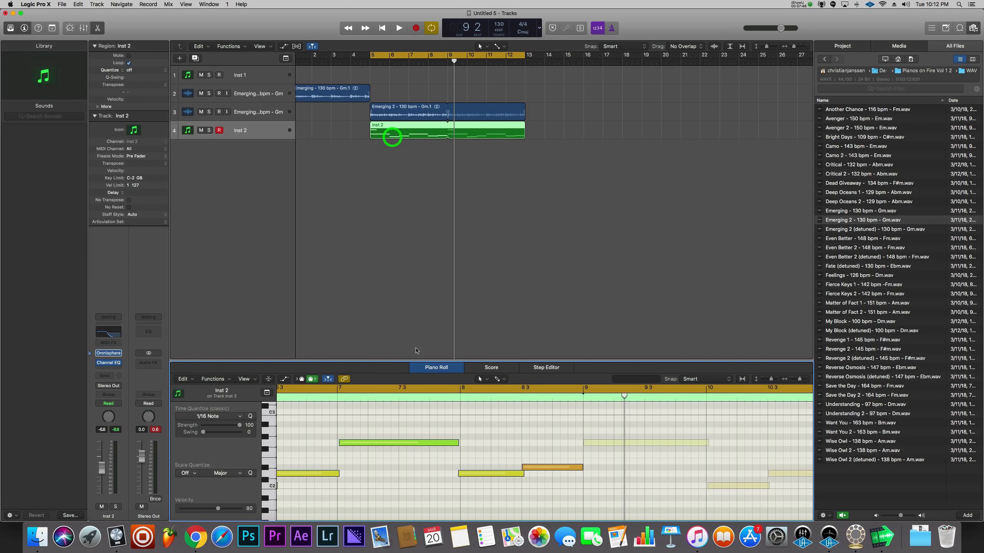
scroll(336, 487, "left", 12)
scroll(363, 453, "up", 3)
left_click_drag(387, 404, 387, 432)
key("Delete")
Enlarge the Piano Roll and raise the velocity of all notes in the Inst 2 region to 127.
key("super+a")
scroll(406, 442, "down", 6)
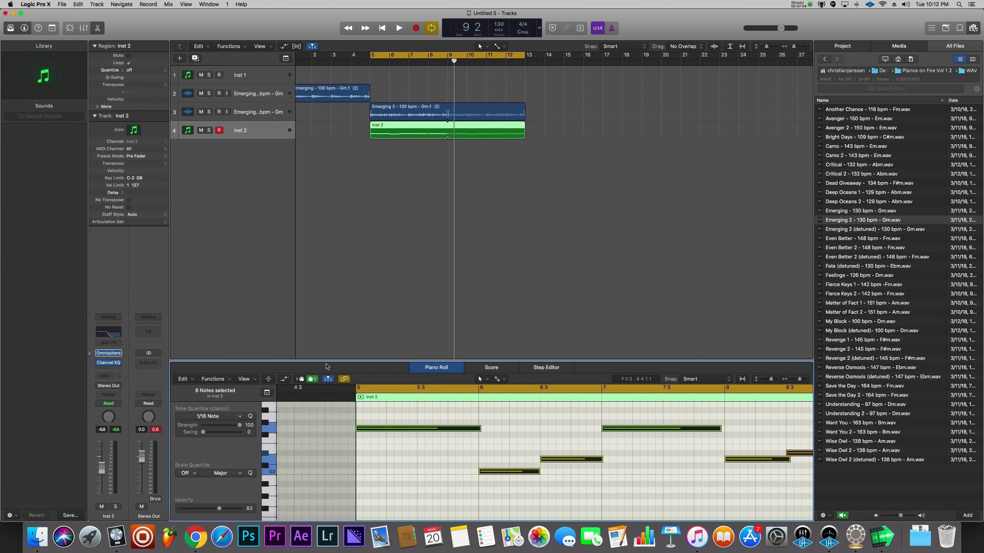
left_click_drag(325, 361, 323, 249)
left_click(284, 268)
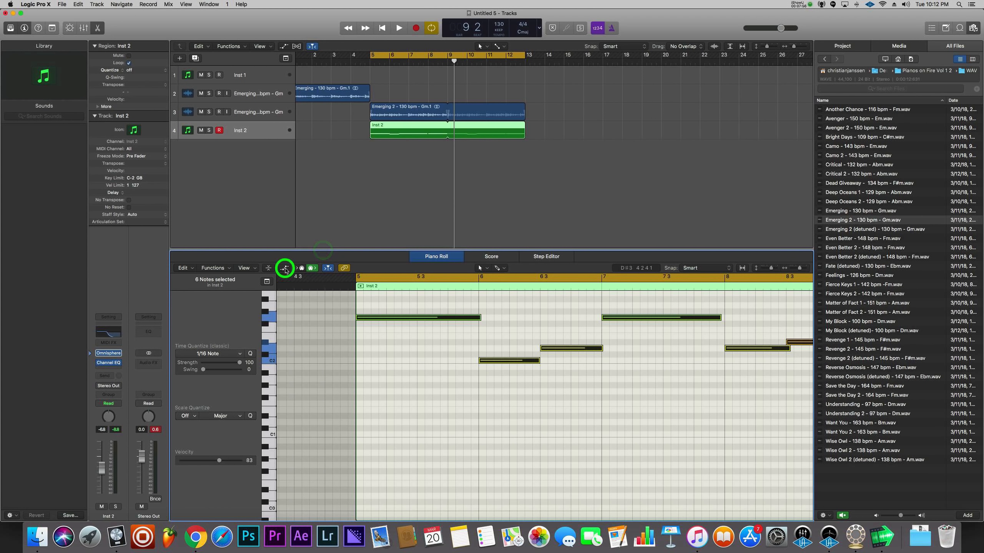
left_click_drag(357, 448, 360, 334)
key("shift+space")
left_click(429, 365)
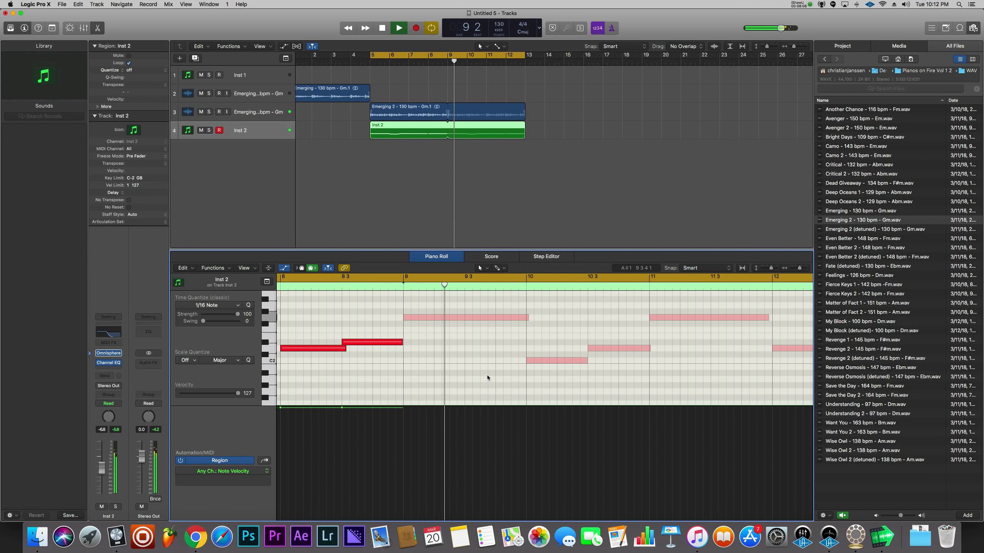
Move the D2 note at bar 8 of the bass line down to C2.
scroll(434, 345, "left", 5)
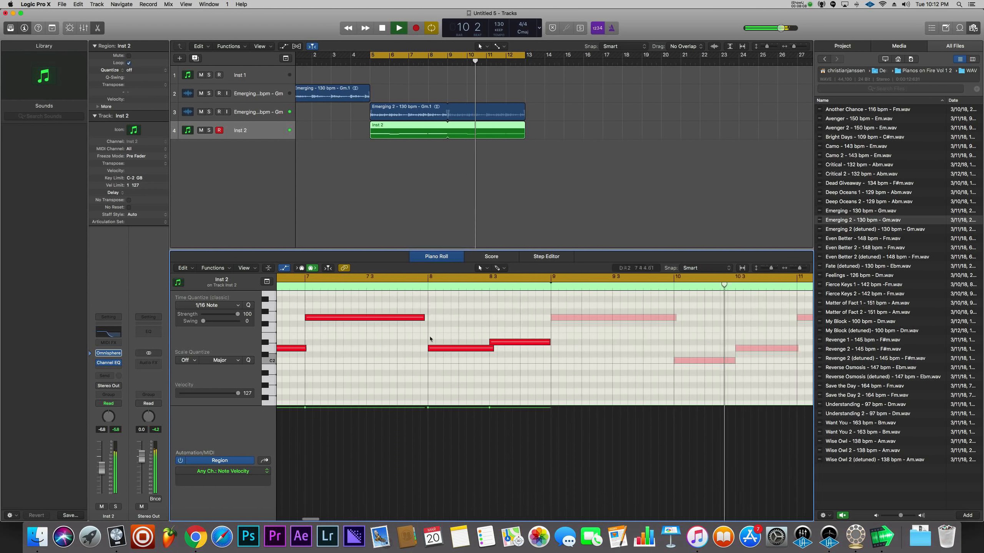
mouse_move(461, 352)
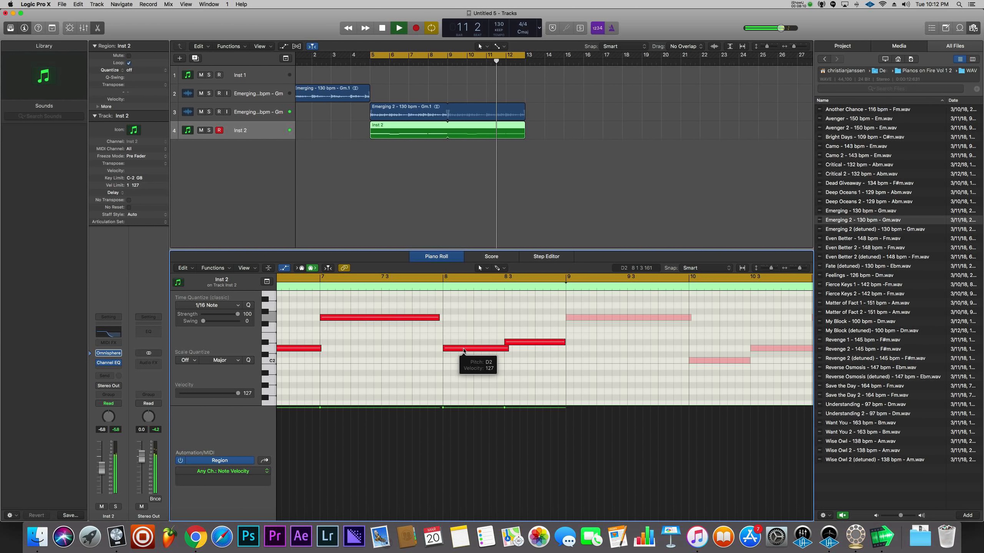
scroll(461, 349, "left", 3)
left_click(539, 356)
left_click_drag(538, 356, 537, 361)
left_click(508, 343)
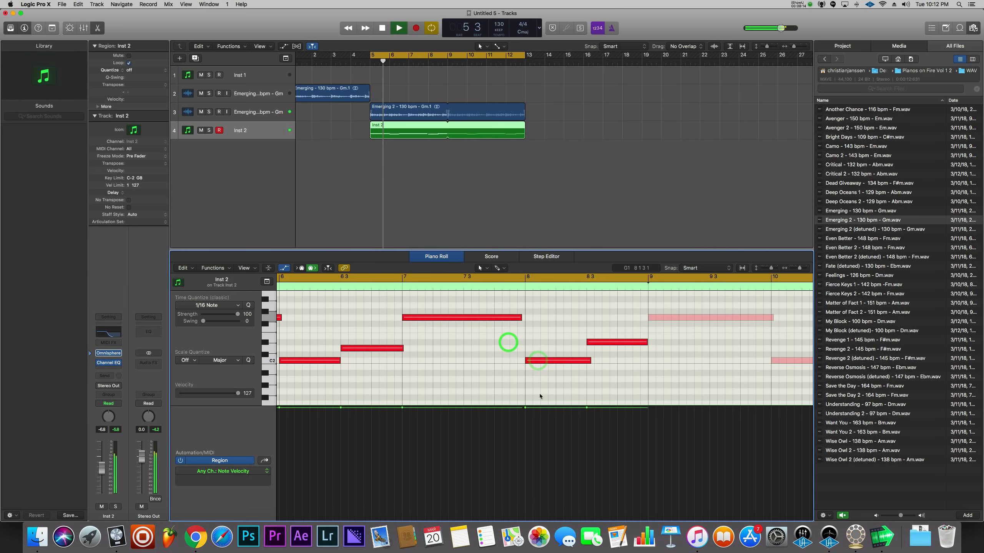
Reopen Omnisphere on Inst 2 and load the Age of Illumination Bass patch from the Synth Bass category.
mouse_move(492, 318)
left_click(108, 353)
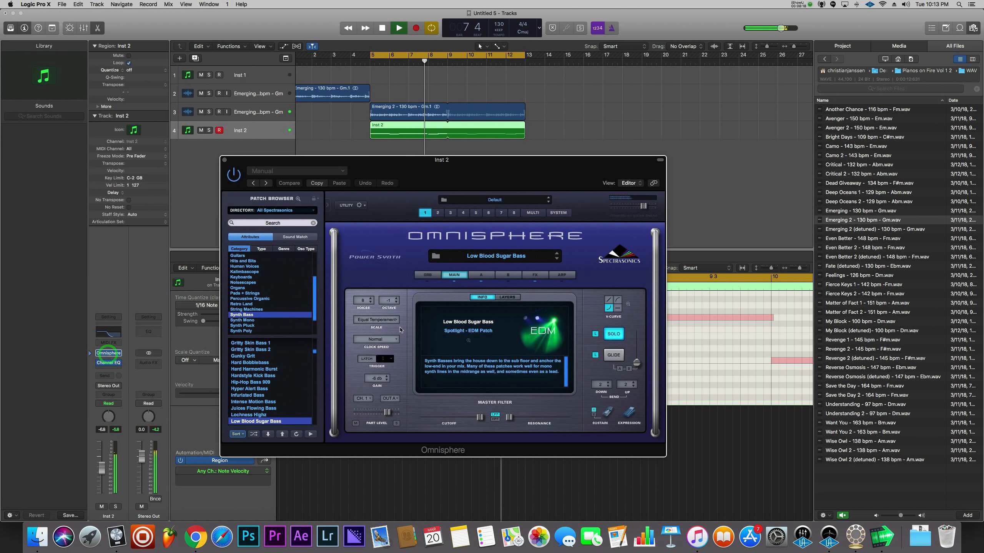
scroll(271, 382, "down", 5)
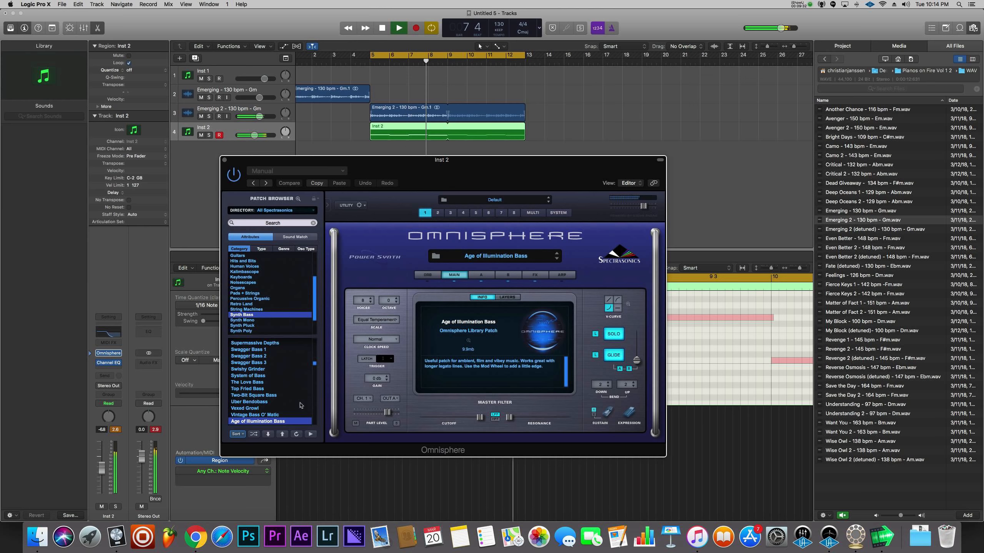
Enable the low-cut filter in Inst 2's Channel EQ and set it to about 50 Hz.
left_click(108, 331)
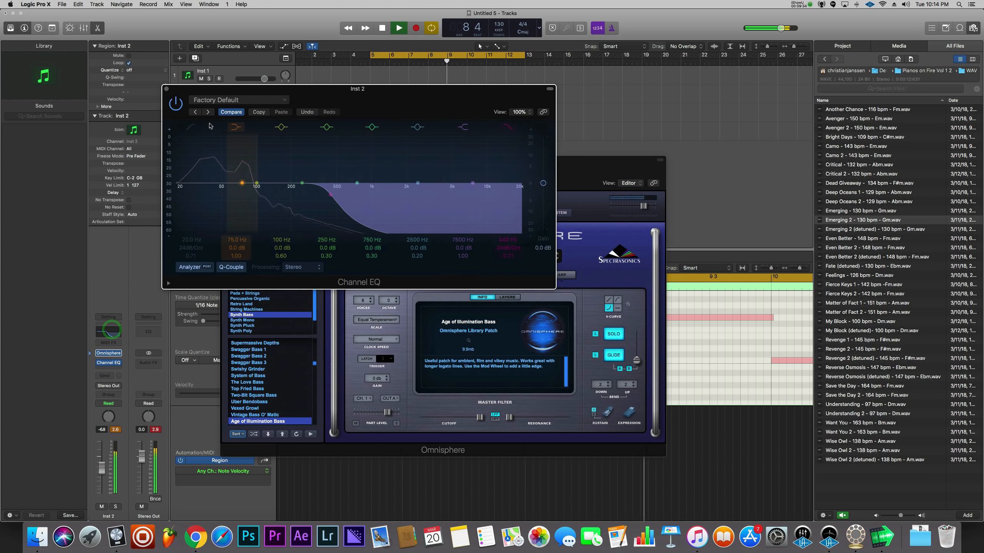
left_click(191, 127)
left_click_drag(180, 186, 208, 194)
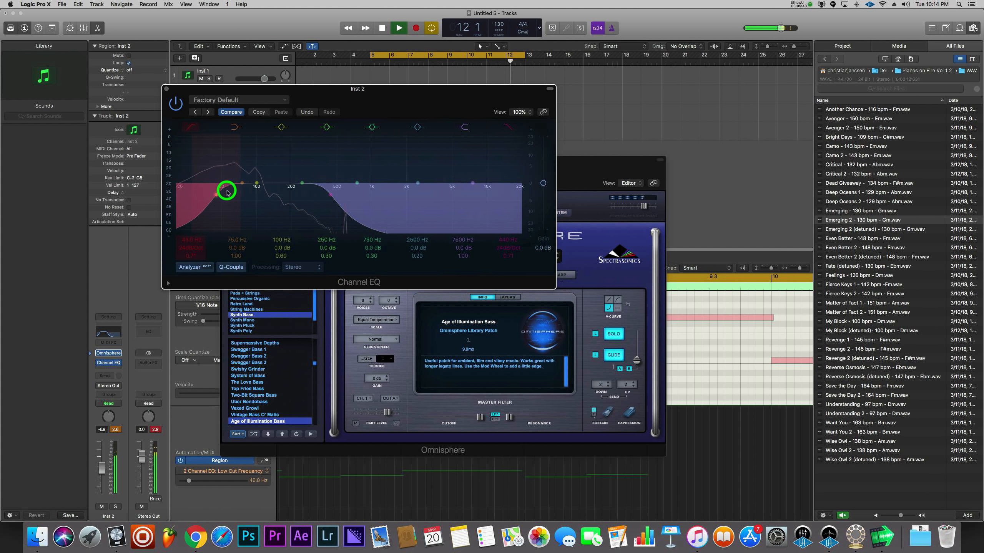
mouse_move(223, 194)
left_mouse_down()
mouse_move(249, 195)
mouse_move(220, 193)
left_mouse_up()
Cut the 100 Hz band by 5.0 dB with a Q of 6.20 and close the Channel EQ window.
left_click(254, 186)
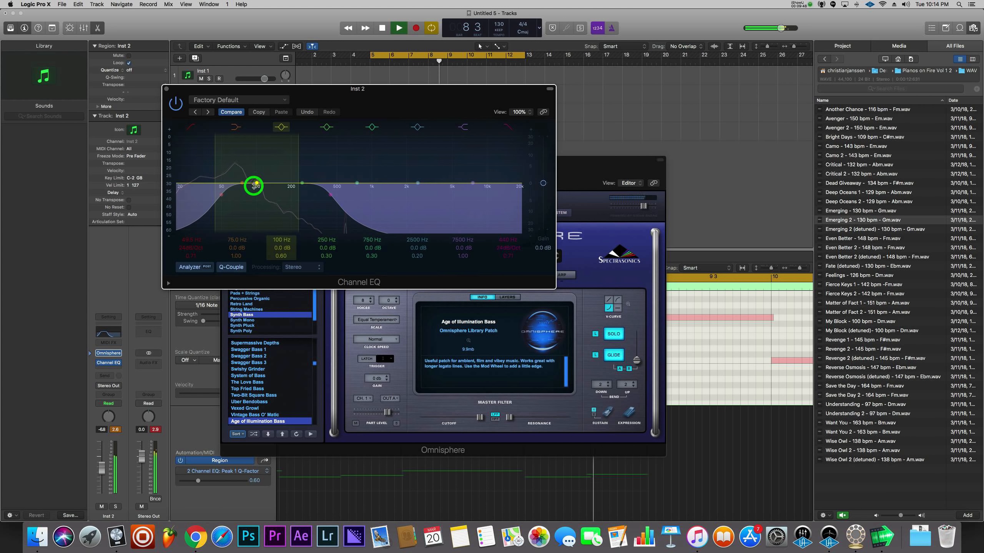
left_click_drag(218, 169, 256, 195)
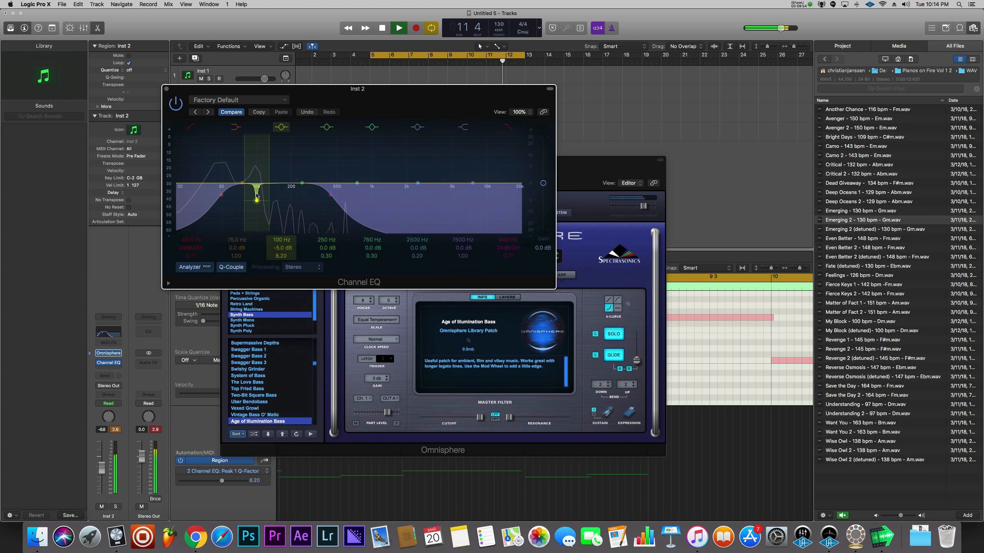
left_click(166, 88)
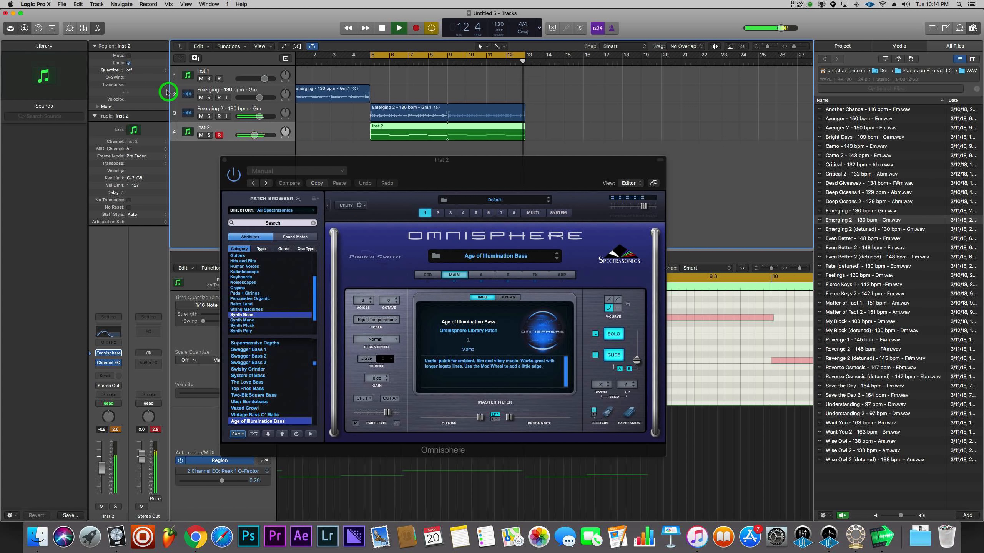
Close the Omnisphere window, lower Inst 2's volume to -7.6 dB, and reset the output's peak level display.
left_click(226, 162)
left_click_drag(253, 135, 254, 138)
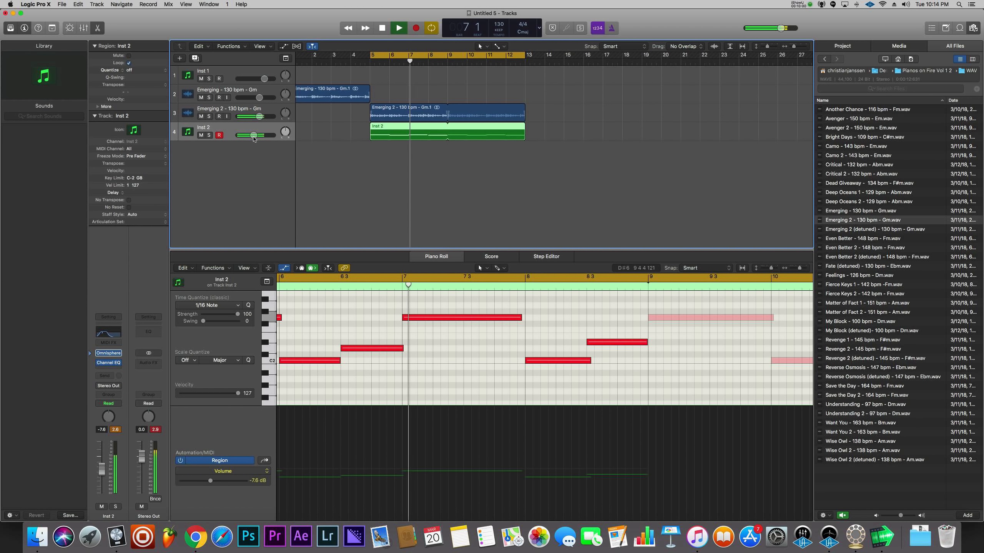
left_click(156, 429)
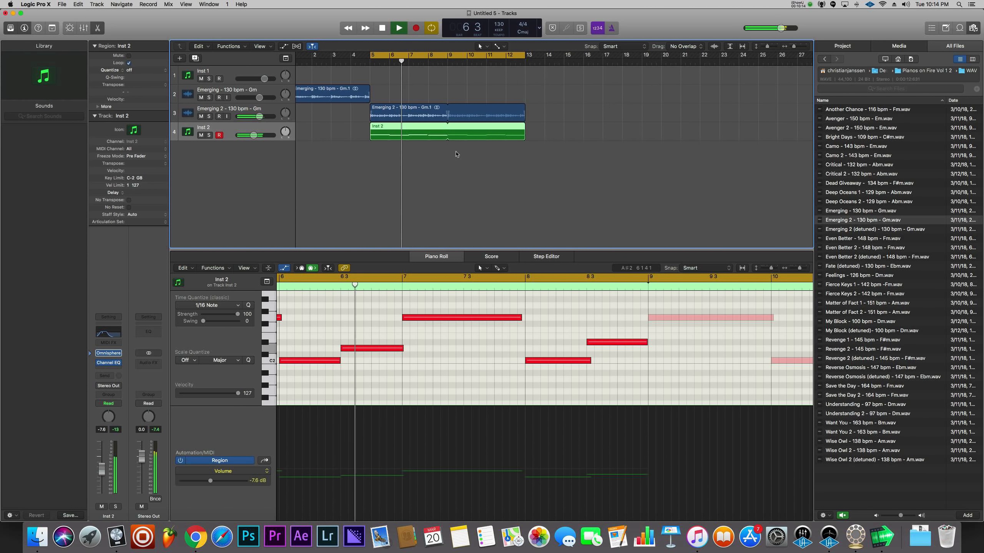
Stop playback, set the cycle range to bars 9 through 13, and place the playhead at bar 9.
key("space")
scroll(420, 136, "left", 2)
left_click(402, 55)
left_click_drag(463, 57, 540, 58)
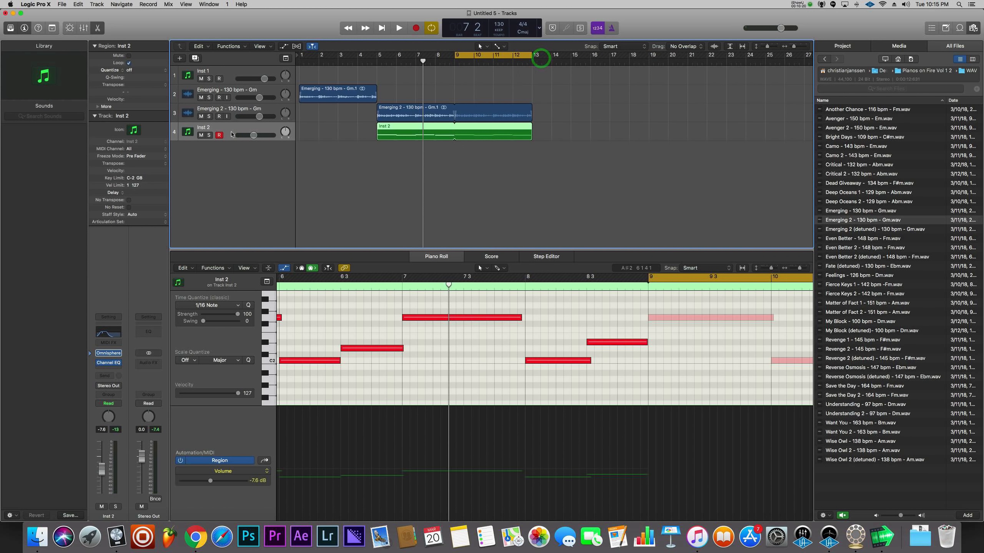
left_click_drag(423, 61, 453, 79)
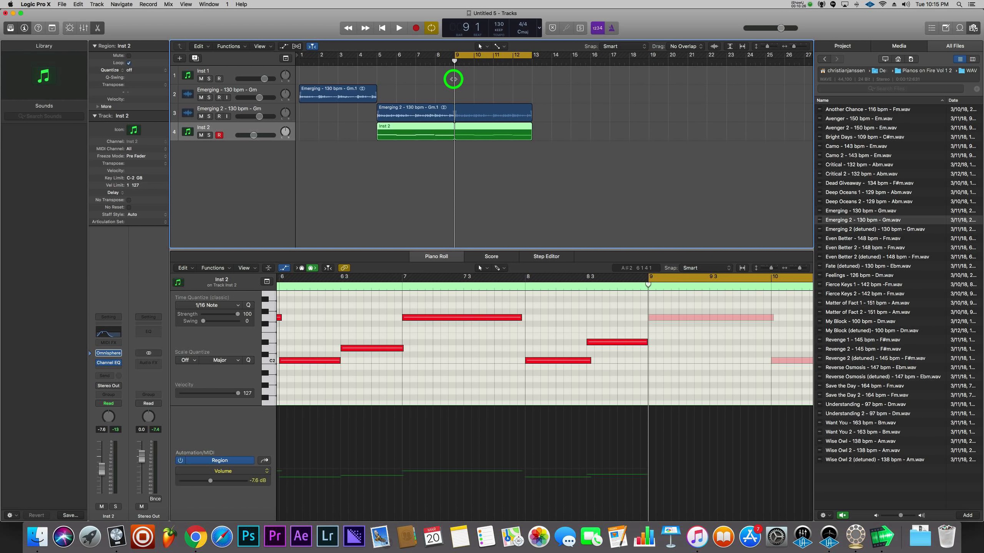
Create one software instrument track and load Drum Machine Designer as its instrument.
left_click(179, 59)
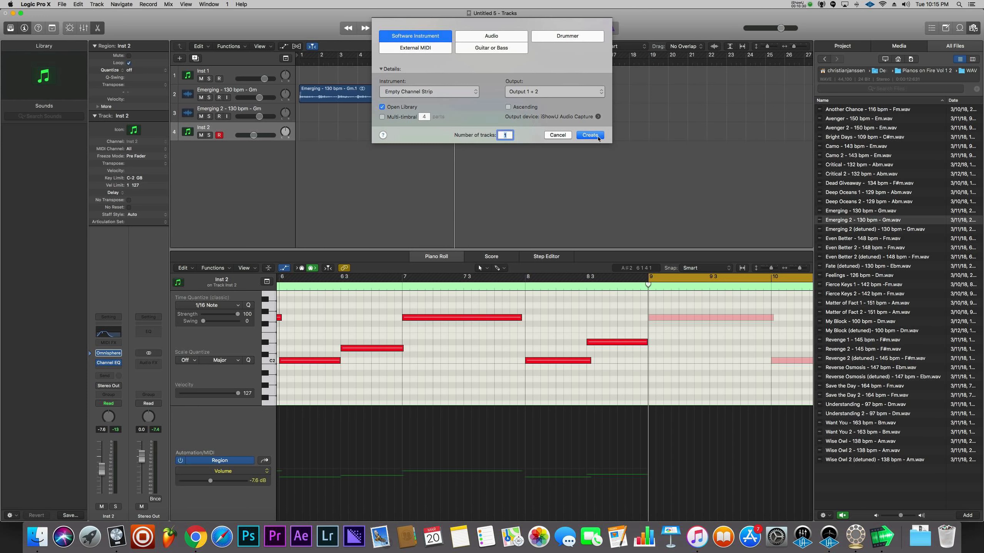
left_click(590, 135)
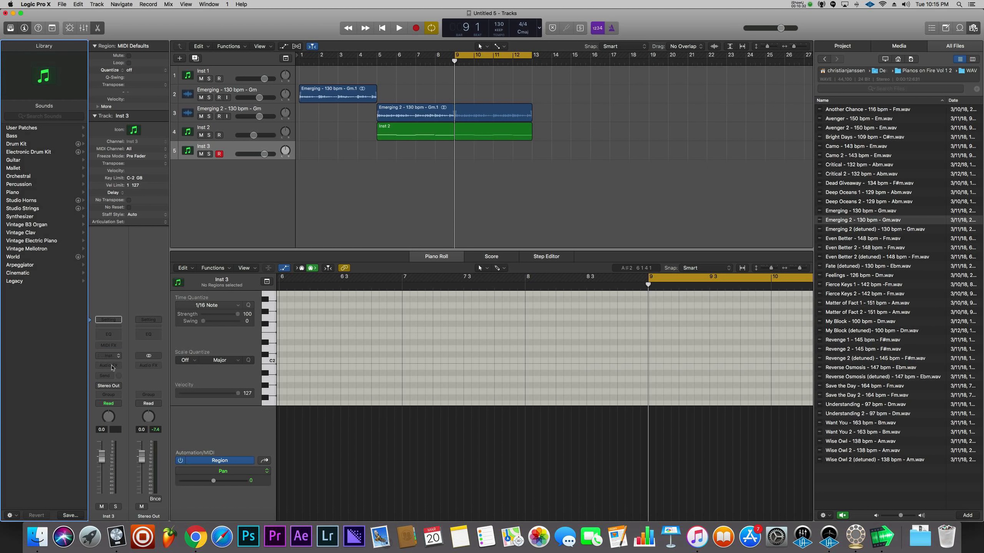
left_click(120, 359)
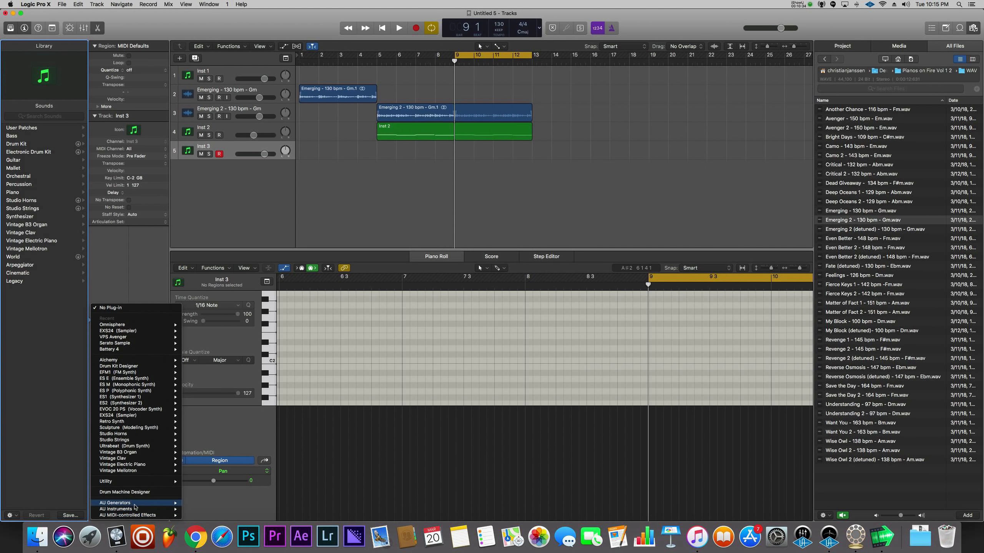
left_click(135, 493)
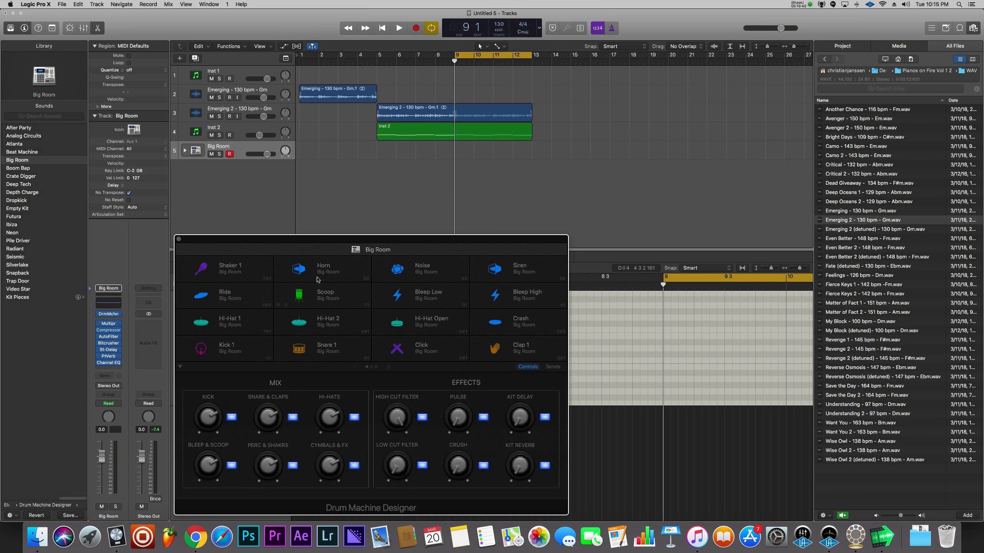
Clear all cells of the Big Room kit, and open and cancel saving it as a patch.
right_click(294, 254)
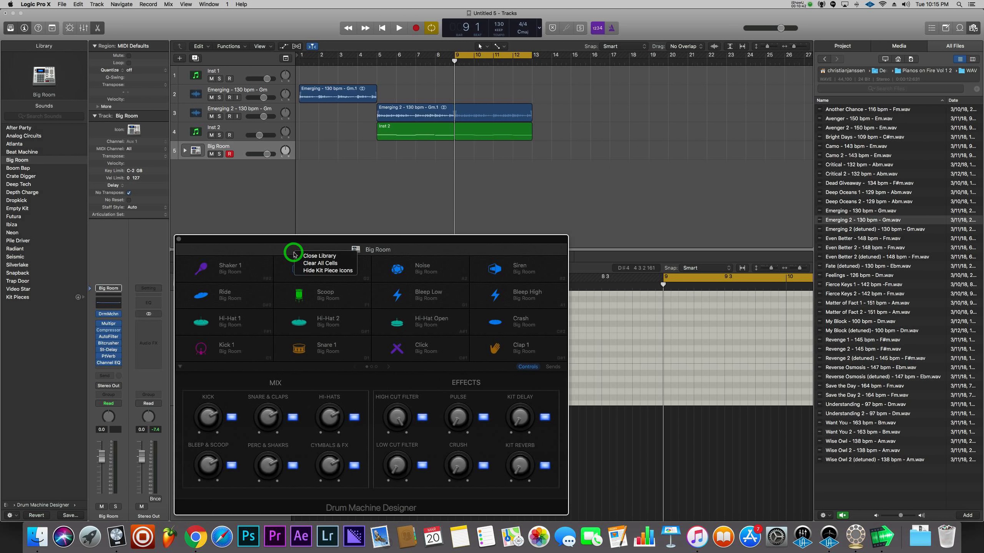
left_click(320, 266)
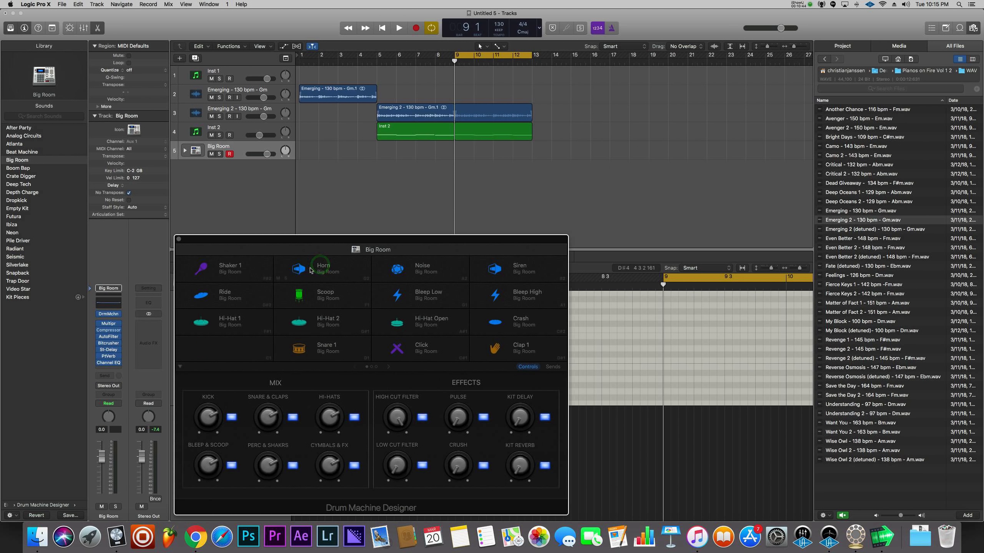
left_click(180, 241)
left_click(109, 314)
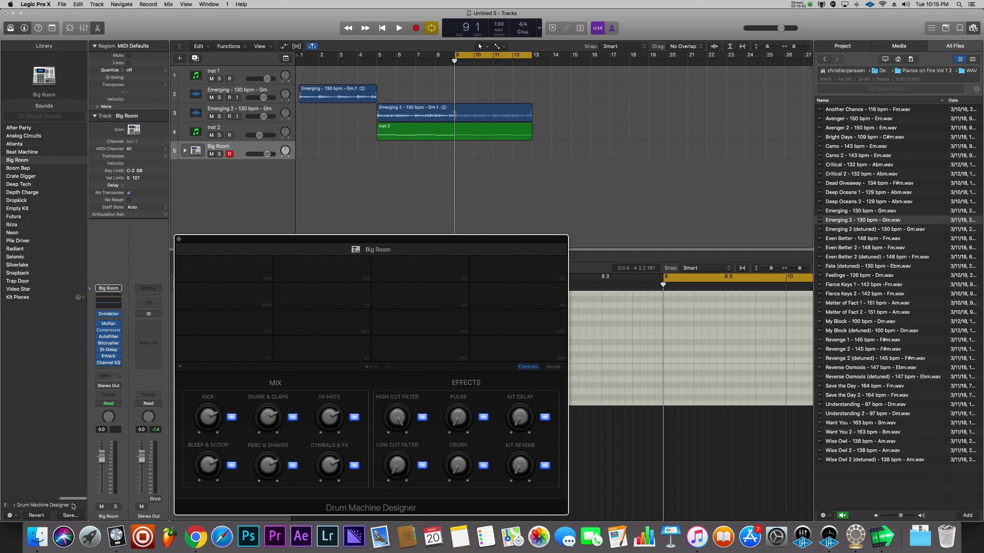
left_click(70, 516)
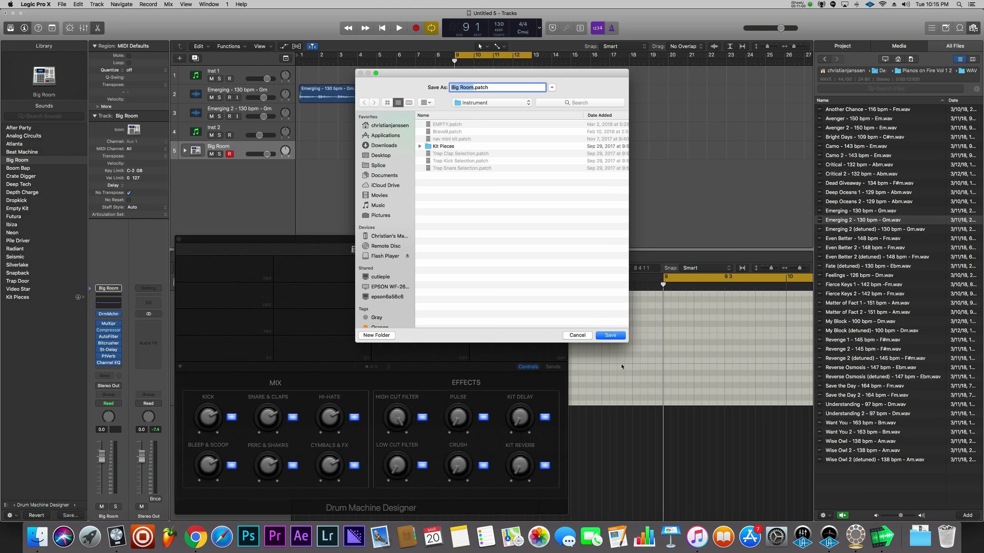
left_click(578, 336)
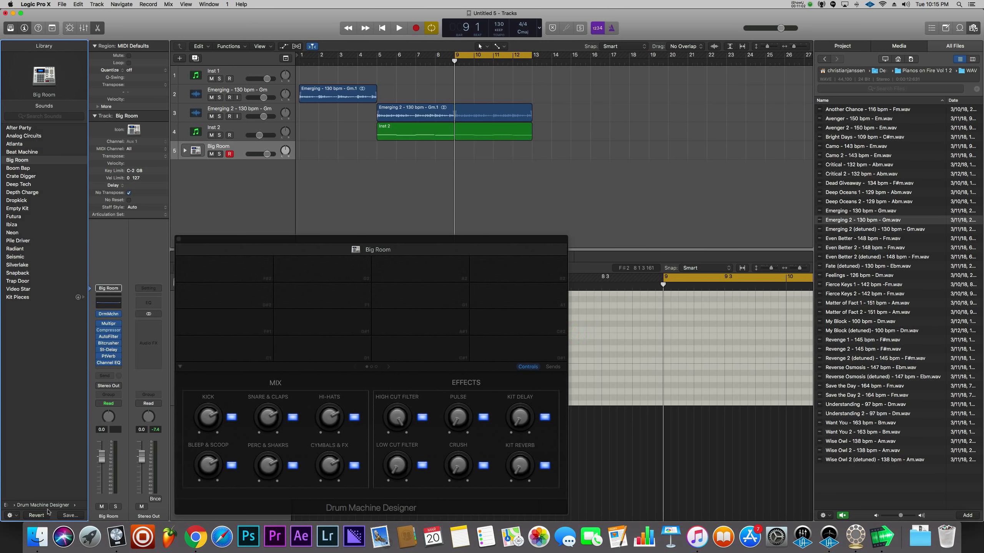
Load the EMPTY user patch onto the drum track and reposition the Drum Machine Designer window.
left_click(13, 506)
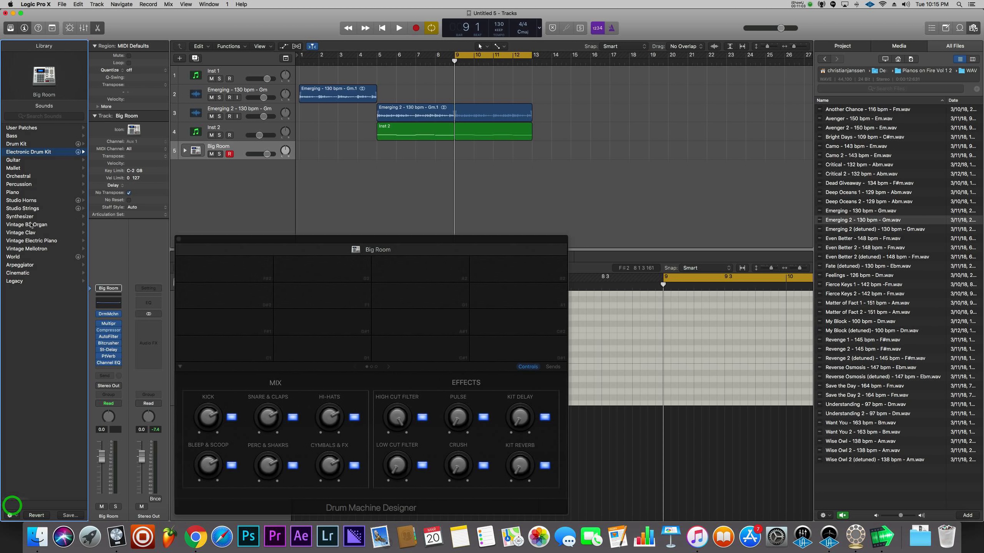
left_click(20, 129)
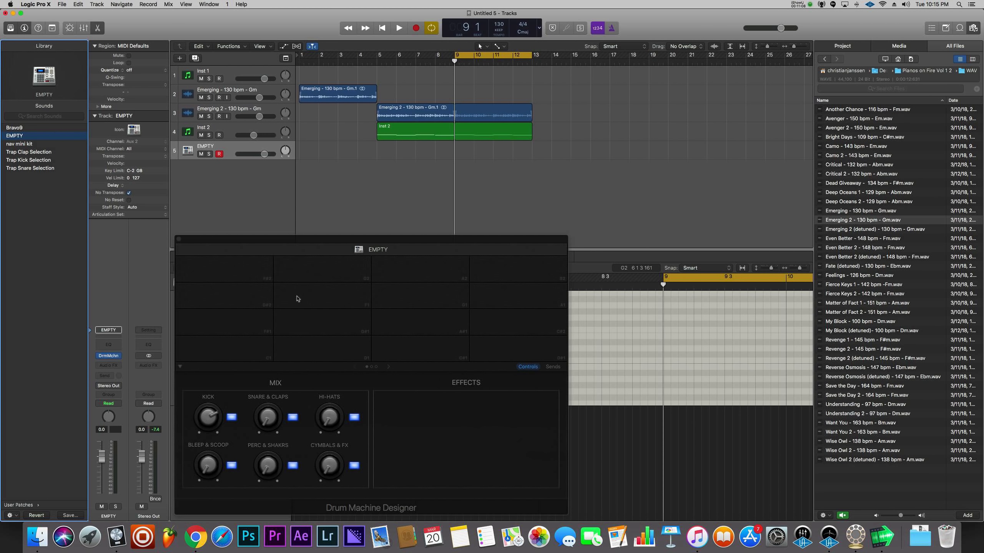
left_click(118, 368)
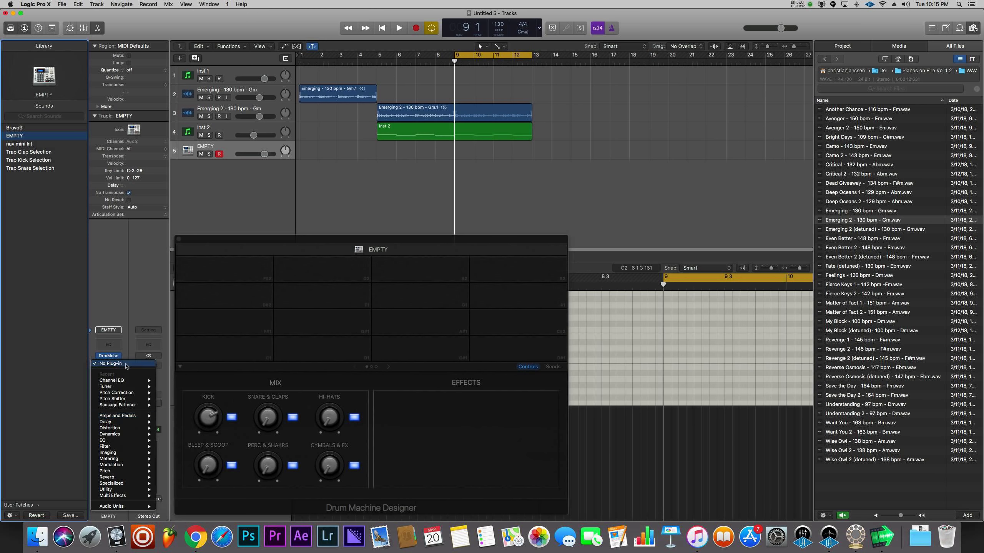
left_click(127, 344)
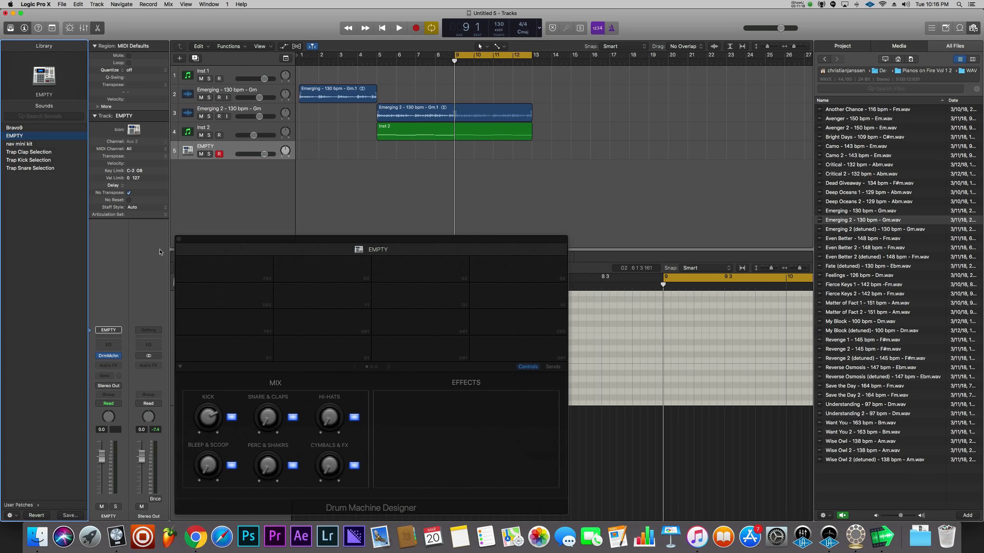
left_click_drag(299, 242, 289, 194)
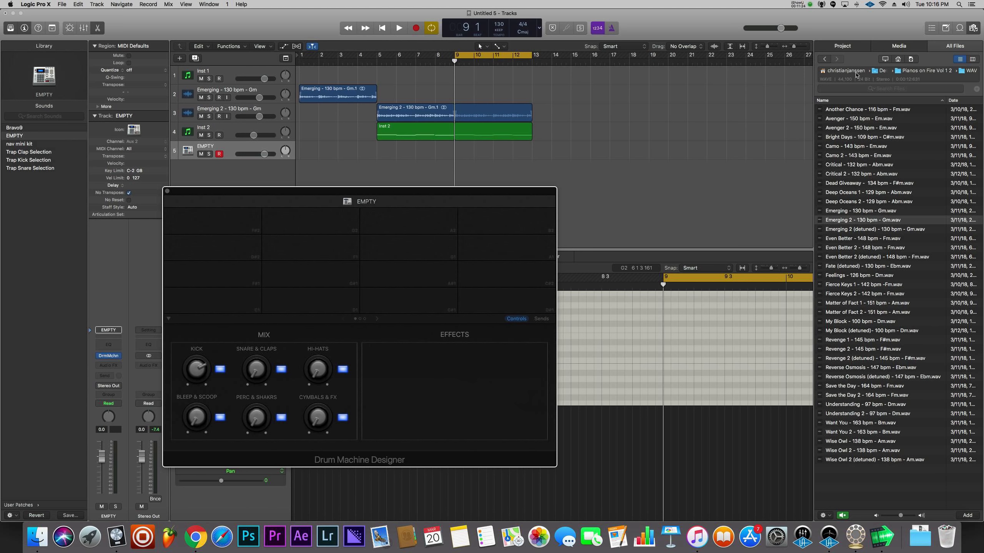
Find the CashMoneyAp Ancestor kit's Kicks folder in Downloads and assign Kick (1) through Kick (4) to the bottom row of pads.
left_click(856, 72)
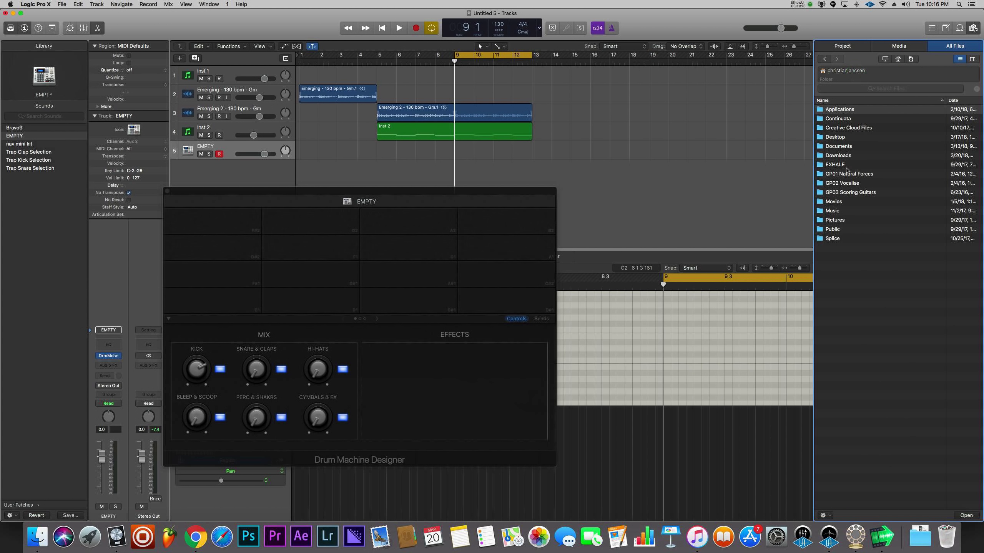
double_click(841, 156)
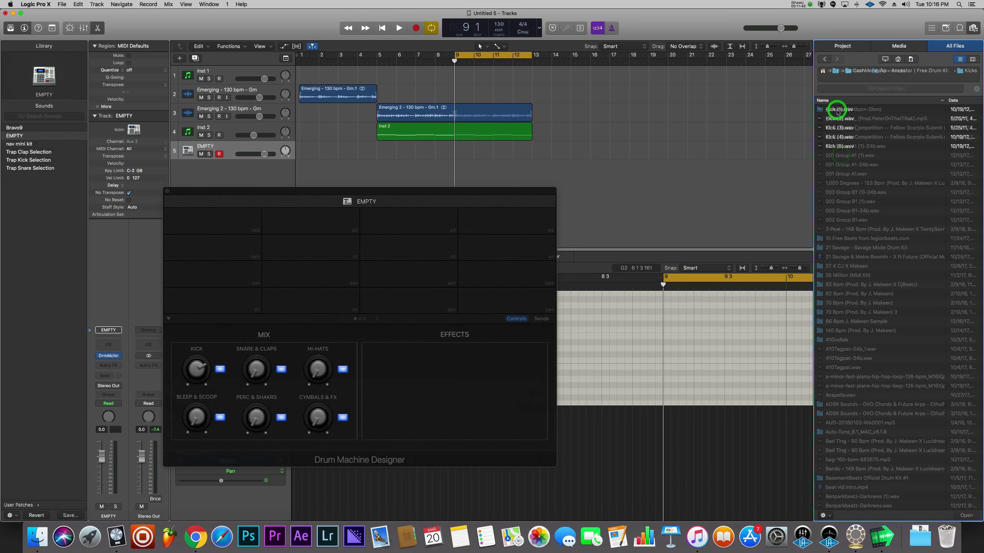
left_click_drag(839, 110, 237, 308)
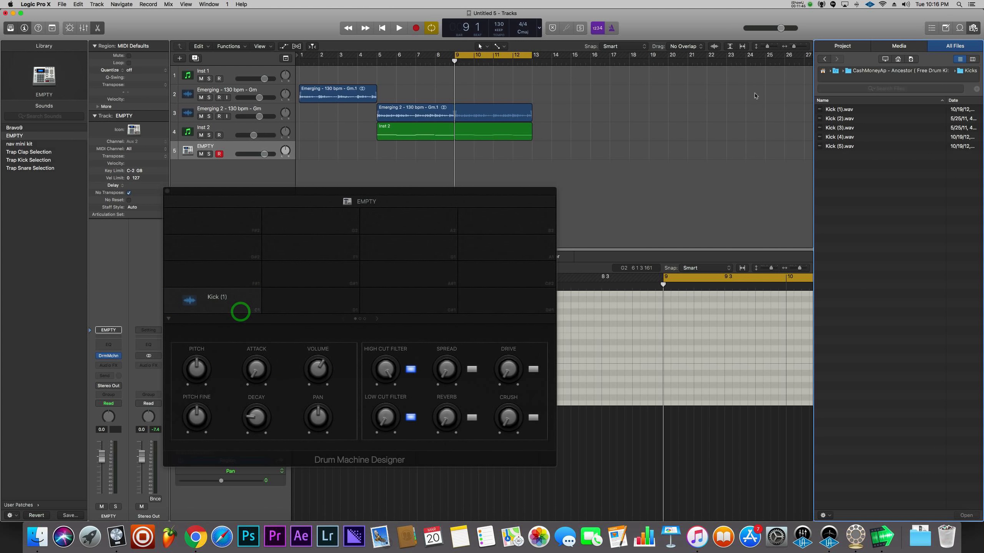
left_click_drag(321, 299, 321, 299)
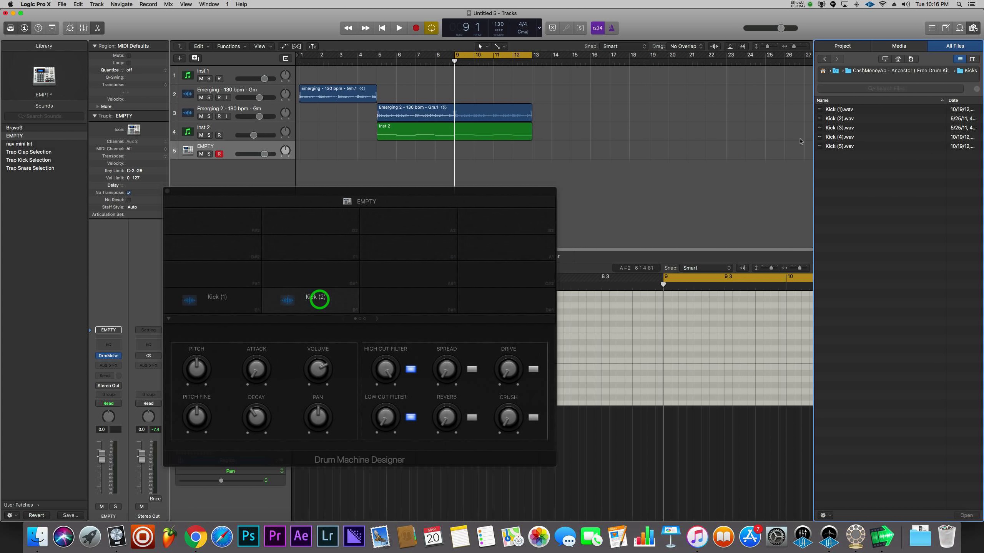
left_click_drag(839, 130, 433, 309)
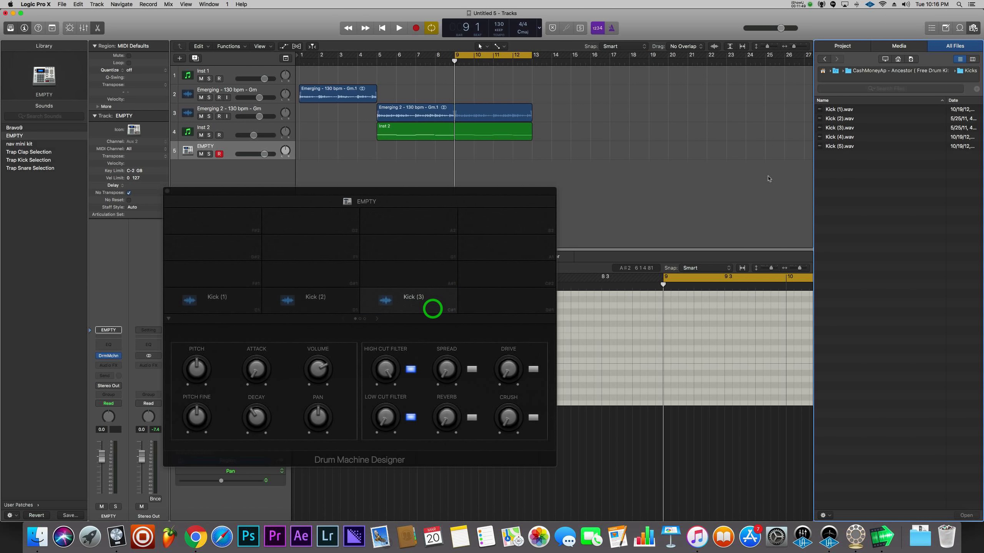
left_click_drag(841, 140, 495, 306)
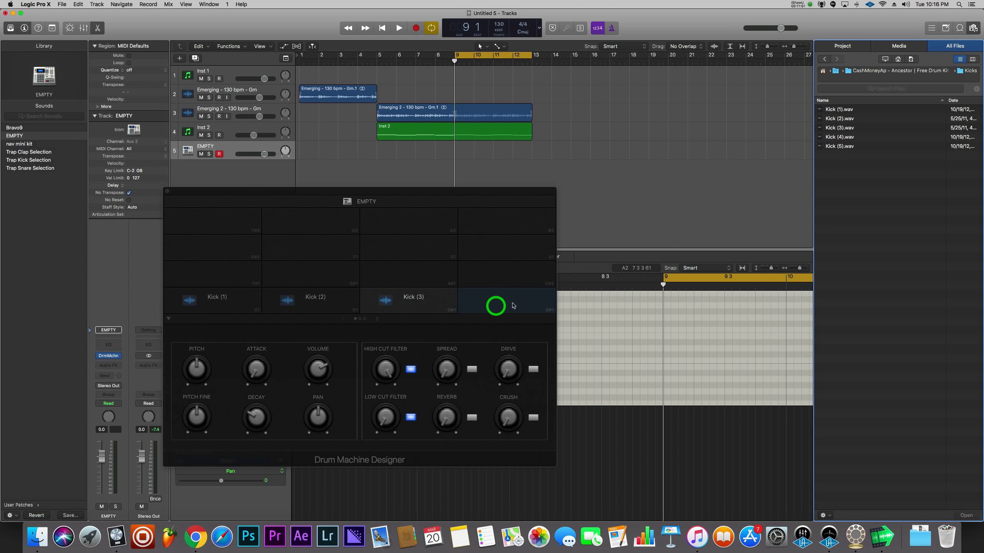
Assign Snare (1) through Snare (4) from the kit's Snares folder to the second pad row from the bottom.
left_click(245, 275)
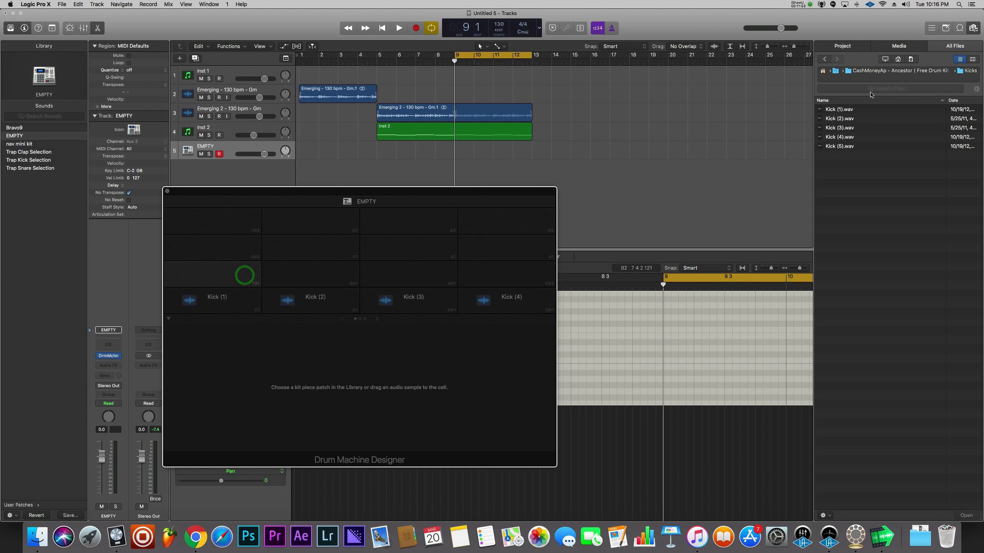
left_click(824, 58)
left_click(840, 156)
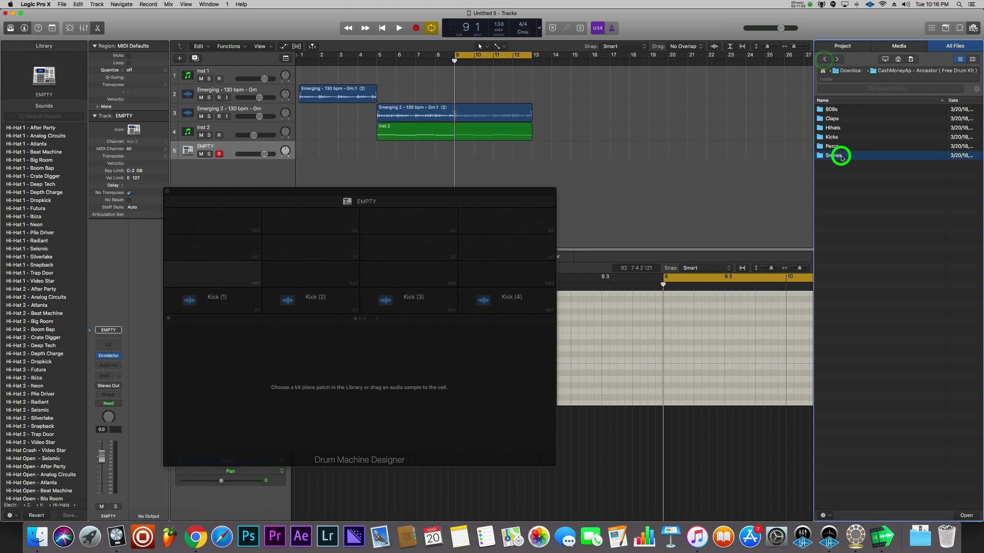
double_click(841, 155)
left_click_drag(841, 109, 241, 276)
left_click_drag(850, 118, 331, 278)
left_click_drag(847, 129, 514, 273)
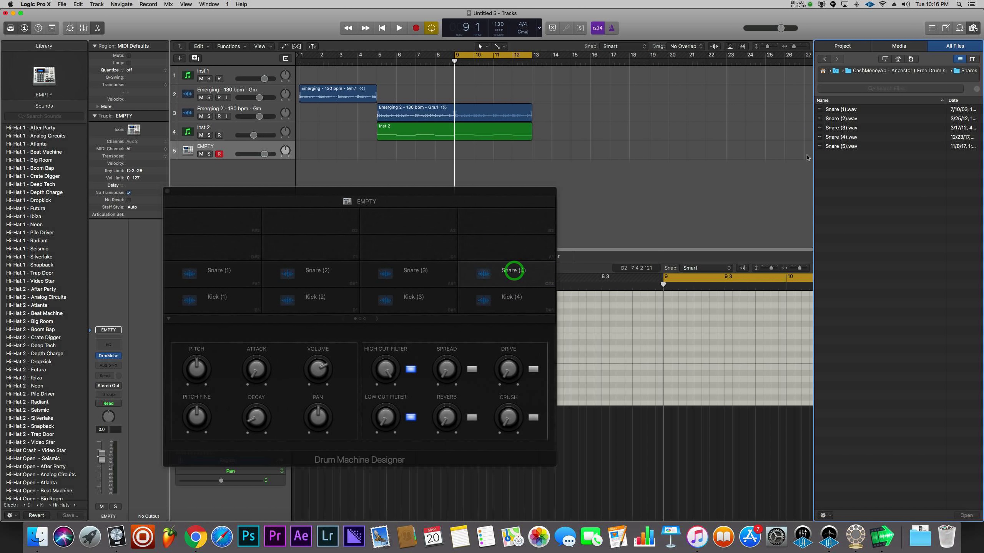
left_click(378, 320)
left_click(343, 321)
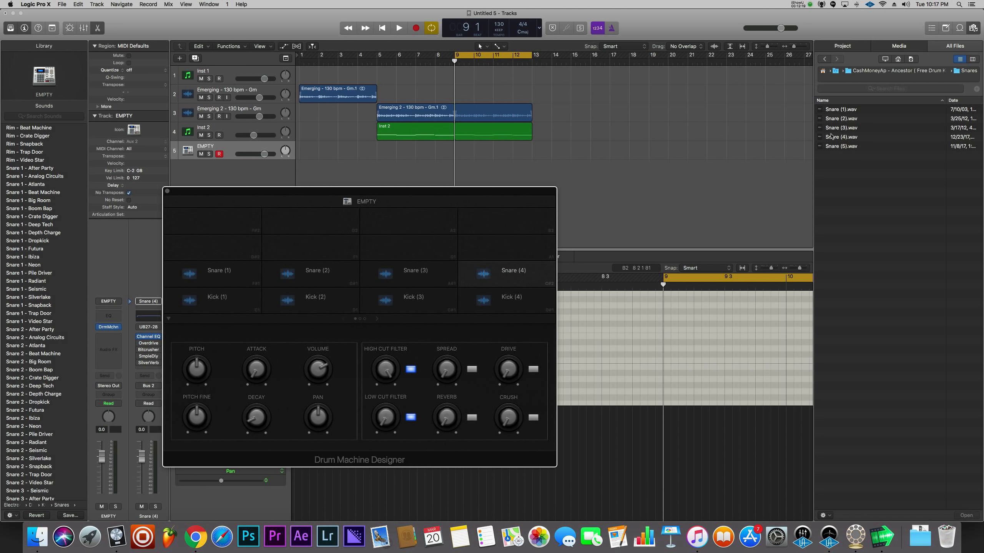
Assign Perc (1) through Perc (4) from the kit's Percs folder to the third pad row from the bottom.
left_click(825, 60)
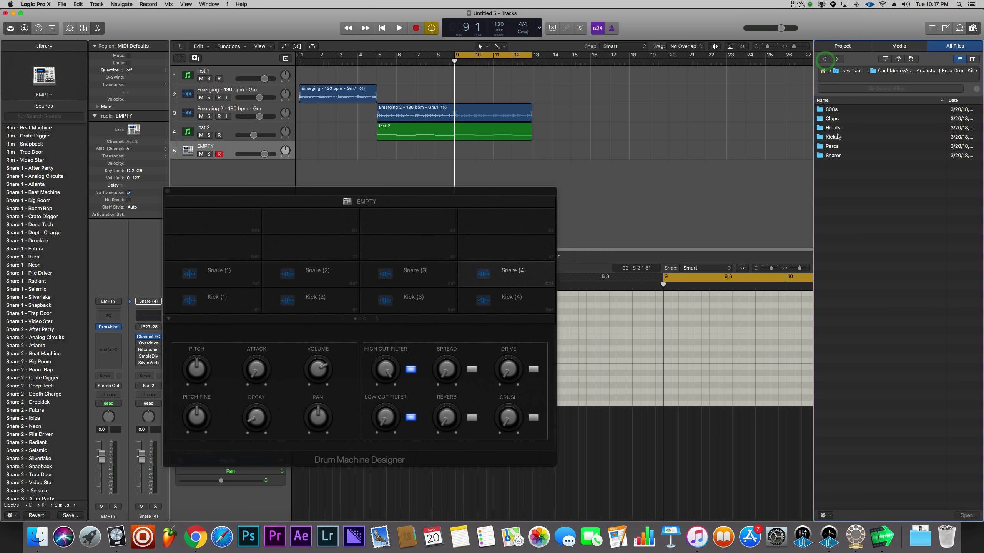
double_click(832, 147)
left_click_drag(844, 111, 236, 251)
left_click_drag(850, 123, 314, 251)
left_click_drag(827, 136, 422, 248)
left_click_drag(677, 170, 500, 247)
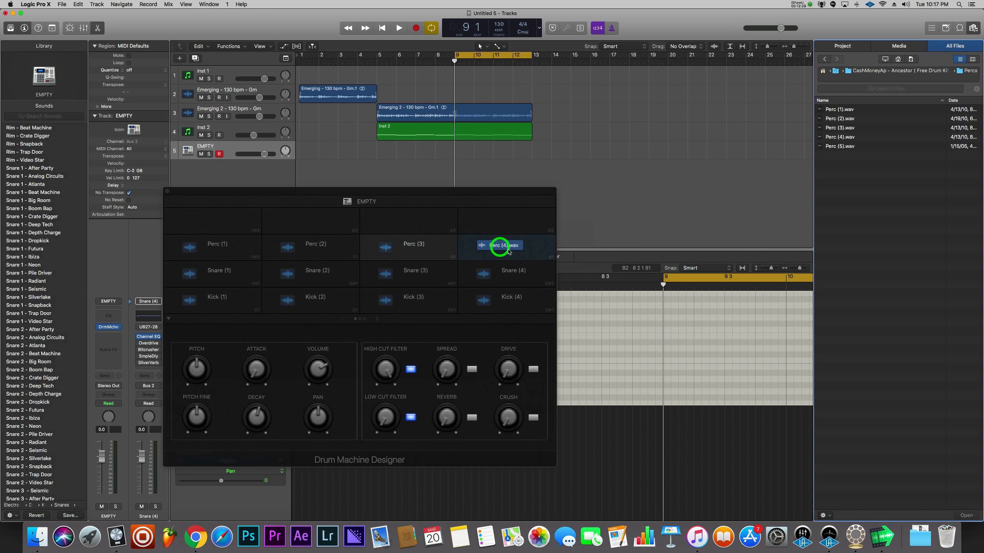
Assign Hihat (1) and Hihat (2) from the kit's Hihats folder to the first two pads of the top row.
left_click(217, 229)
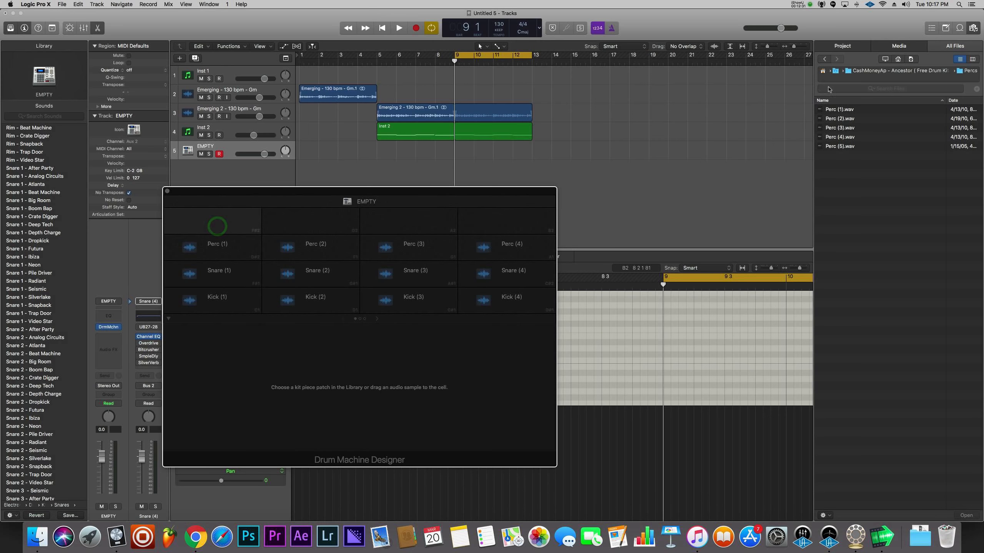
left_click(824, 58)
double_click(837, 130)
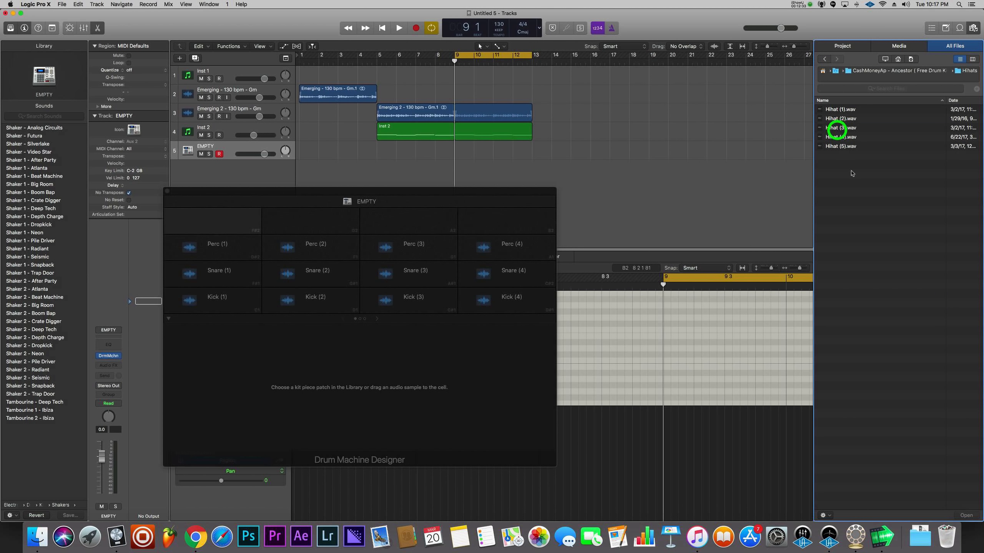
left_click_drag(841, 110, 218, 222)
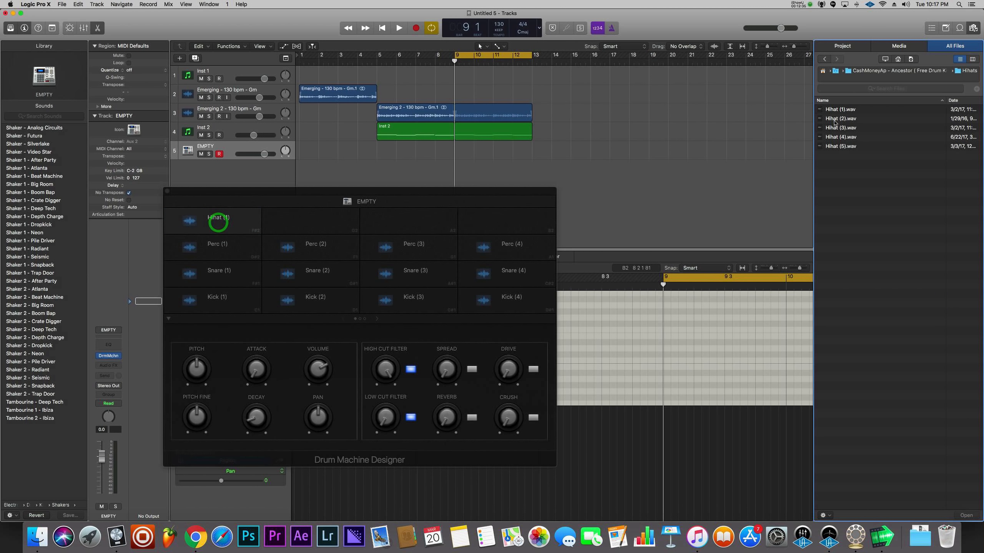
left_click_drag(596, 192, 319, 228)
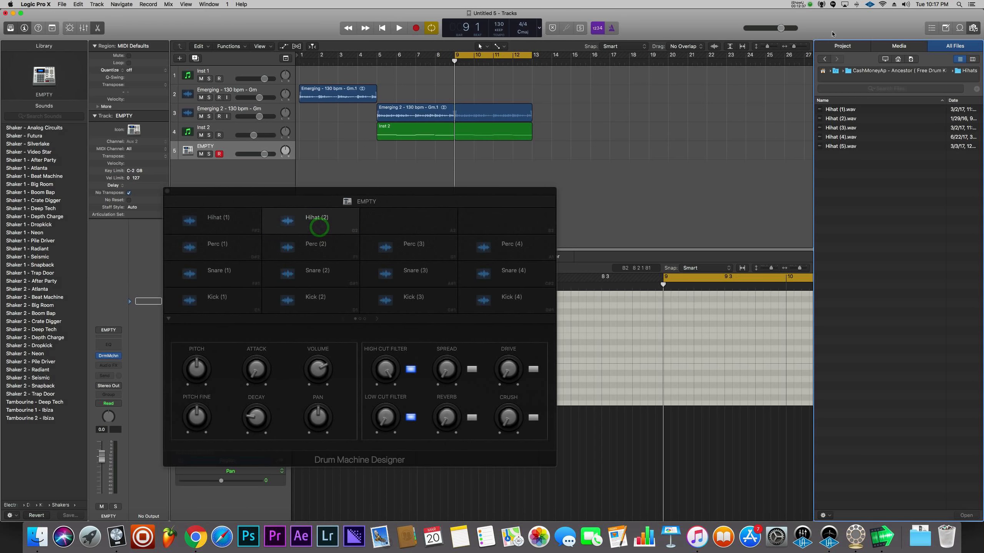
Audition the samples in the kit's Claps folder and assign Clap (3) to the third pad of the top row.
left_click(825, 59)
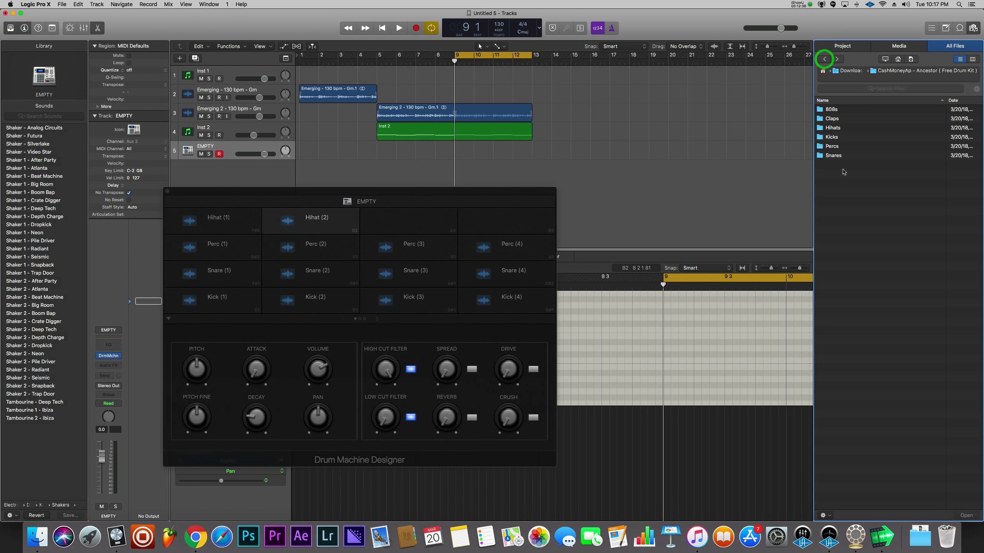
double_click(833, 119)
left_click(839, 109)
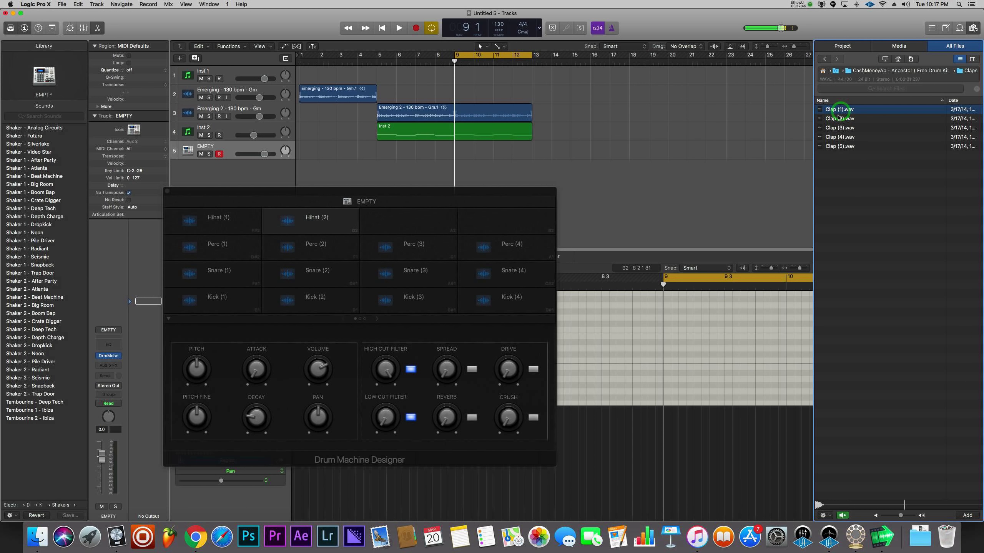
left_click(838, 119)
left_click(838, 128)
left_click(839, 137)
left_click(840, 148)
left_click(838, 128)
left_click(839, 138)
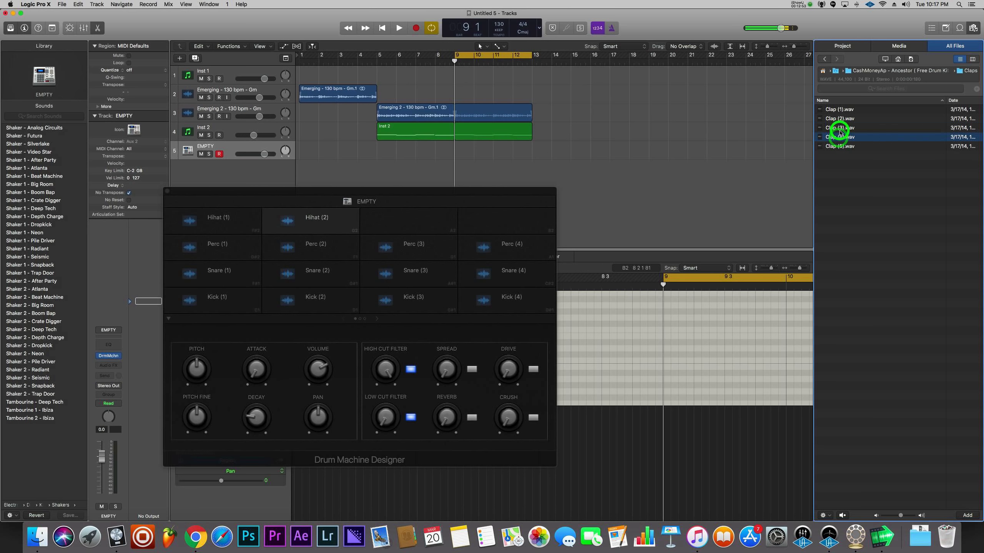
left_click(839, 130)
left_click_drag(811, 133, 430, 222)
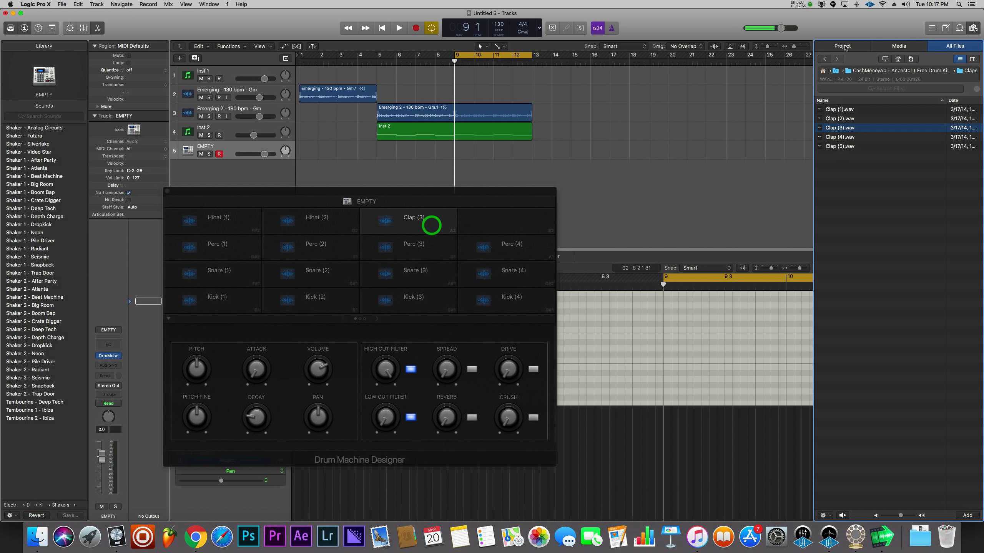
left_click(826, 59)
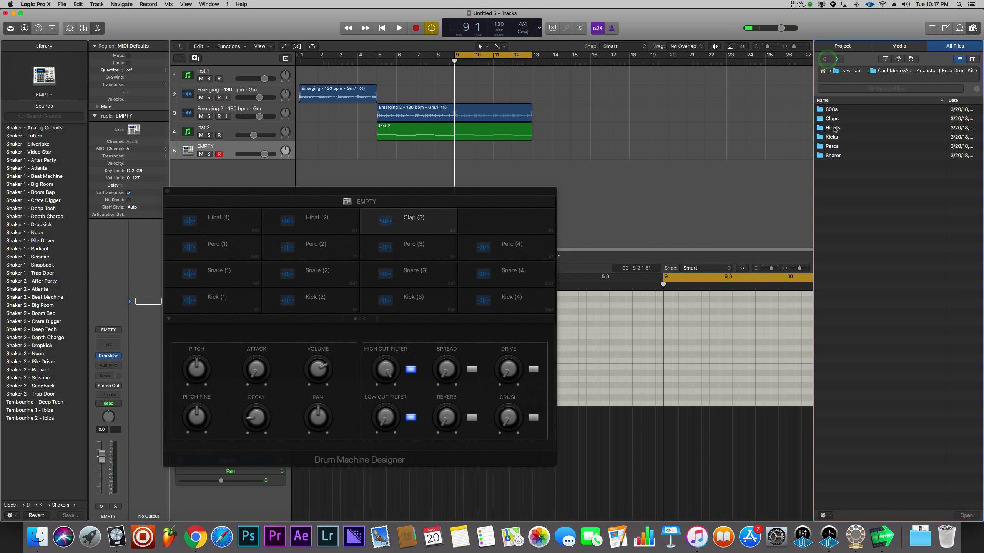
Check the kit's Hihats and Percs folders for further pad samples, and close the drum kit window.
double_click(834, 129)
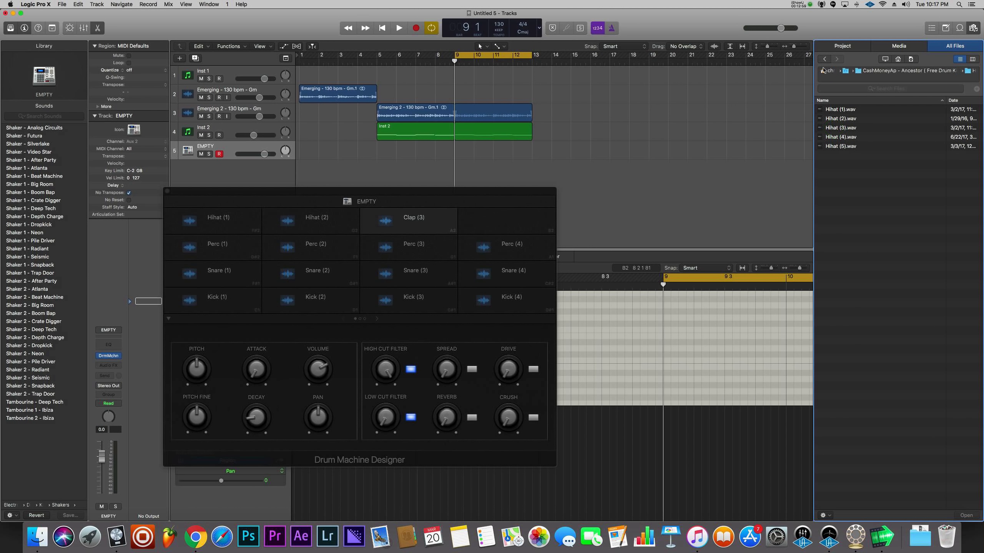
left_click(824, 59)
double_click(832, 146)
left_click(836, 147)
left_click(840, 128)
left_click(838, 110)
left_click(825, 59)
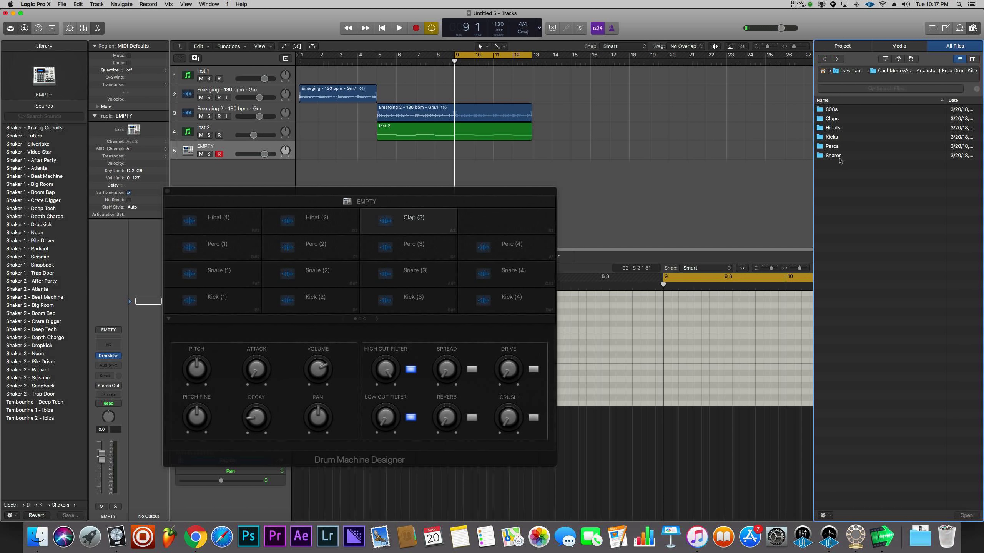
left_click(824, 59)
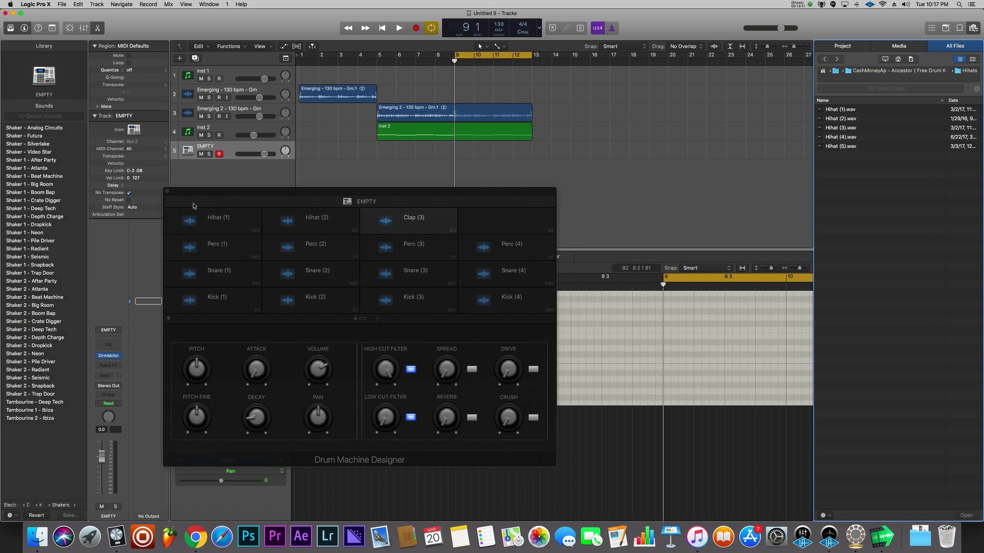
left_click(167, 192)
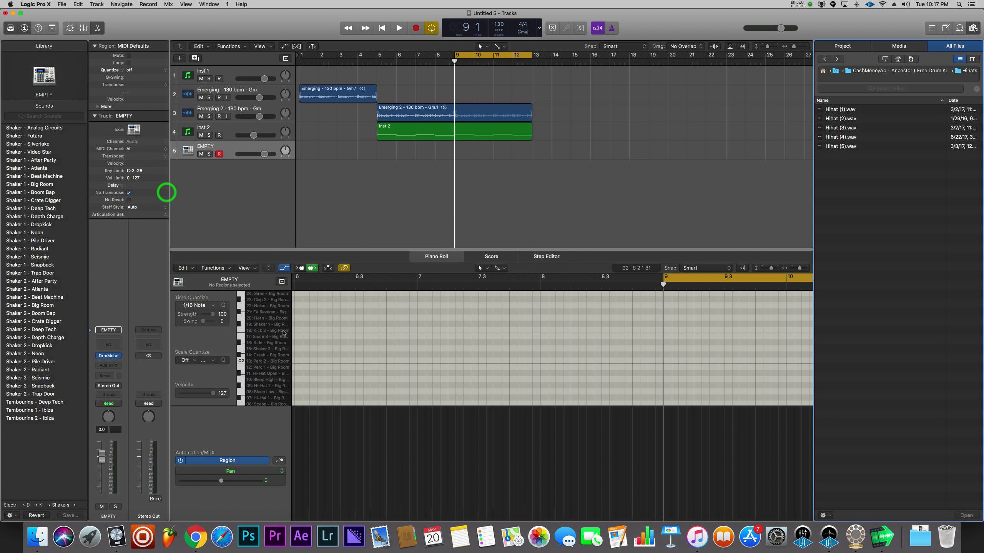
scroll(516, 364, "right", 5)
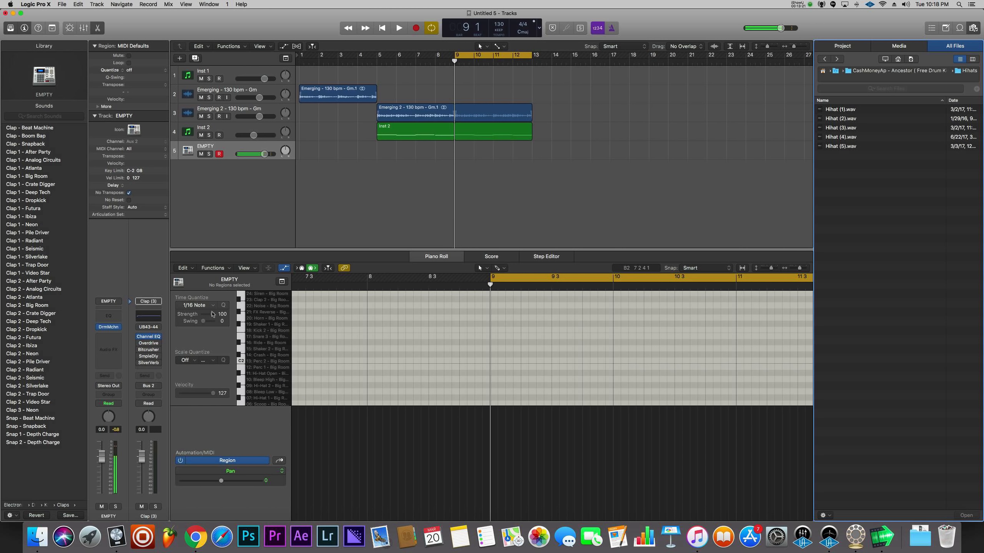
Lower the Snare (1) pad's volume to about -13.8 dB and Clap (3) to about -13 dB, and close the kit window.
left_click(109, 327)
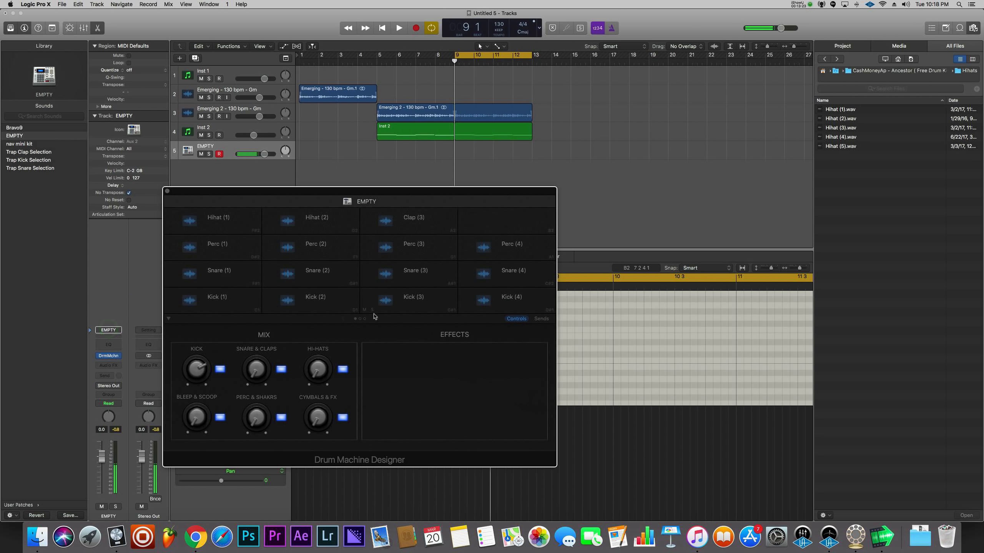
left_click(236, 279)
left_click_drag(314, 365, 314, 402)
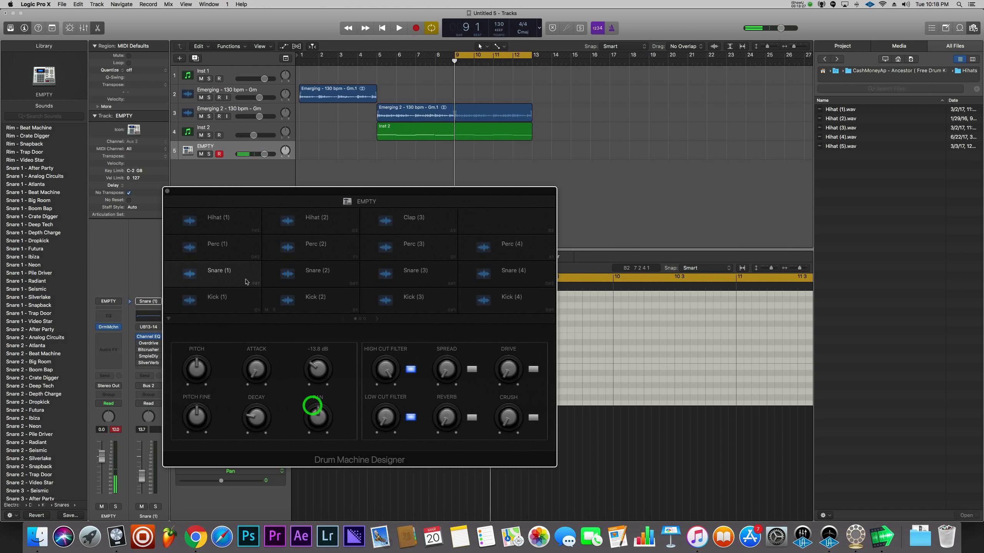
left_click_drag(312, 369, 313, 372)
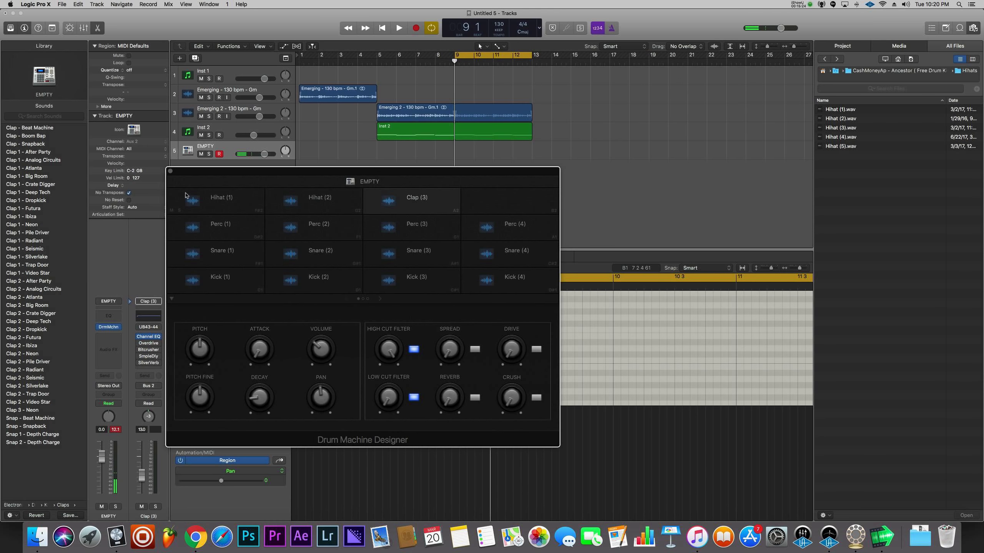
left_click(170, 171)
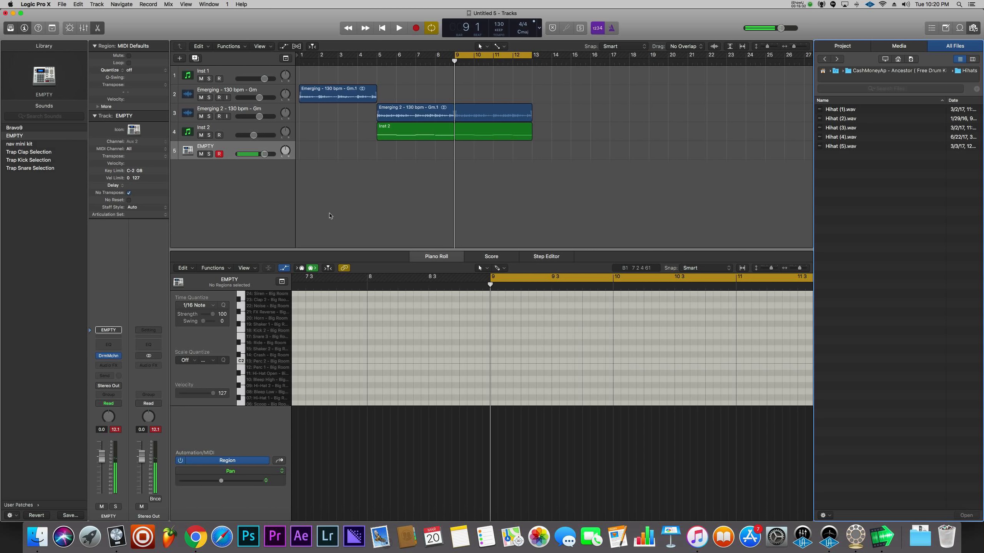
Record a four-bar pattern of layered Snare (1) and Snare (4) hits on the EMPTY track from bar 9 to bar 13.
key("space")
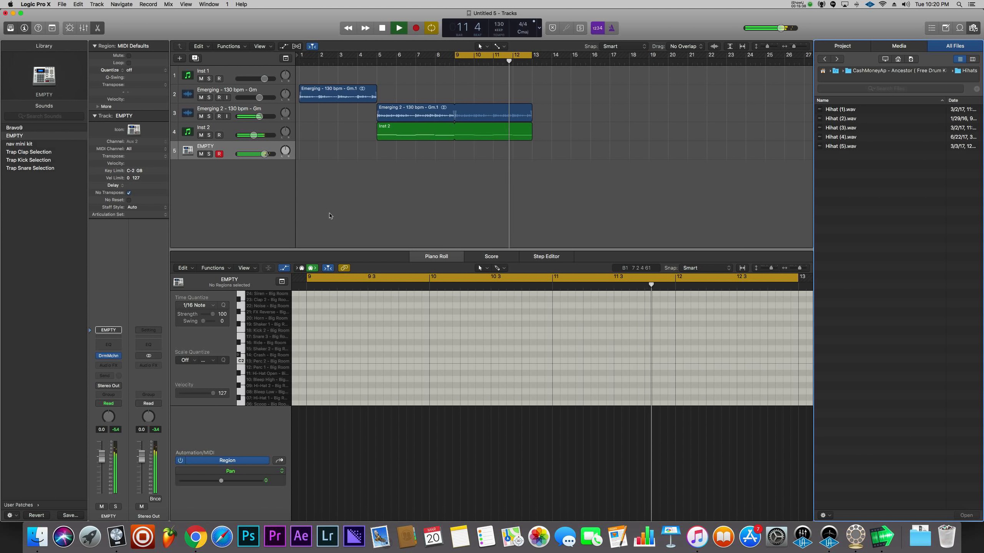
key("space")
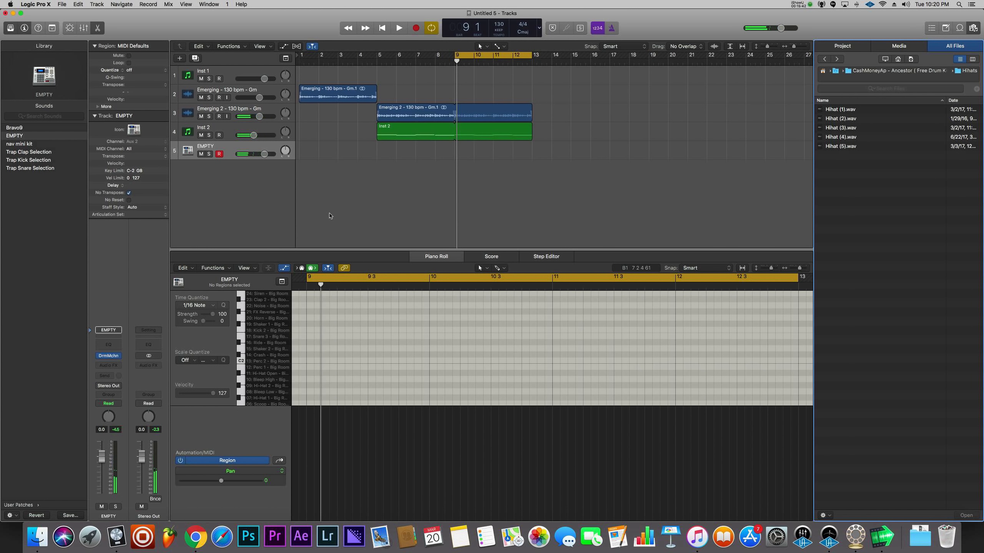
key("space")
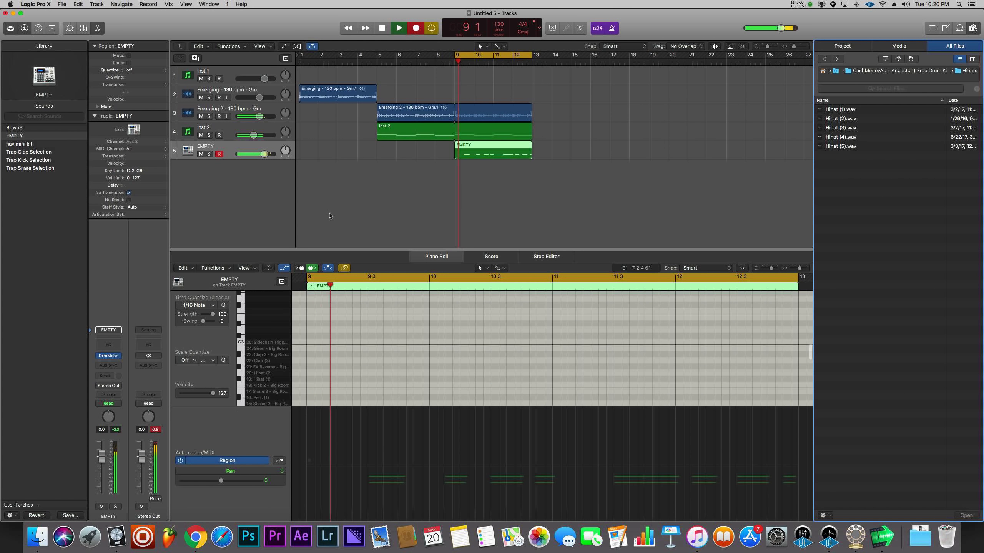
key("space")
Show Note Velocity in the Piano Roll's automation area and raise all the recorded snare notes to velocity 127.
left_click(432, 333)
key("super+a")
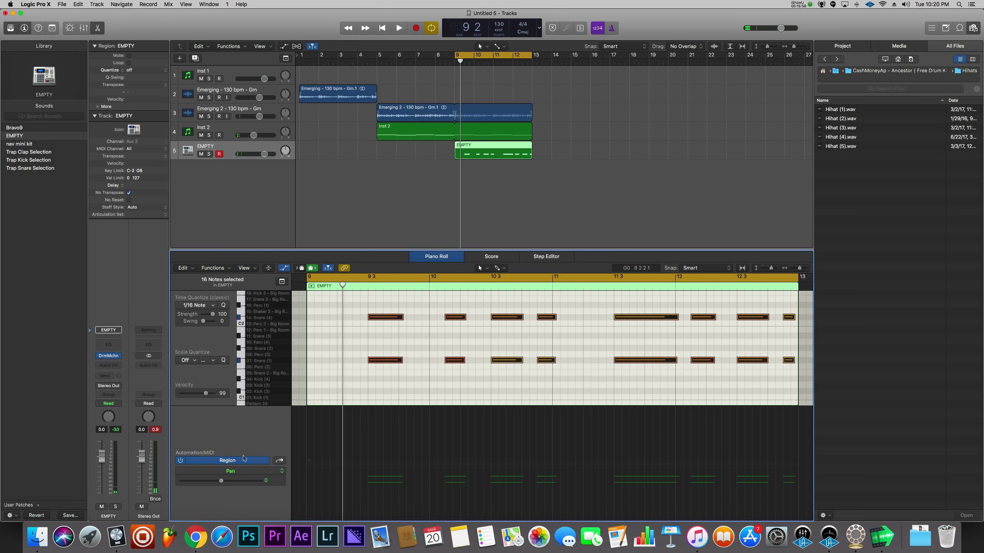
left_click(235, 472)
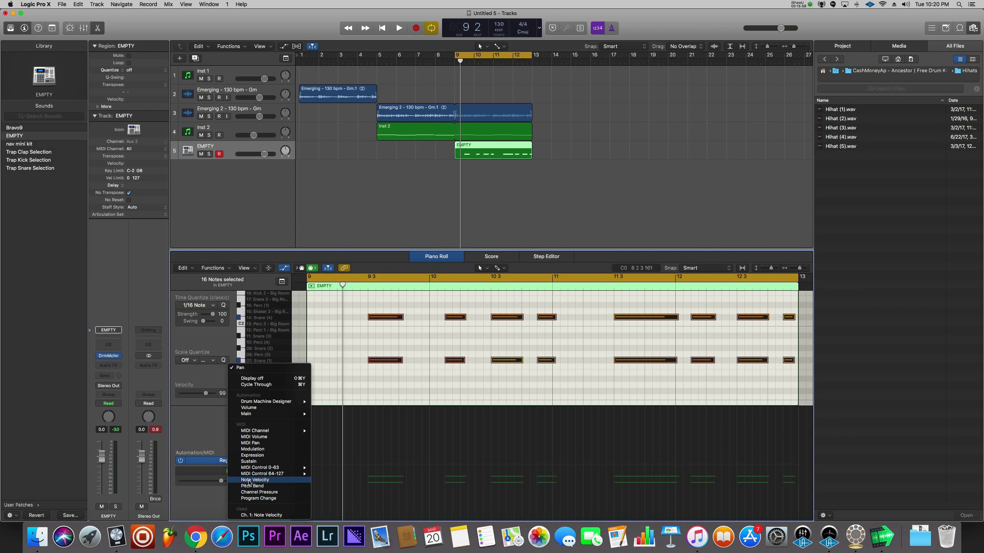
left_click(283, 266)
left_click(286, 268)
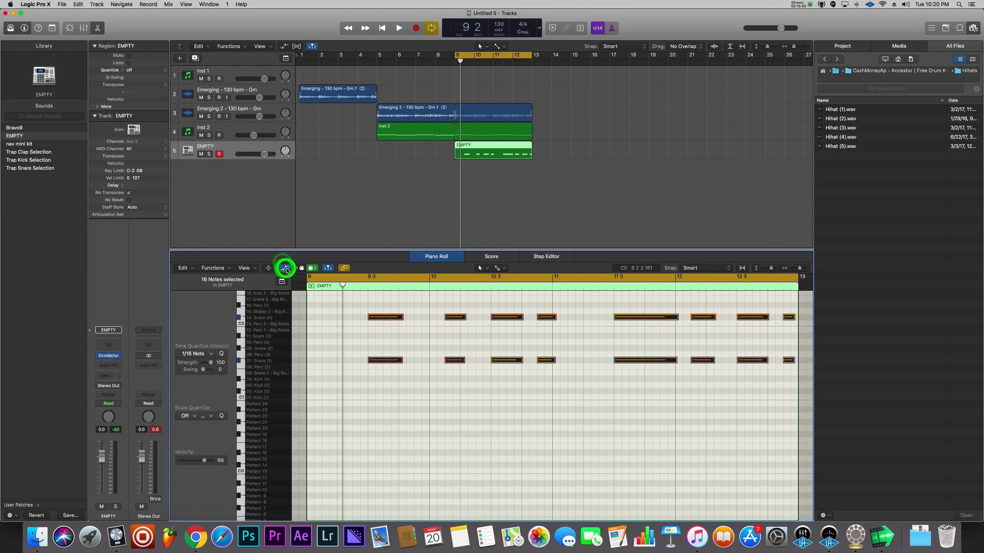
left_click(286, 268)
left_click(234, 469)
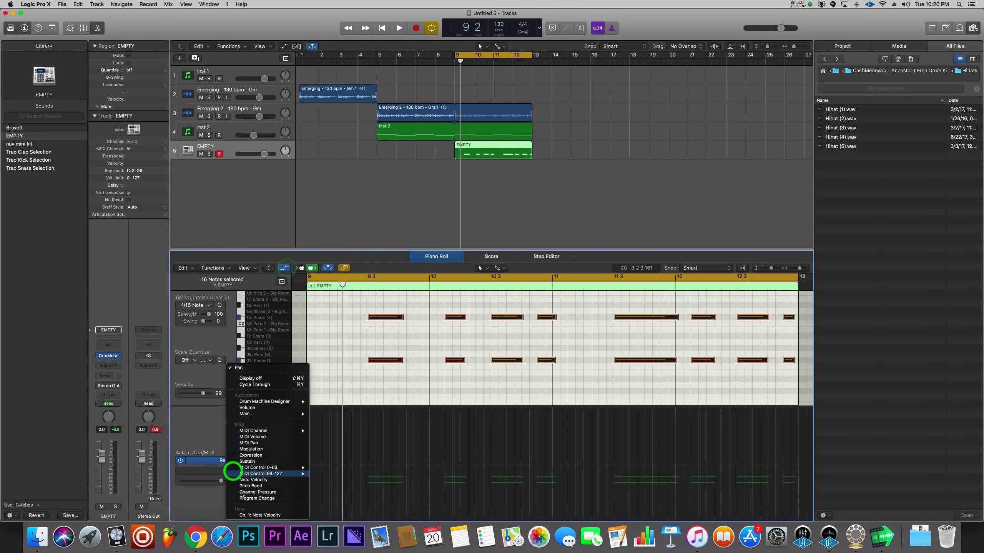
left_click(261, 481)
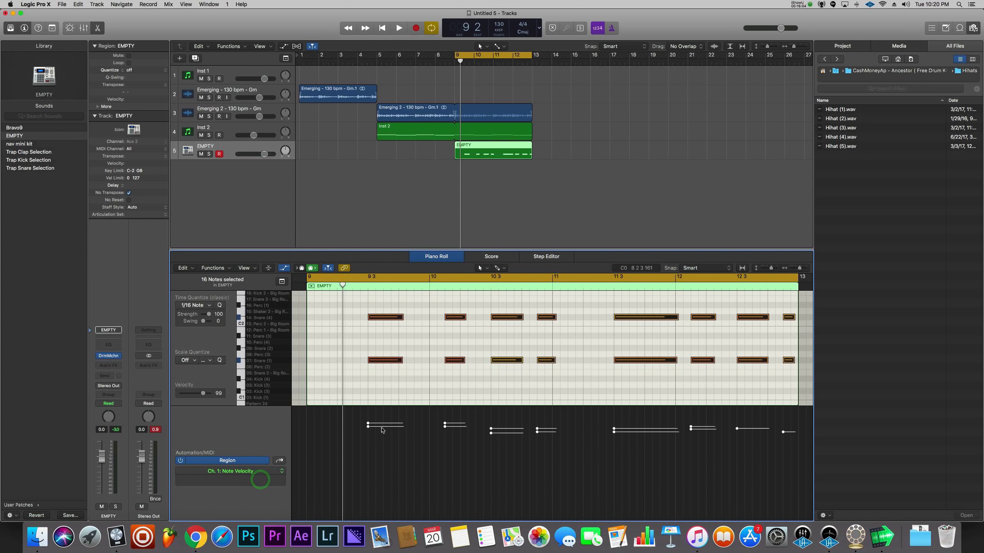
left_click_drag(494, 434, 479, 310)
left_click(455, 336)
During playback, adjust the Snare (1) pad's volume and lower Snare (4) to about -22.7 dB, and close the kit window.
key("space")
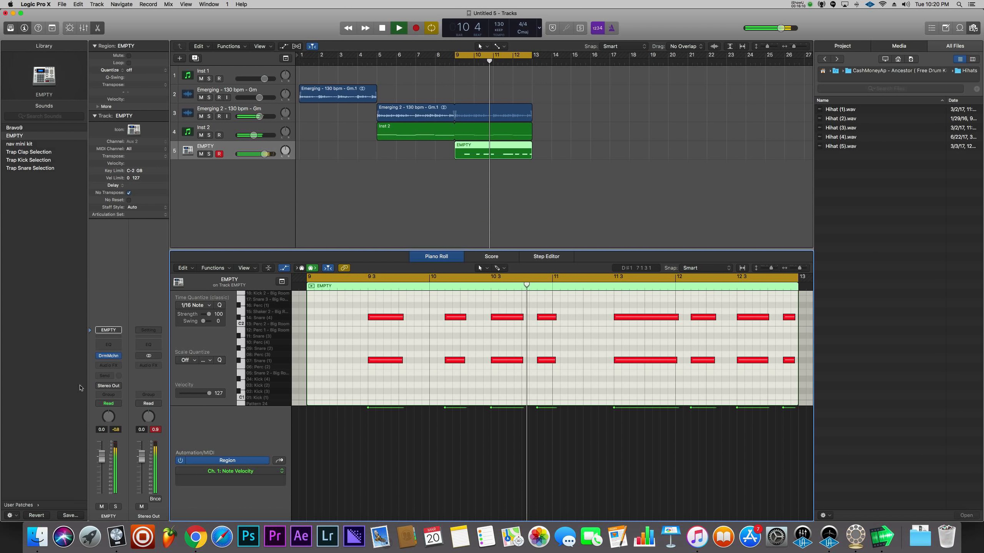
left_click(109, 356)
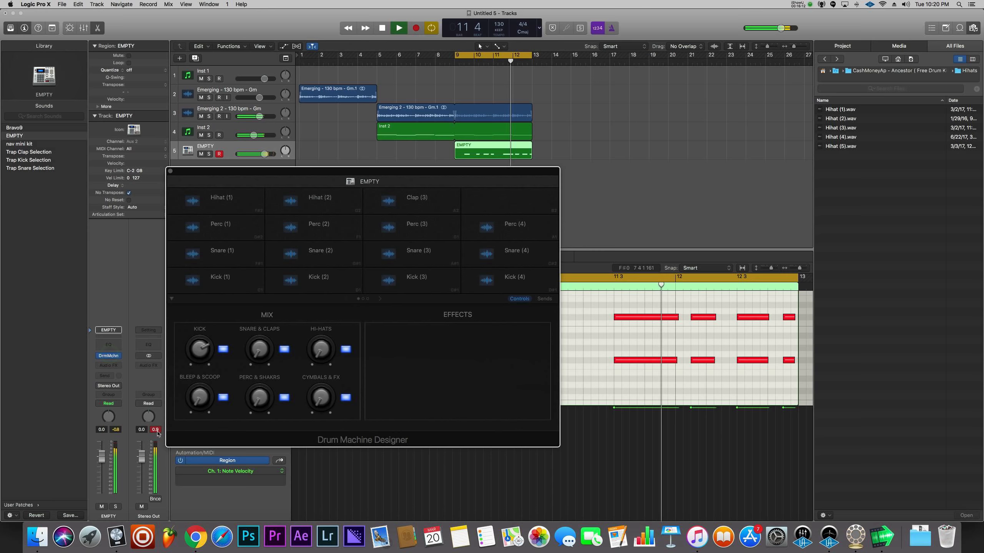
left_click(242, 257)
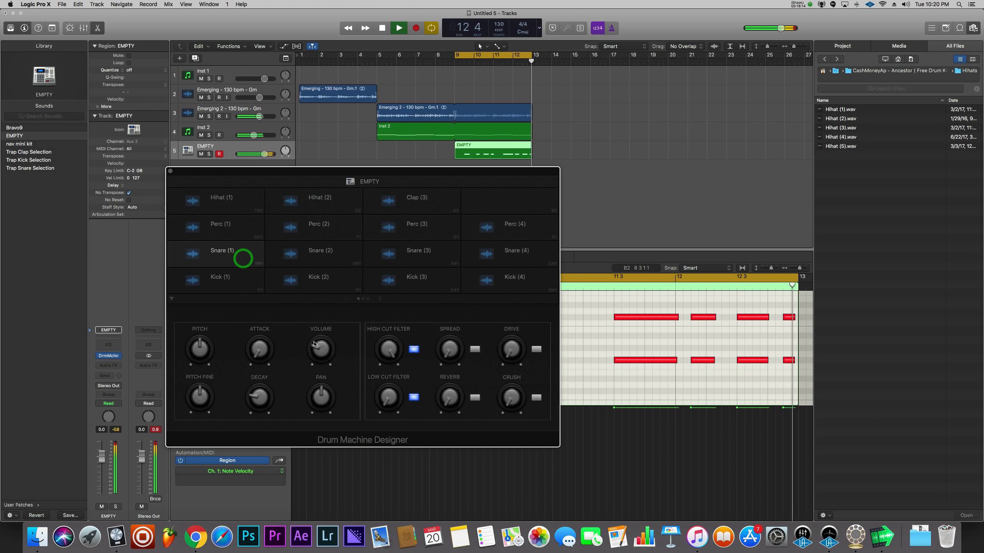
left_click(314, 351)
left_click(510, 257)
left_click(320, 357)
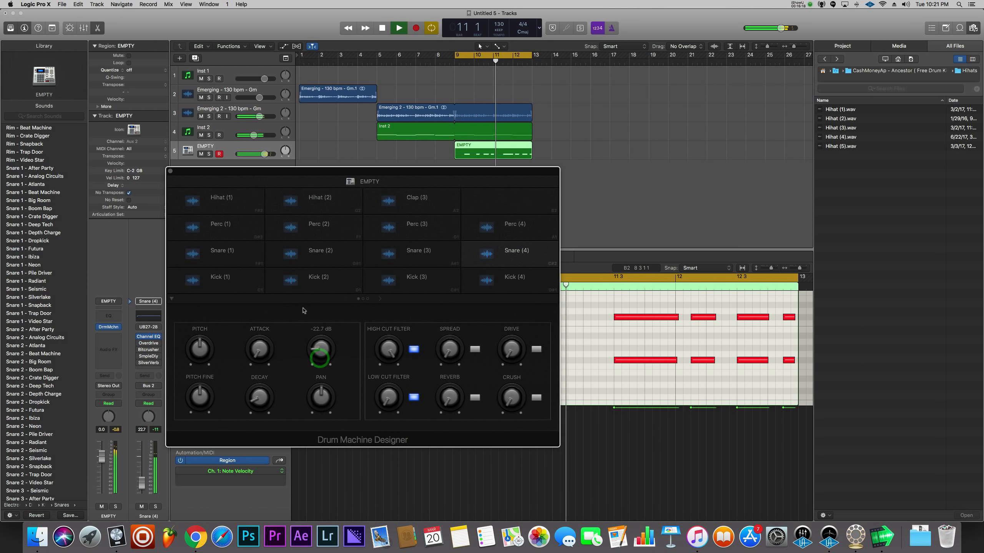
left_click(170, 171)
Audition the kit's percussion sounds on the Piano Roll keyboard during playback, and stop the playback.
left_click(348, 321)
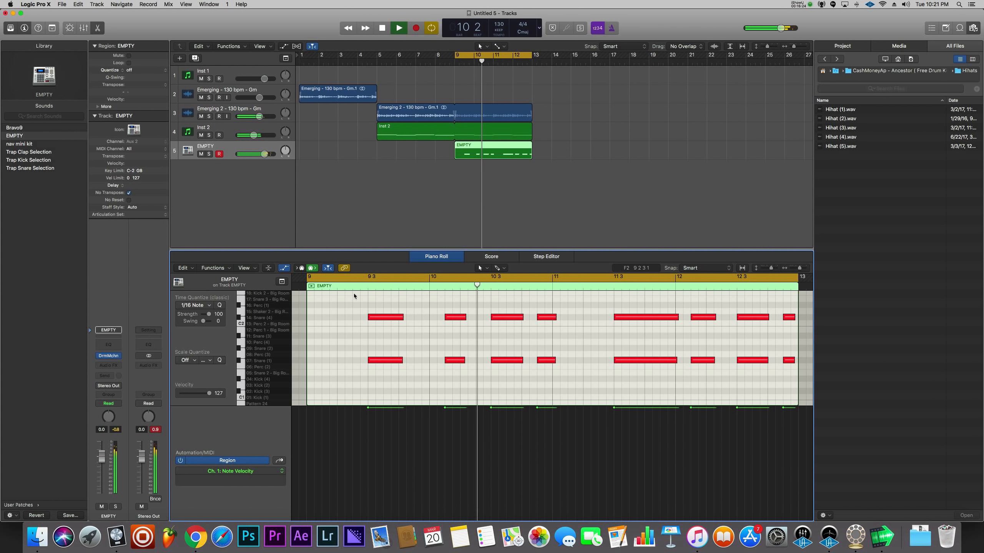
left_click(345, 336)
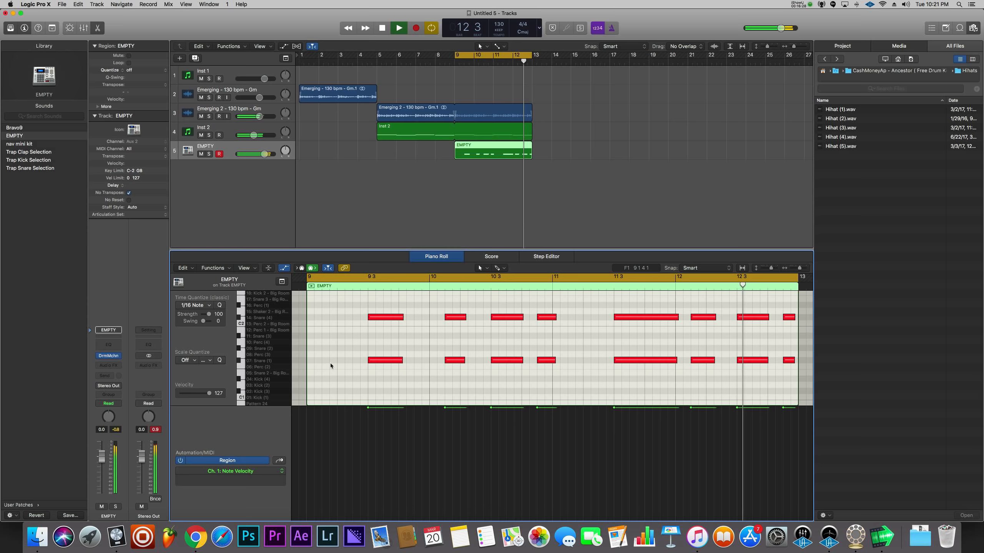
scroll(331, 364, "up", 2)
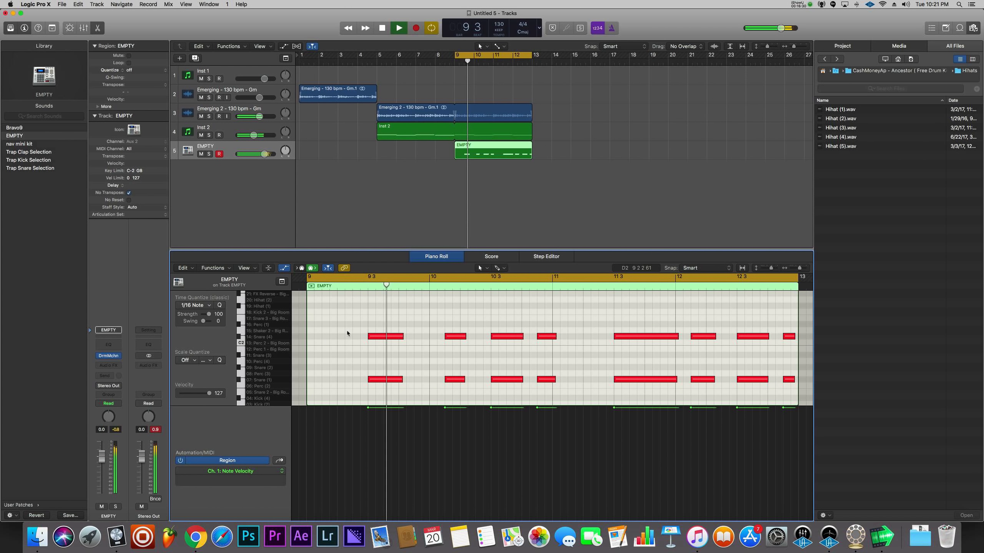
left_click(261, 312)
left_click(247, 313)
left_click(243, 312)
key("space")
left_click(242, 301)
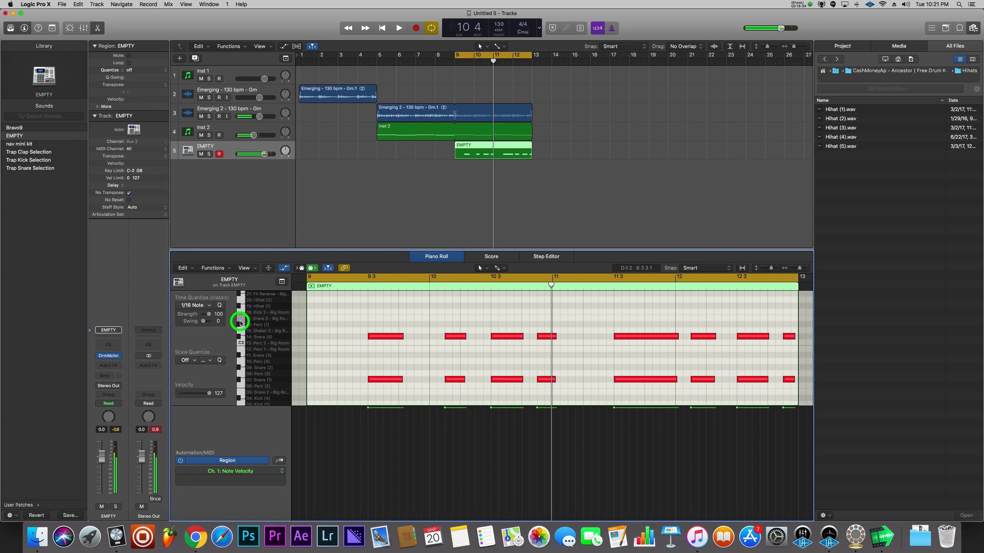
Draw a long trial Perc (1) note over the first snare hit, switch to the Brush tool and erase the note.
left_click_drag(339, 325, 389, 326)
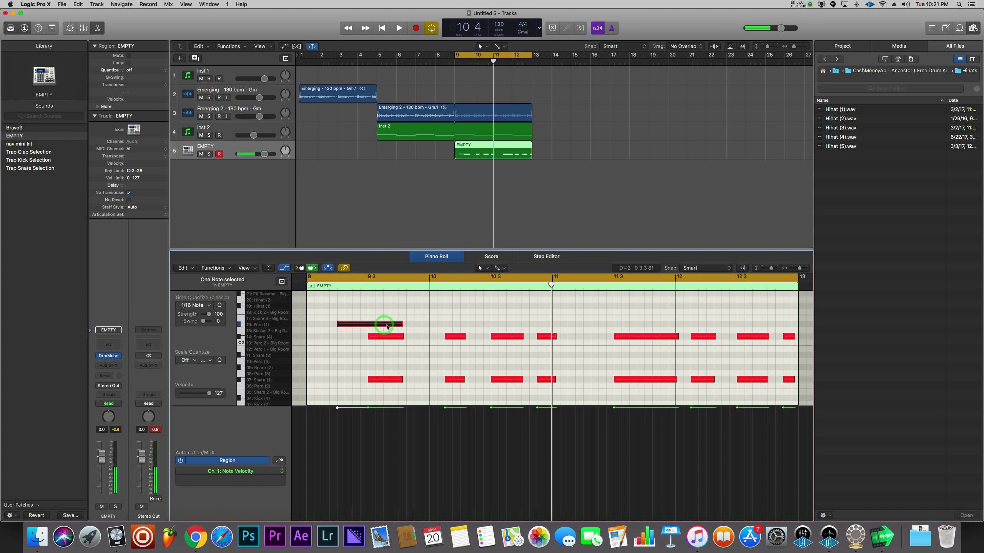
left_click(499, 270)
left_click(518, 398)
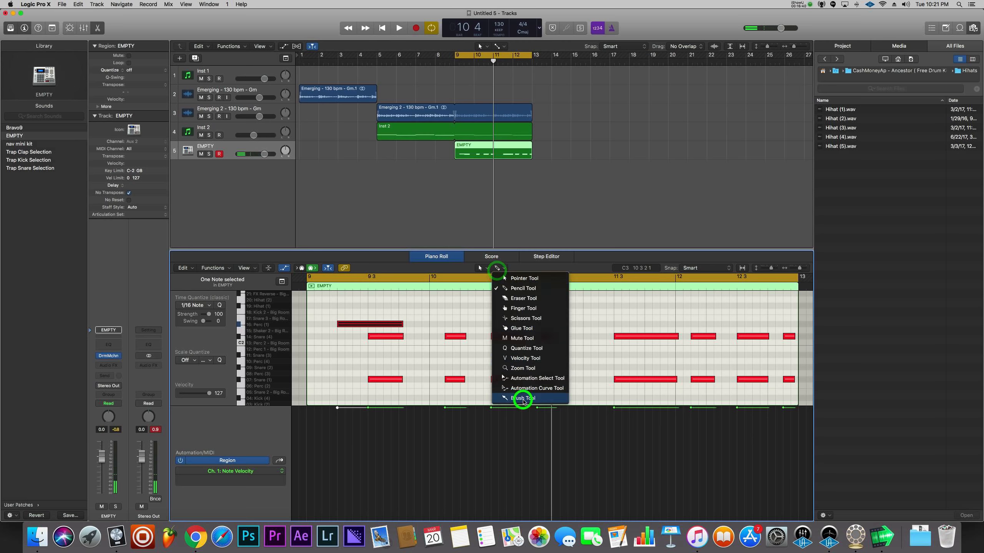
left_click(359, 324)
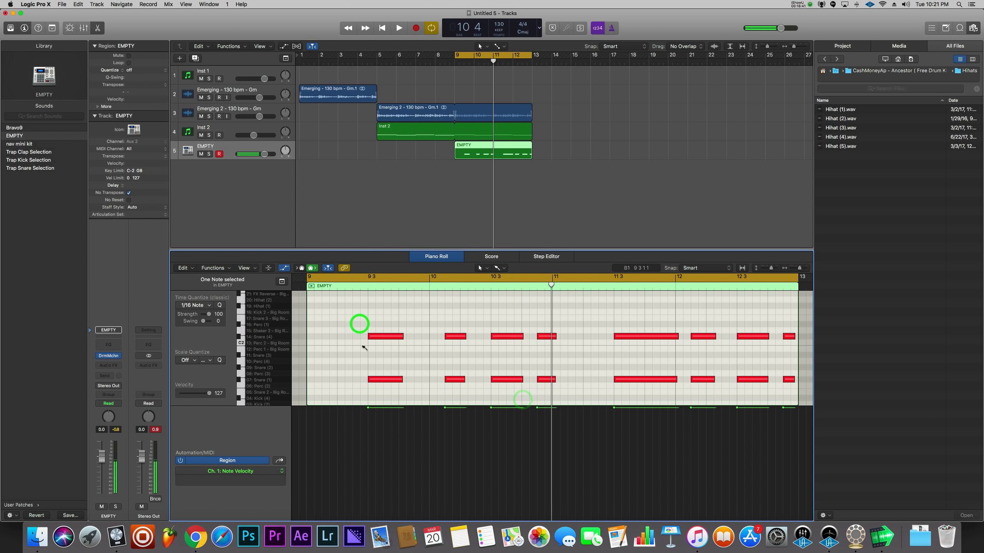
Set time quantize to 1/8 Note and place a short Perc (1) note directly before the first snare hit in bar 9.
left_click(202, 306)
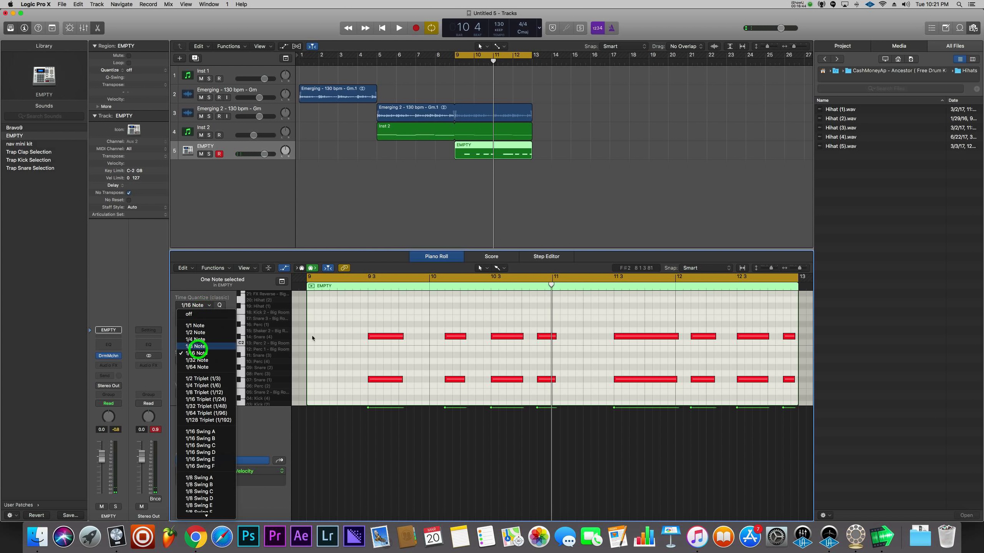
left_click(197, 347)
left_click(341, 323)
key("space")
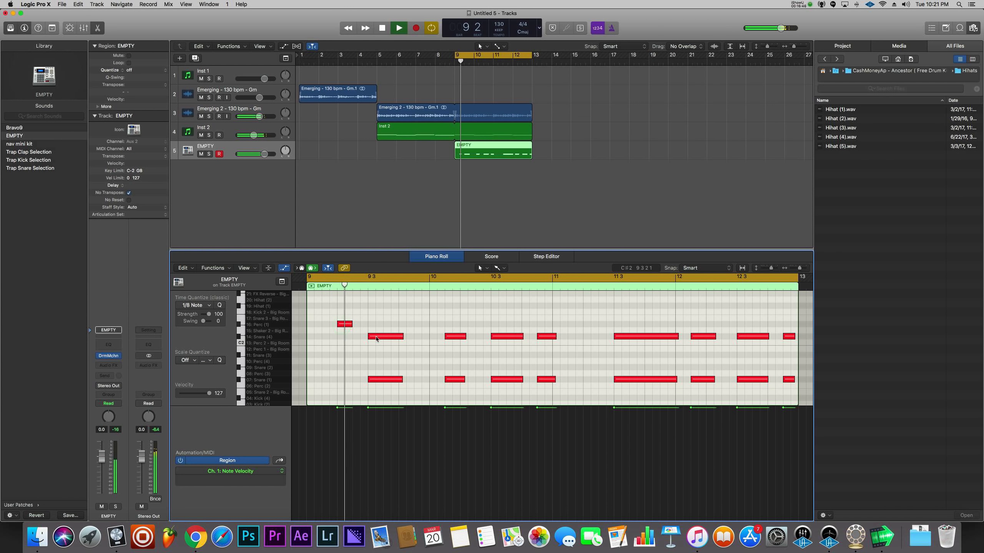
key("space")
left_click(341, 324)
left_click_drag(345, 324, 356, 324)
key("space")
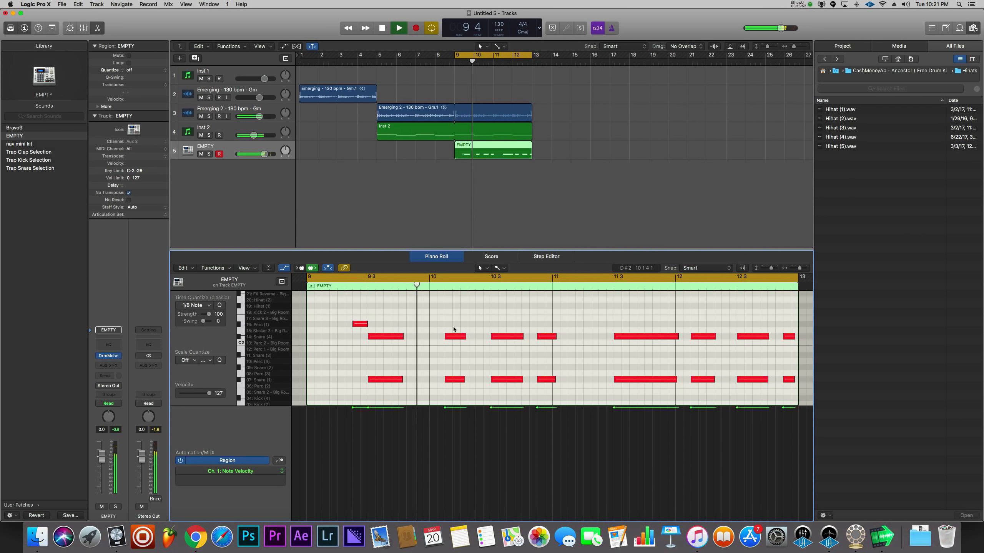
Place a short Perc (1) note on beat 4 of bar 10, directly before the bar's last snare hit.
left_click(477, 325)
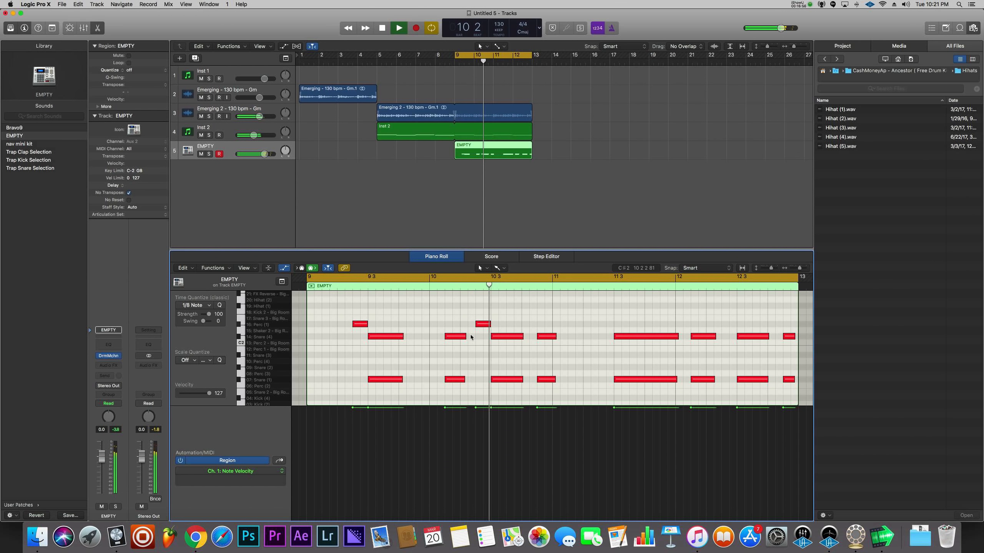
key("space")
left_click(523, 325)
left_click(486, 324)
key("space")
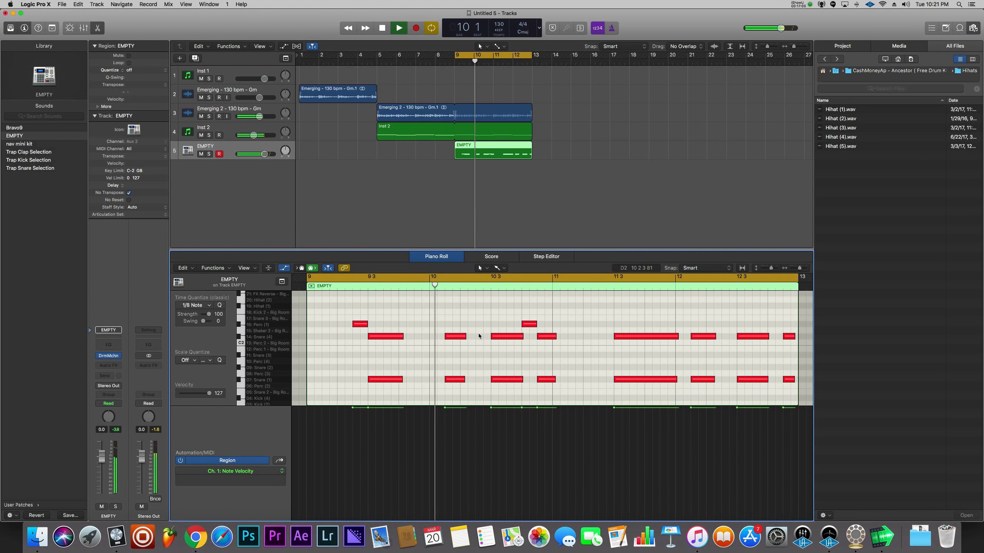
Add a short Perc (4) note directly before beat 3 of bar 10 and listen to the loop.
left_click(478, 325)
left_click_drag(480, 327, 481, 362)
key("space")
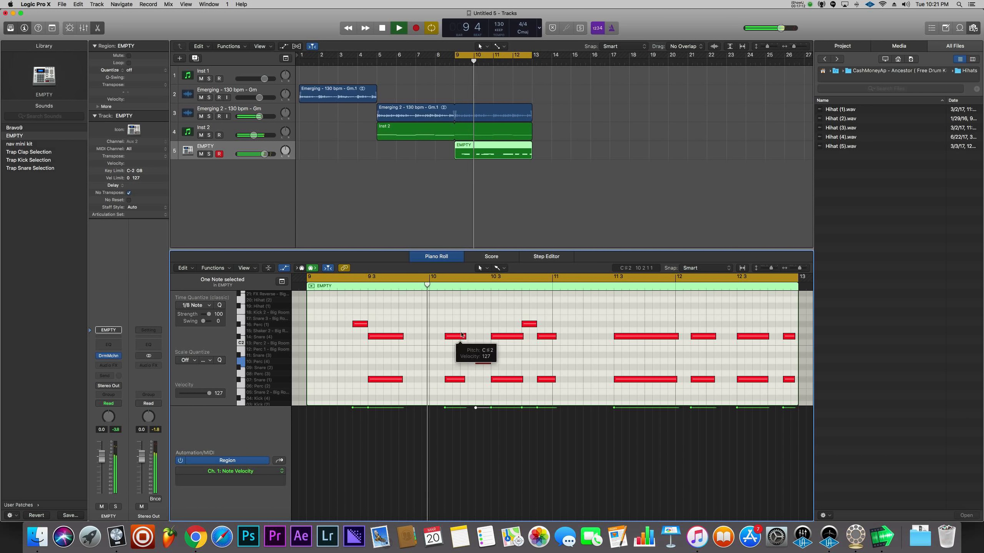
key("space")
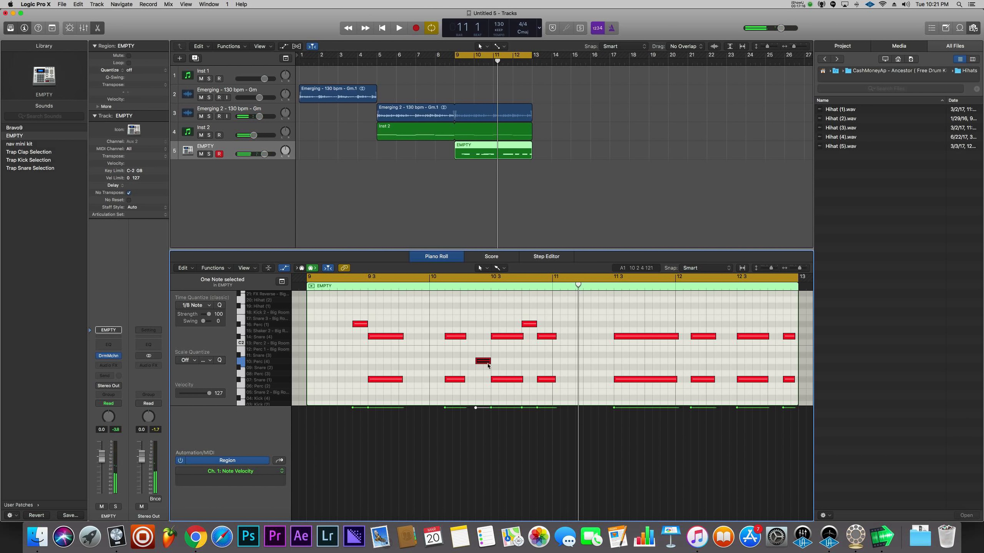
Open the kit in Drum Machine Designer, audition its snare and percussion pads against the loop and select Perc (4).
left_click(109, 357)
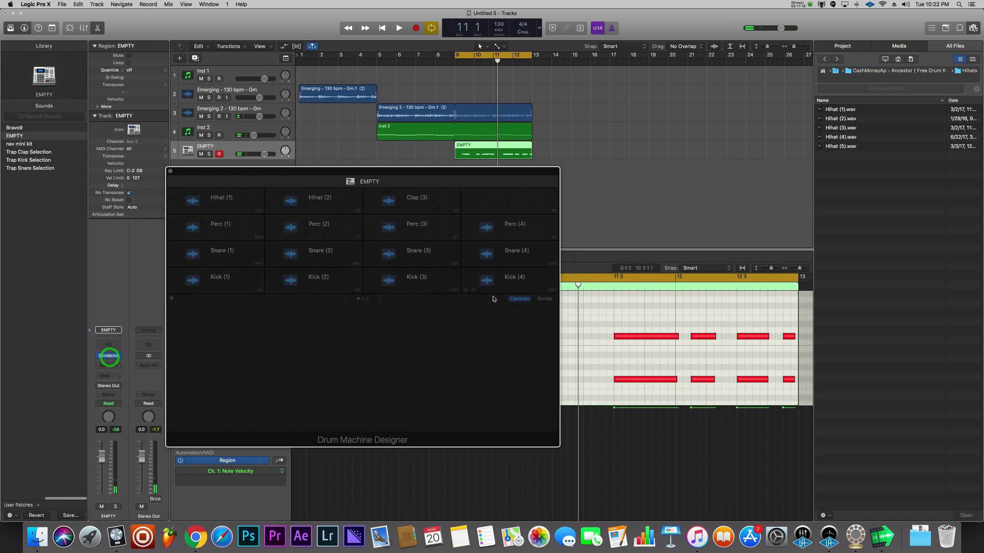
left_click_drag(394, 177, 800, 171)
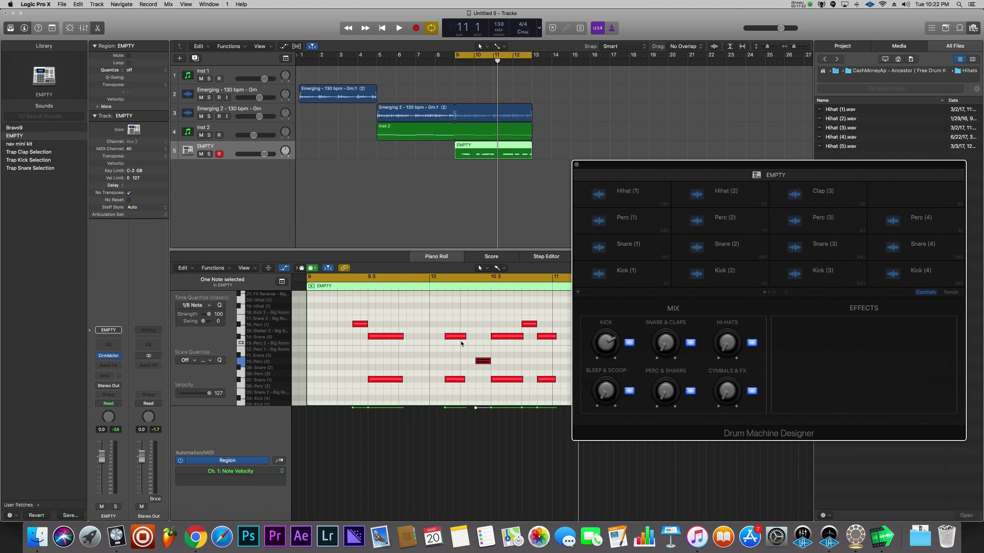
key("space")
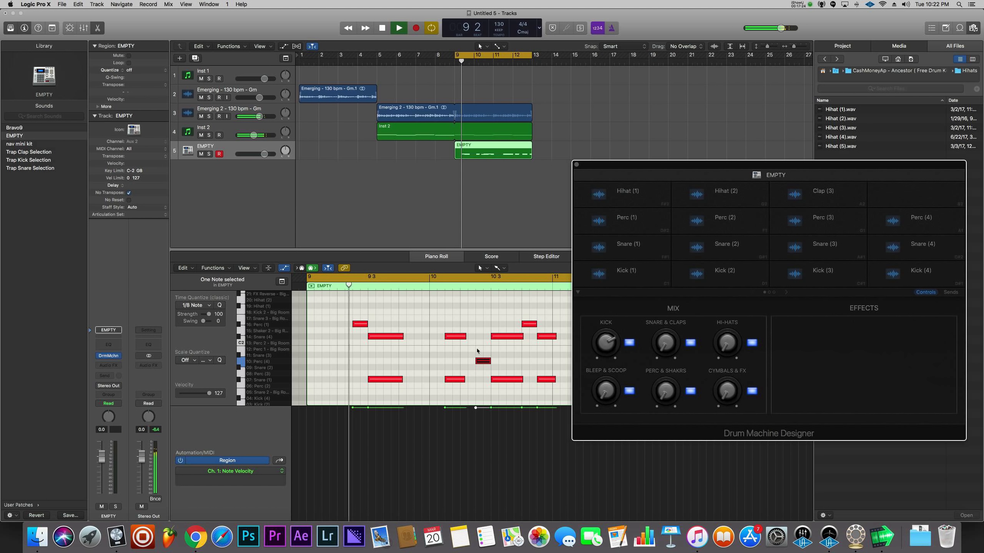
key("space")
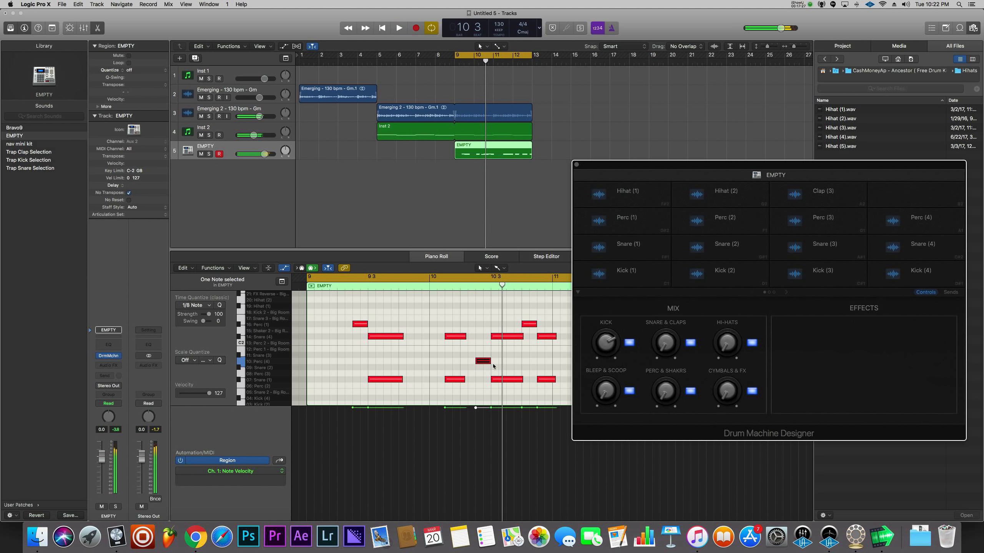
left_click(926, 249)
left_click(824, 248)
left_click(748, 247)
left_click(718, 221)
left_click(830, 224)
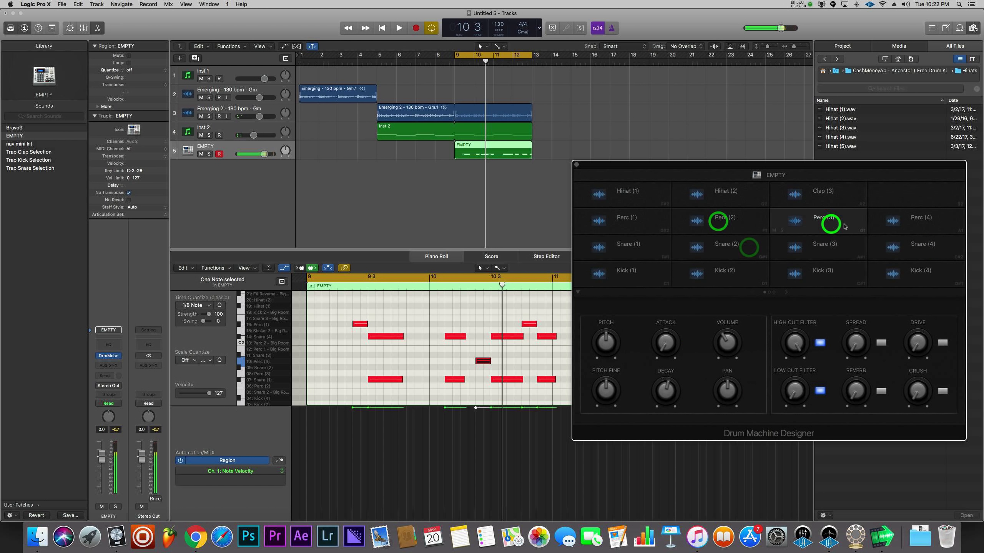
left_click(915, 224)
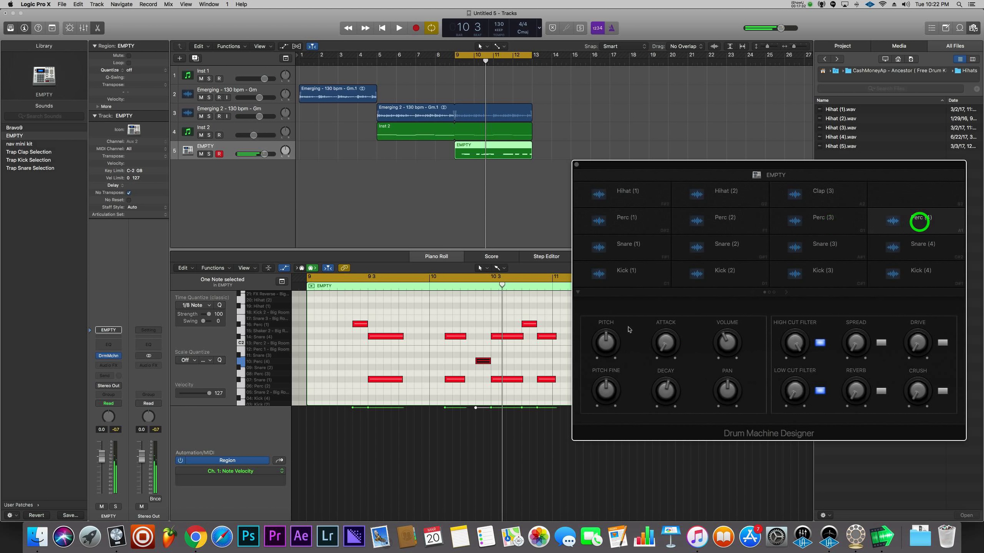
Lower the pitch of the Perc (4) pad to F#2 while the loop plays.
key("space")
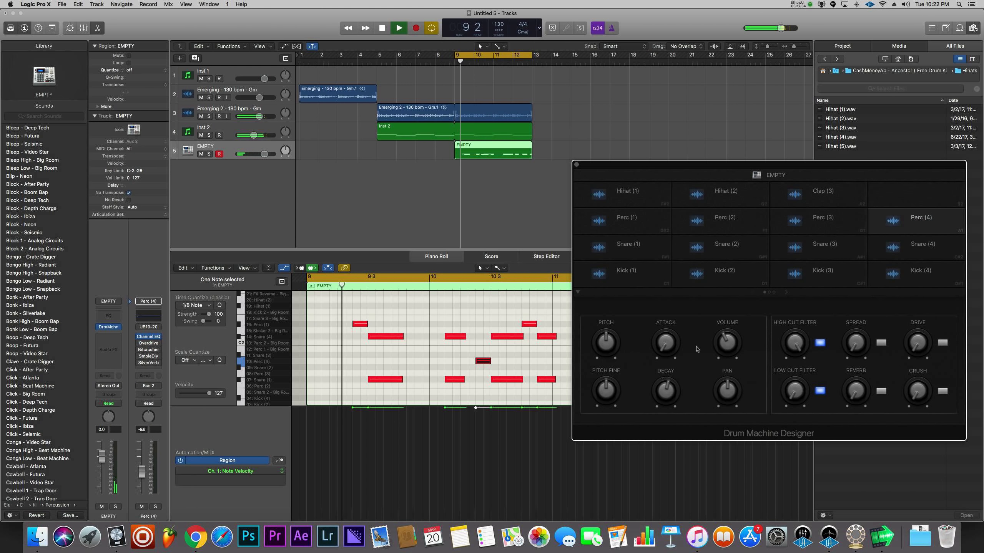
left_click_drag(606, 344, 605, 354)
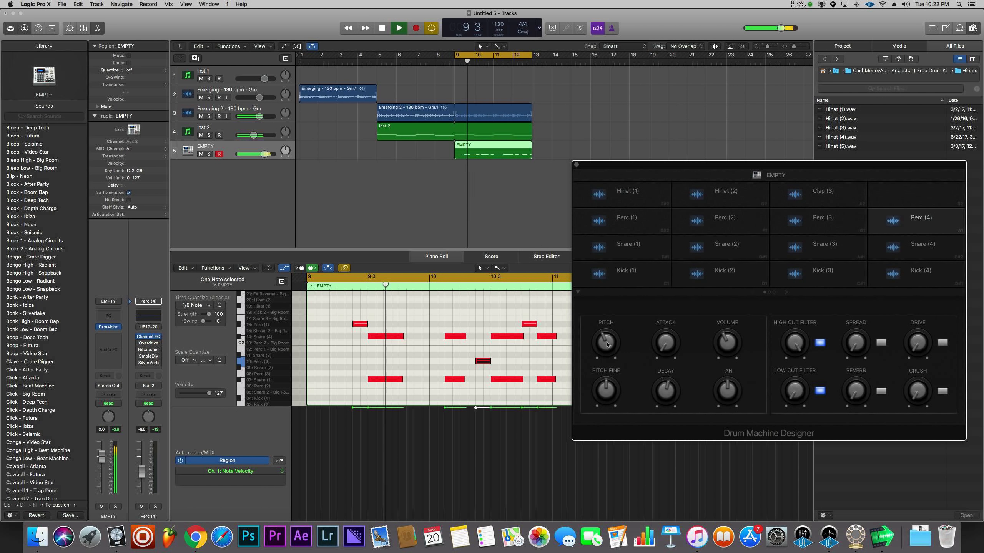
left_click_drag(606, 344, 607, 348)
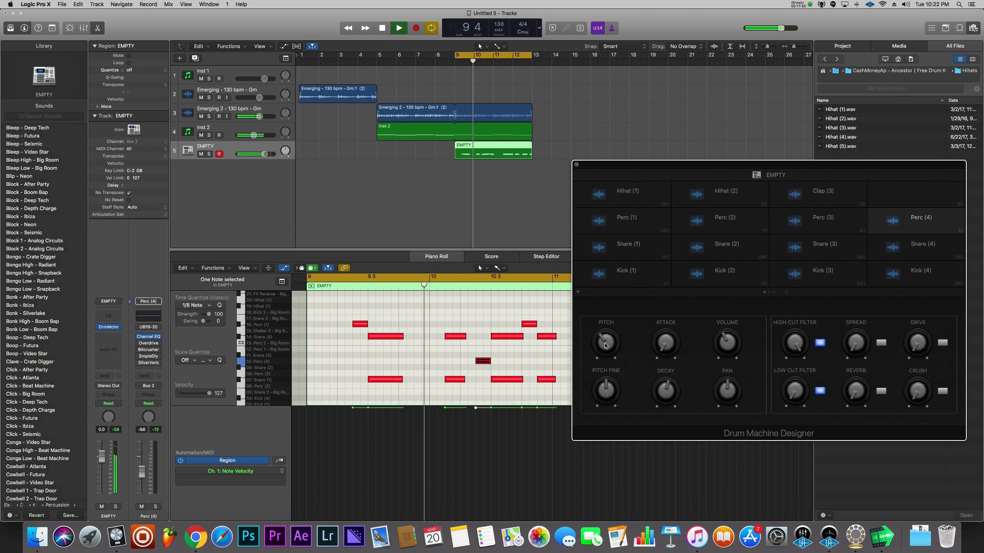
left_click_drag(606, 345, 604, 348)
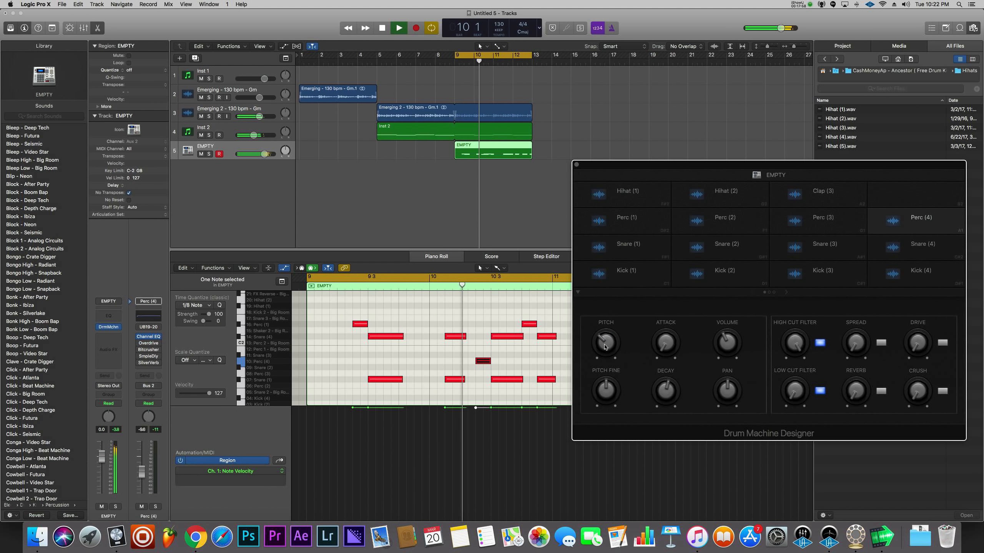
left_click_drag(605, 347, 605, 348)
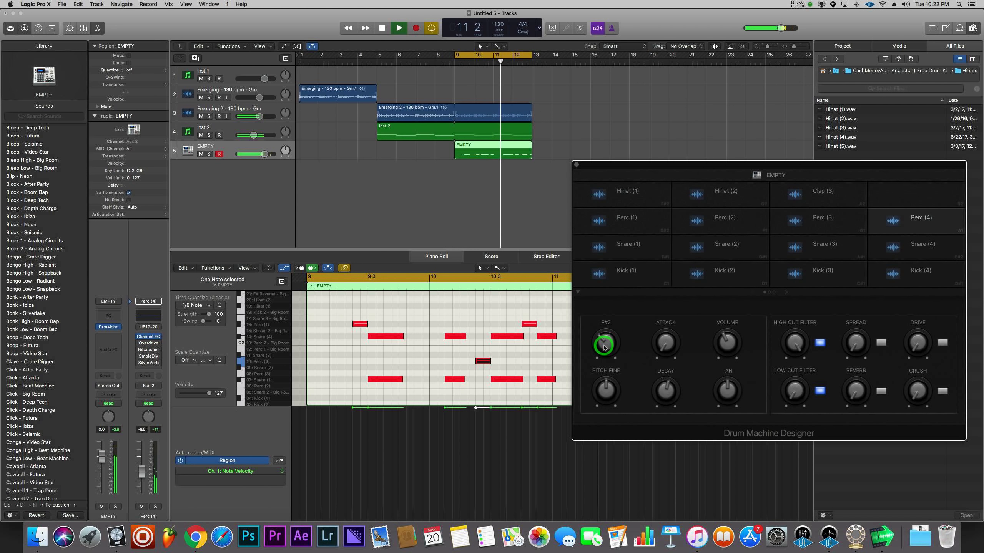
Audition the Perc (4) pad again and fine-tune its pitch slightly lower.
left_click(929, 215)
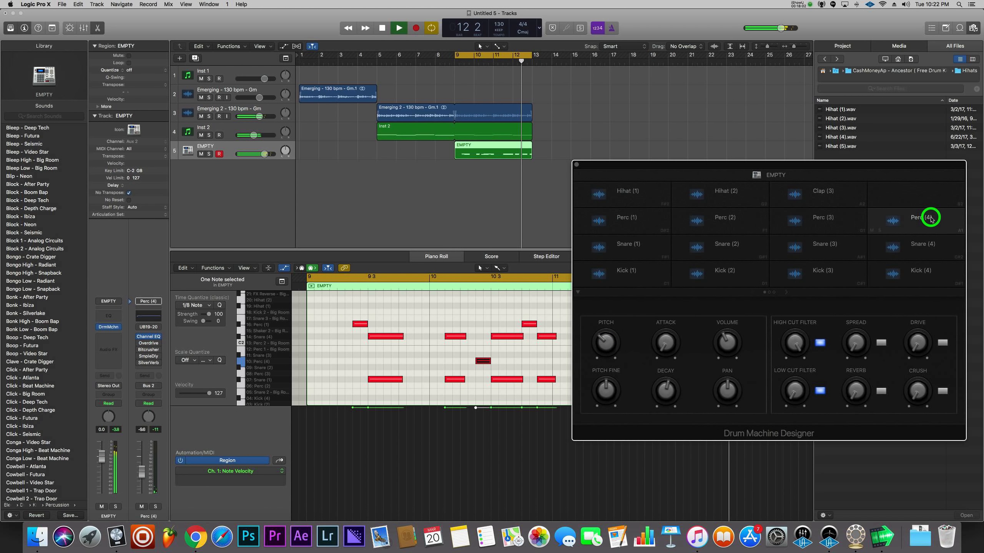
left_click(922, 222)
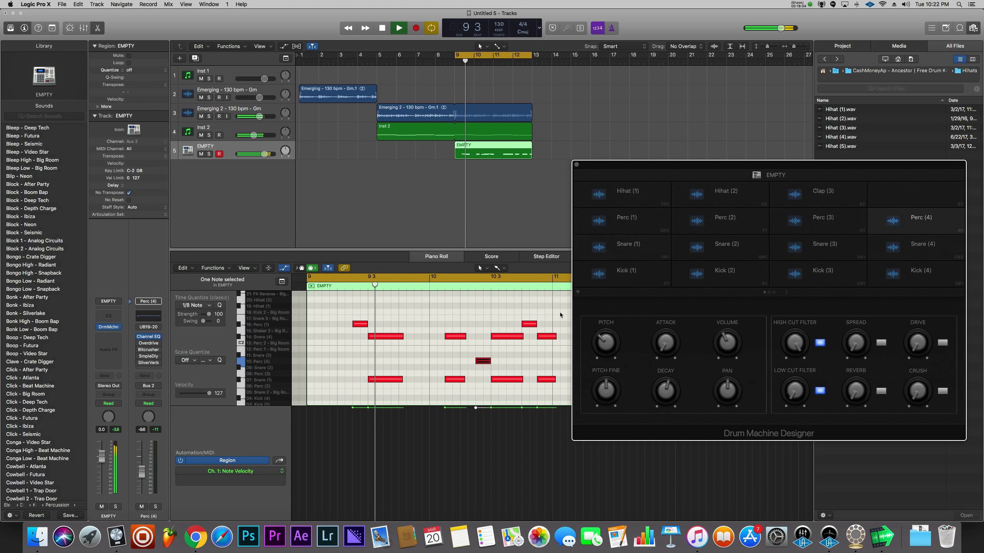
left_click_drag(605, 343, 604, 346)
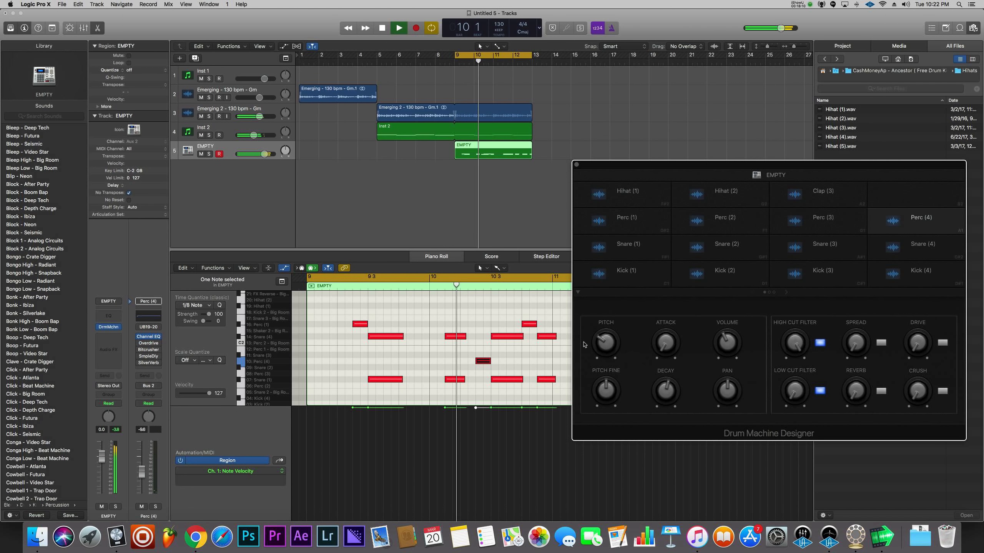
Adjust Perc (4)'s high cut and low cut filters, lower its volume to -13.7 dB, and check it against the loop.
key("space")
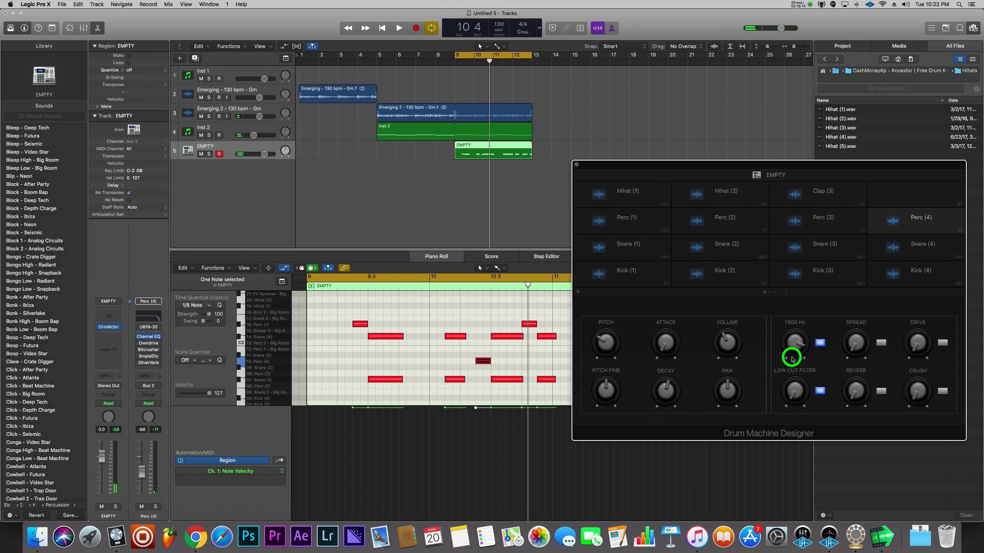
key("space")
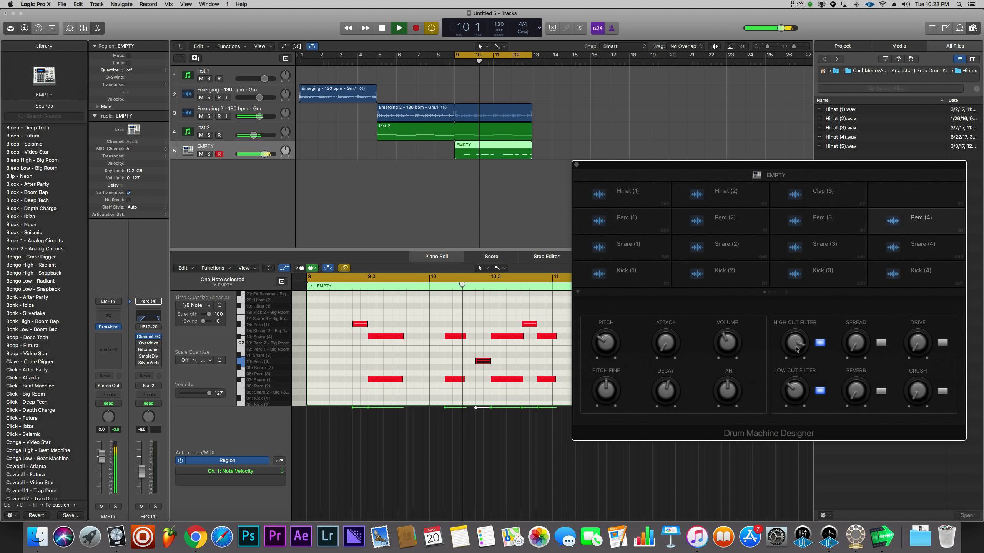
key("space")
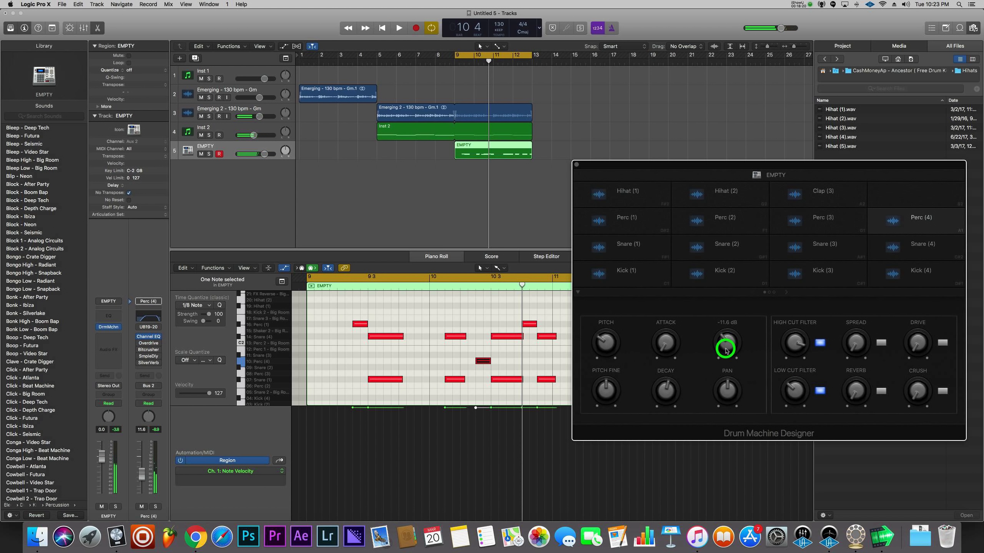
key("space")
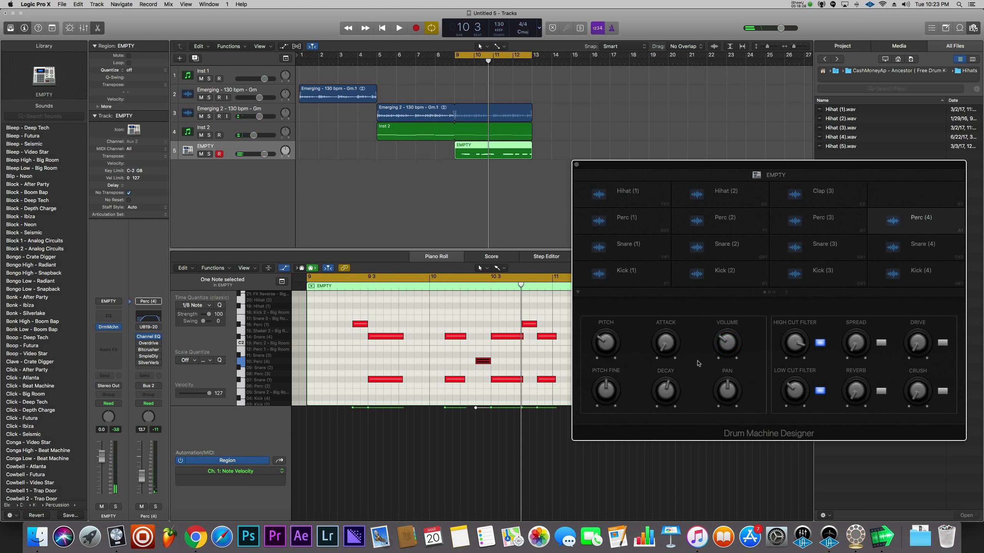
key("space")
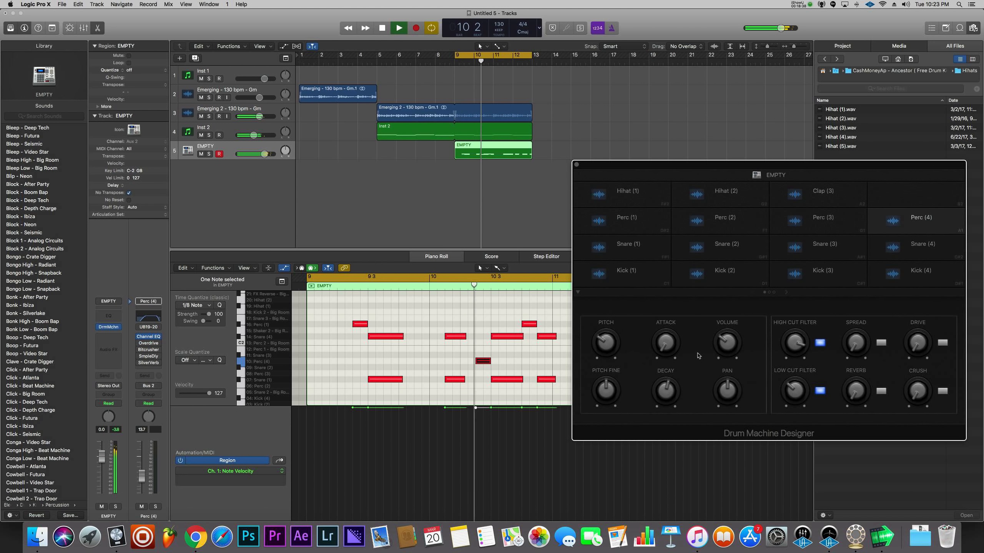
key("space")
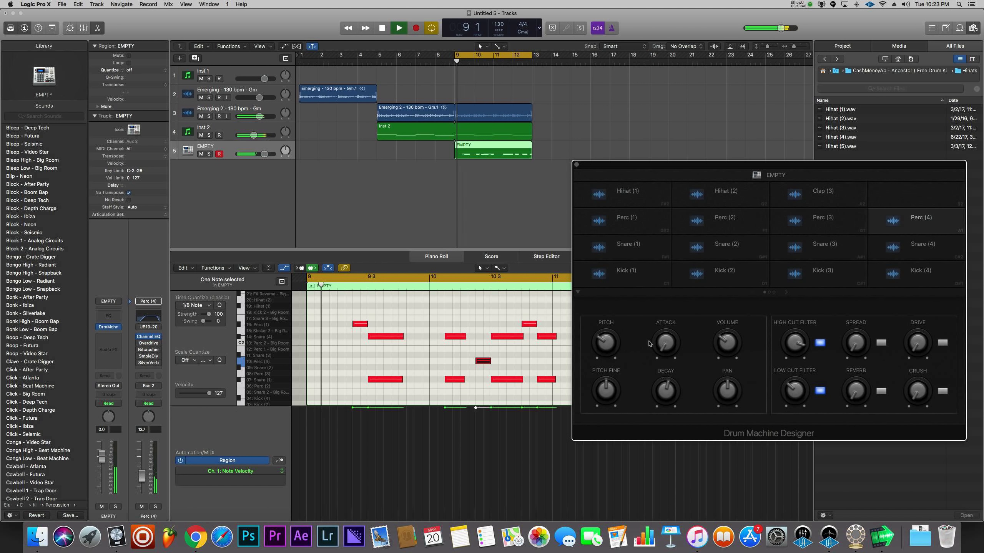
left_click(576, 167)
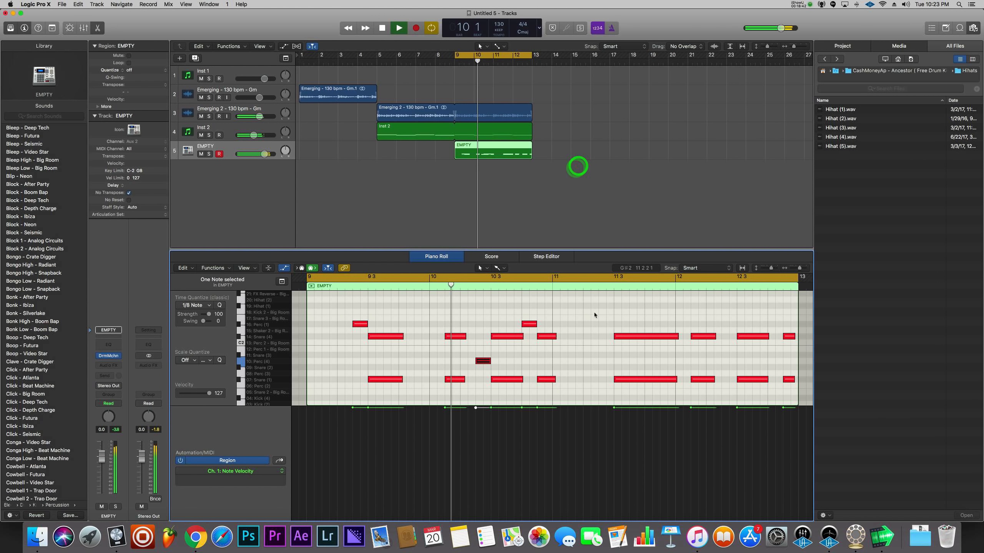
key("space")
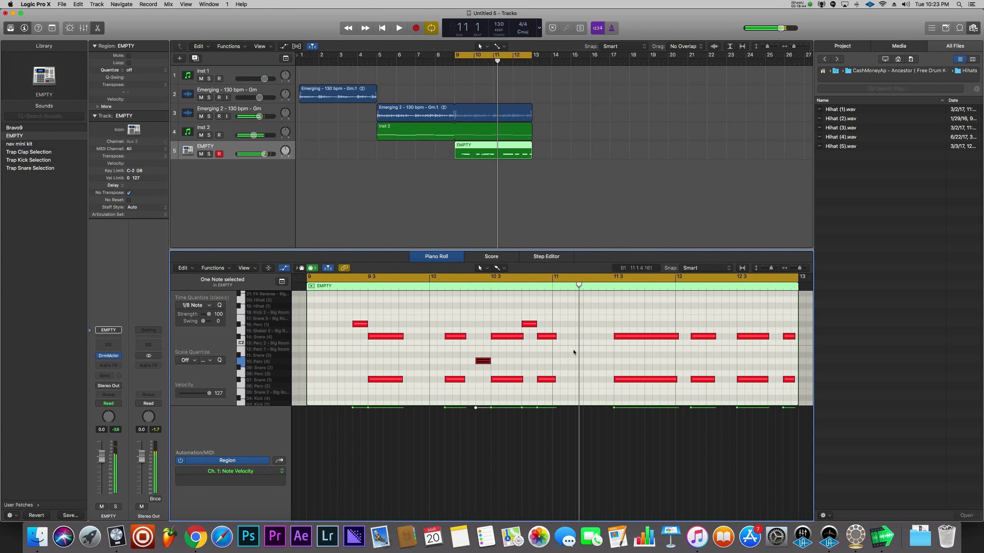
Repeat the percussion pattern with Perc (1) notes before beat 3 of bar 11 and on beat 4 of bar 12, and Perc (4) before beat 3 of bar 12.
left_click(600, 324)
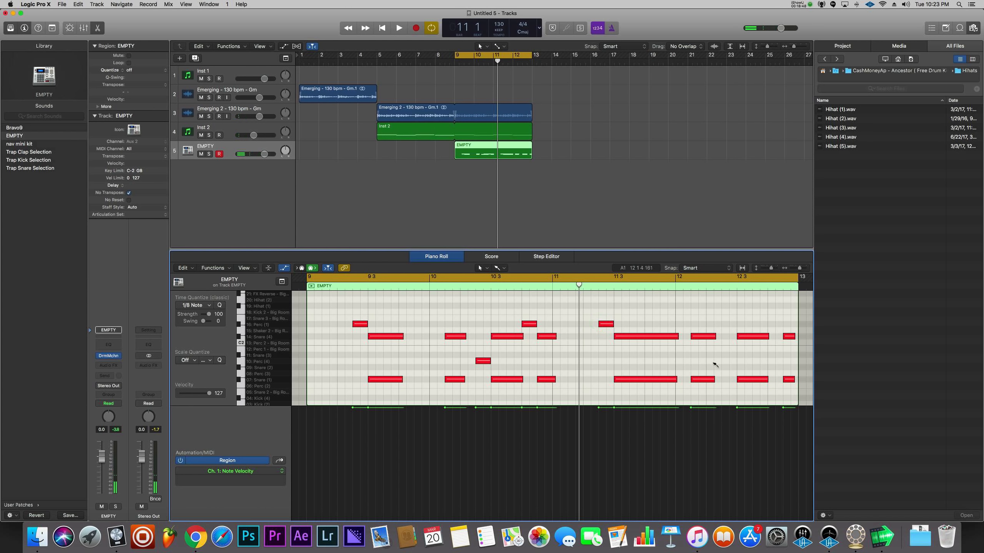
left_click_drag(724, 369, 723, 361)
left_click(725, 371)
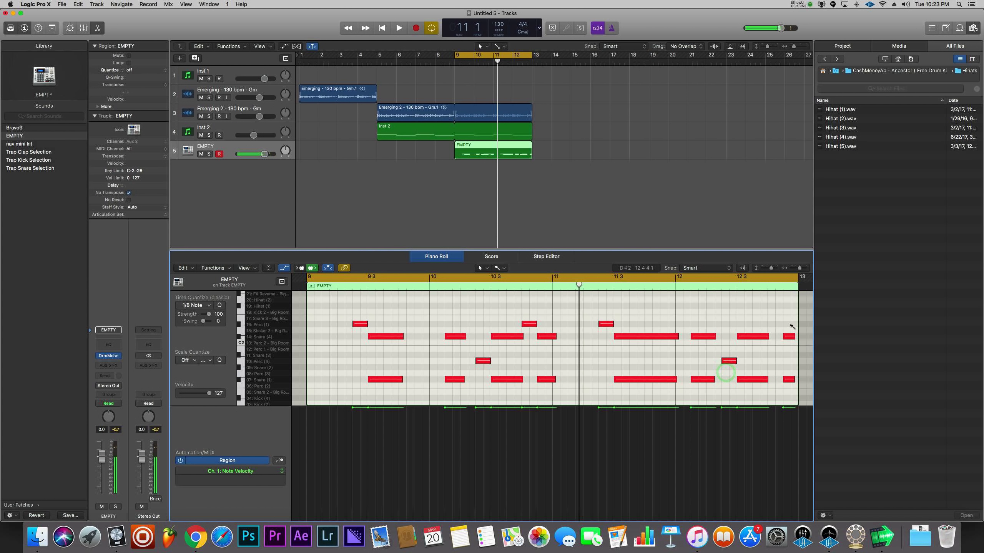
left_click(773, 324)
key("space")
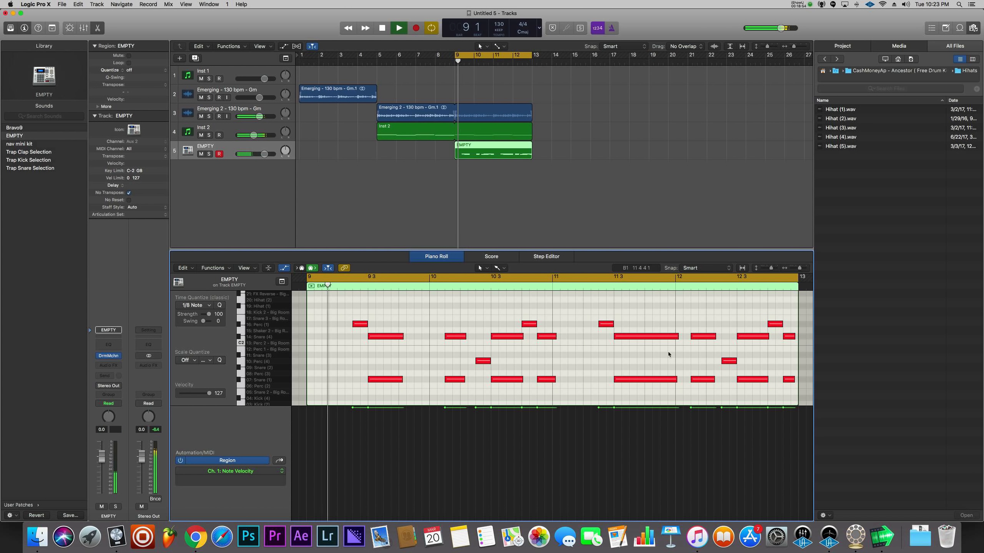
left_click(579, 357)
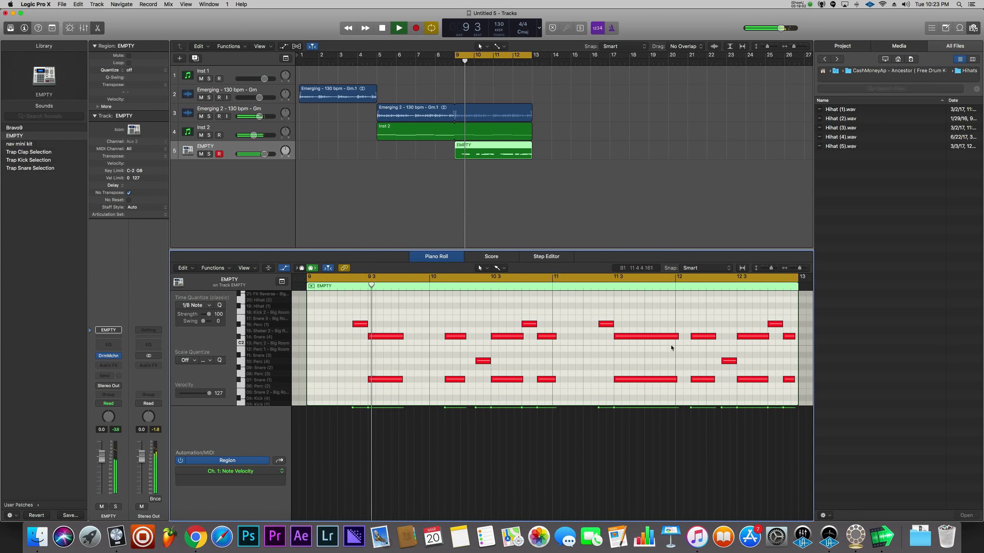
Move the Perc (1) note on beat 4 of bar 12 to Snare (2) and open that pad's controls in Drum Machine Designer.
left_click_drag(775, 324, 776, 370)
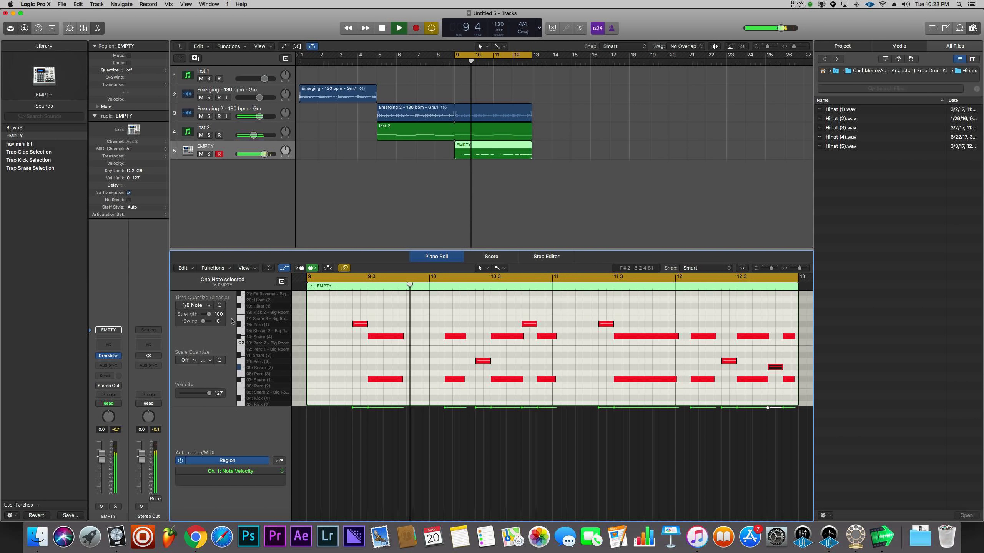
left_click(108, 356)
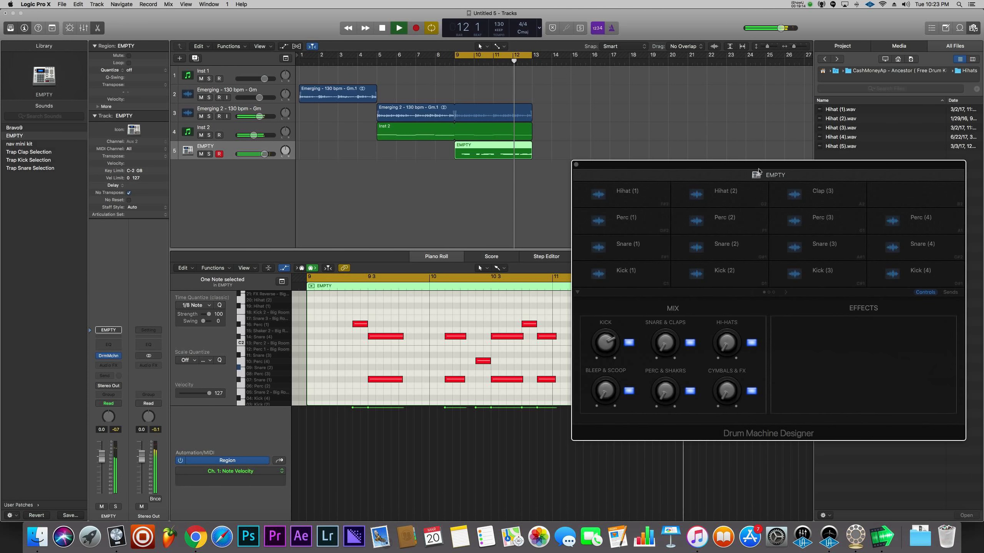
left_click_drag(759, 171, 726, 164)
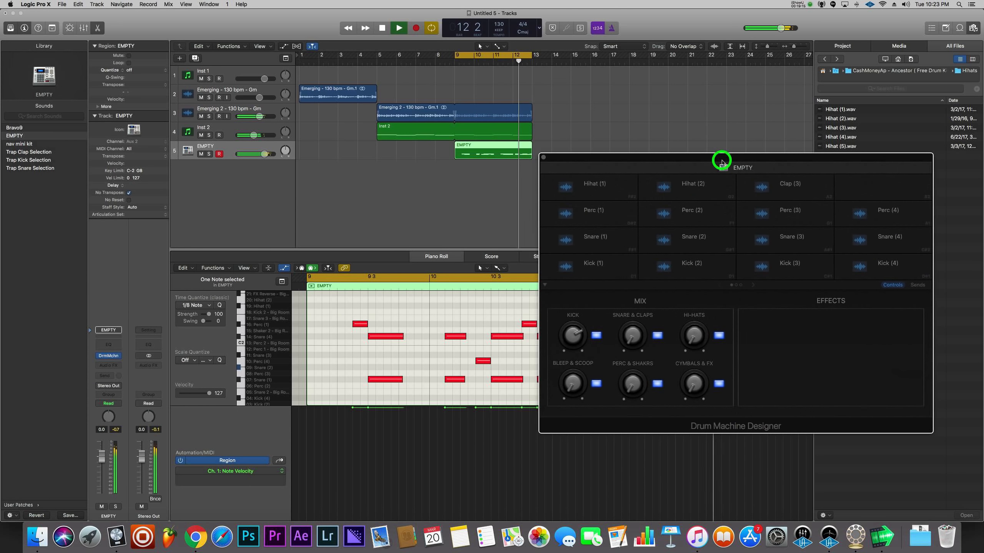
left_click(714, 247)
Adjust Snare (2)'s high cut and low cut filters, and enable and raise its reverb.
left_click_drag(762, 342, 755, 356)
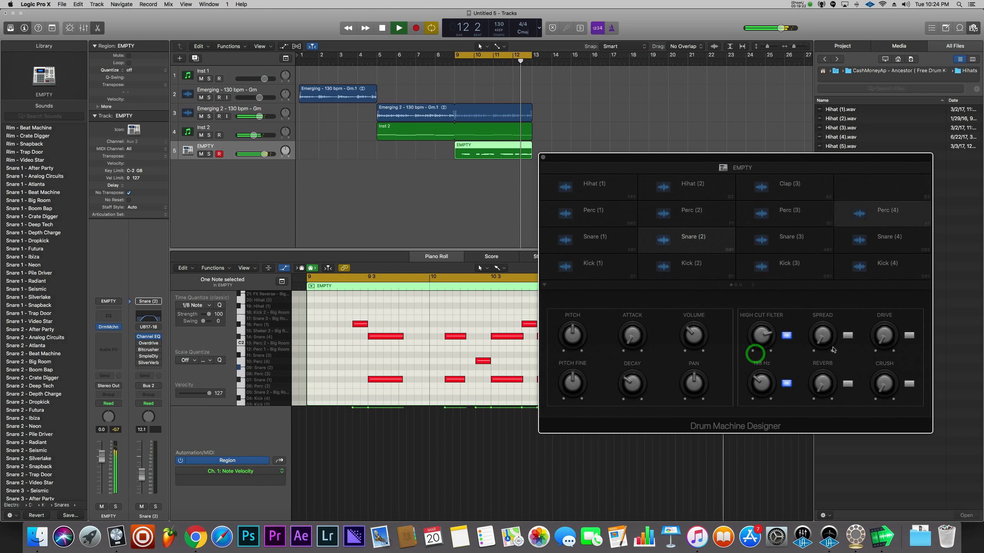
left_click(847, 383)
left_click_drag(815, 375, 813, 359)
Lower Snare (2)'s volume to -17.3 dB, shorten its decay to 0.0310 and close Drum Machine Designer.
left_click_drag(693, 334, 693, 345)
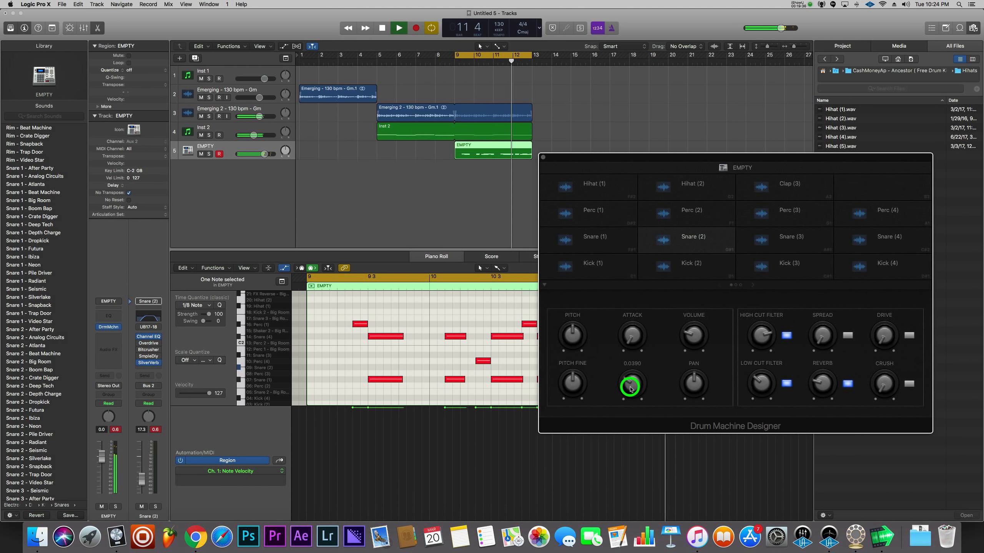
left_click_drag(630, 388, 629, 390)
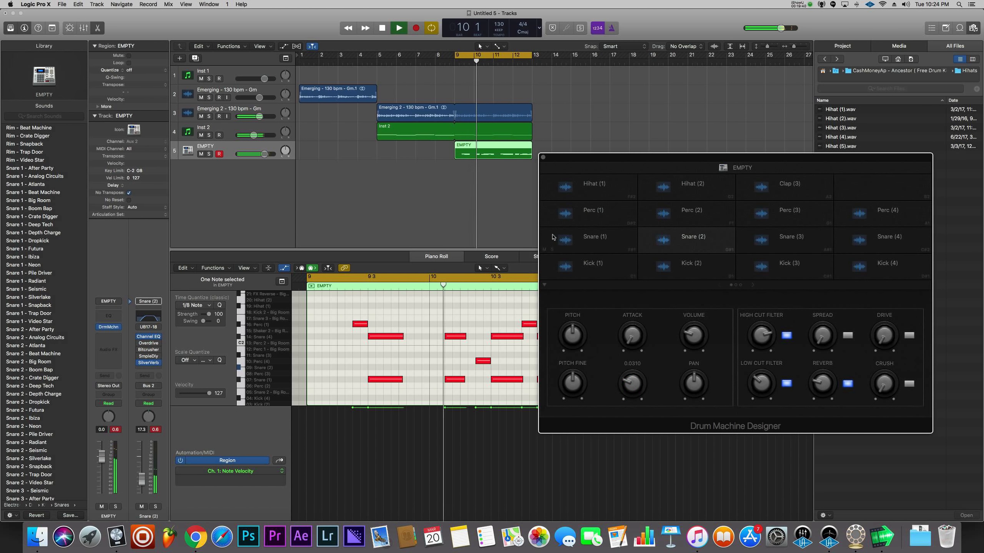
left_click(544, 157)
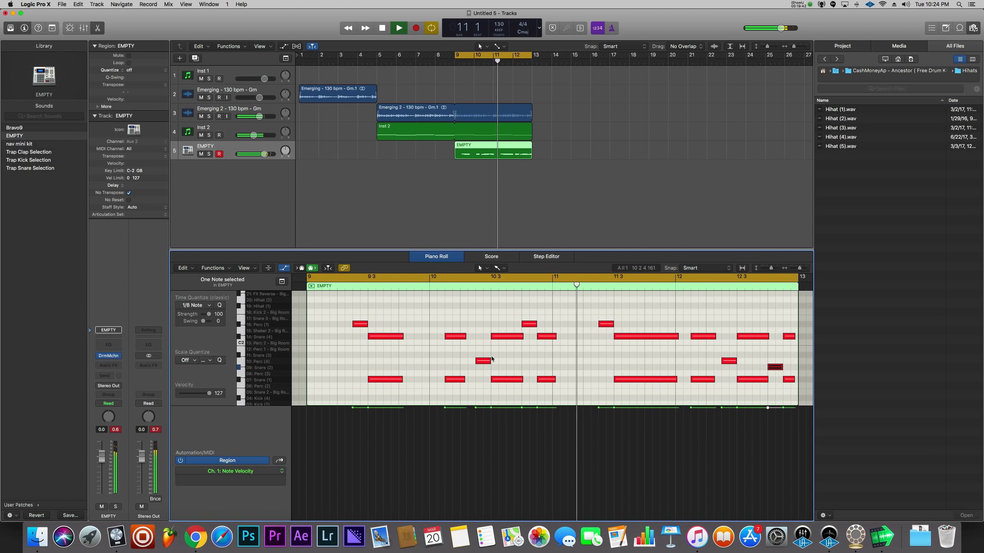
Paint a continuous row of 1/8-note Hihat (1) hits across bars 9 to 12 of the drum region.
left_click(472, 319)
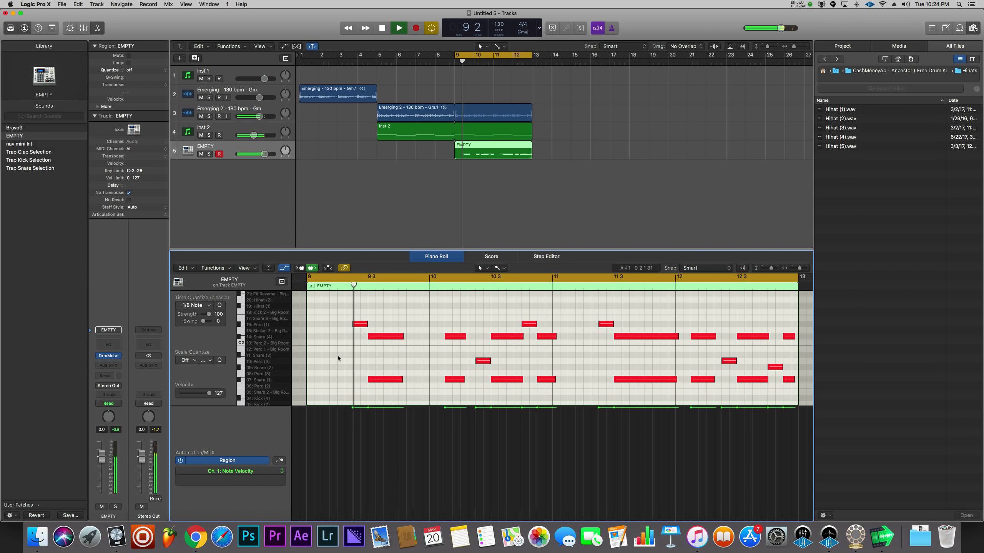
scroll(325, 375, "down", 3)
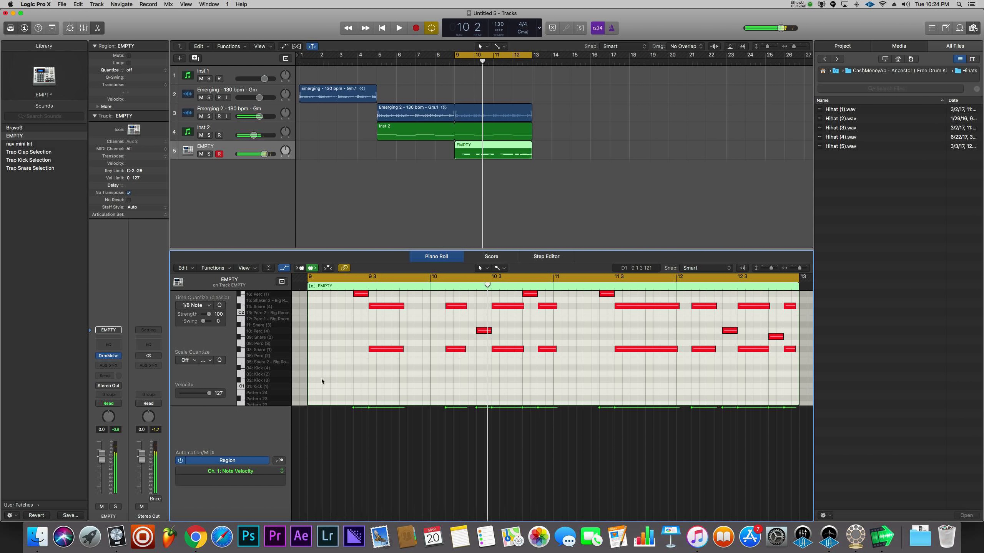
key("space")
scroll(317, 381, "left", 2)
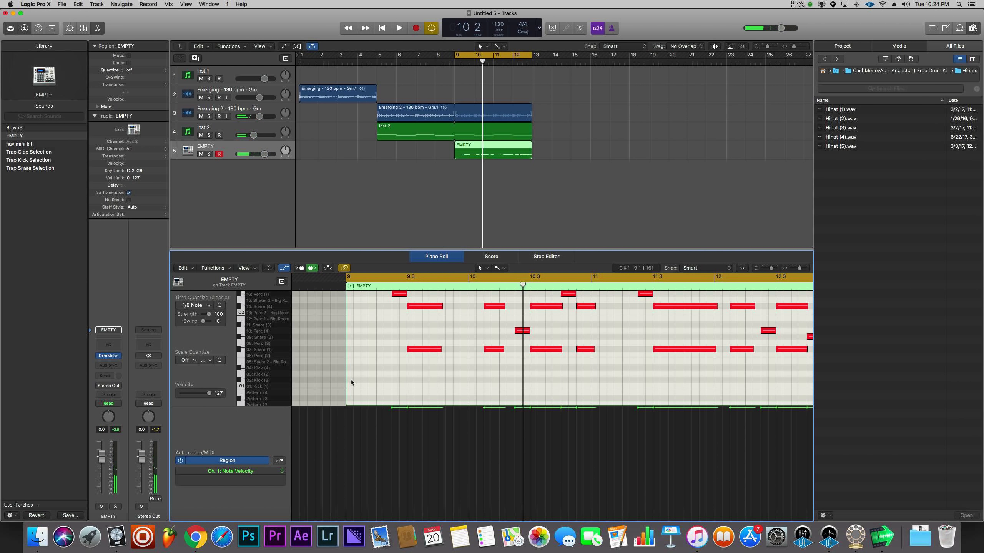
scroll(350, 380, "up", 4)
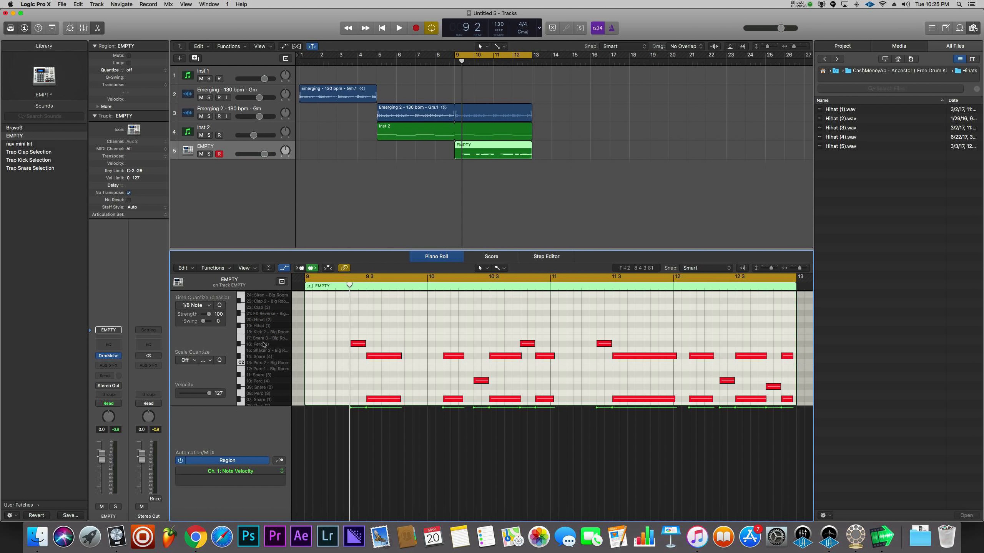
scroll(262, 342, "down", 1)
left_click(260, 325)
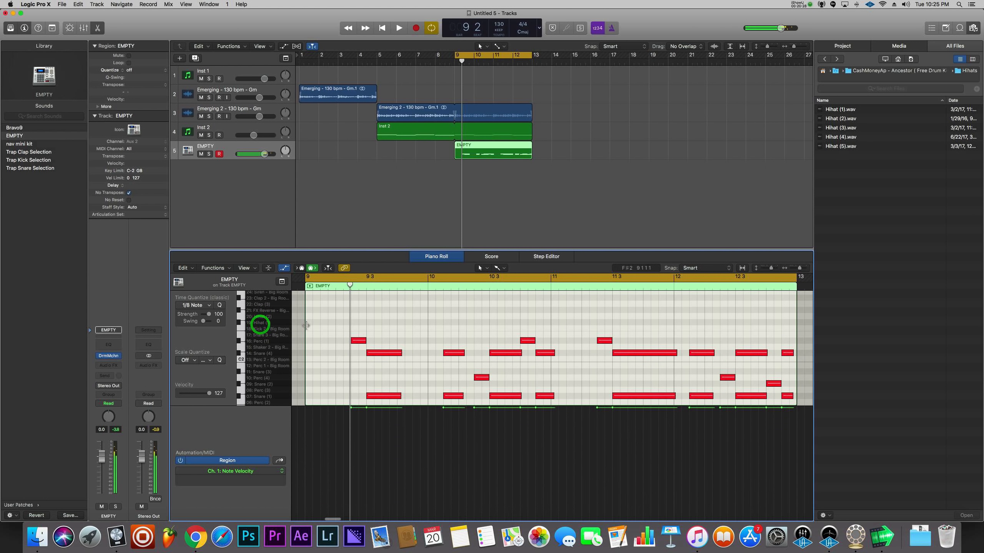
left_click_drag(311, 325, 527, 324)
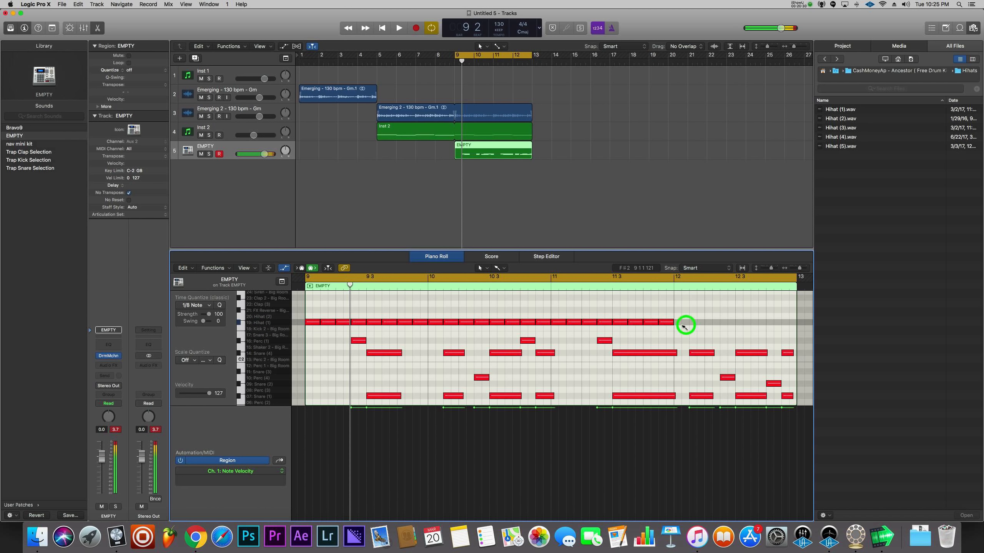
left_click_drag(784, 324, 790, 324)
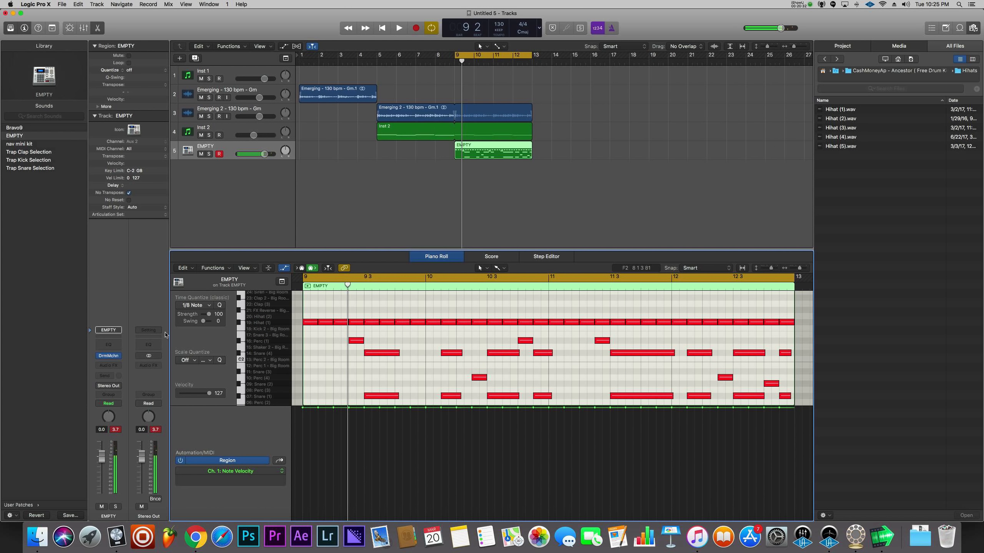
Open Hihat (1)'s controls in Drum Machine Designer and lower its volume and pitch.
left_click(108, 356)
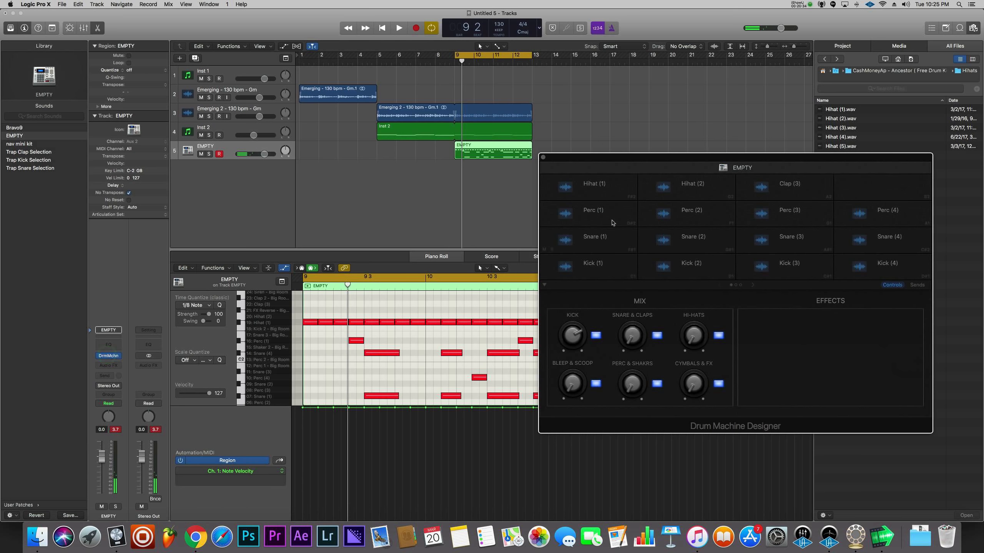
left_click(611, 219)
left_click(602, 191)
mouse_move(696, 337)
left_mouse_down()
mouse_move(694, 348)
mouse_move(690, 341)
left_mouse_up()
key("space")
left_click_drag(570, 336, 571, 342)
Adjust Hihat (1)'s high cut and low cut filters, set its volume to -17.8 dB and close Drum Machine Designer.
left_click_drag(754, 338, 758, 342)
left_click_drag(758, 342, 758, 345)
left_click_drag(765, 393, 758, 362)
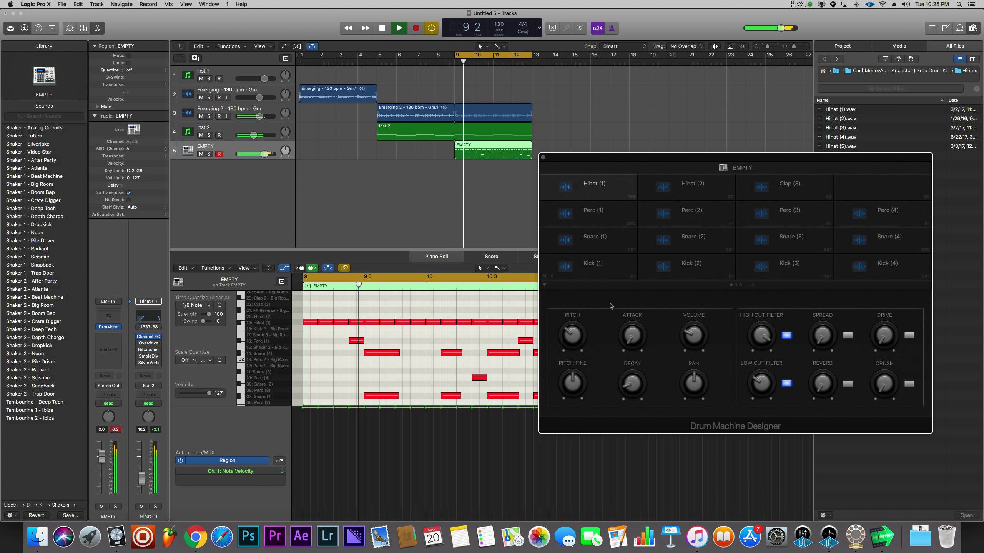
left_click_drag(691, 336, 694, 336)
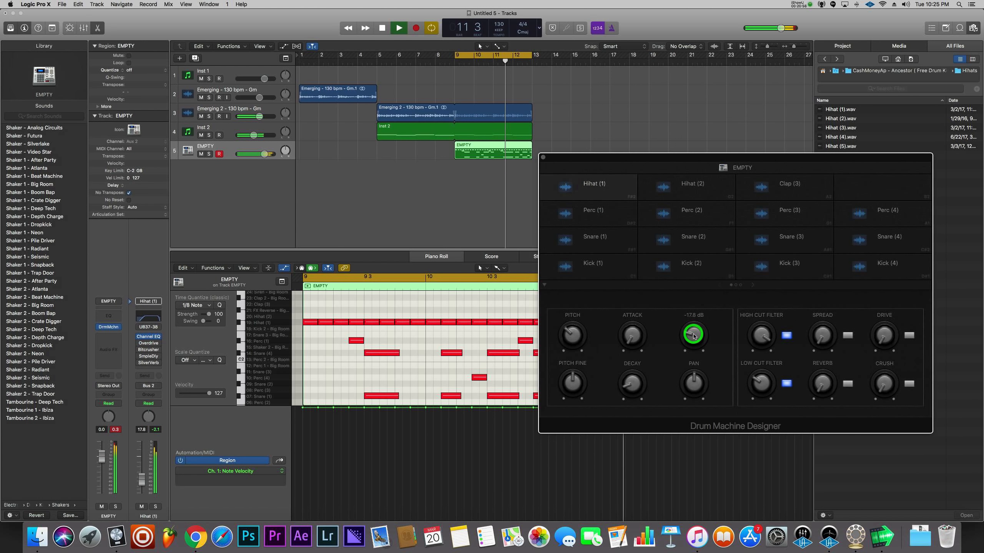
left_click(543, 157)
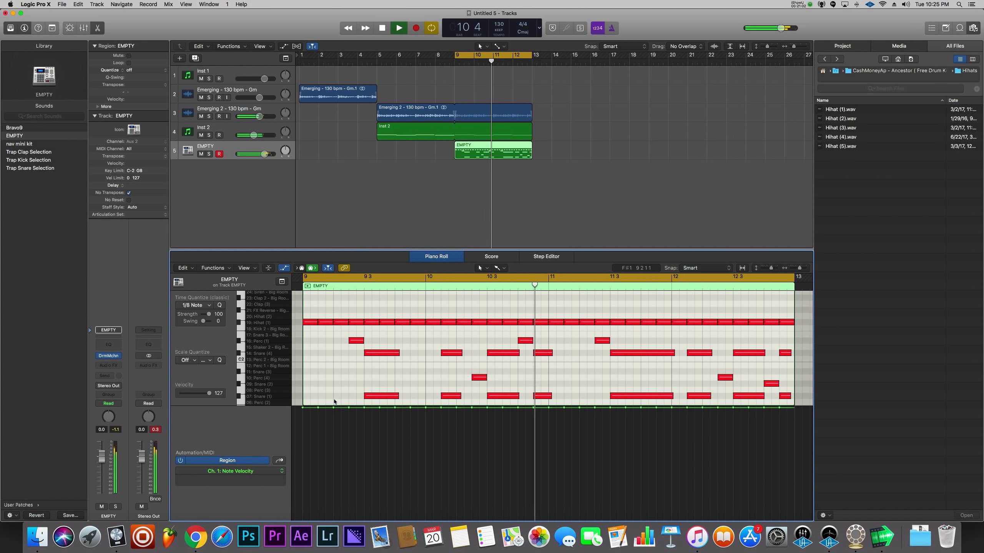
Lower the EMPTY drum track's volume to -0.7 dB.
left_click(262, 154)
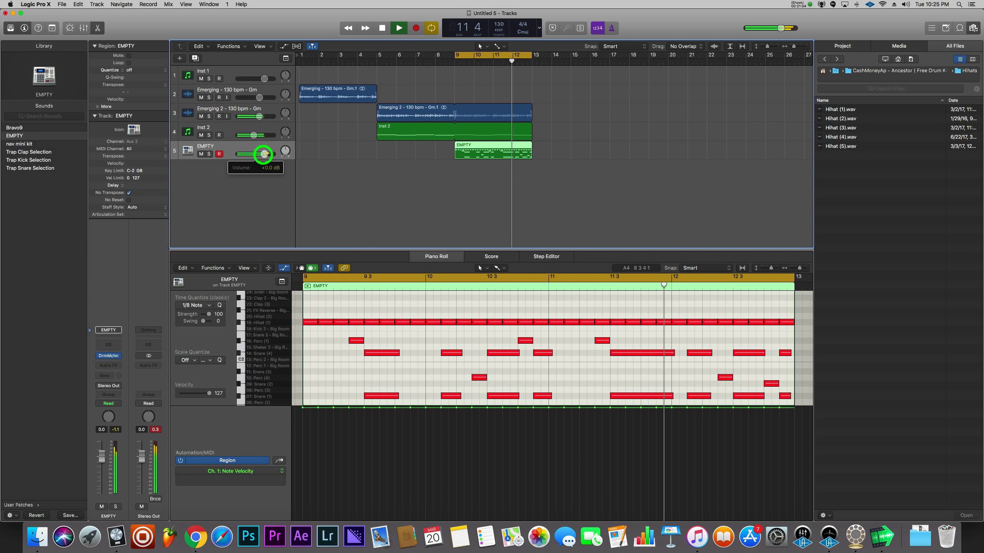
left_click_drag(263, 154, 262, 153)
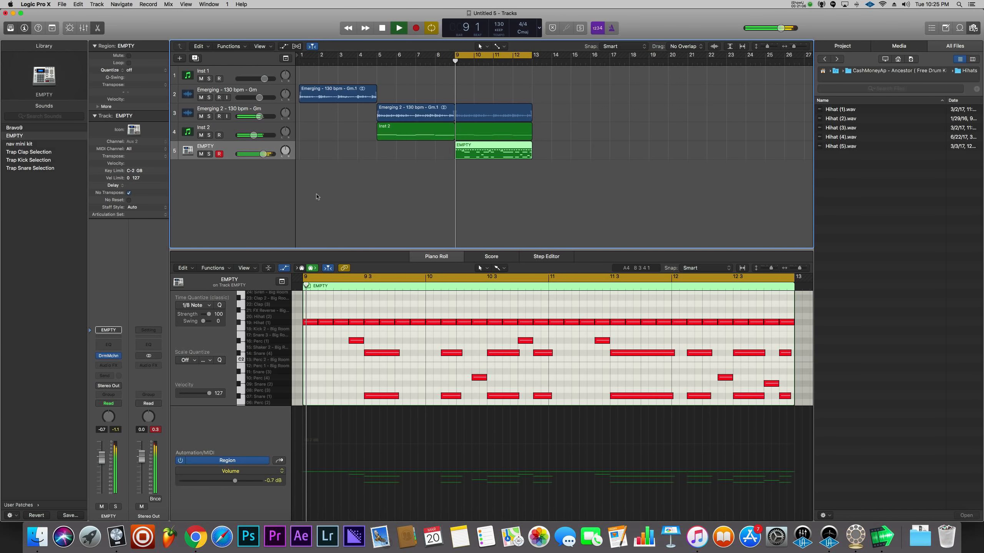
left_click(353, 214)
left_click(473, 153)
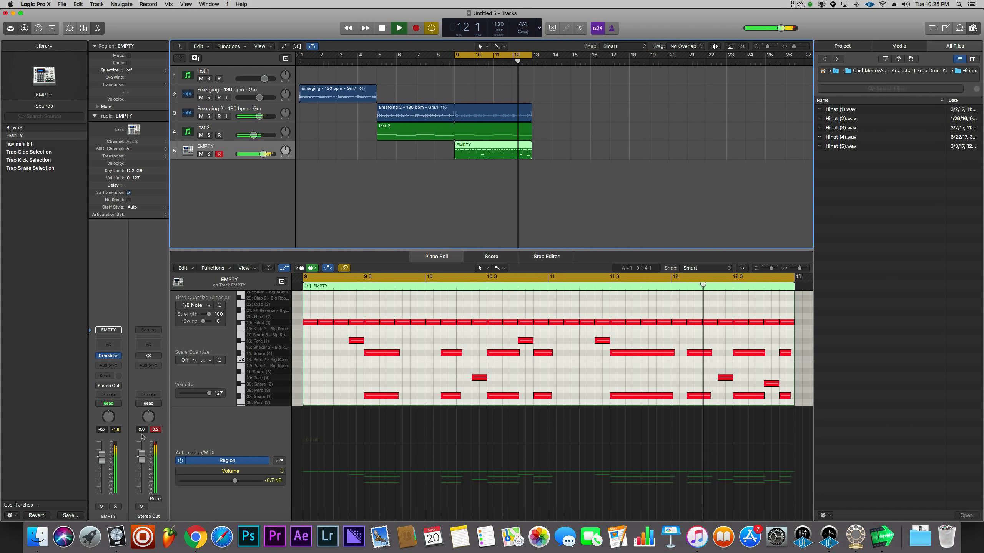
left_click(108, 356)
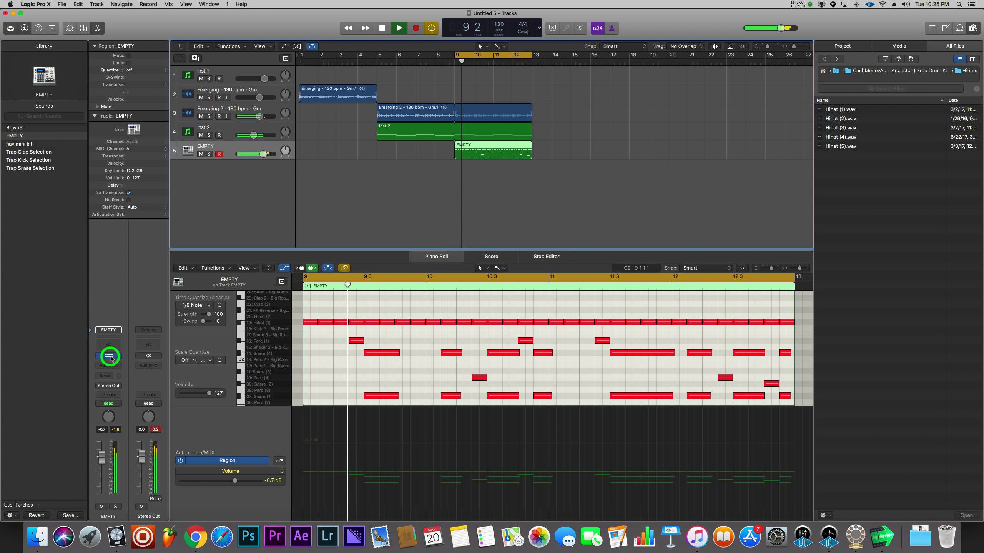
left_click(263, 153)
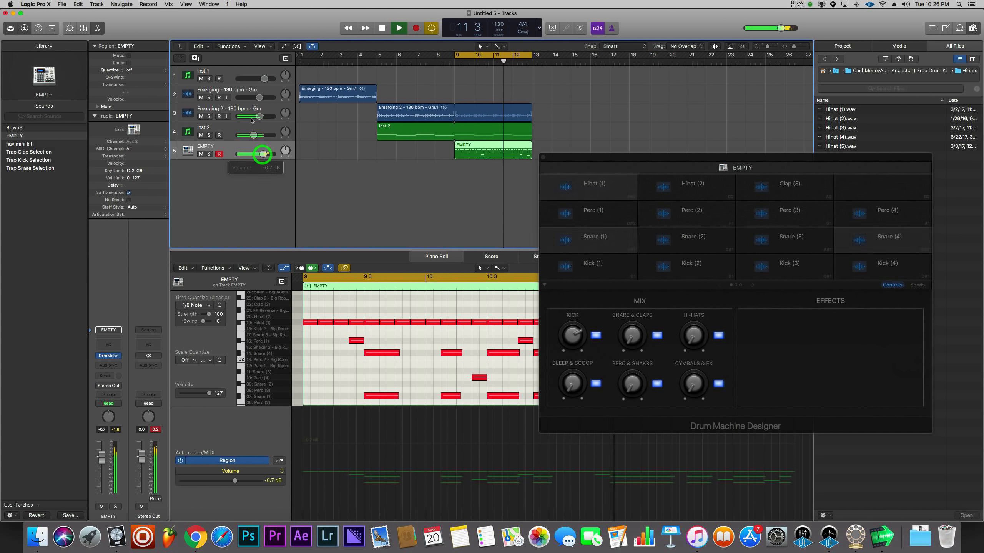
Lower the Emerging 2, Inst 2 and EMPTY track volumes together, bringing EMPTY to -2.6 dB, and close Drum Machine Designer.
left_click(229, 127)
left_click(236, 116)
left_click(233, 110, "shift")
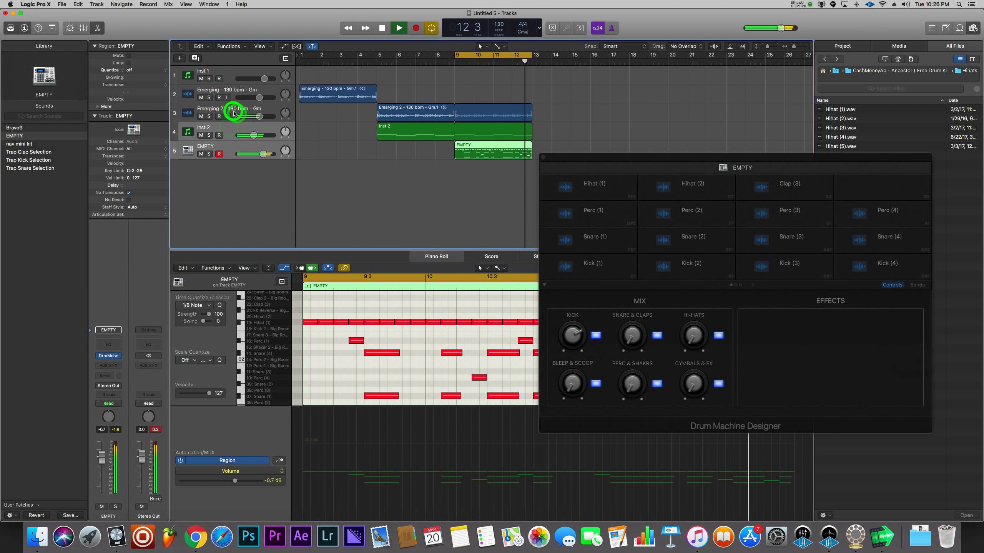
left_click(257, 116)
left_click_drag(257, 117, 252, 118)
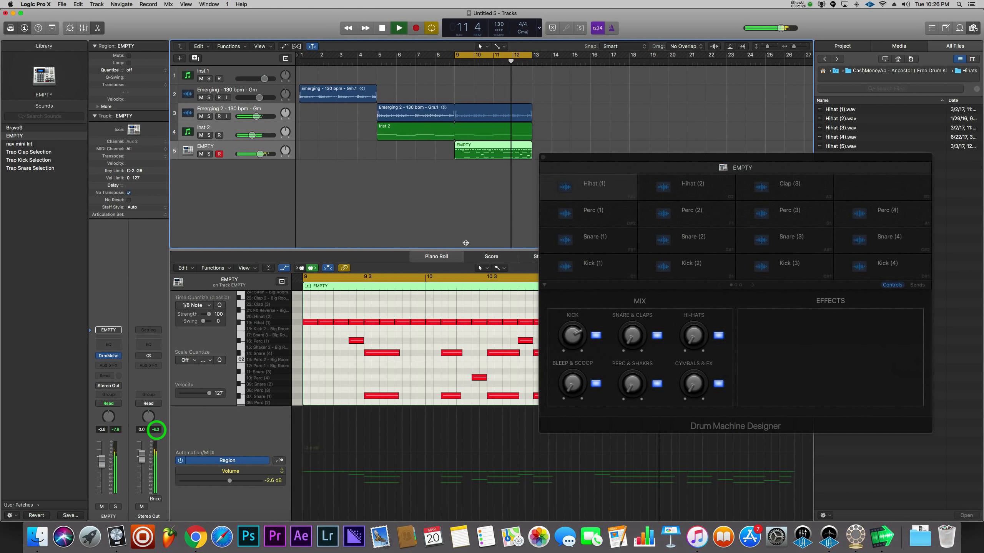
left_click(543, 157)
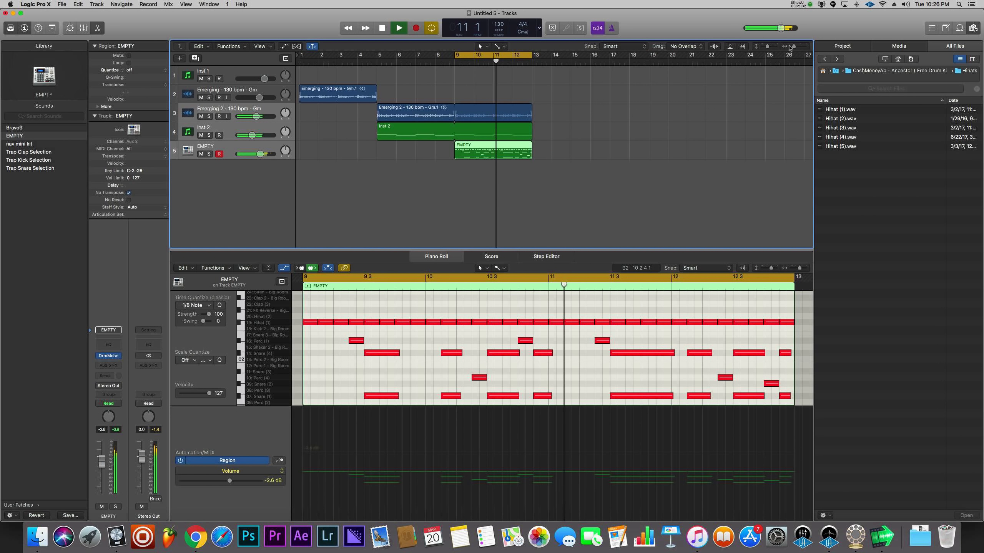
Replace the first Hihat (1) note of bar 9 with a painted 1/32-note roll and play it back.
key("space")
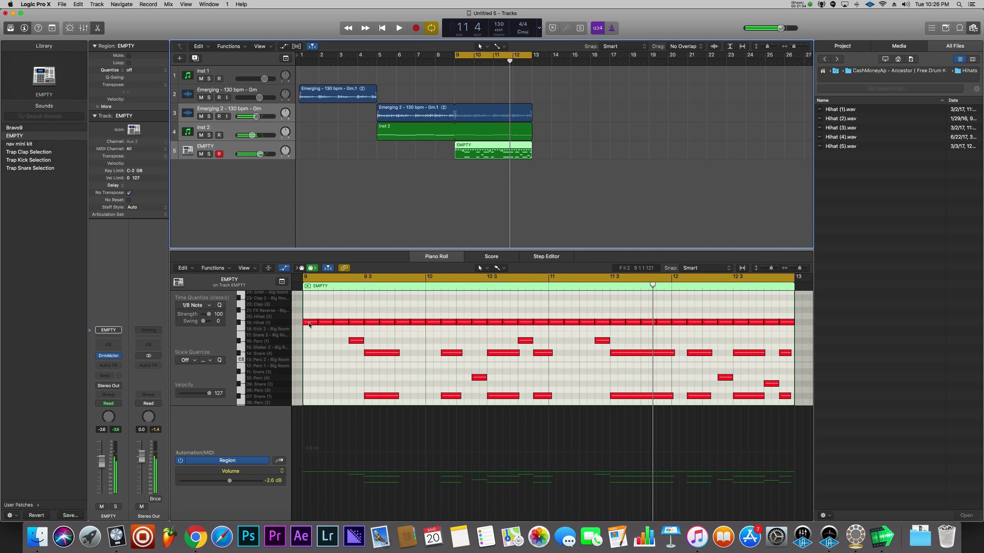
left_click(501, 268)
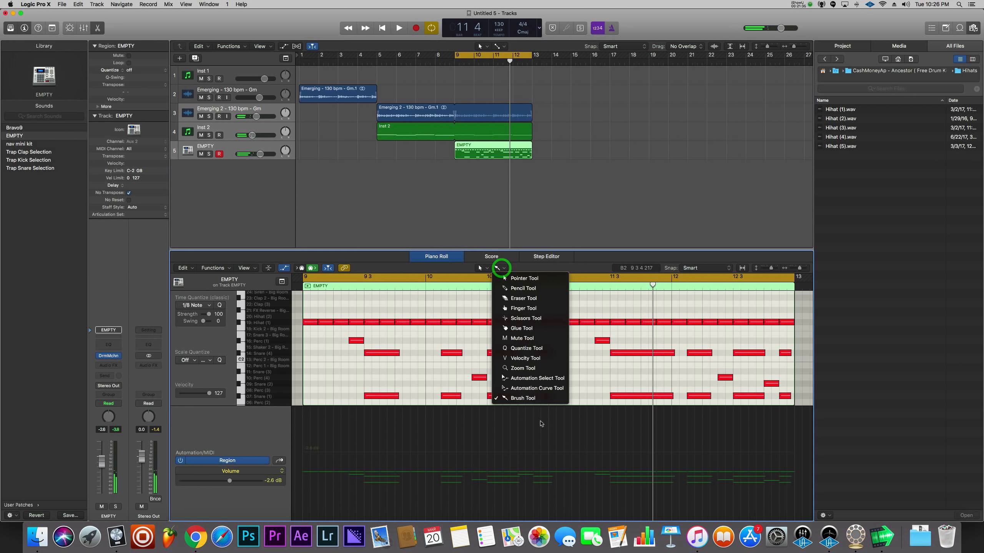
left_click(531, 399)
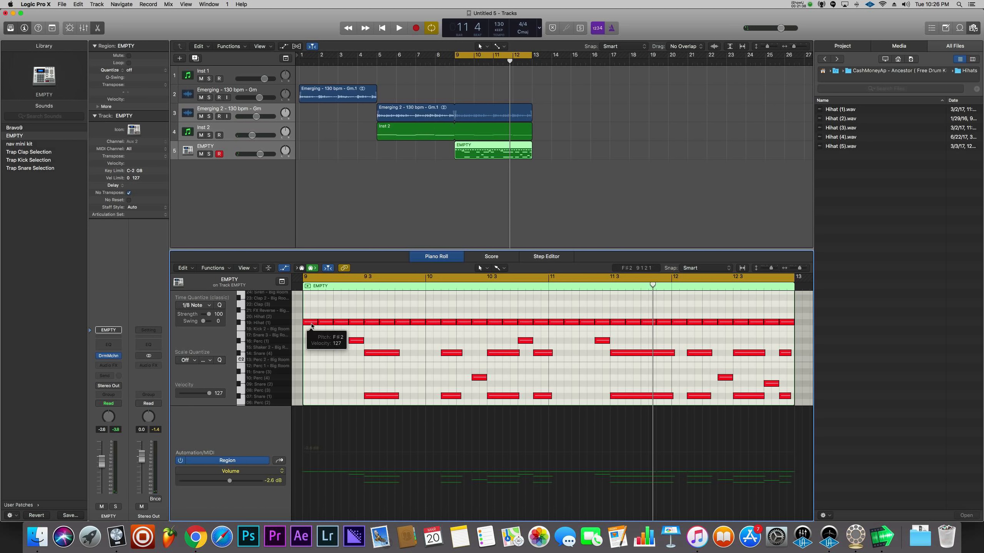
left_click(310, 323)
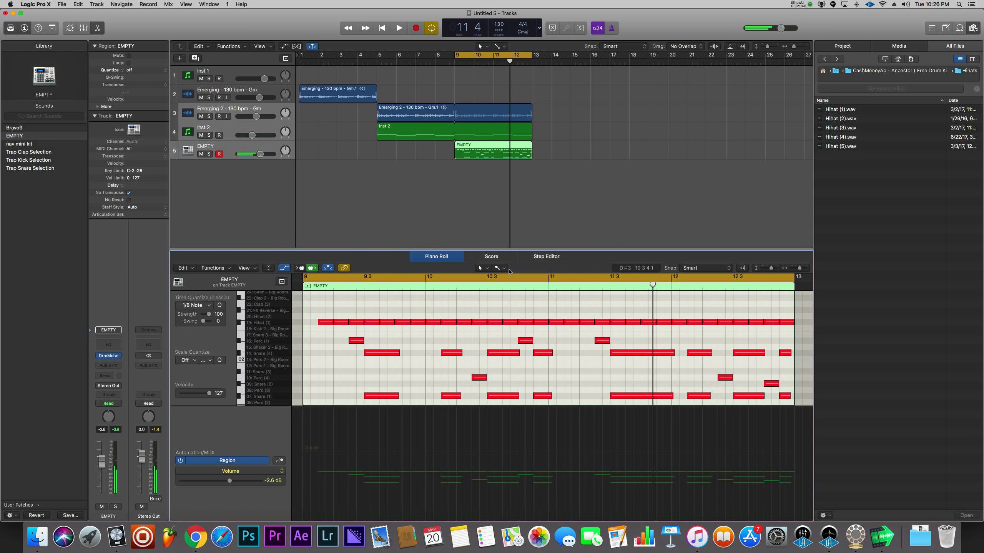
left_click(187, 306)
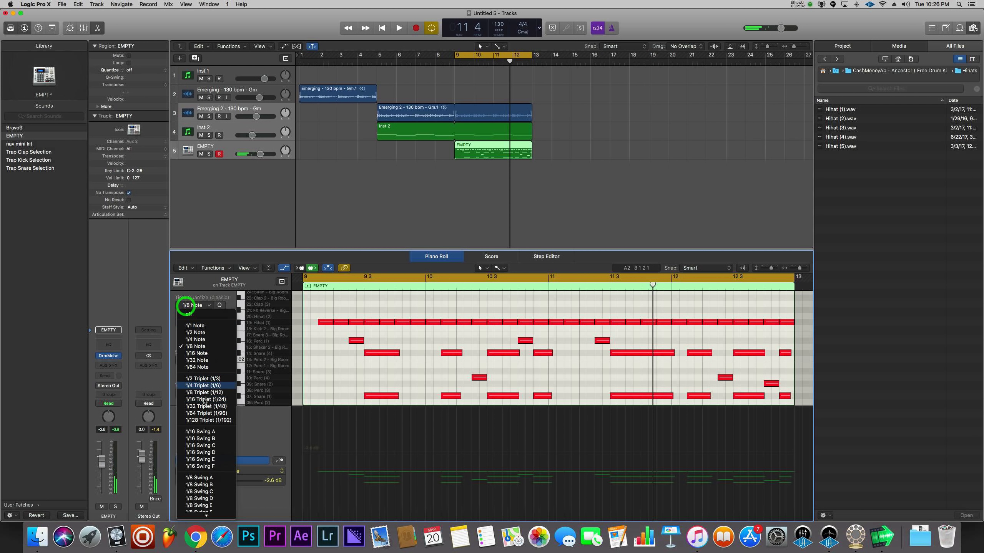
left_click(208, 361)
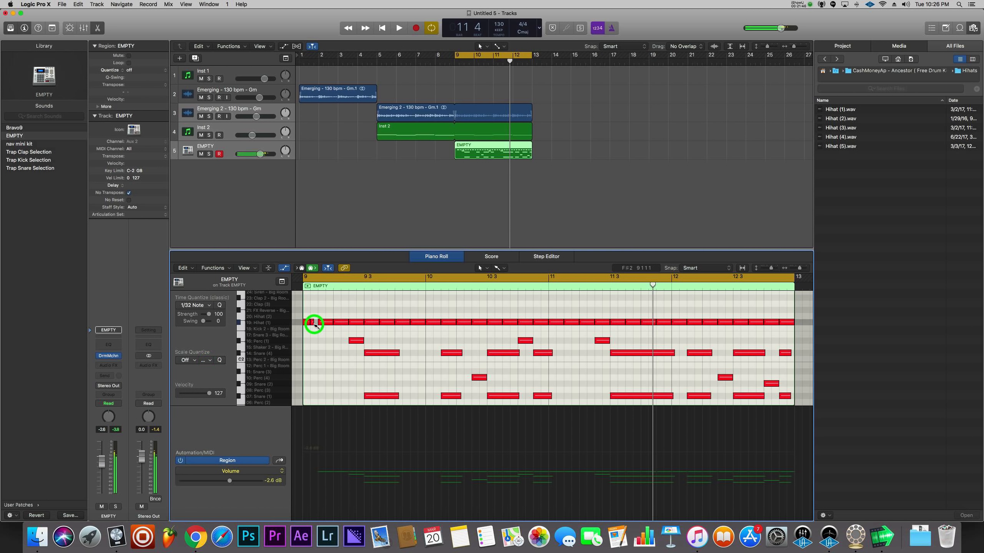
key("space")
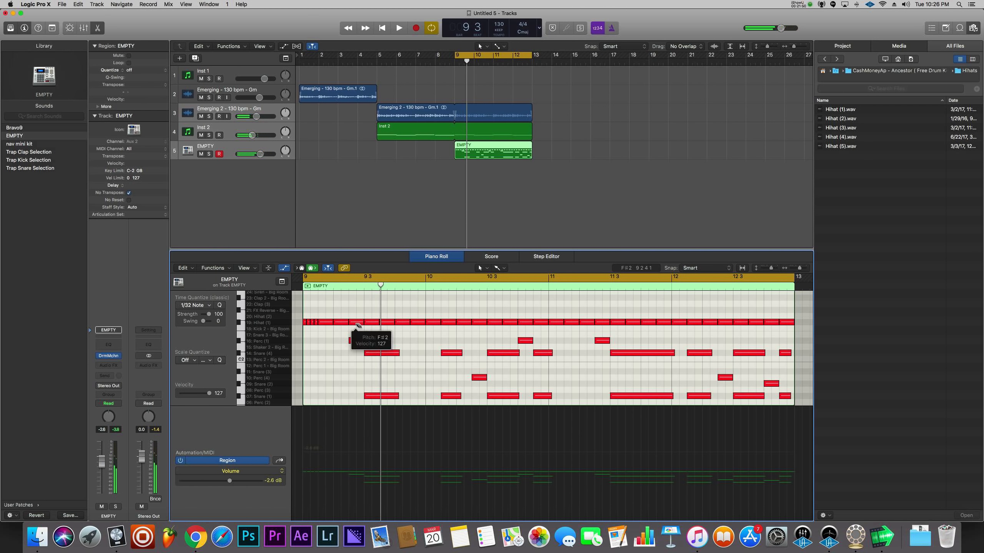
Replace the Hihat (1) note just before beat 3 of bar 9 with a 1/32 Triplet (1/48) roll and audition it.
left_click_drag(373, 325, 360, 325)
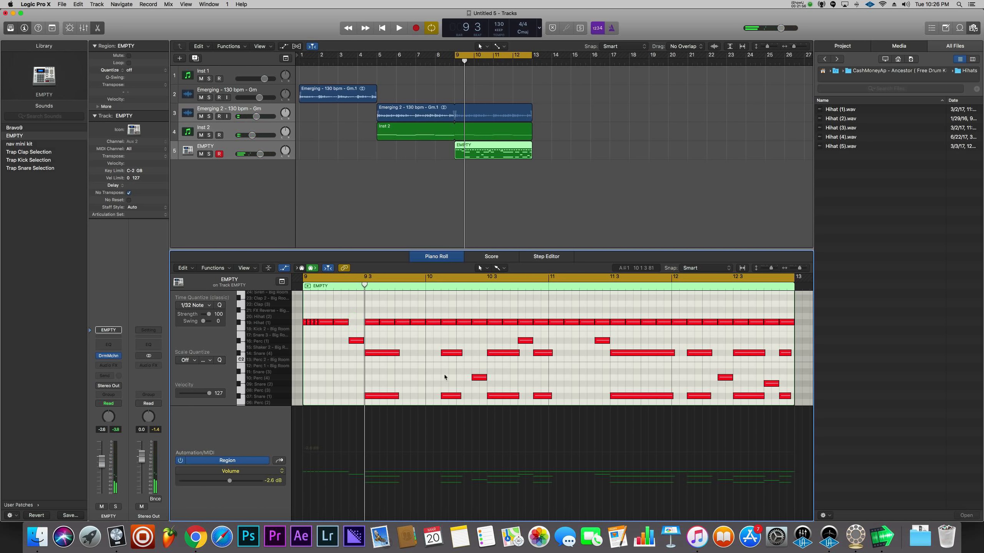
key("space")
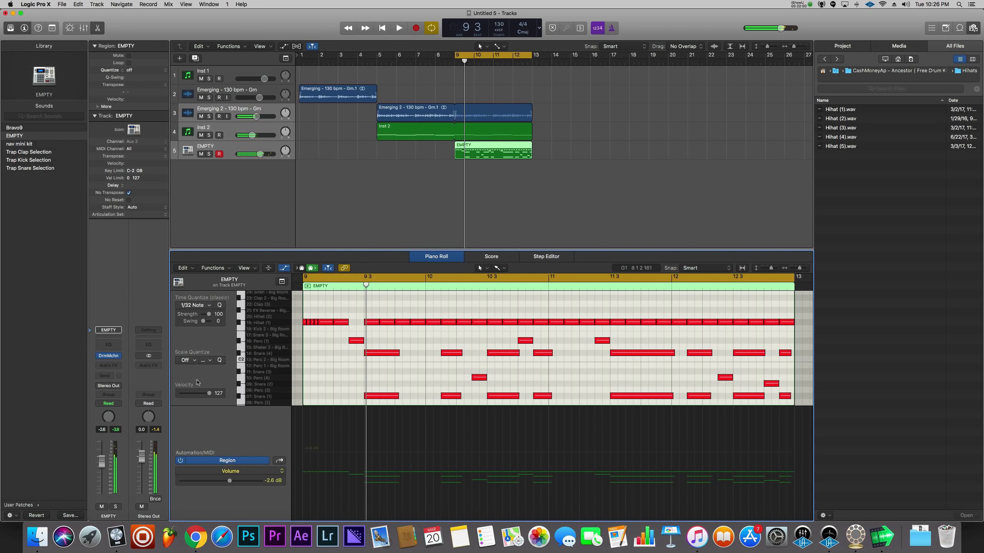
left_click(190, 305)
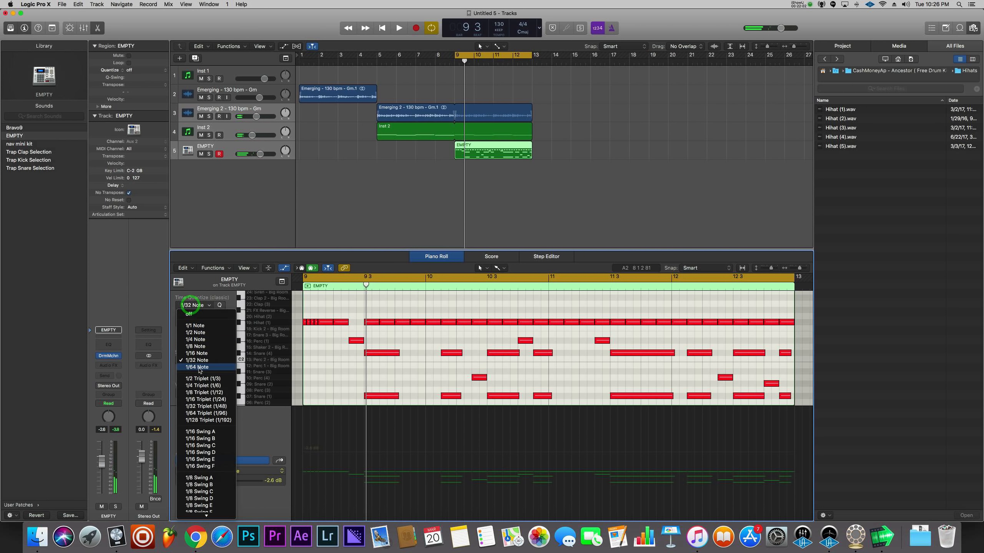
left_click(209, 410)
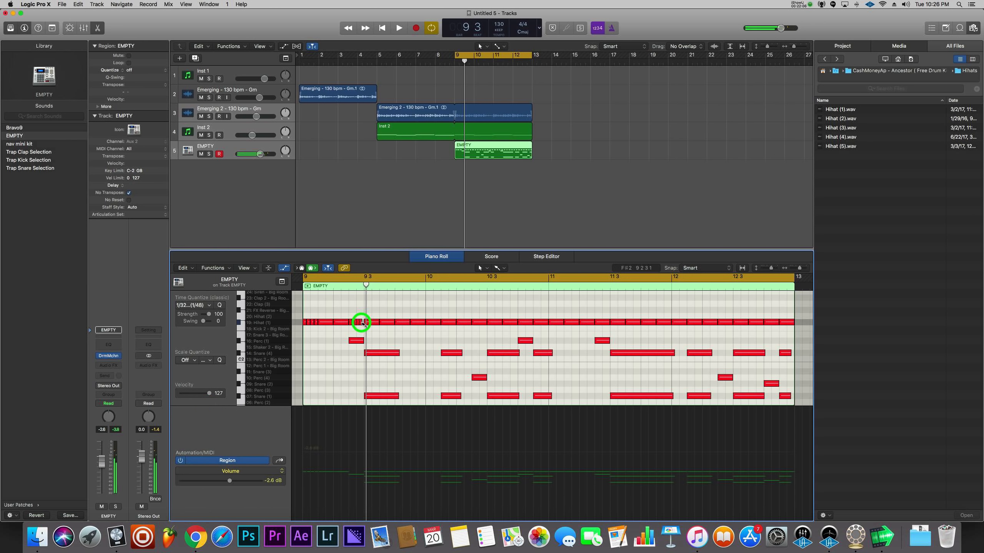
key("space")
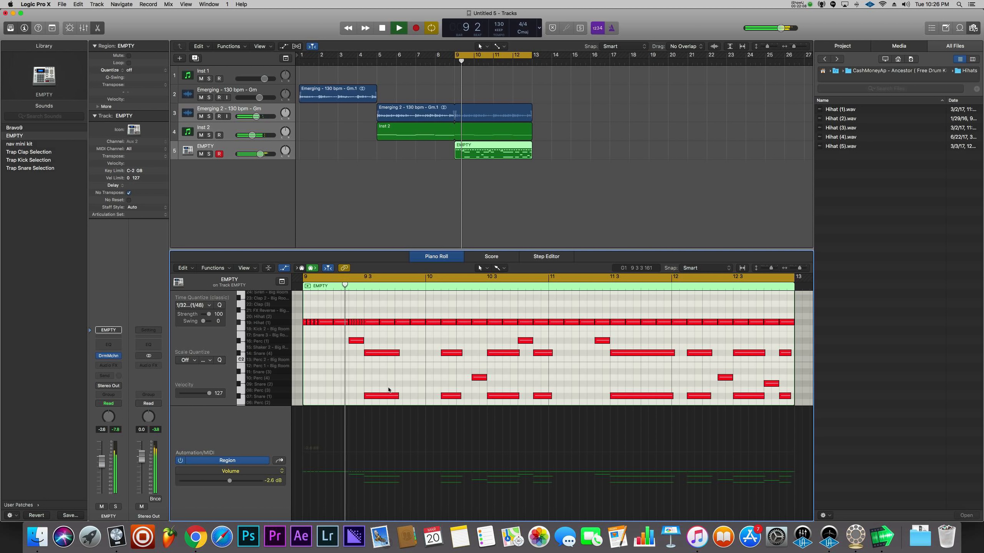
key("space")
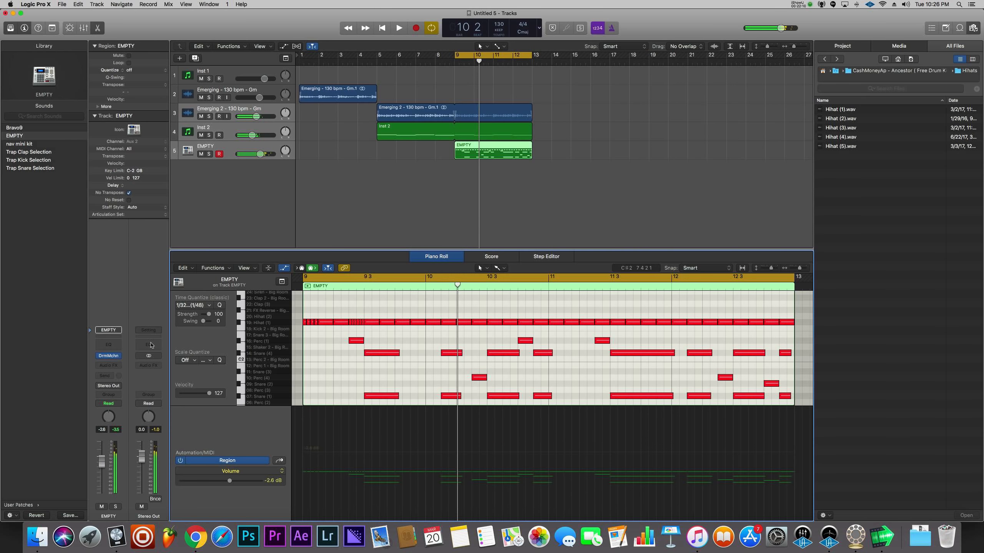
Set Hihat (1)'s pitch to G#2 in Drum Machine Designer and play the beat.
left_click(109, 356)
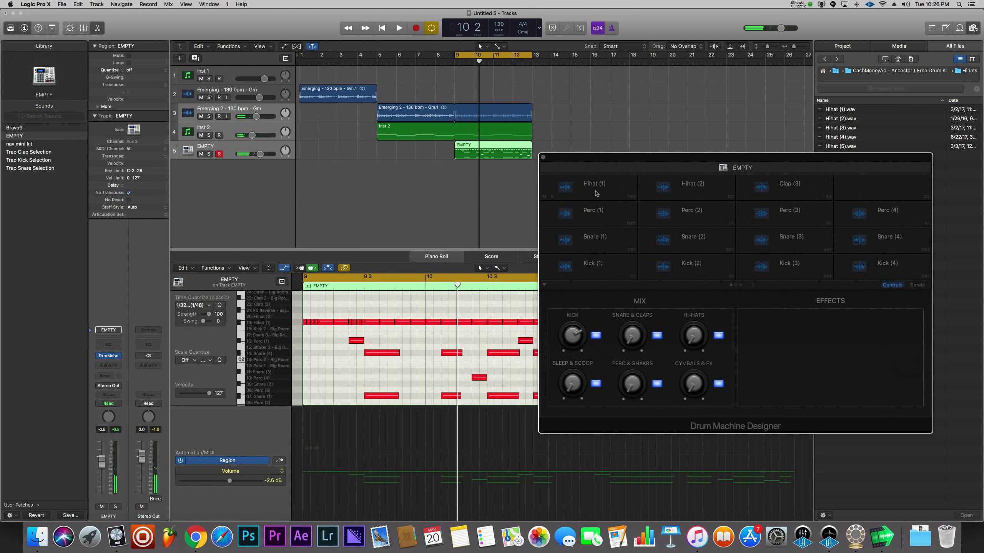
left_click(595, 192)
left_click_drag(573, 336, 574, 332)
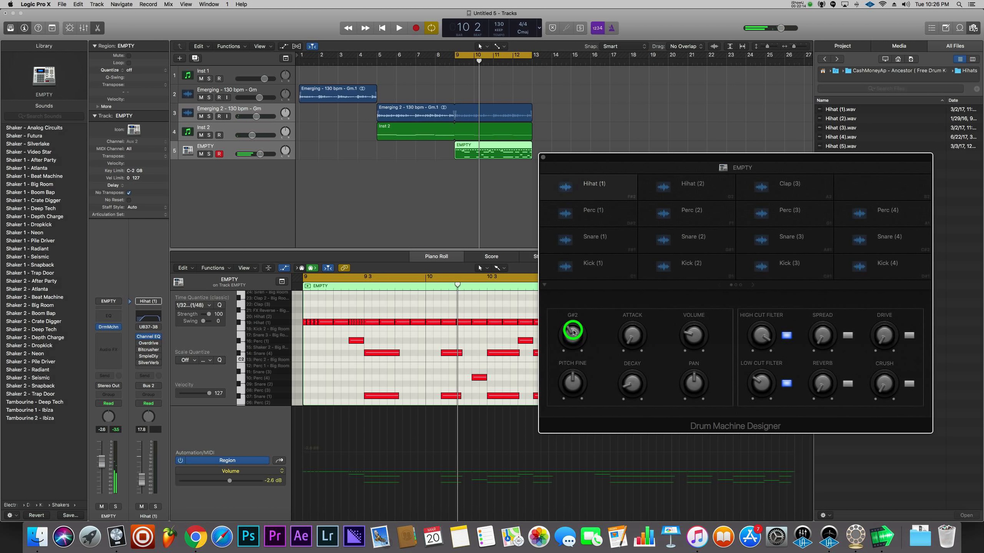
key("space")
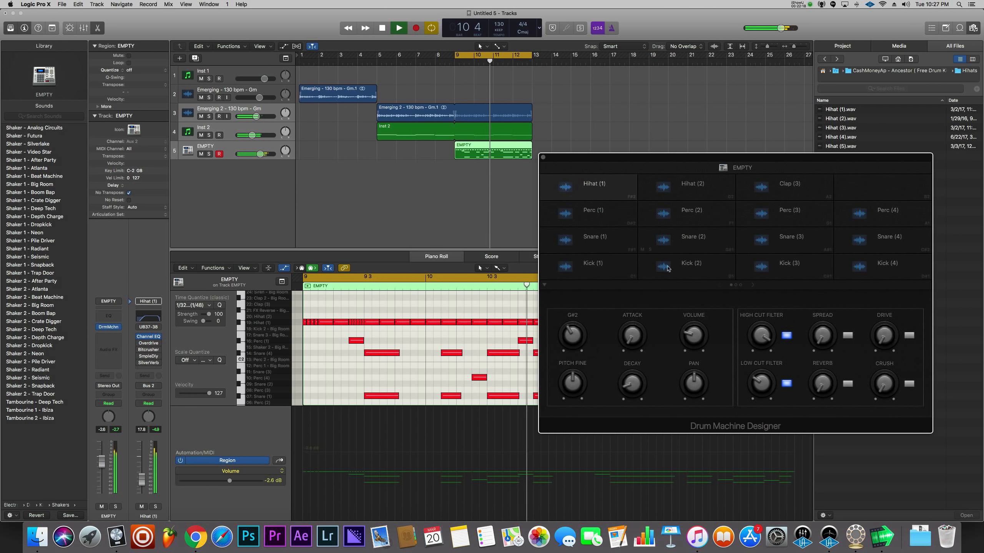
Close Drum Machine Designer, stop playback and erase the Hihat (1) notes on beat 2 of bar 10.
left_click(543, 157)
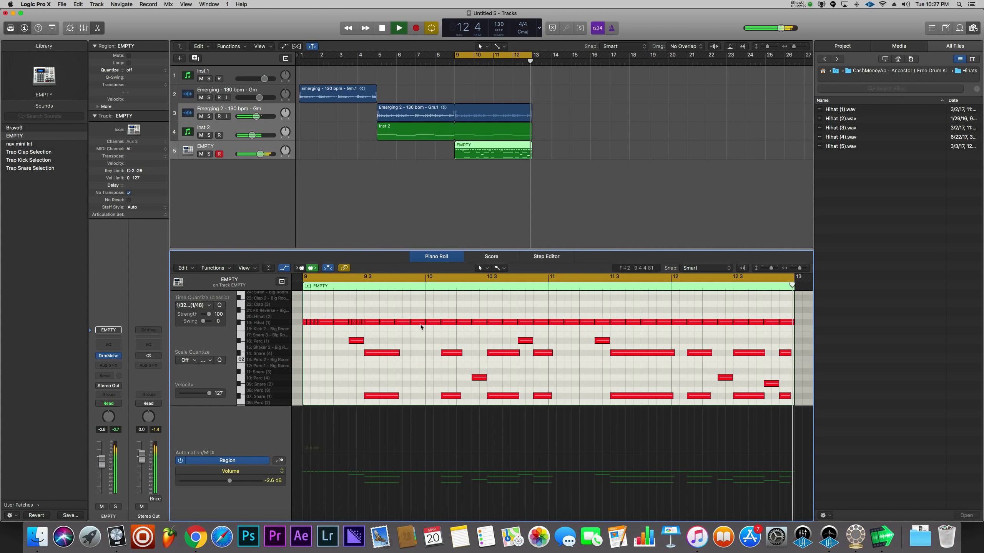
key("space")
left_click(463, 323)
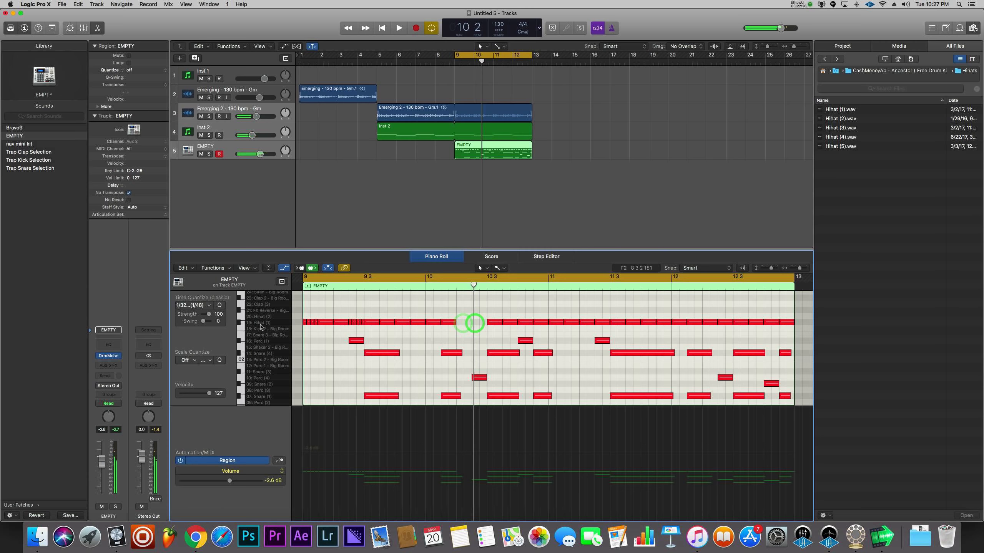
Set the time quantize to 1/8 Triplet (1/12) and paint Hihat (1) notes into the gap on beat 2 of bar 10.
left_click(198, 305)
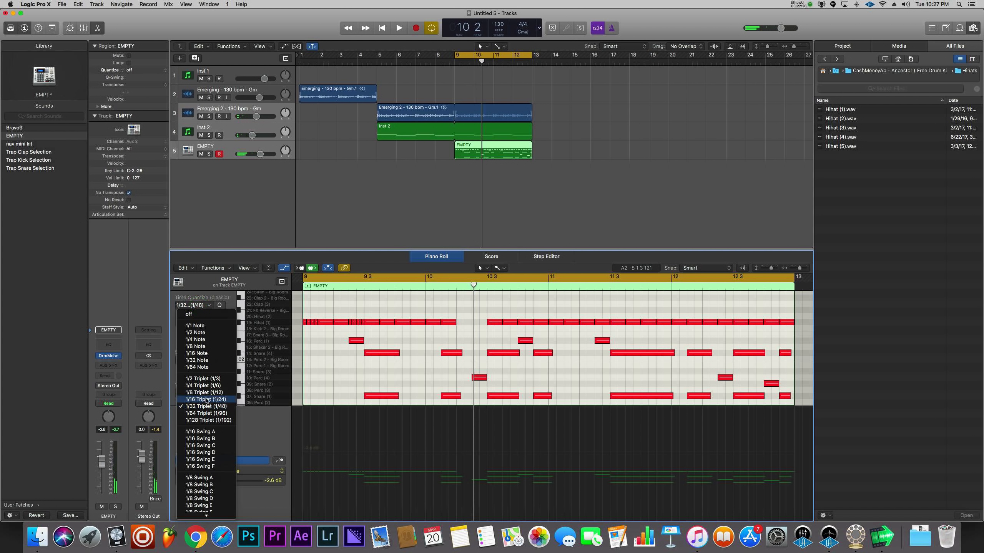
left_click(206, 399)
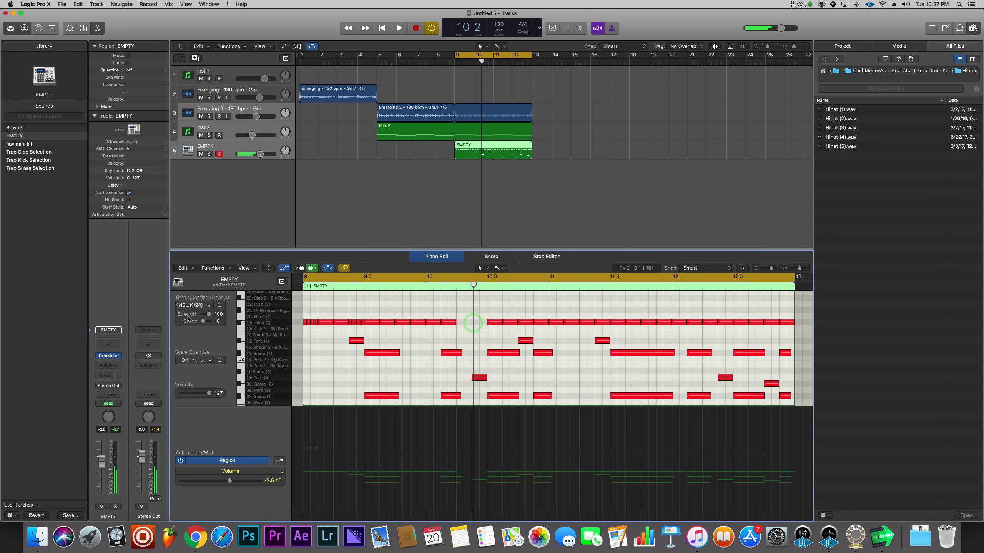
left_click(194, 305)
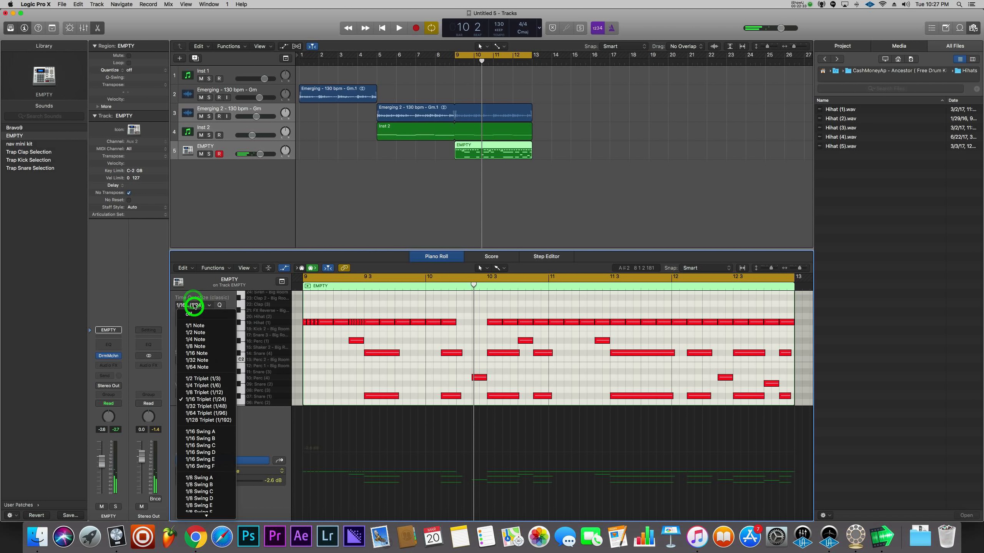
left_click(199, 393)
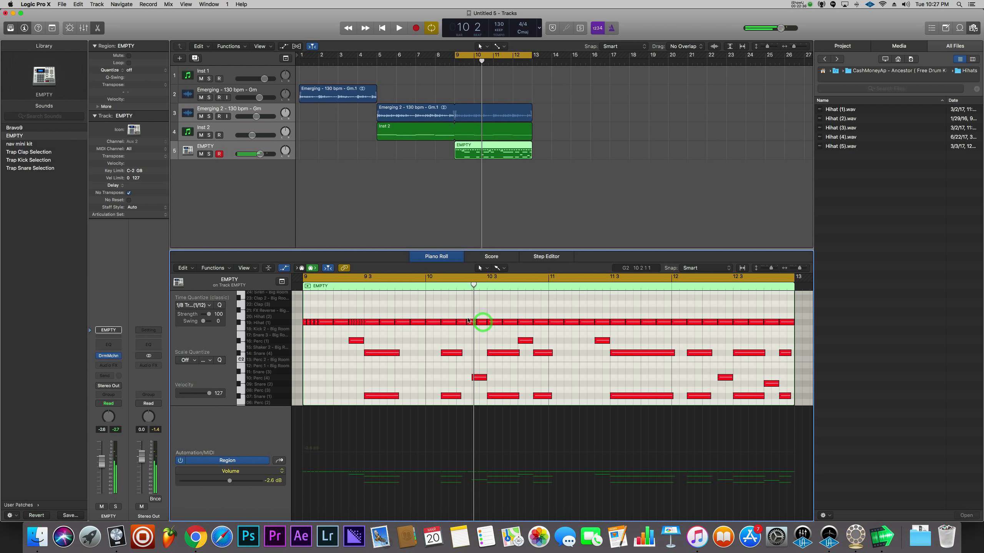
Replace the Hihat (1) notes in bars 11 and 12 with a copy of the pattern from bars 9 and 10.
key("space")
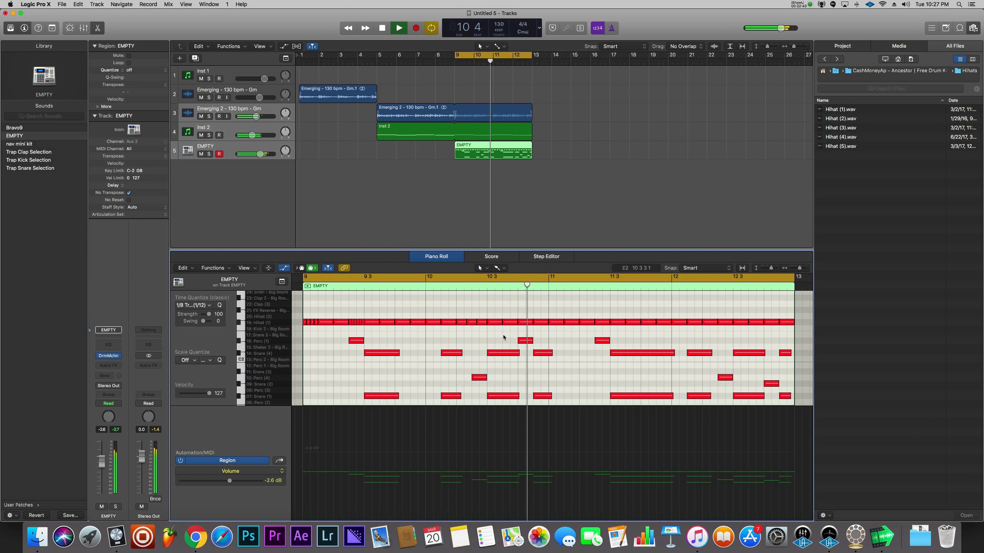
key("space")
left_click_drag(792, 313, 562, 331)
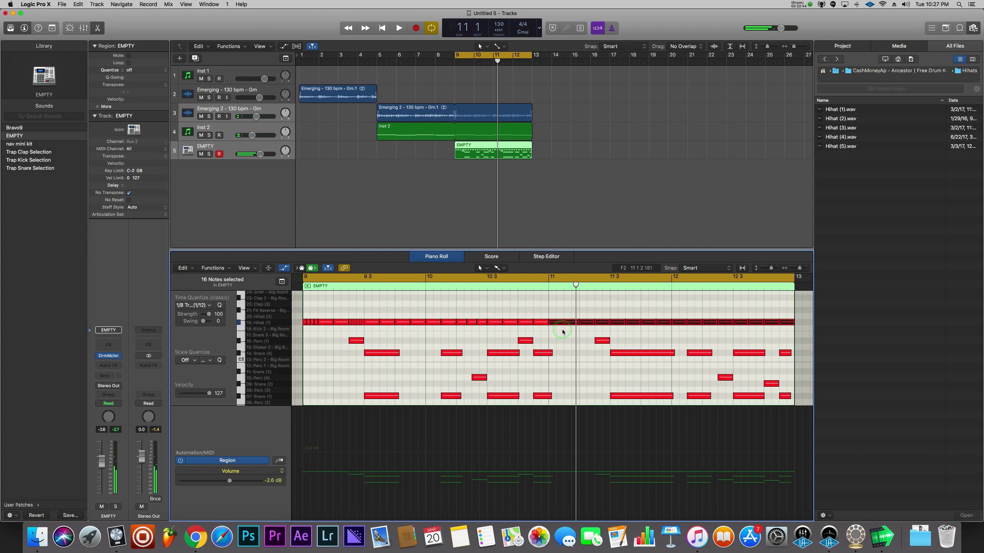
key("Delete")
left_click_drag(556, 329, 304, 314)
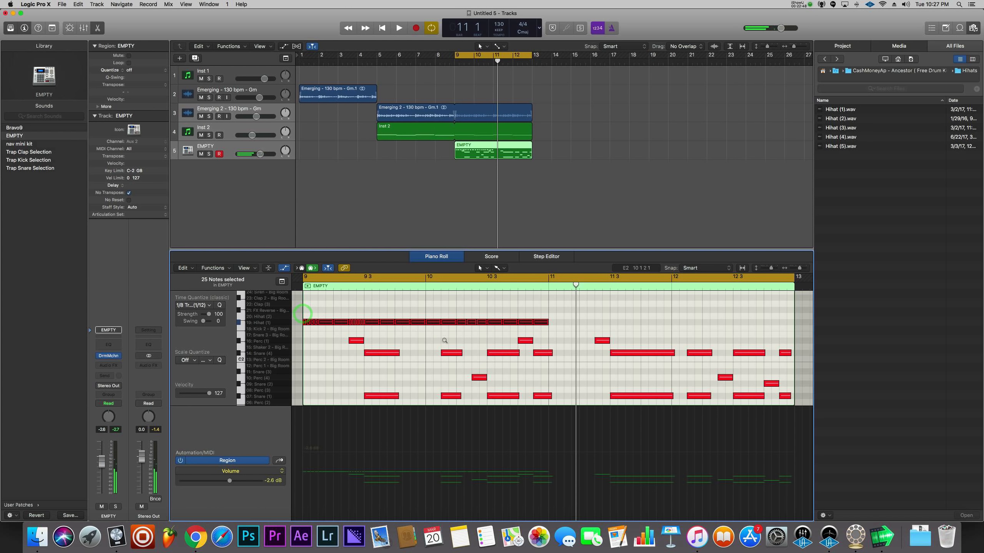
left_click_drag(511, 326, 756, 324)
key("space")
left_click(501, 298)
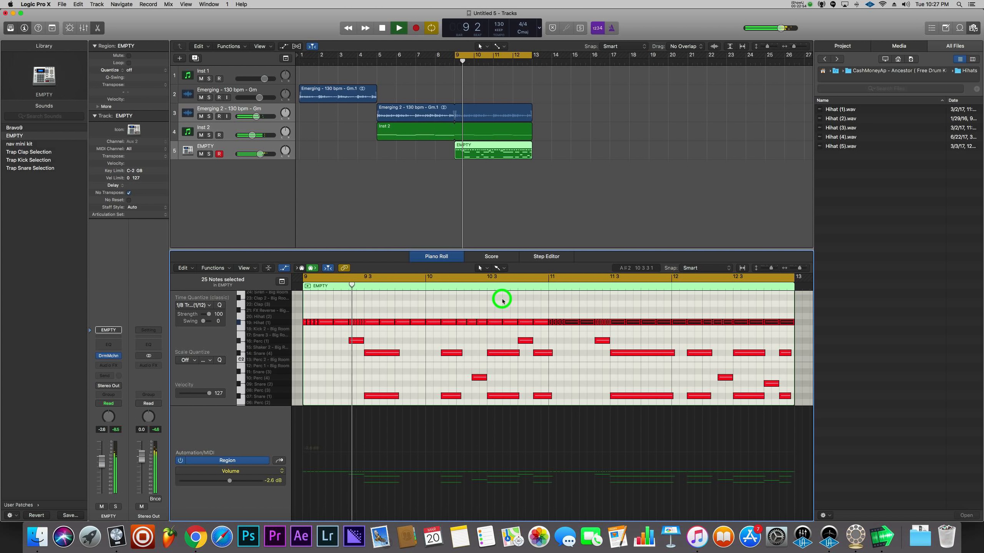
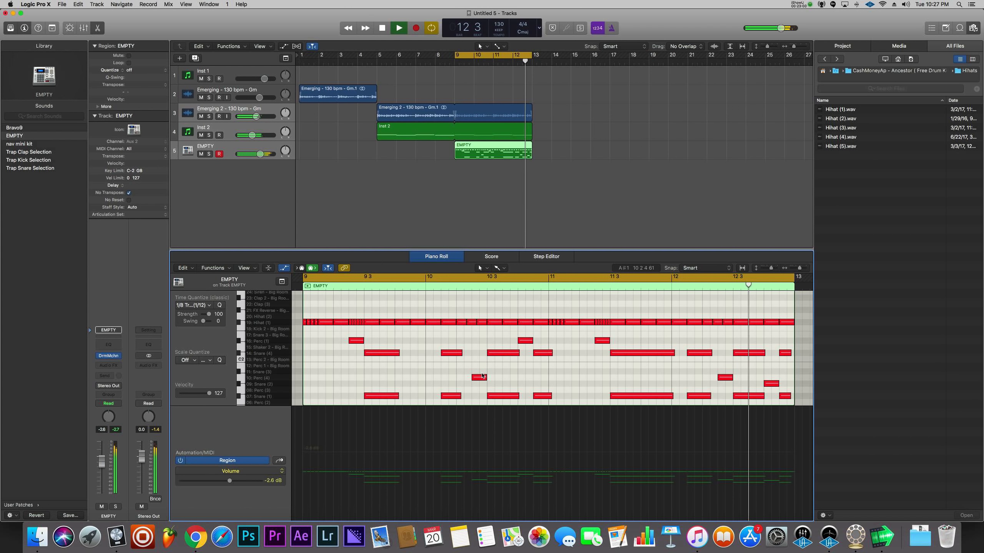
Copy the three Hihat (1) notes on beat 2 of bar 10 to beat 3 and play the loop.
key("space")
left_click(472, 324)
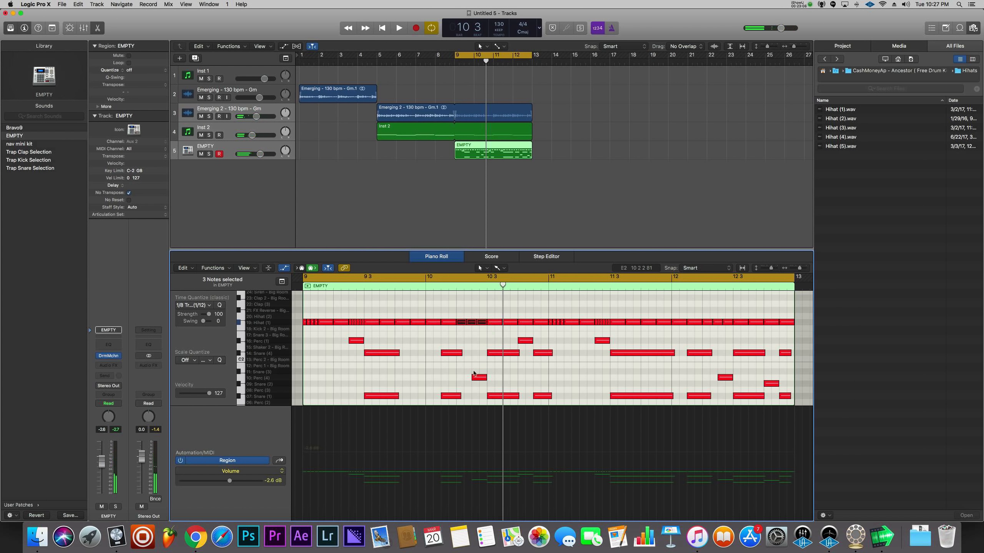
left_click_drag(460, 323, 515, 322)
left_click(522, 308)
key("space")
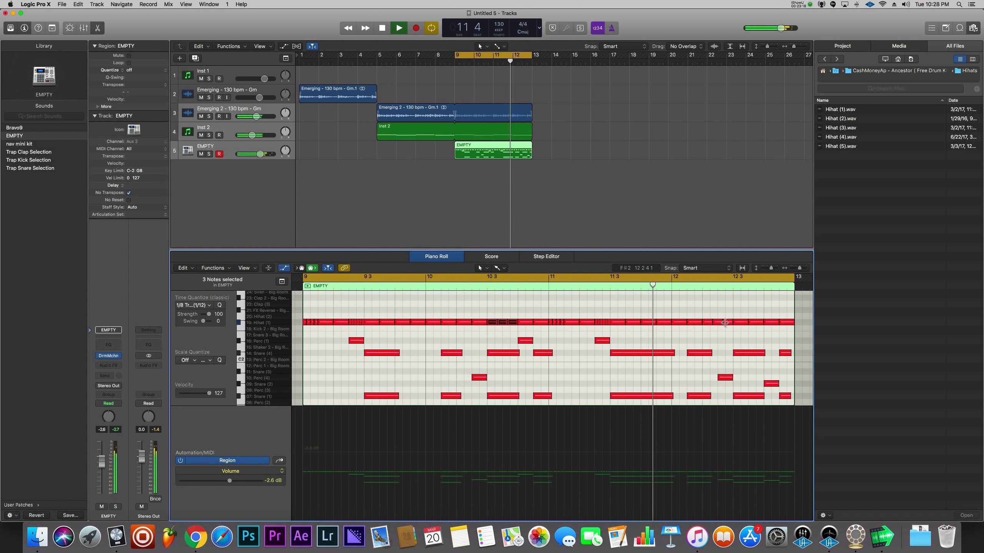
Copy the three Hihat (1) notes on beat 2 of bar 12 to beat 3 and play the loop.
left_click(709, 315)
key("space")
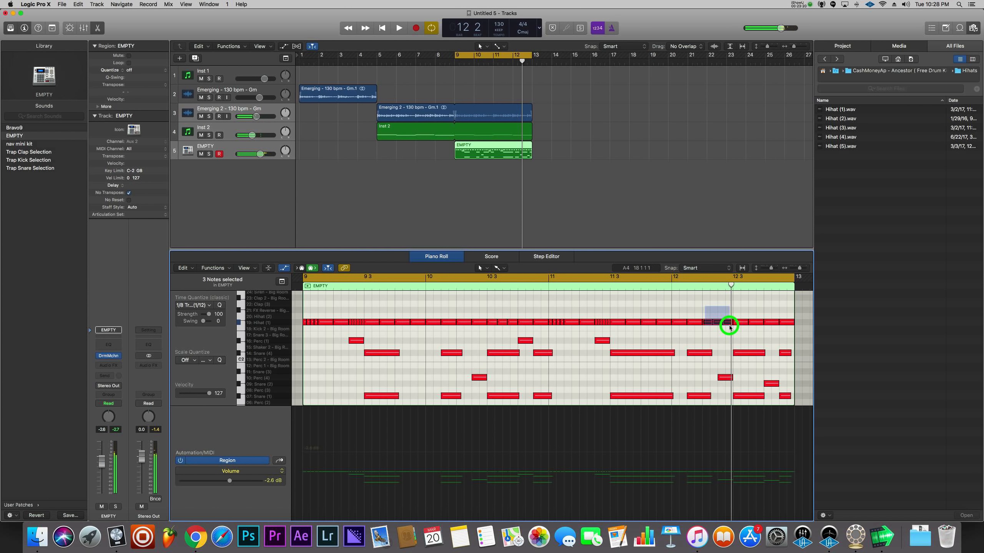
mouse_move(730, 317)
left_mouse_down()
mouse_move(737, 326)
mouse_move(740, 313)
left_mouse_up()
left_click_drag(729, 311, 741, 320)
key("space")
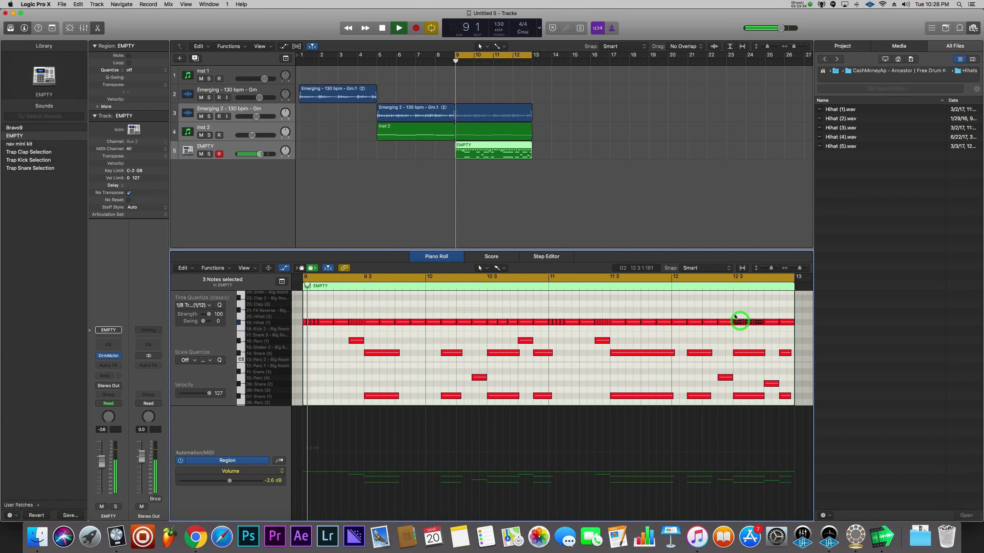
left_click(698, 303)
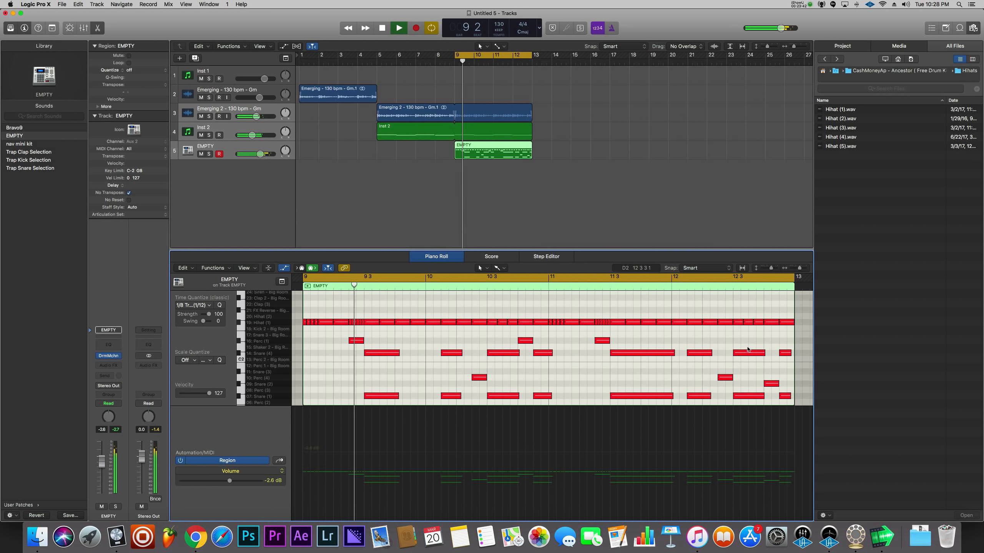
Set the Snare (2) pad's volume to about -13.7 dB in Drum Machine Designer and close its window.
left_click(110, 356)
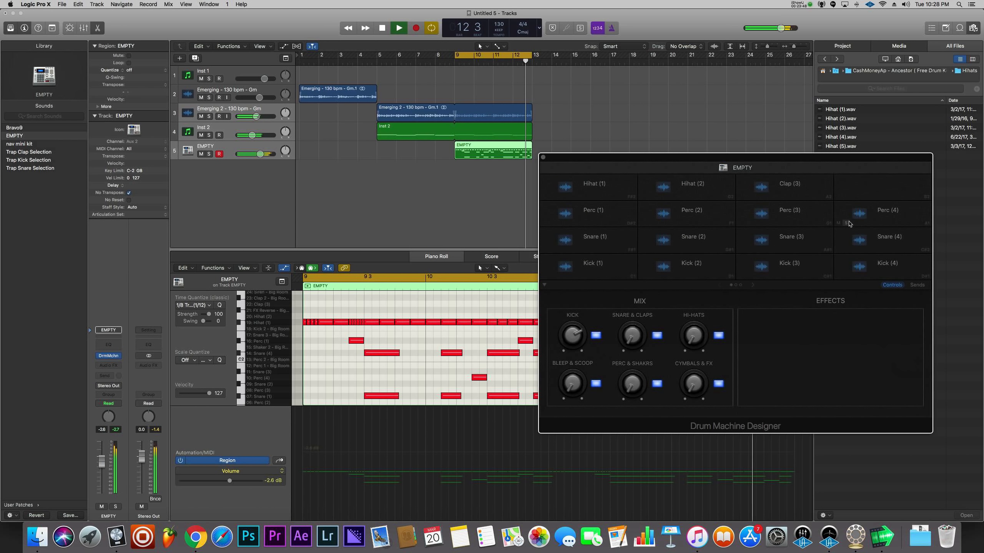
left_click(704, 241)
left_click_drag(690, 338, 691, 335)
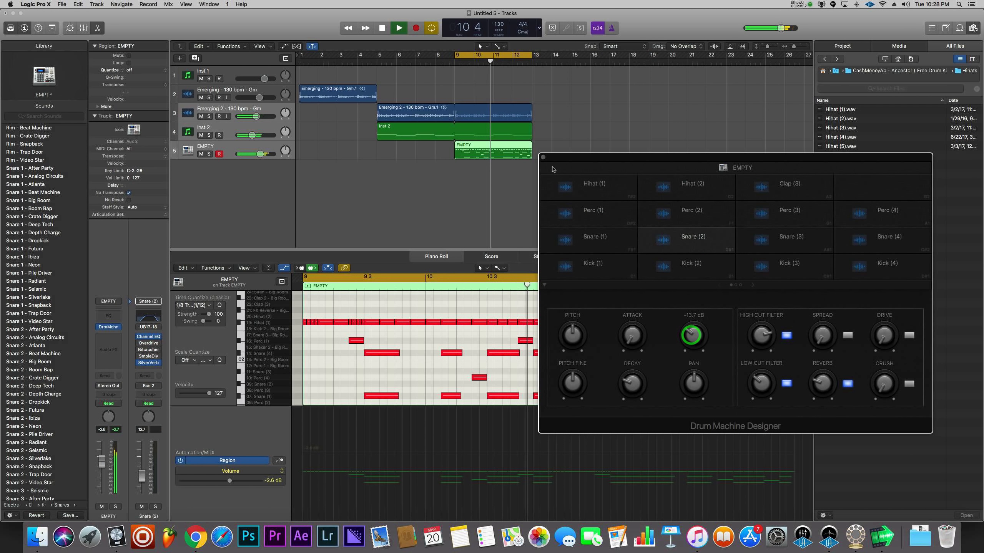
left_click(544, 156)
left_click(706, 304)
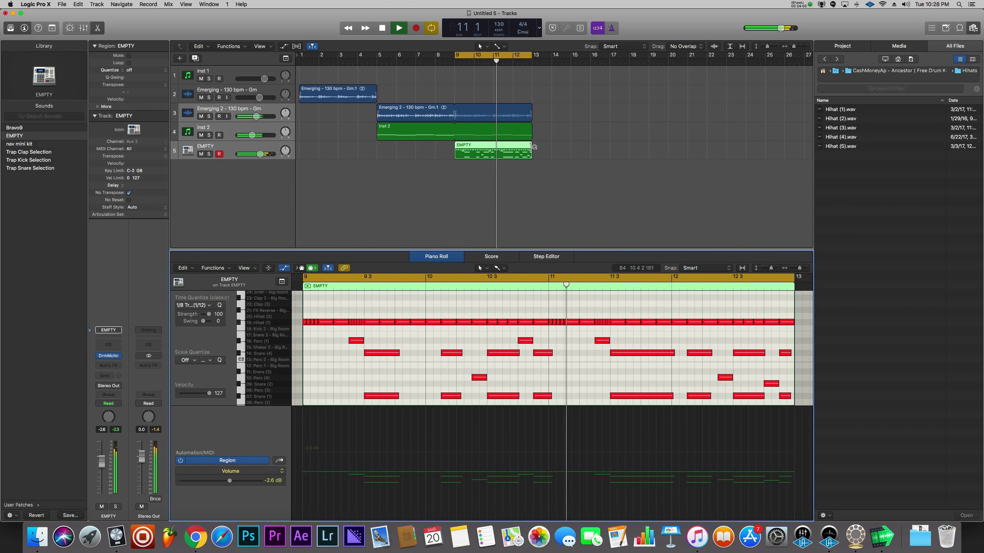
Loop the EMPTY drum region out to bar 17 and convert the loop into a separate region.
left_click_drag(533, 147, 609, 147)
key("space")
left_click(533, 66)
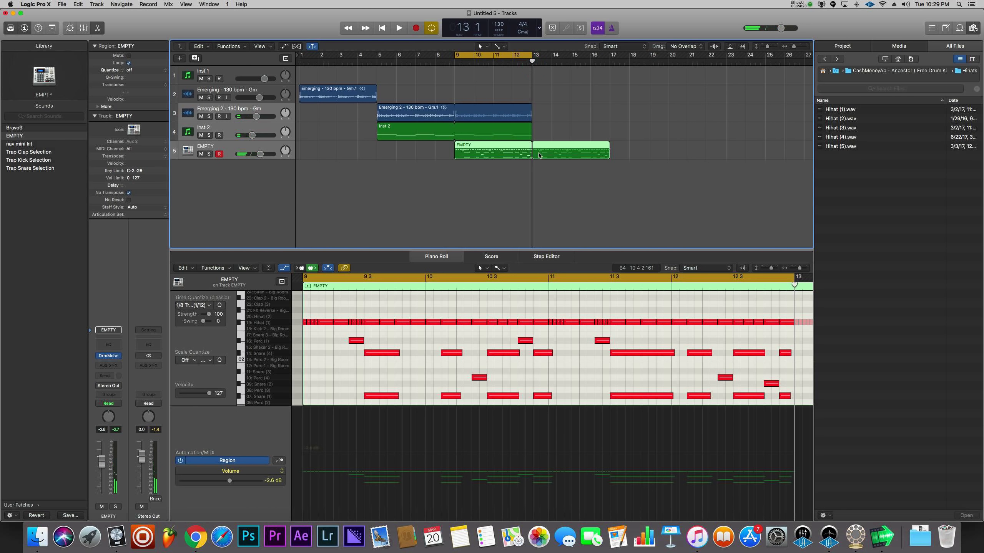
key("ctrl+l")
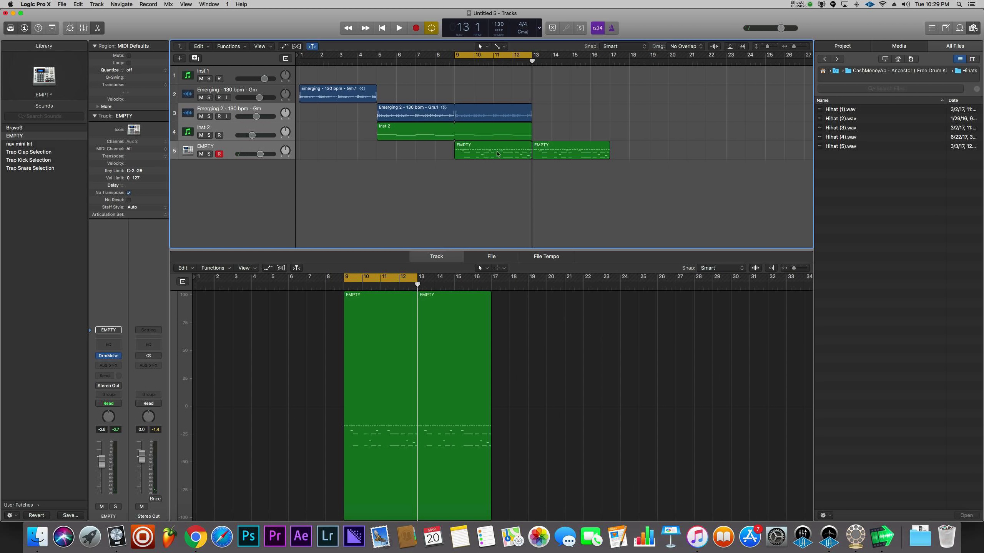
Compare the two EMPTY regions, select the one at bar 13, and move the cycle range to bars 13 to 17.
left_click(510, 155)
left_click(560, 154)
left_click(503, 153)
left_click(555, 154)
left_click(484, 153)
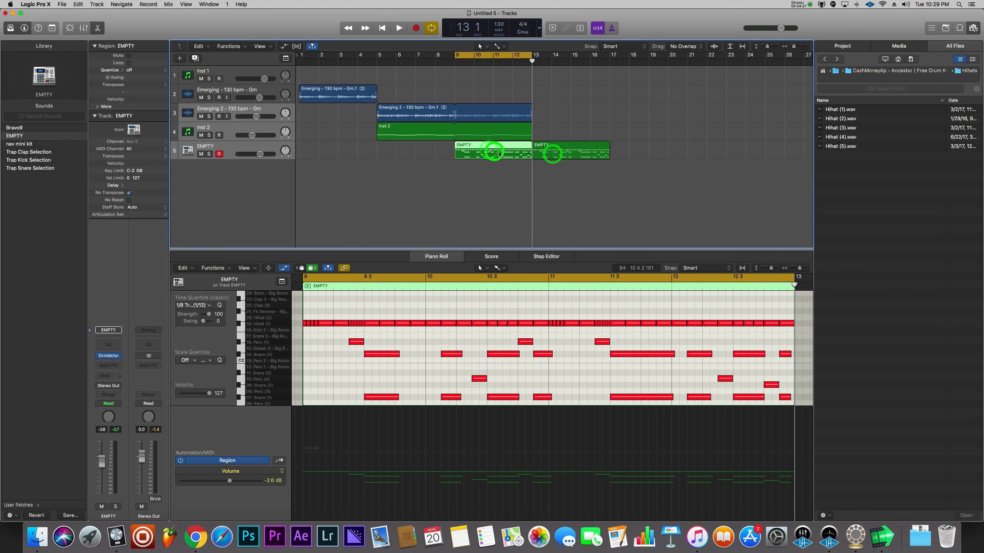
left_click(550, 154)
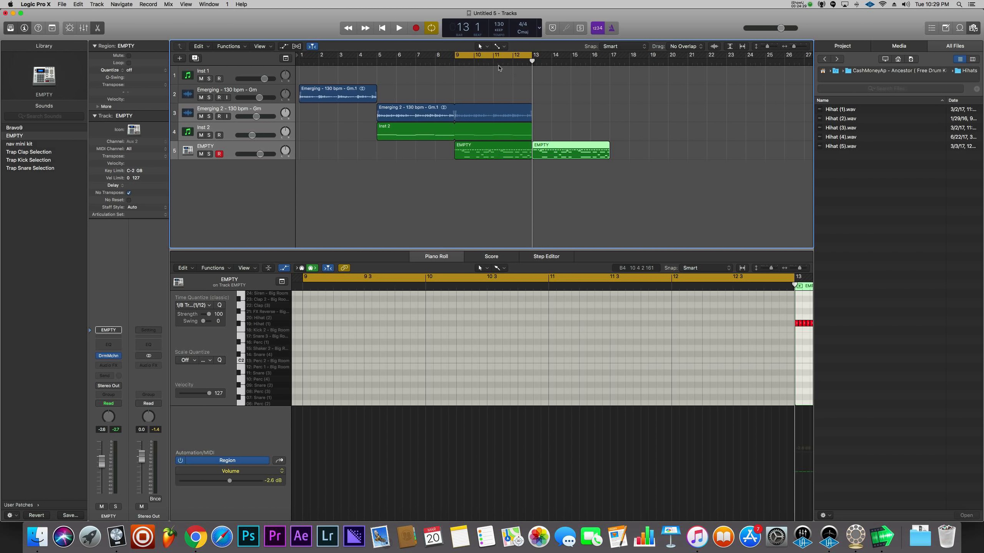
left_click_drag(489, 58, 564, 57)
left_click(358, 95)
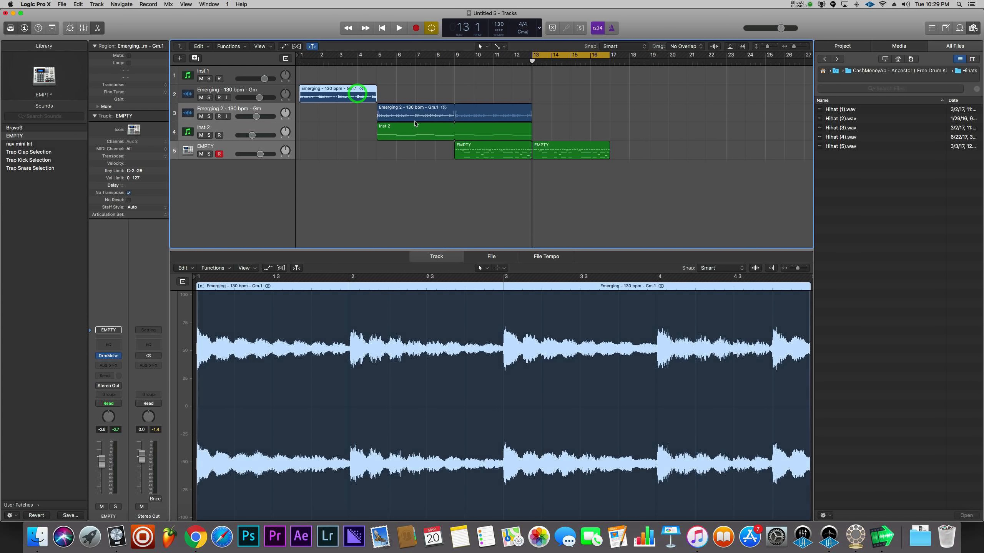
key("super+v")
key("super+z")
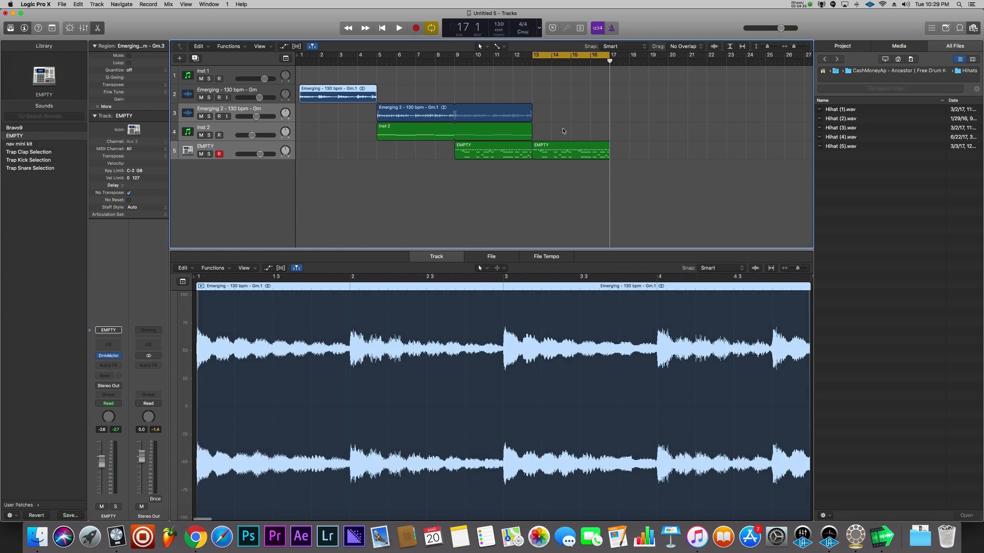
Paste a copy of the first Emerging region at bar 13 on its own track and play it.
left_click(533, 62)
left_click(249, 91)
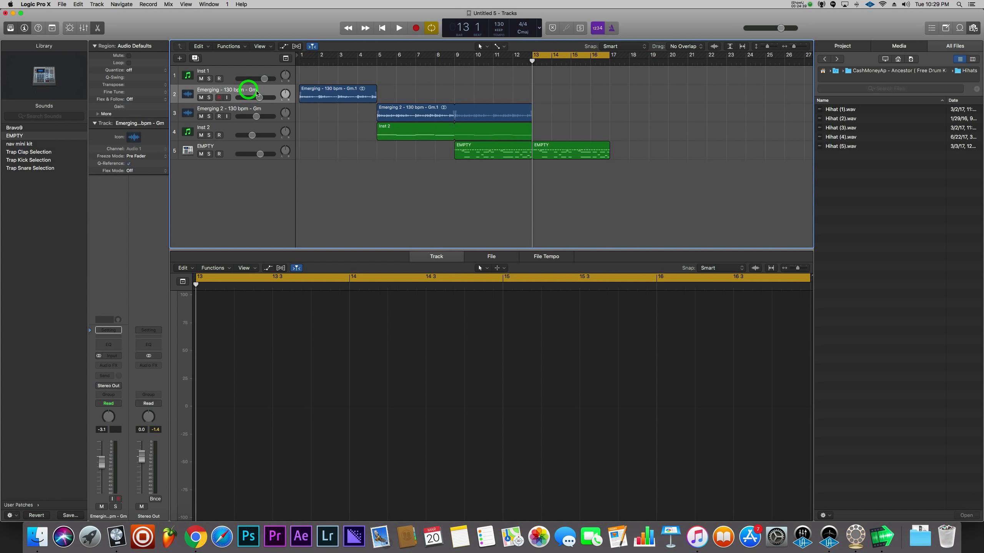
left_click(357, 89)
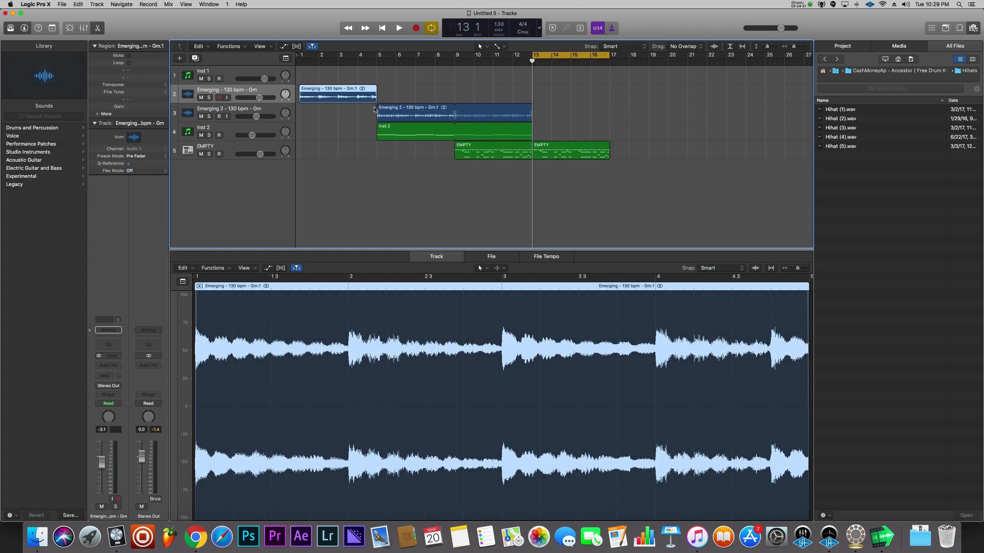
key("super+v")
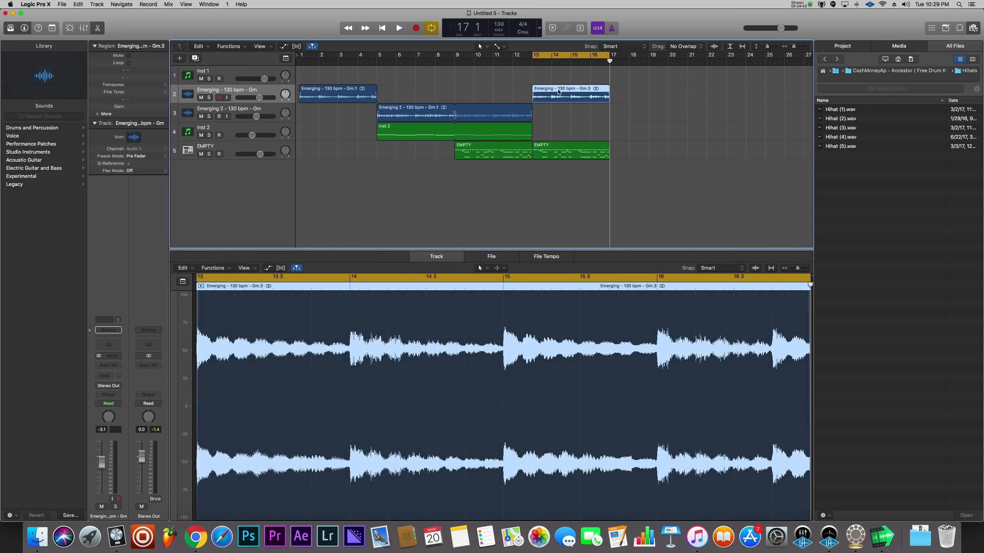
key("space")
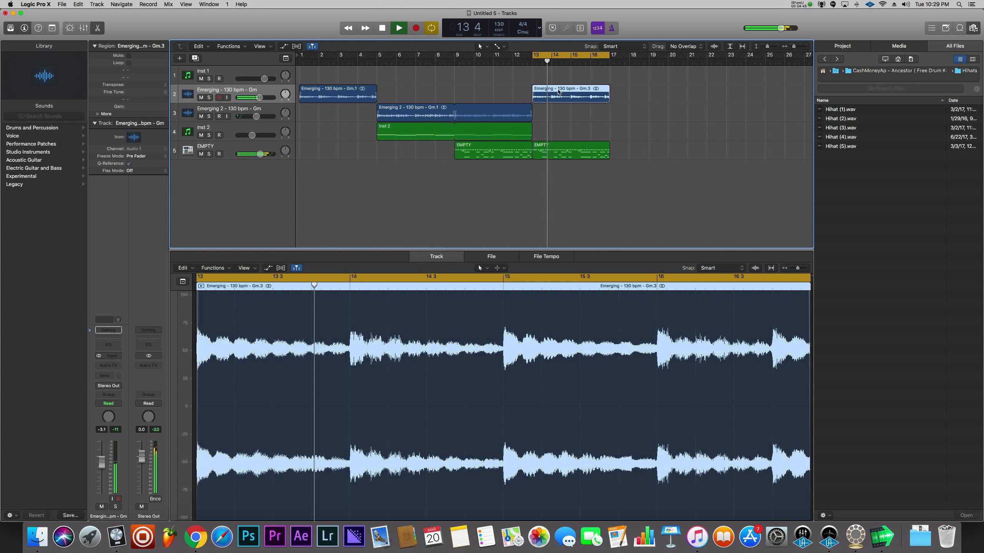
Add a Kick (4) note at the start of bar 13 in the second EMPTY region.
left_click(543, 150)
scroll(378, 328, "down", 5)
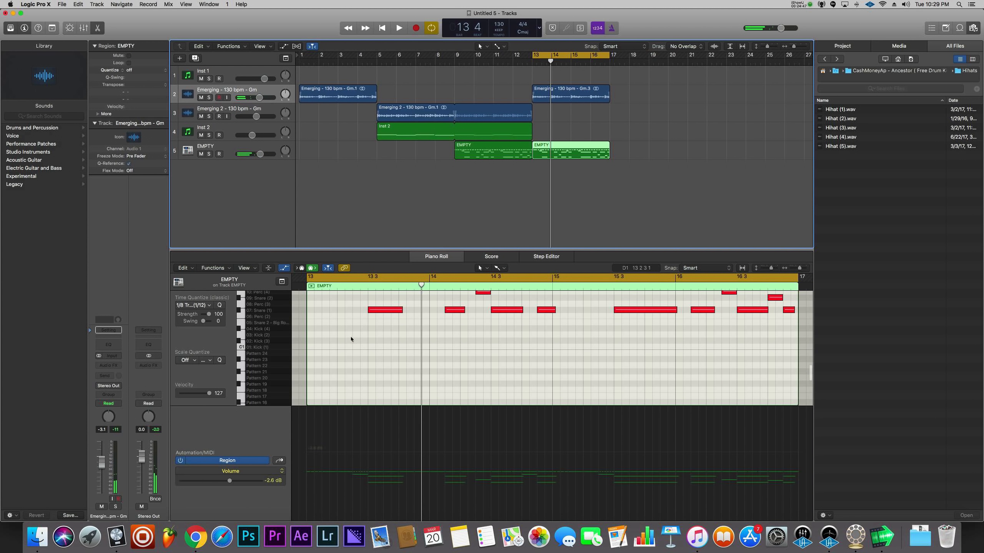
left_click(265, 343)
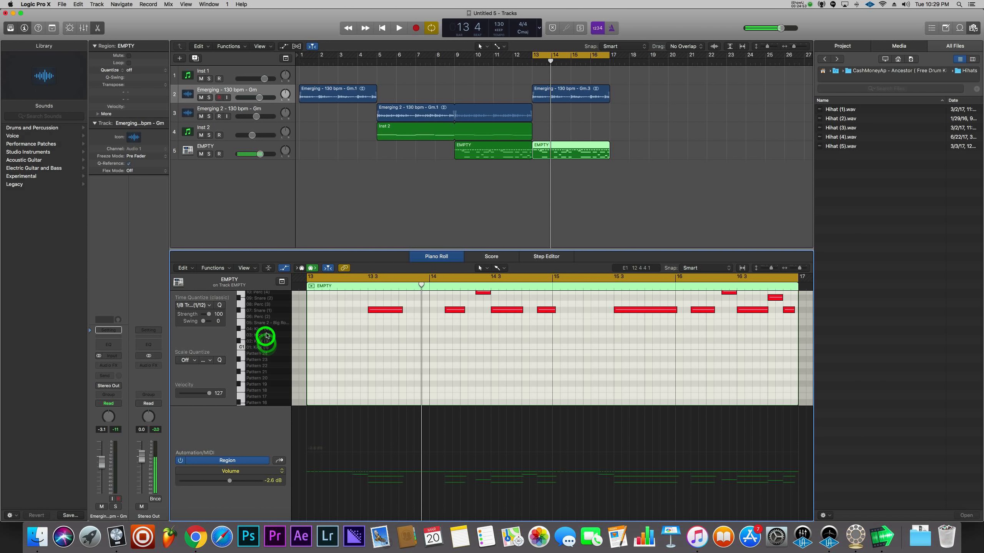
left_click(311, 329, "super")
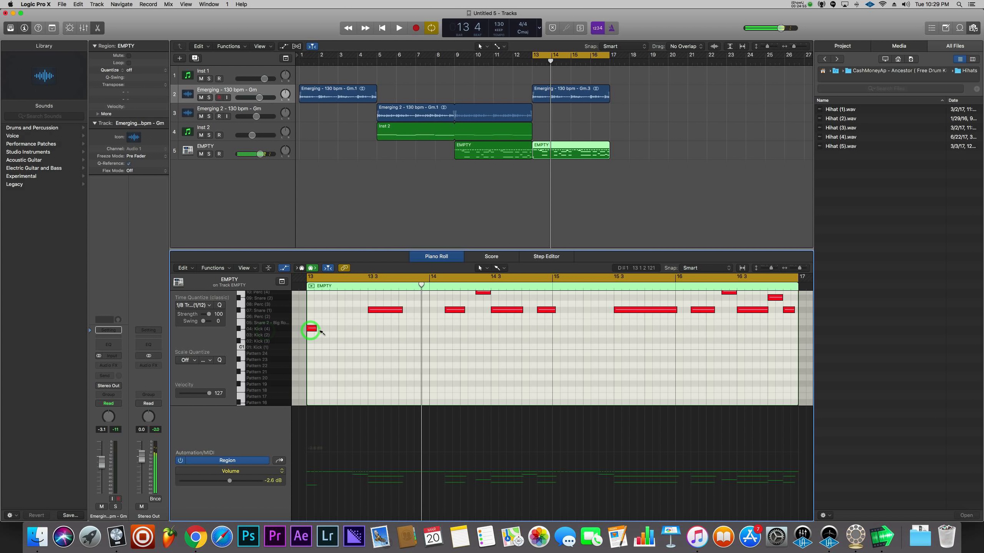
left_click(323, 329, "super")
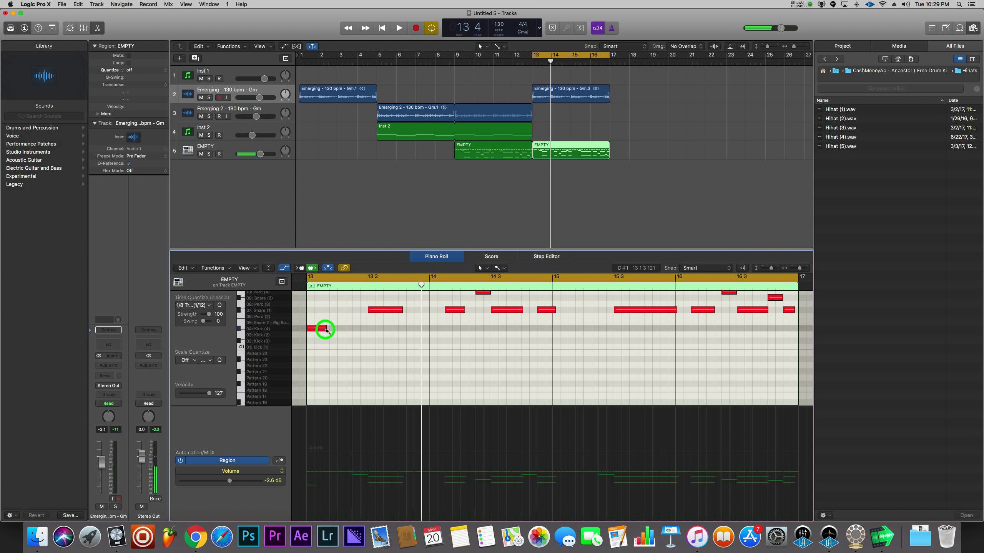
Set the time quantize to 1/8 Note and add a second Kick (4) note half a beat after the first.
left_click(205, 306)
left_click(207, 348)
left_click(324, 330, "super")
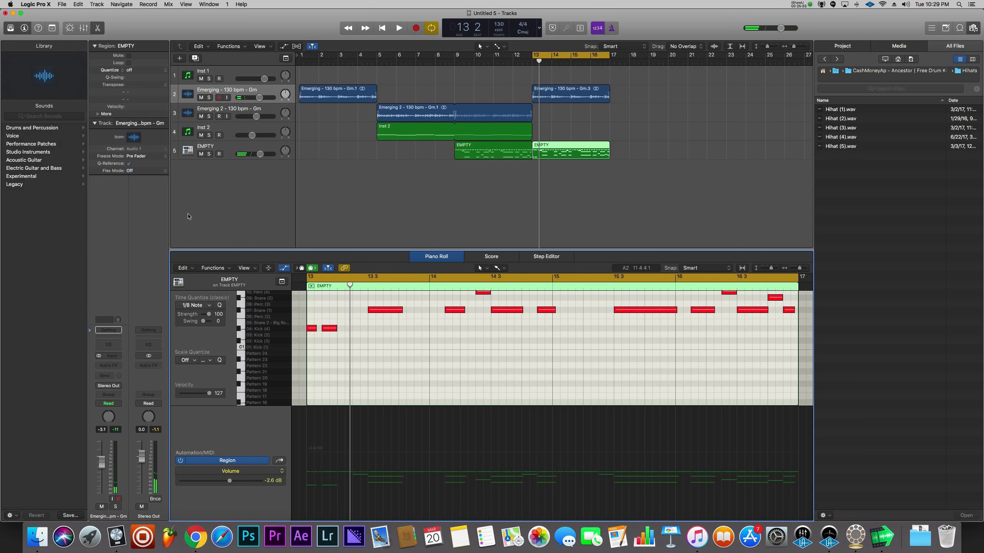
Open Drum Machine Designer for the EMPTY track, audition the Kick (1) and Kick (4) pads, and leave Kick (4) selected.
left_click(228, 150)
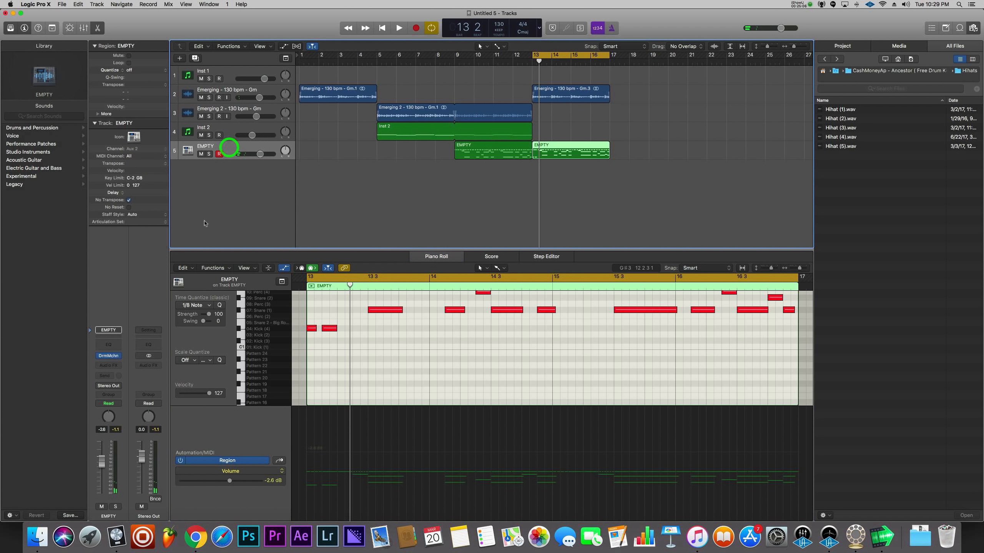
left_click(110, 359)
left_click(592, 271)
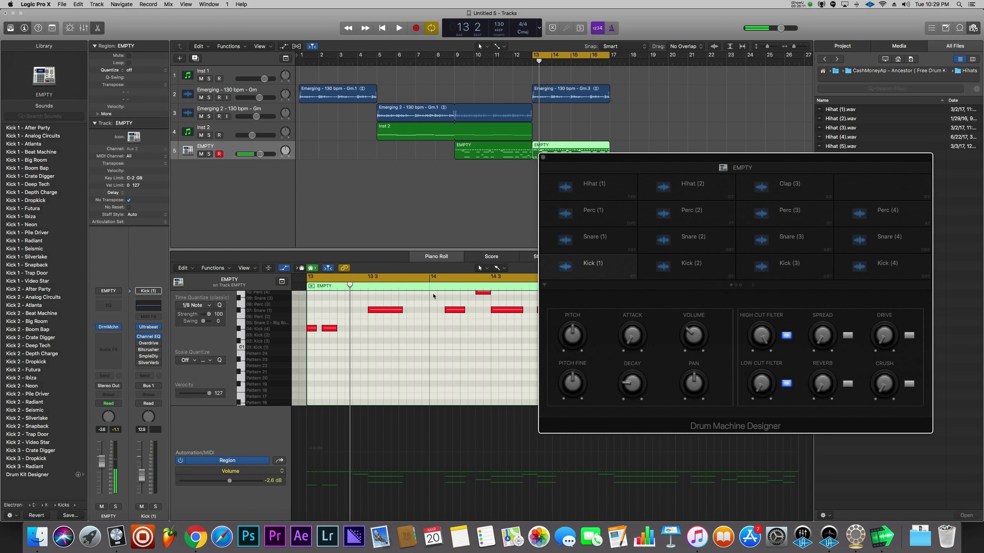
left_click(899, 270)
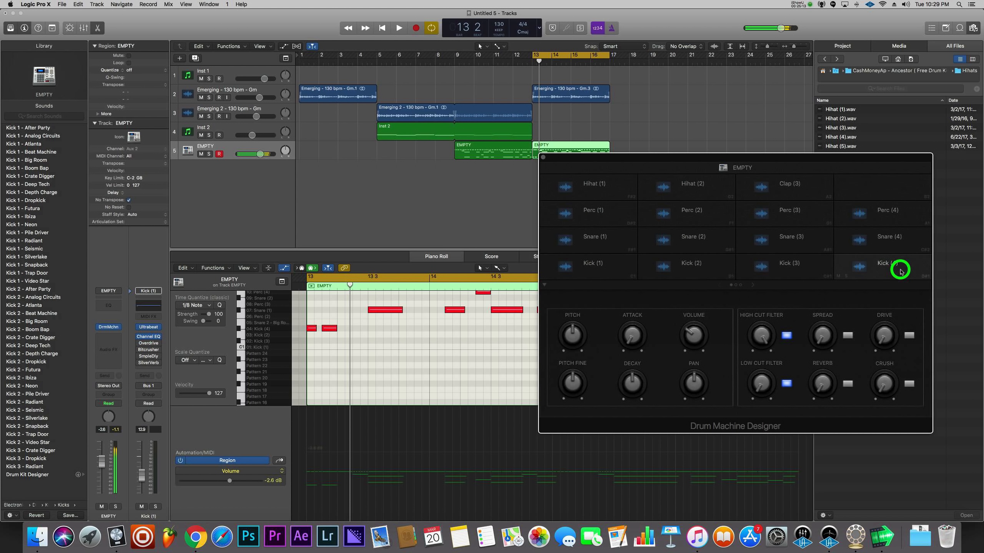
left_click(600, 267)
left_click(894, 274)
Adjust the Kick (4) pad's volume to about -12.7 dB while checking it in playback, and close the Drum Machine Designer window.
left_click_drag(699, 336, 697, 330)
key("space")
key("space")
left_click(159, 434)
key("space")
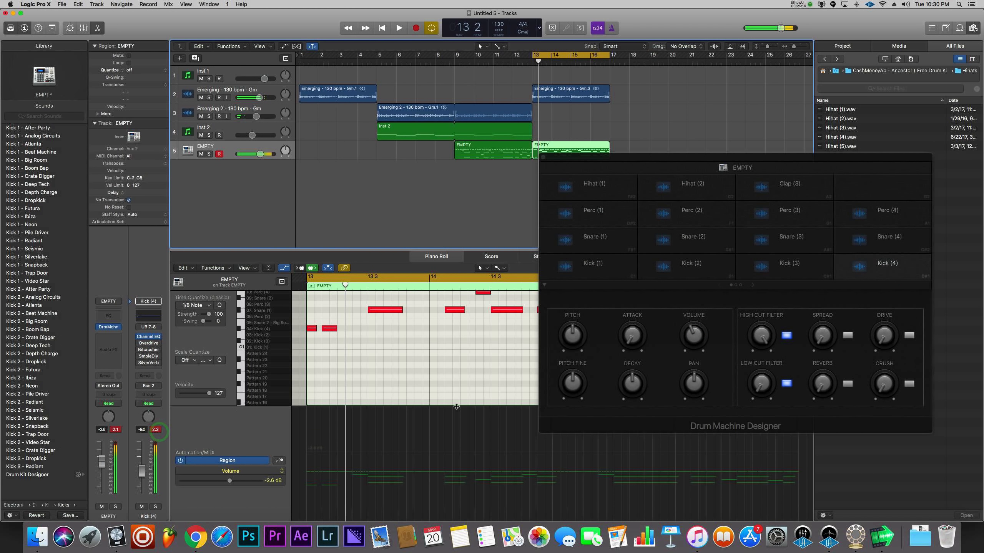
left_click(887, 274)
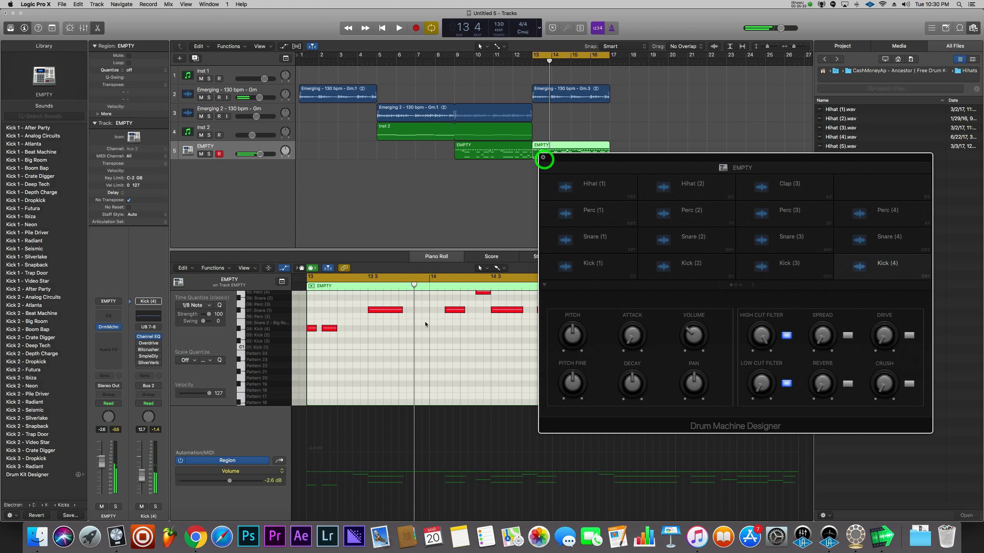
left_click(543, 157)
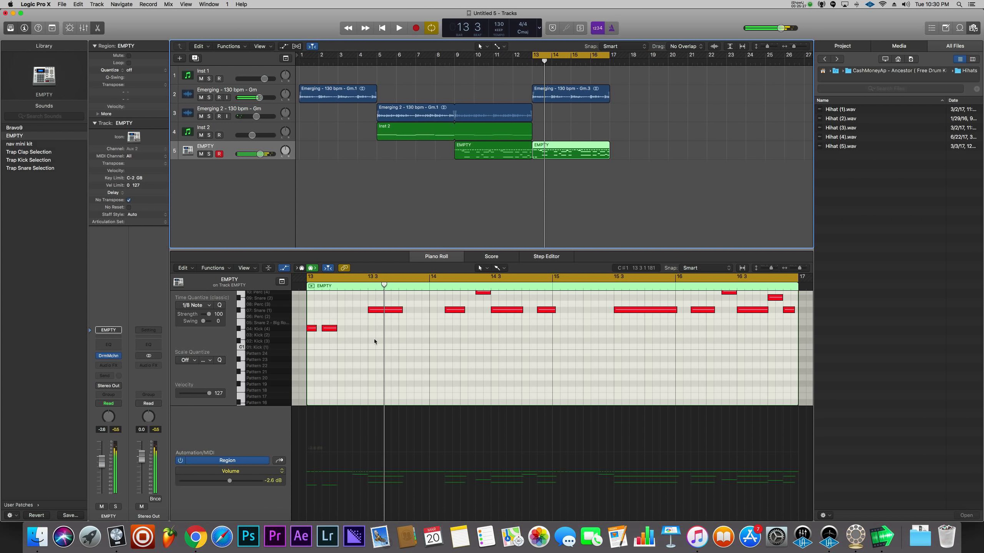
Add a Kick (4) note on beat 4 of bar 13 in the second EMPTY region.
scroll(378, 340, "up", 2)
left_click(400, 352)
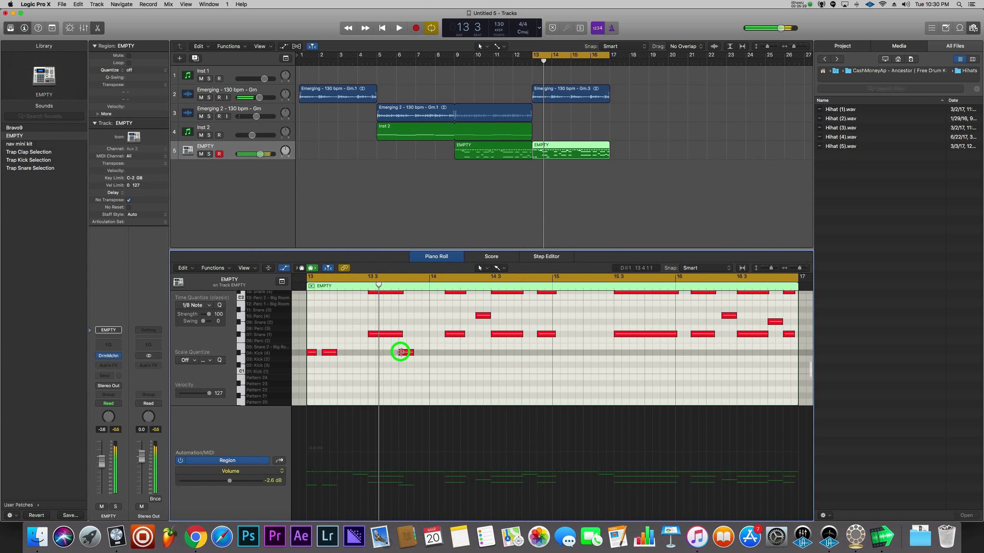
Add Kick (4) notes on beat 2 and half a beat after beat 3 of bar 14, checking the placement in playback.
key("space")
left_click(434, 353)
key("space")
key("space")
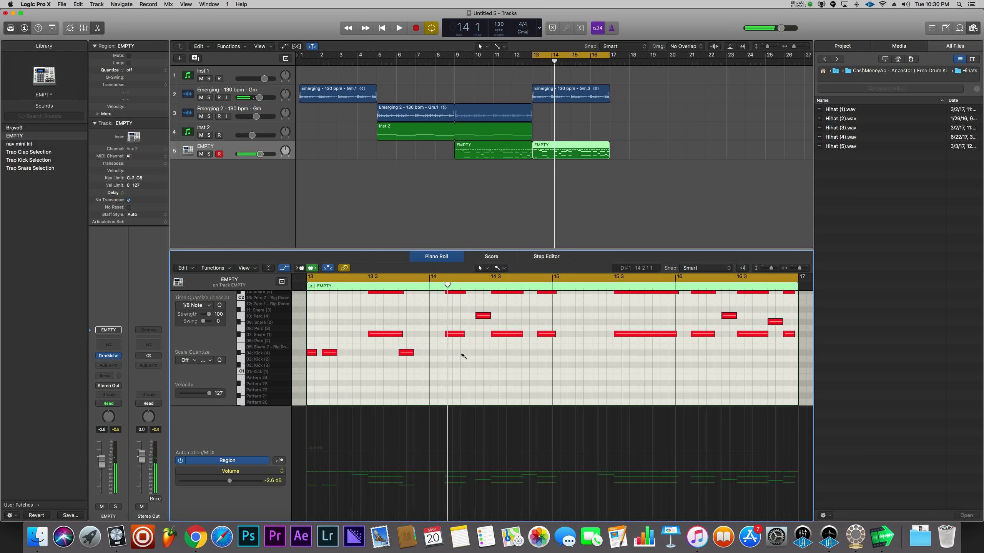
key("space")
scroll(449, 359, "up", 2)
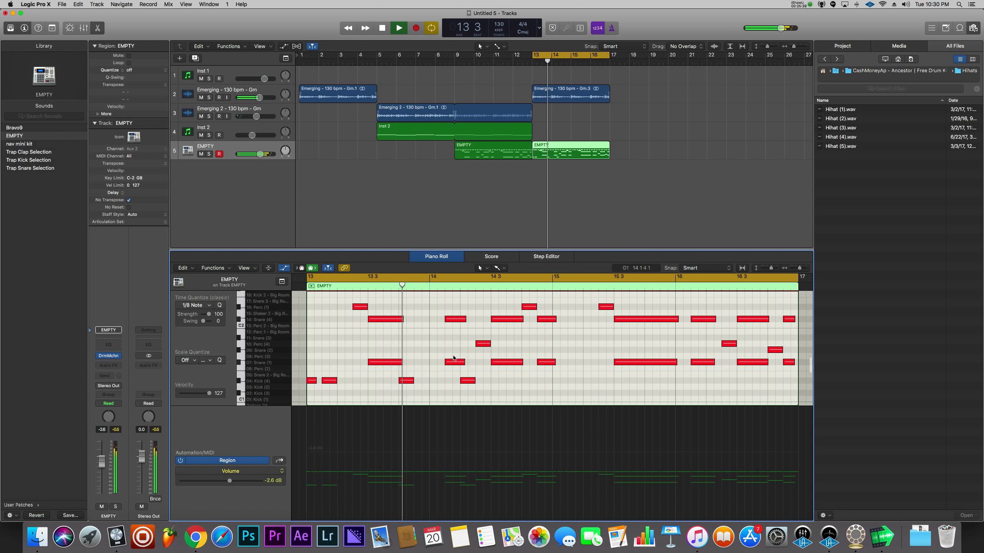
key("space")
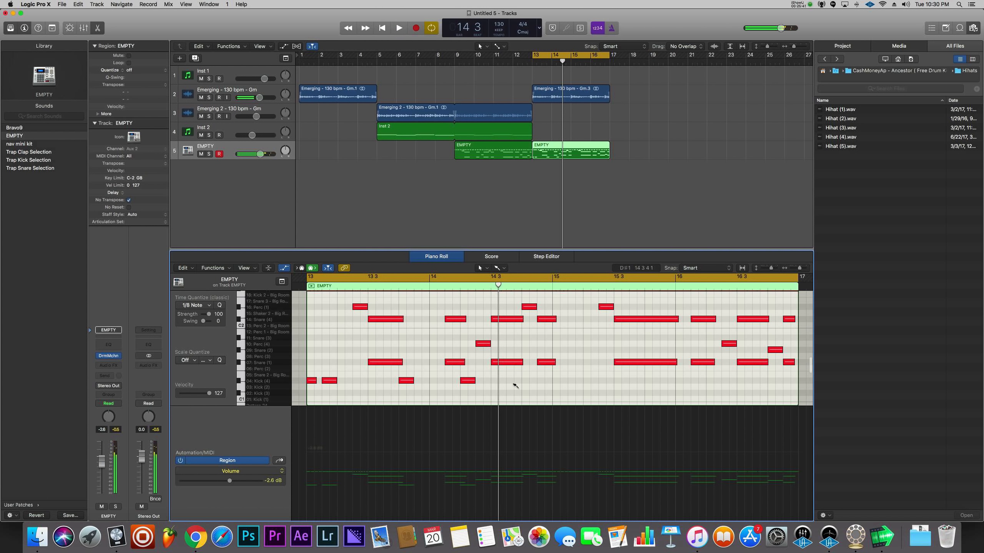
left_click(513, 381)
key("space")
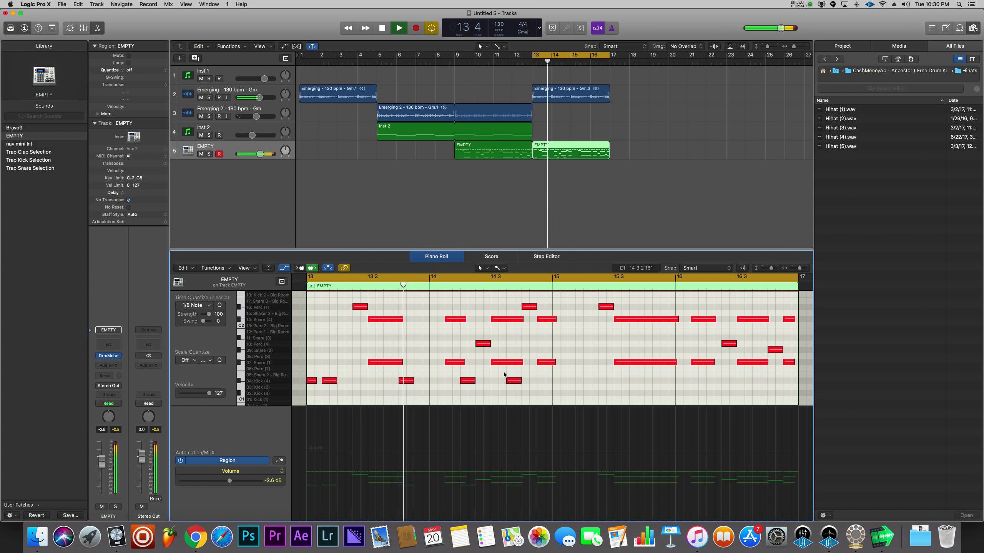
Add four Kick (4) notes in bar 15: on beat 1, half a beat after it, half a beat after beat 3, and on beat 4.
key("space")
left_click(575, 380)
key("space")
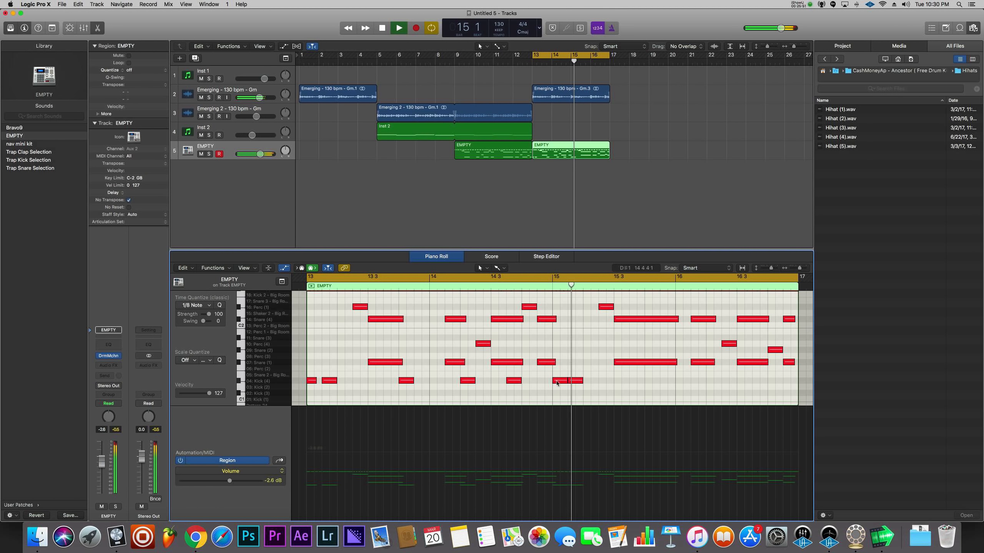
key("space")
left_click(635, 381)
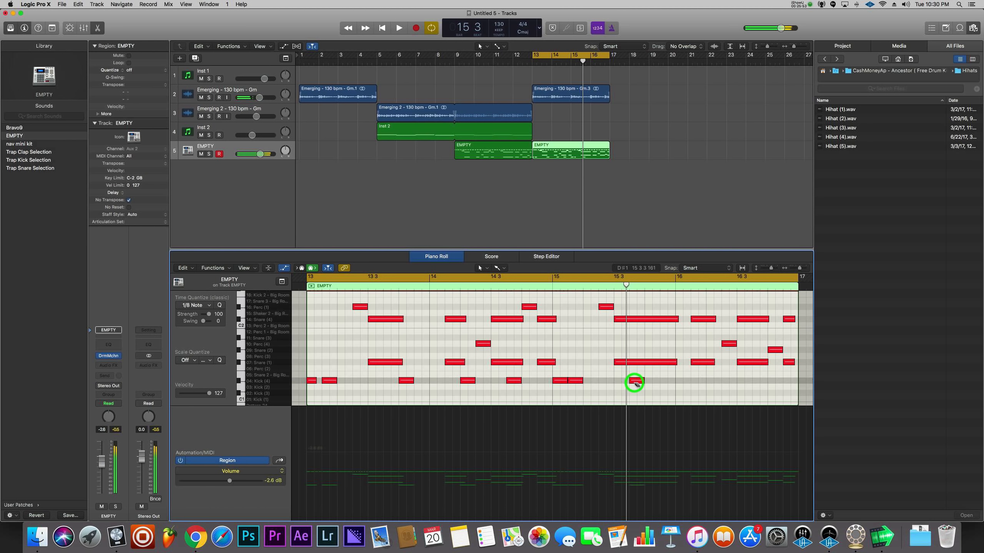
left_click(652, 381)
key("space")
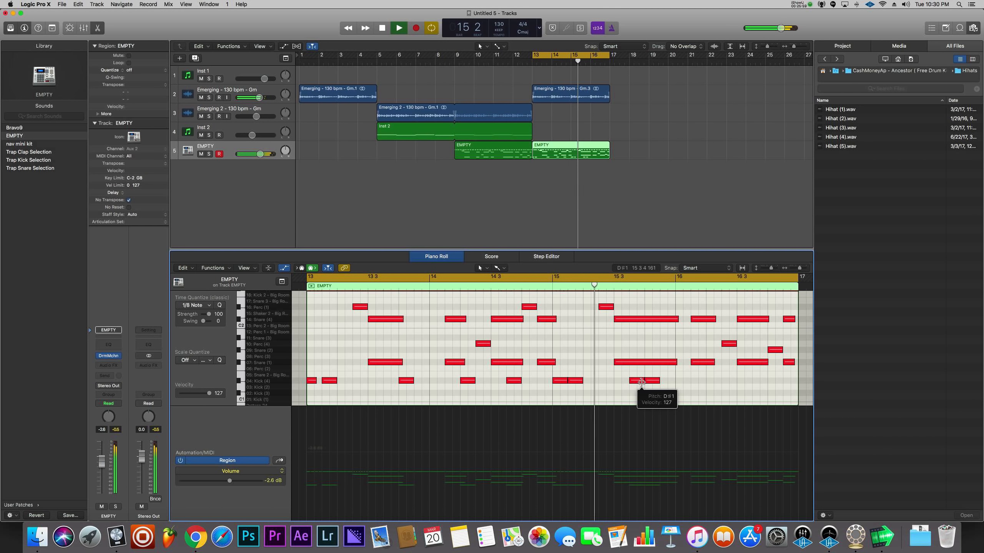
Add Kick (4) notes in bar 16 on beat 2 and half a beat after beats 3 and 4, and play the pattern back.
key("space")
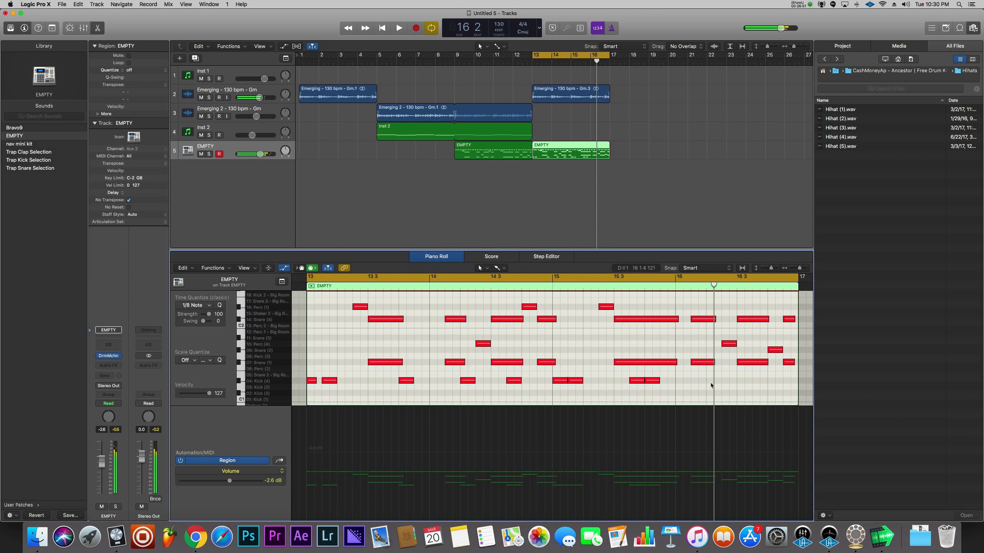
key("space")
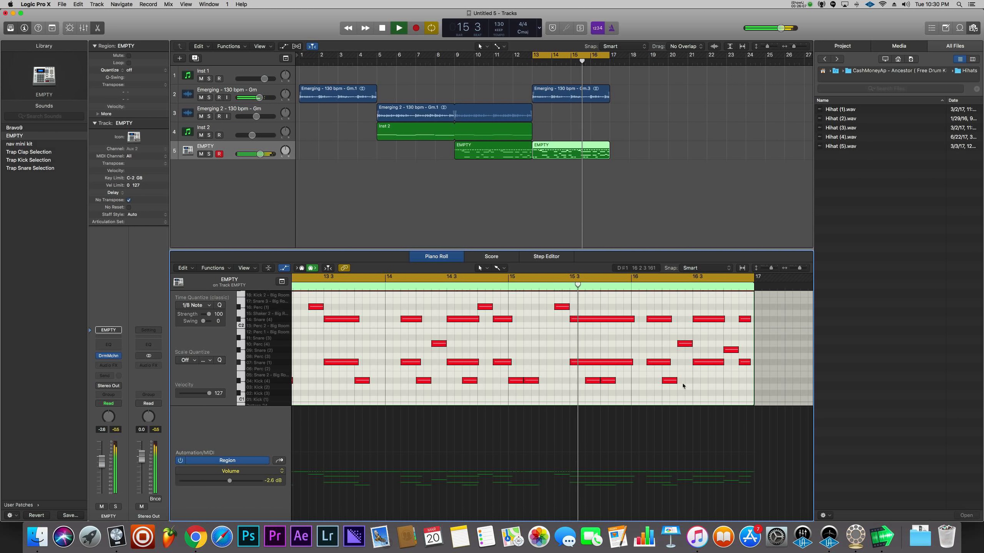
key("space")
left_click(713, 380)
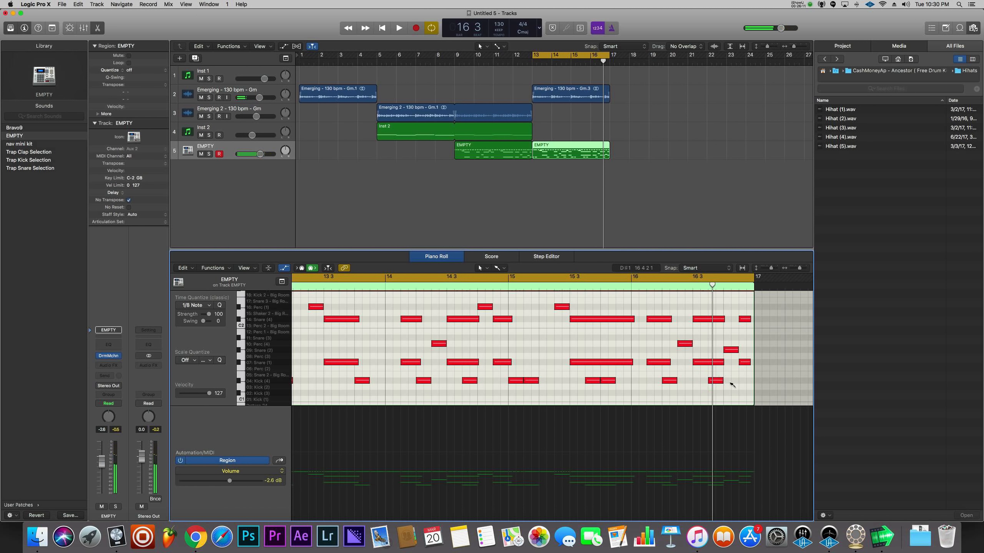
key("space")
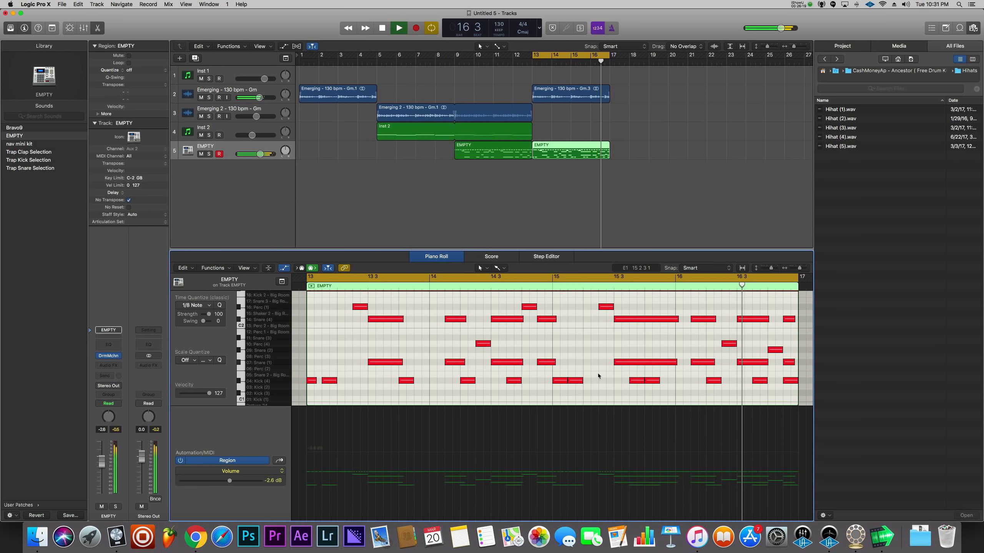
Select all 12 Kick (4) notes in the region and move them down to the Kick (2) row.
left_click(545, 342)
left_click_drag(303, 372, 784, 386)
scroll(423, 386, "down", 2)
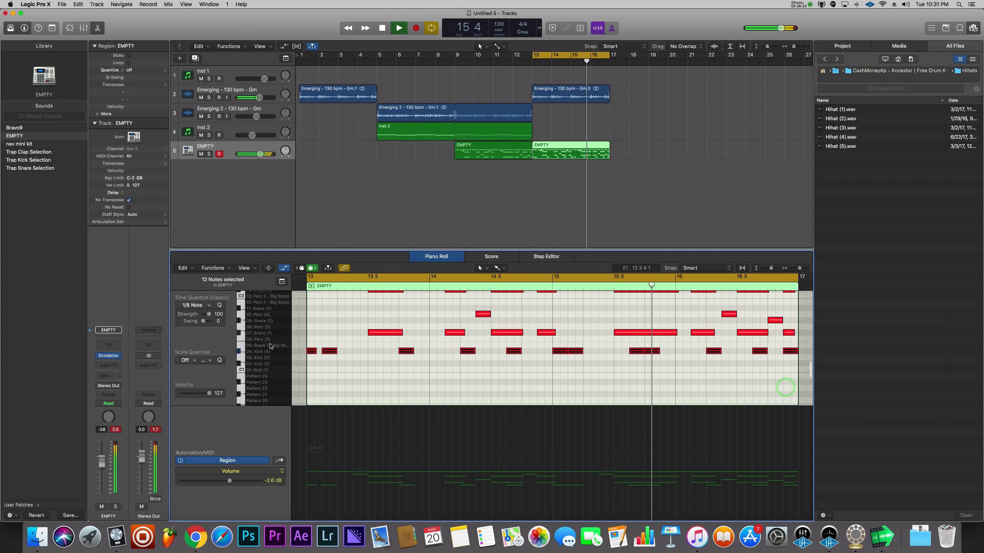
left_click(311, 351)
mouse_move(311, 352)
left_mouse_down()
mouse_move(313, 369)
mouse_move(312, 357)
left_mouse_up()
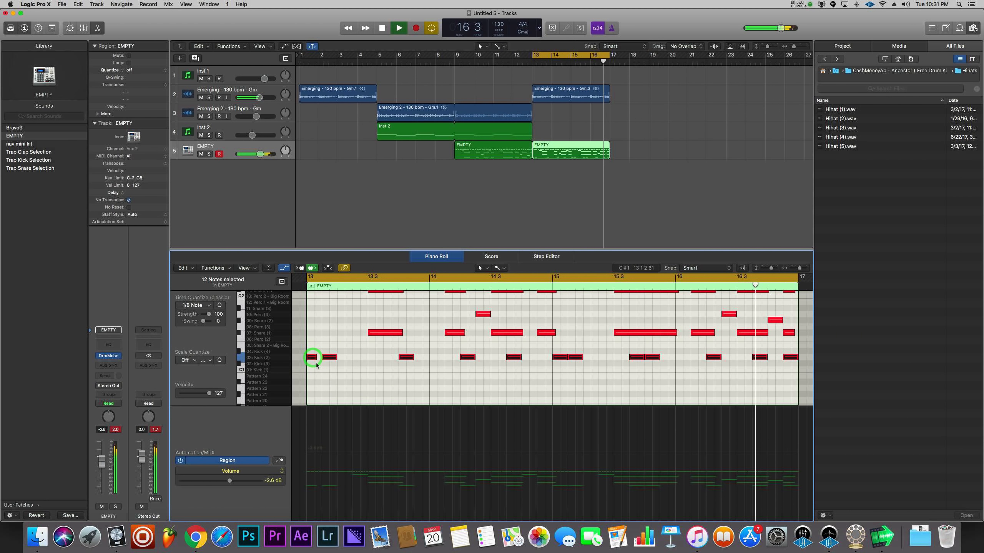
Open Drum Machine Designer, adjust the Kick (2) pad's volume to about -14.2 dB during playback, and close the window.
left_click(116, 430)
left_click(109, 357)
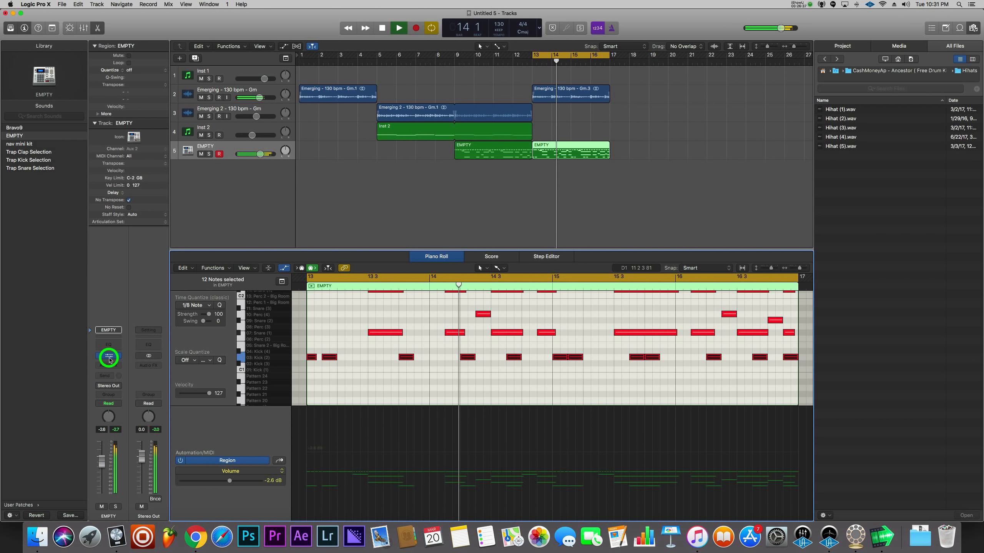
left_click(712, 266)
left_click(691, 335)
left_click_drag(692, 335, 692, 332)
left_click(155, 429)
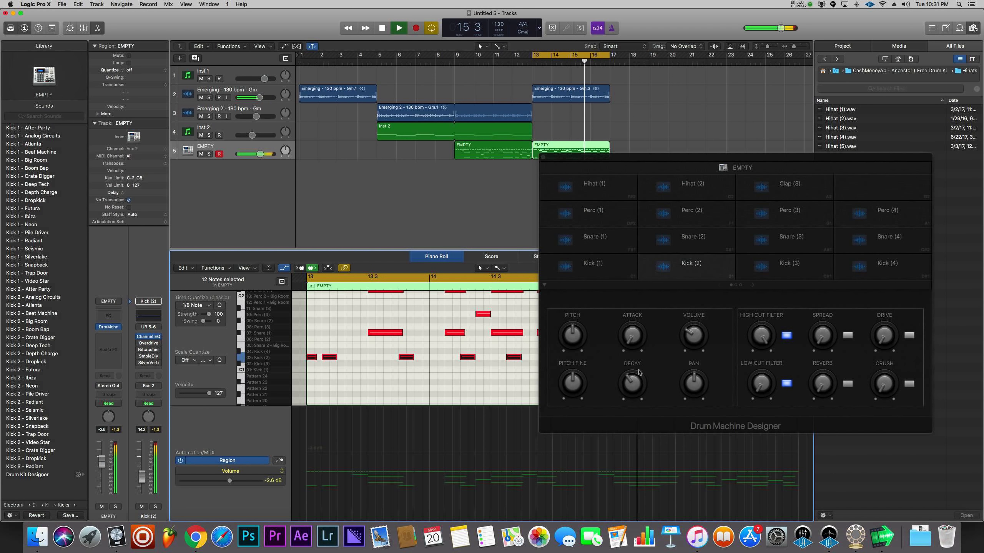
left_click(543, 157)
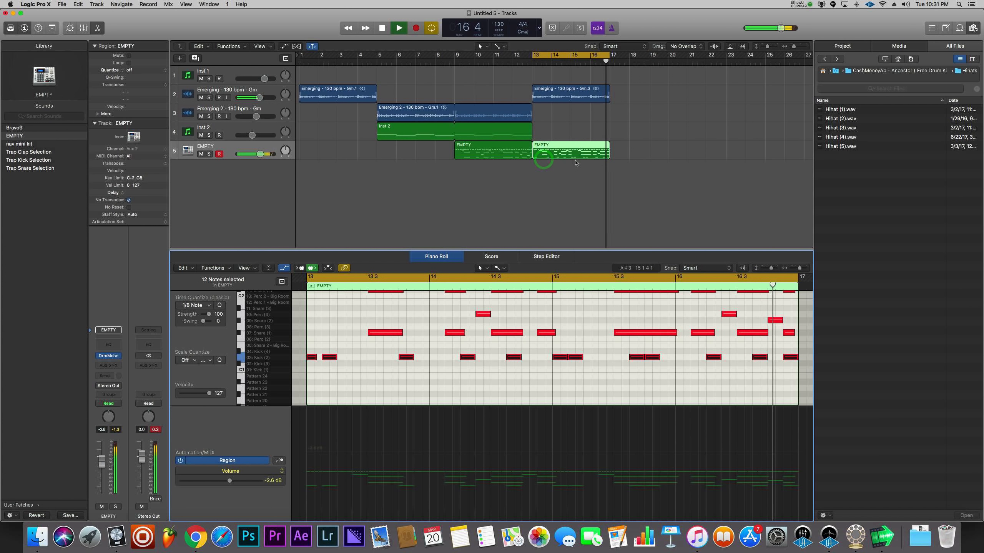
Stop playback, create a new software instrument track, and load the EXS24 sampler on it.
key("space")
left_click(180, 59)
left_click(585, 135)
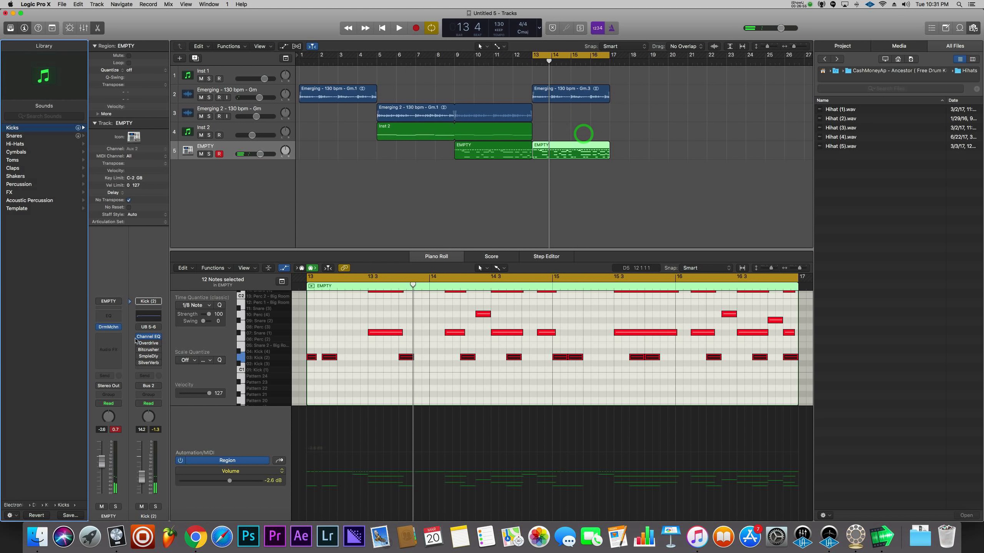
left_click(120, 357)
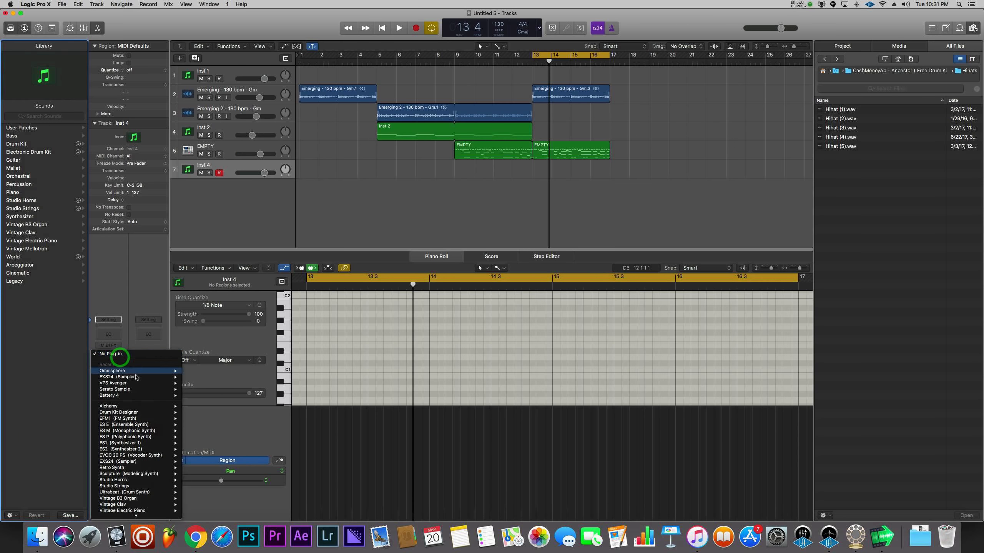
mouse_move(141, 379)
left_click(201, 382)
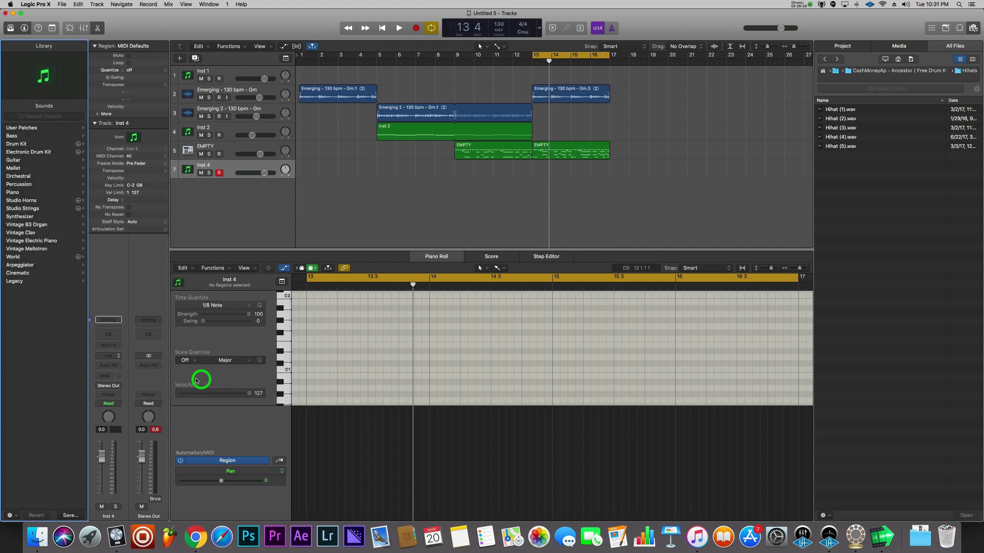
Load the 808 new new instrument into EXS24, check its zones in the instrument editor, and close both windows.
left_click(196, 61)
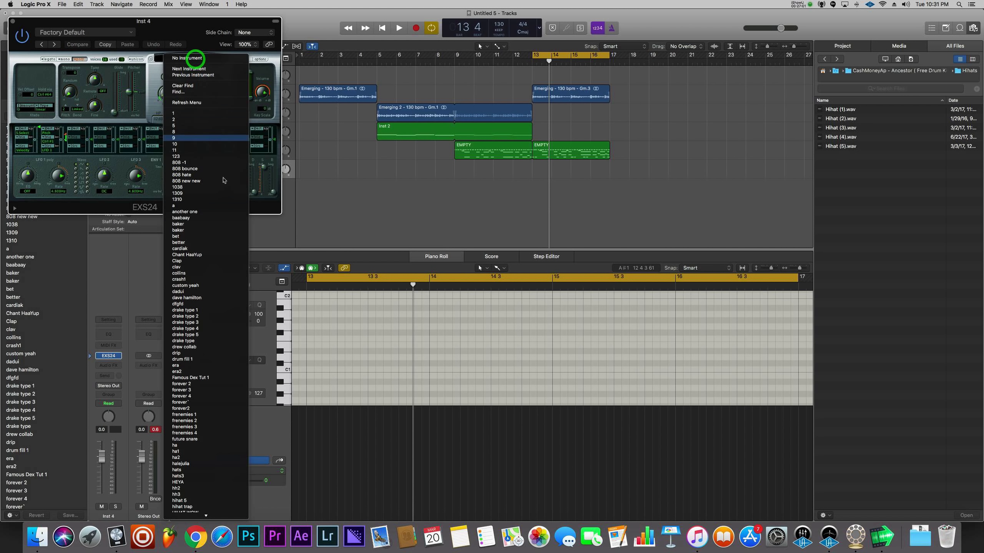
left_click(198, 182)
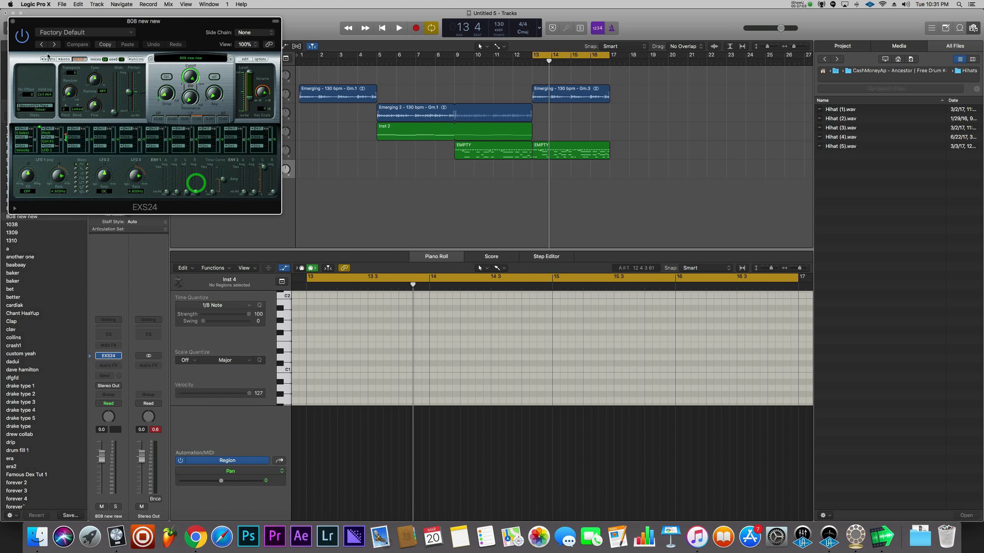
left_click(247, 62)
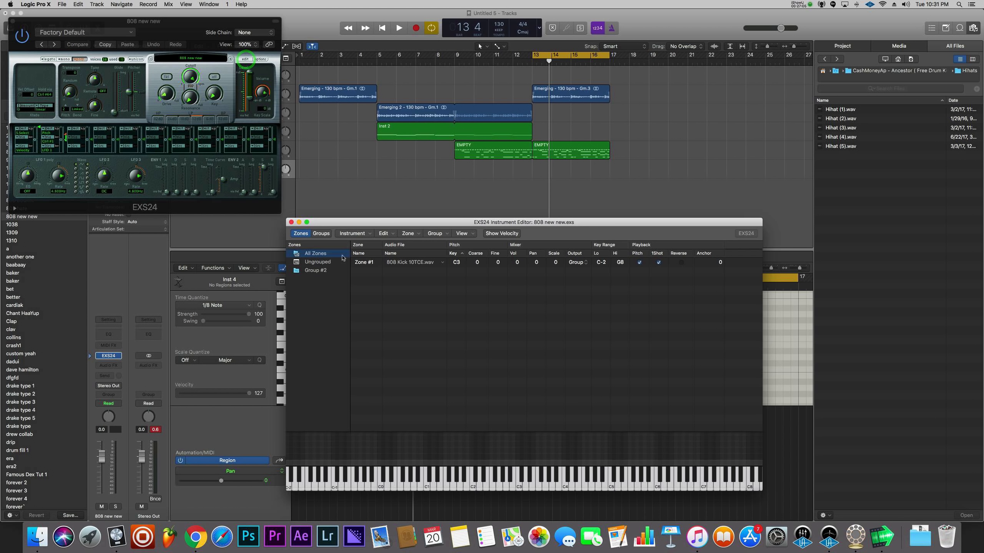
left_click(291, 223)
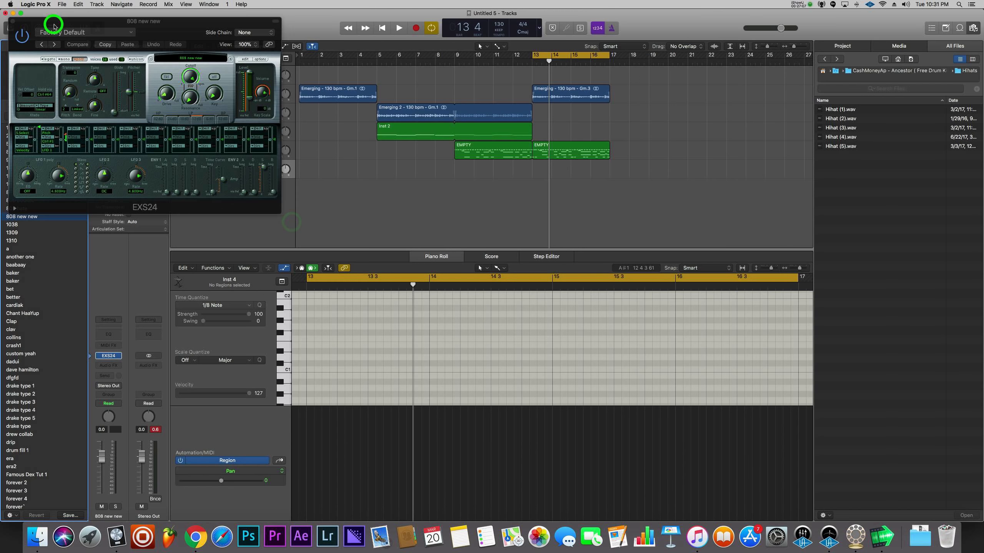
left_click_drag(54, 26, 100, 167)
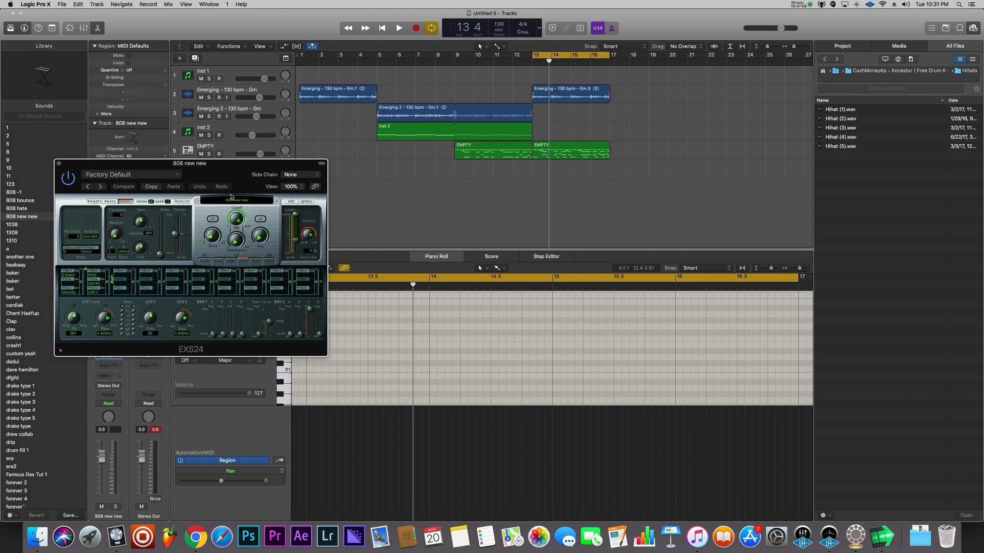
left_click(59, 164)
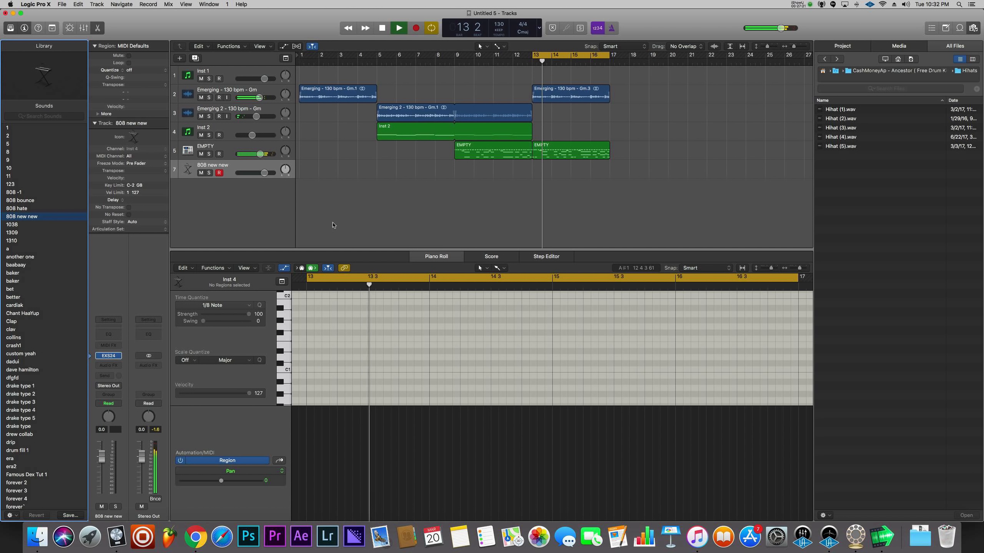
Copy the 12 Kick (2) notes from the EMPTY region at bar 13 and close the Color palette.
left_click(564, 155)
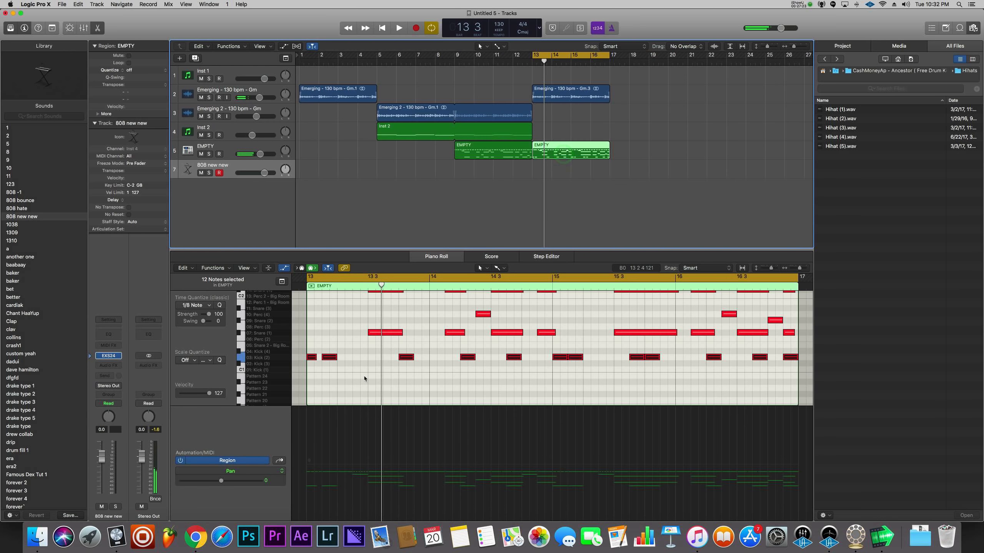
scroll(364, 378, "down", 5)
left_click_drag(603, 363, 348, 355)
key("alt+c")
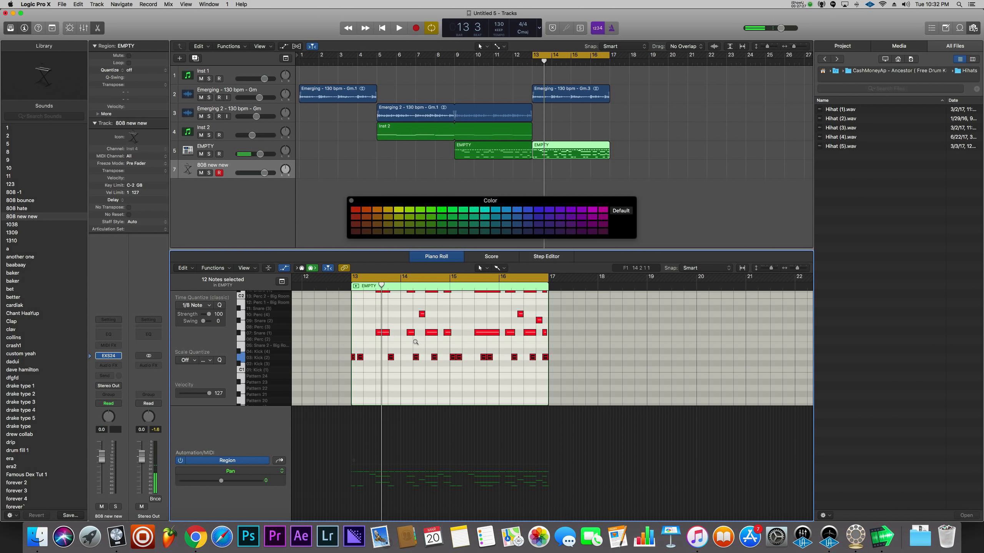
left_click(352, 201)
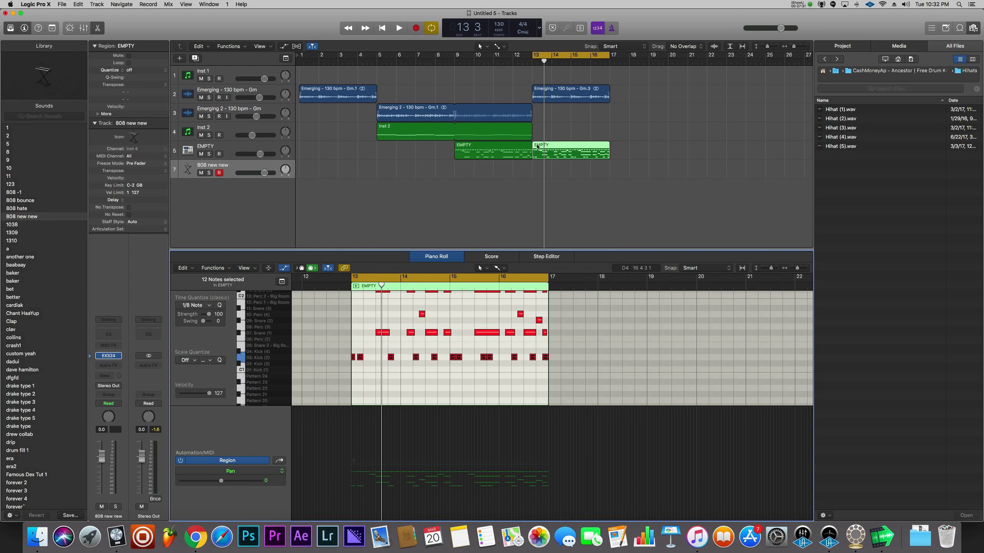
Create an empty region from bar 13 to bar 17 on the 808 new new track and paste the kick notes at bar 13.
left_click(535, 173)
left_click(503, 46)
left_click(509, 66)
left_click_drag(539, 174, 610, 175)
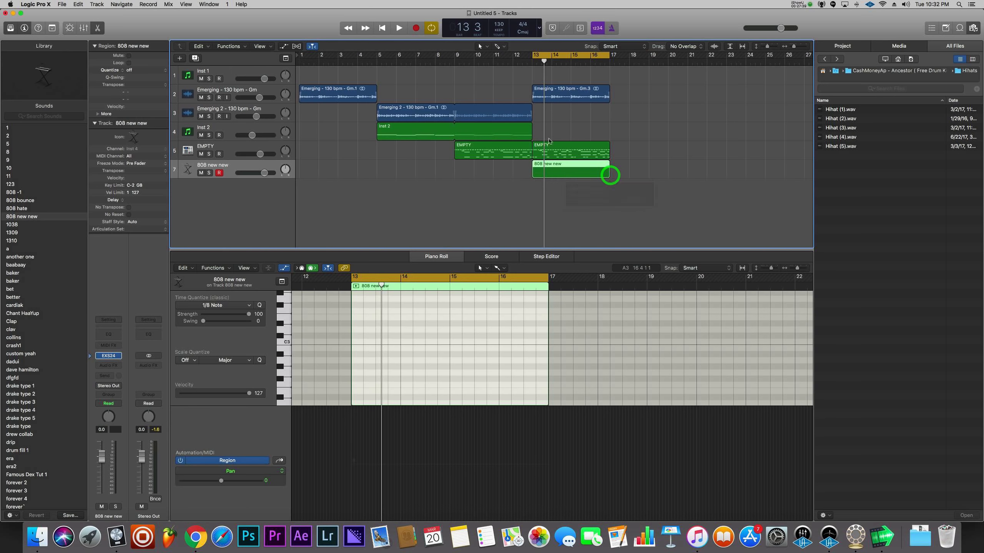
left_click(531, 62)
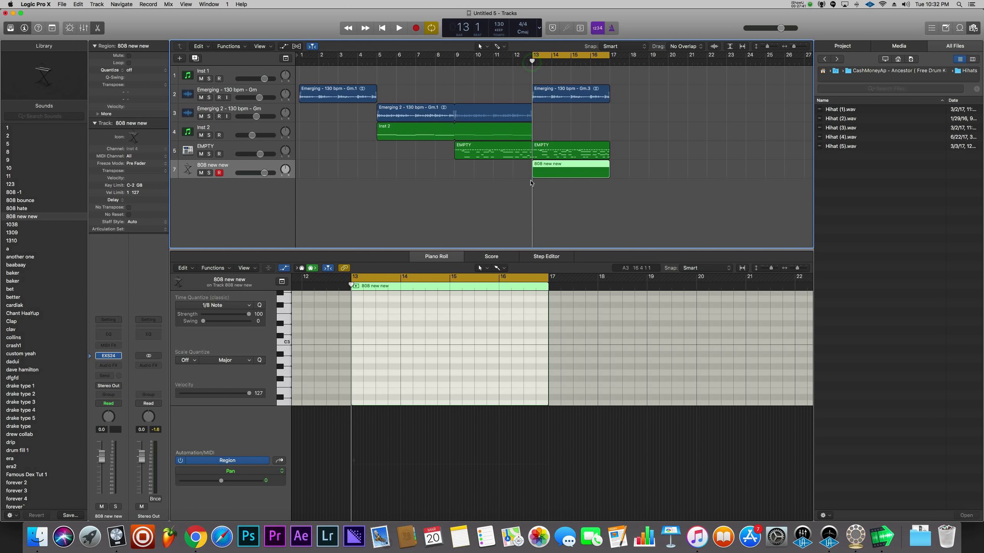
key("super+v")
scroll(455, 350, "down", 5)
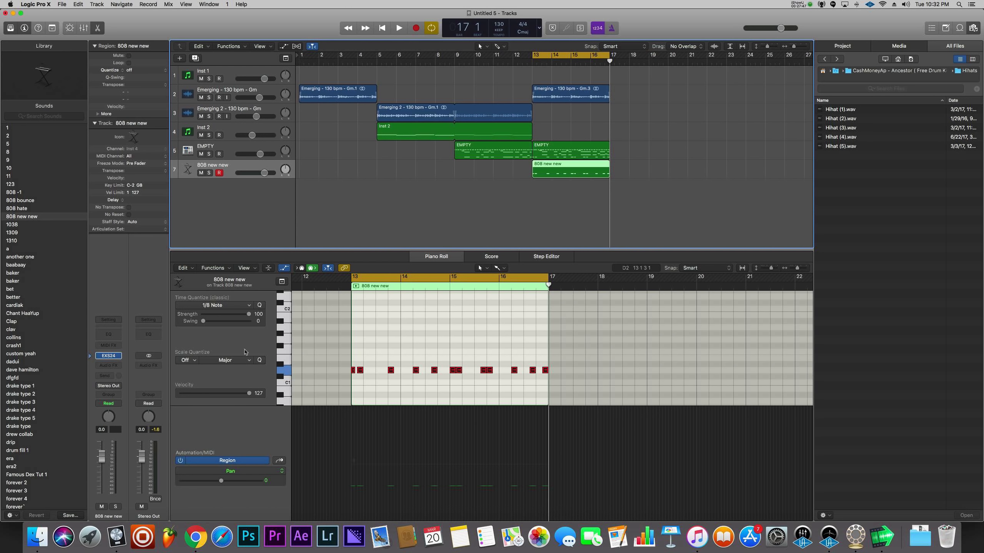
Insert the Tuner metering plug-in as an audio effect on the 808 new new track.
left_click(117, 369)
mouse_move(138, 507)
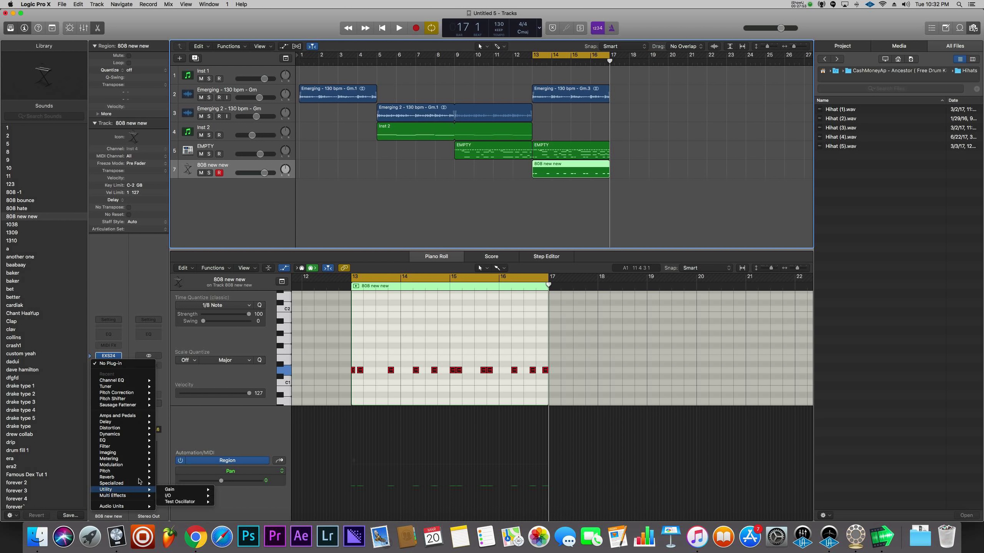
mouse_move(137, 460)
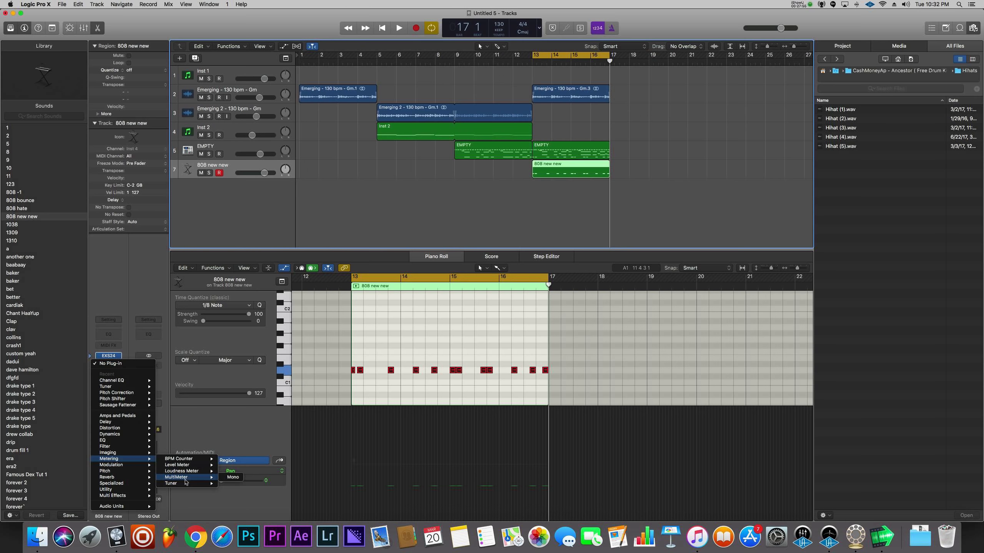
left_click(233, 484)
Move the 12 pasted notes in the 808 new new region up to C3 and reposition the Tuner window.
key("space")
left_click_drag(353, 373, 354, 310)
scroll(352, 357, "up", 3)
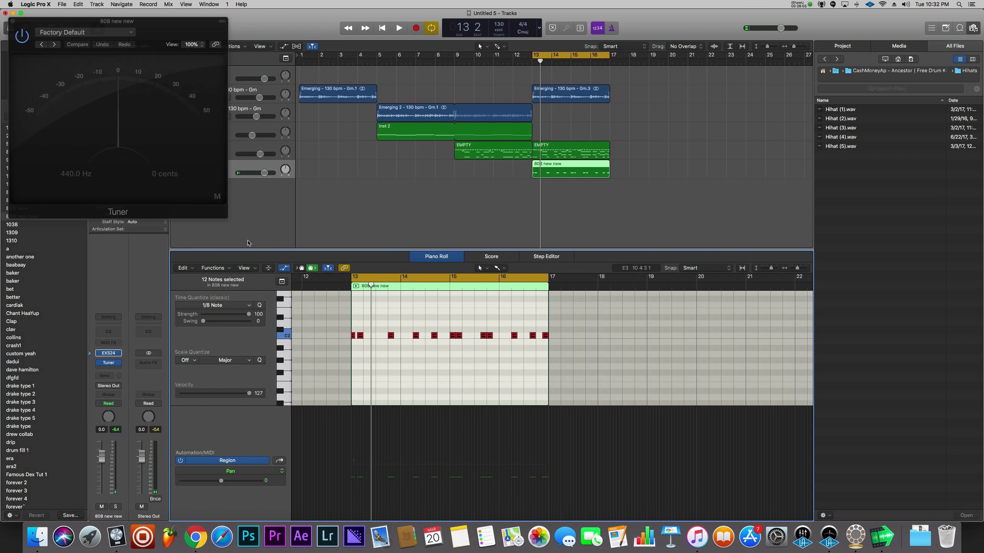
left_click_drag(156, 26, 277, 38)
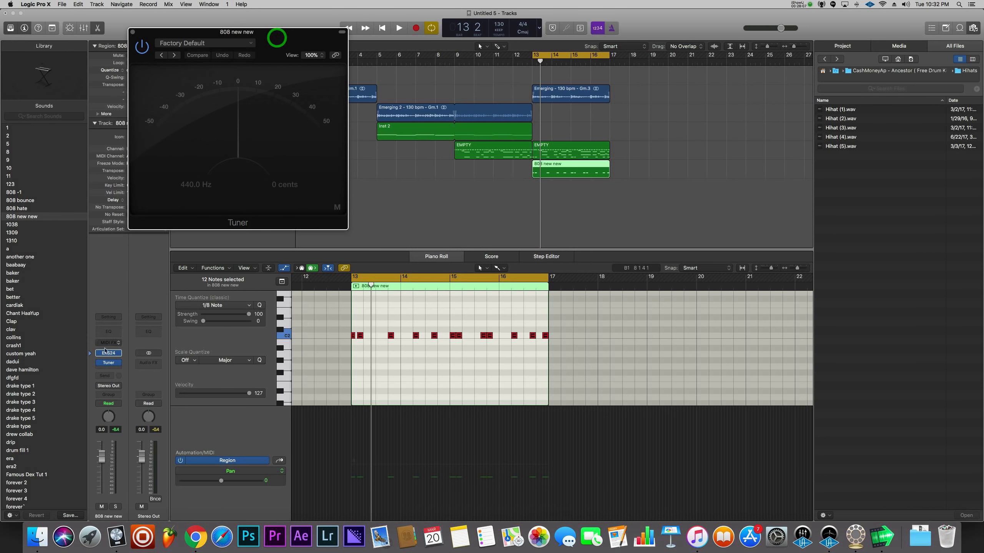
Open the EXS24 on the 808 new new track and lower its coarse tune until the Tuner reads C.
left_click(108, 354)
left_click_drag(236, 177, 541, 109)
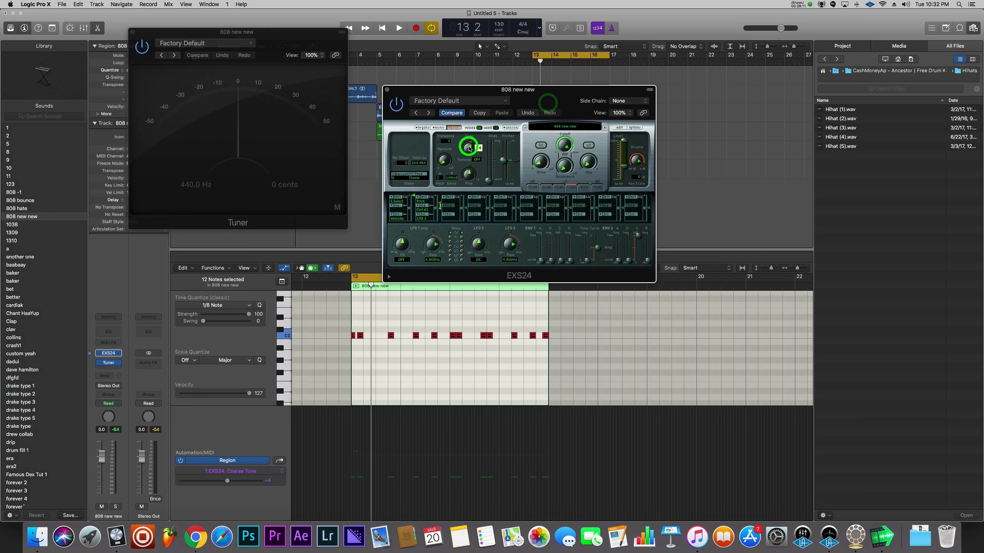
key("space")
key("space")
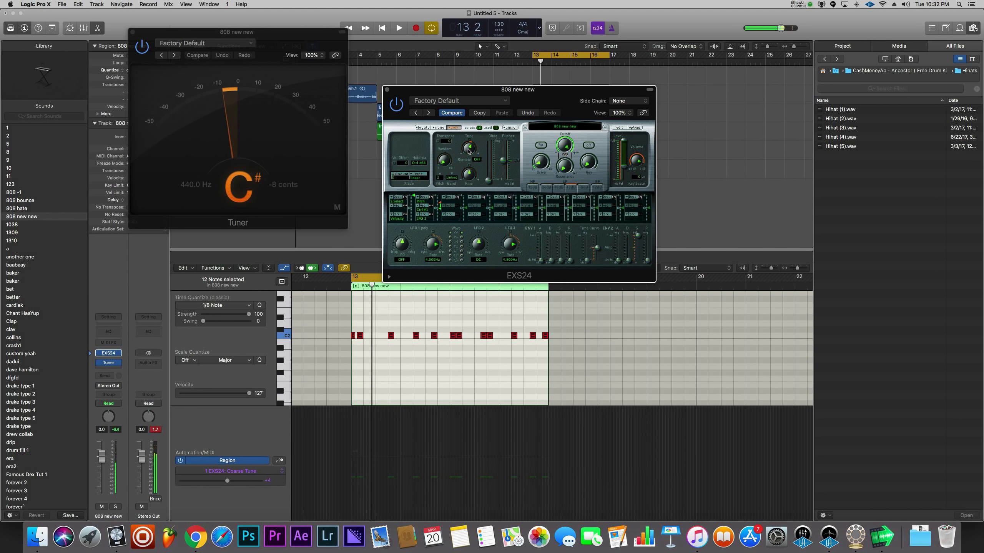
key("space")
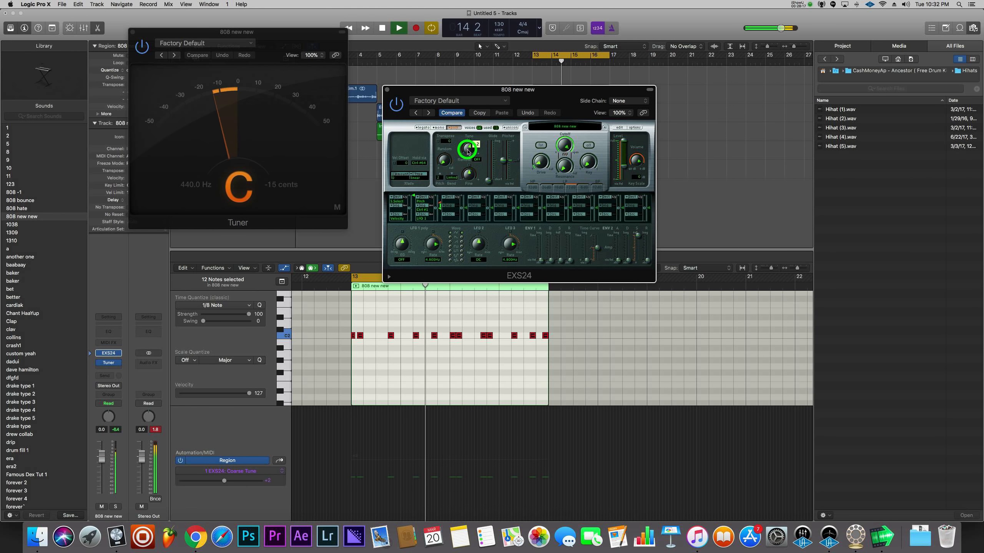
left_click_drag(468, 155, 469, 151)
key("space")
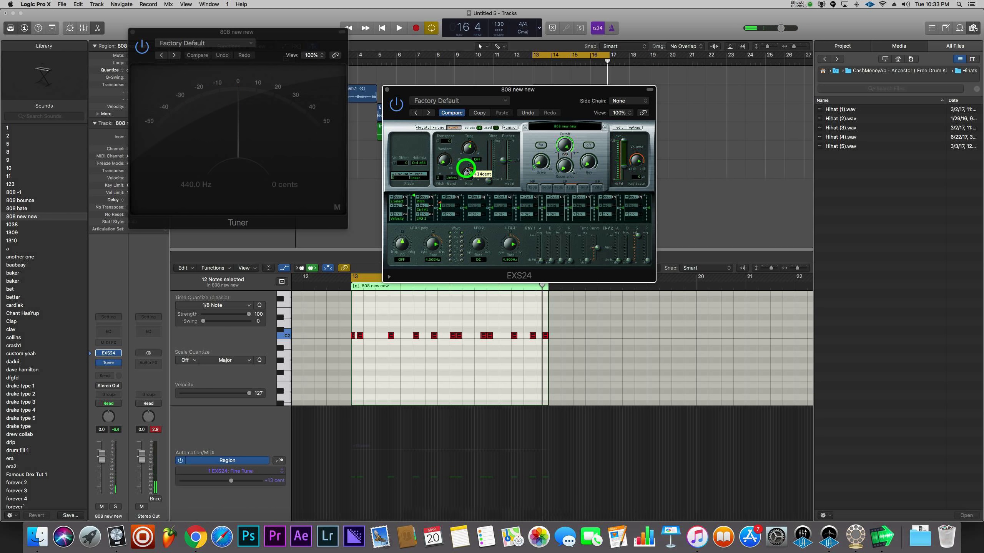
Set the EXS24 fine tune to +13 cents against the Tuner during playback, and close both plug-in windows.
key("space")
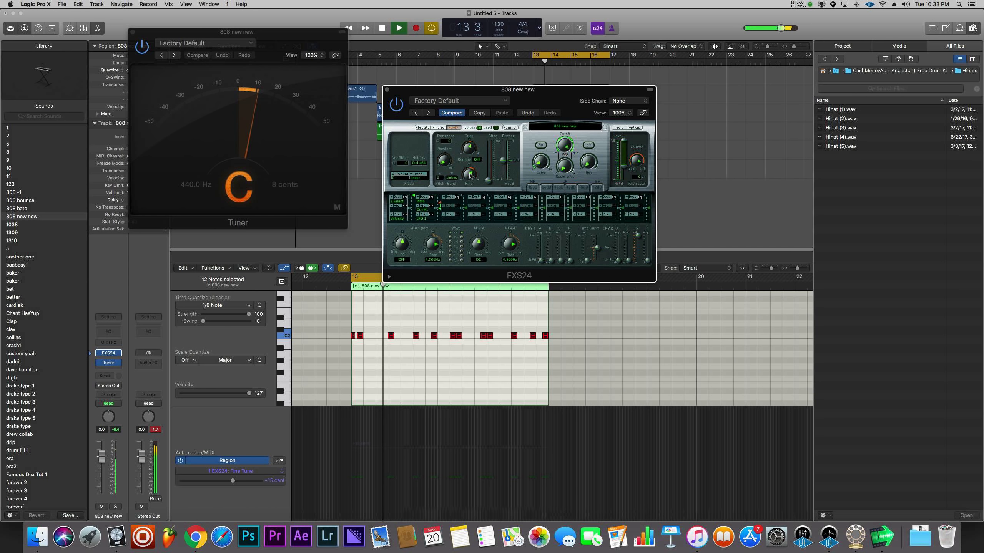
left_click(470, 175)
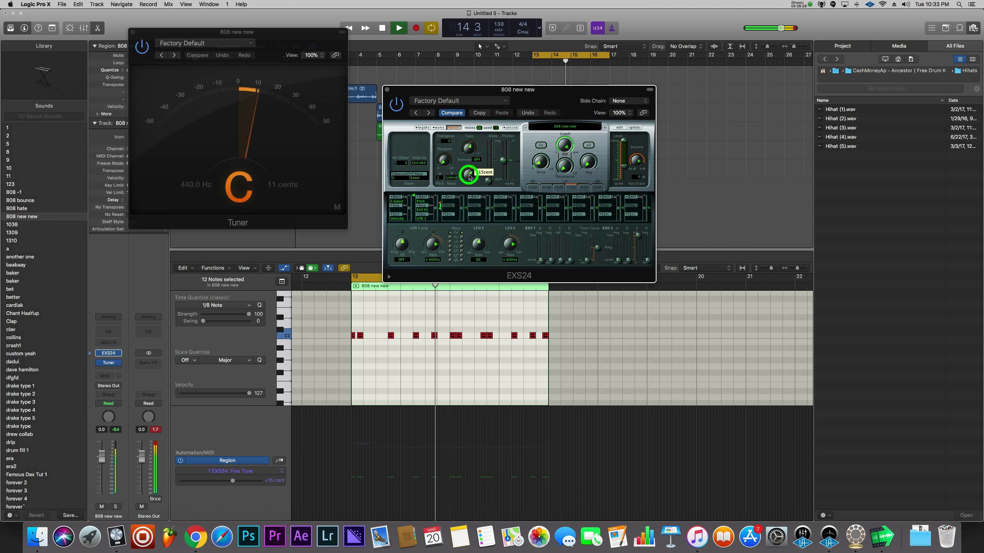
key("space")
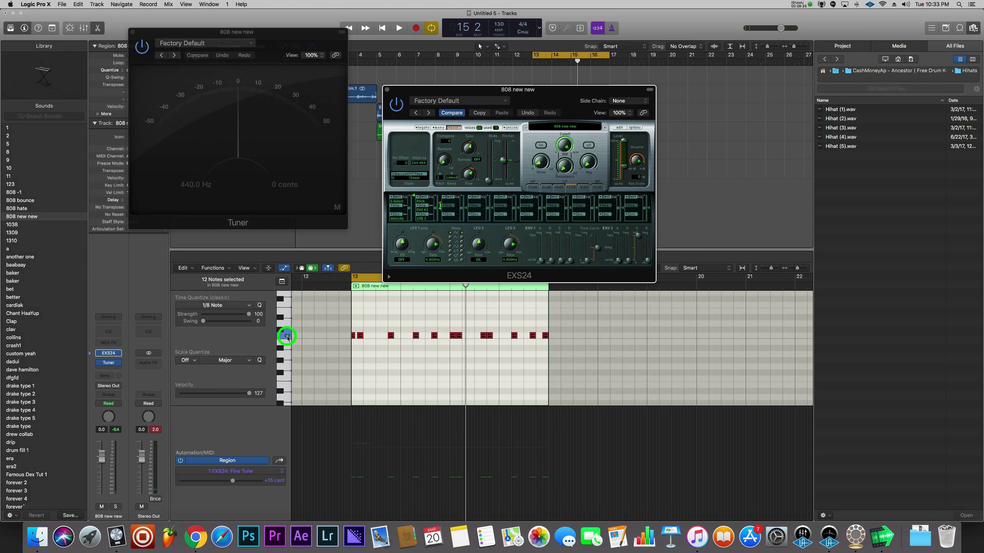
left_click(287, 336)
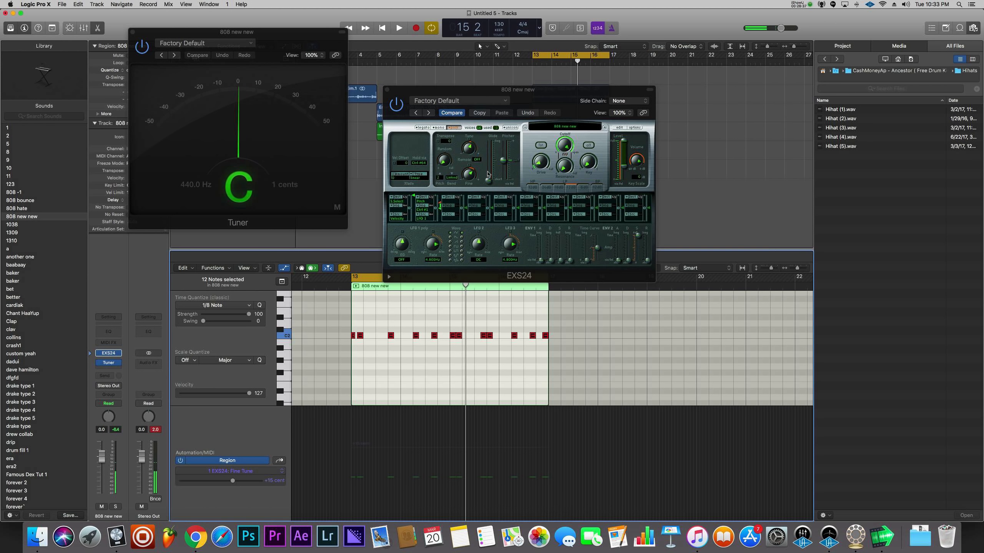
left_click(471, 178)
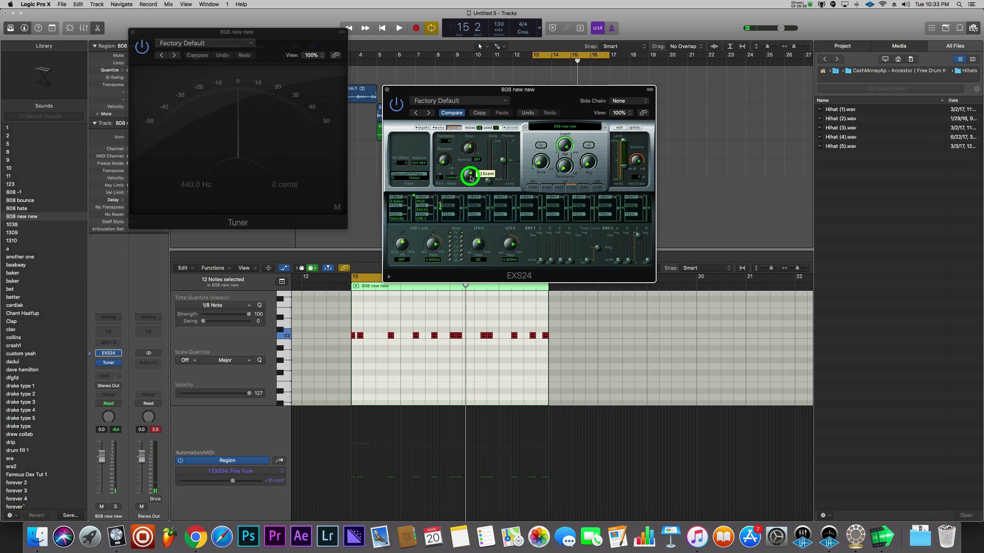
key("space")
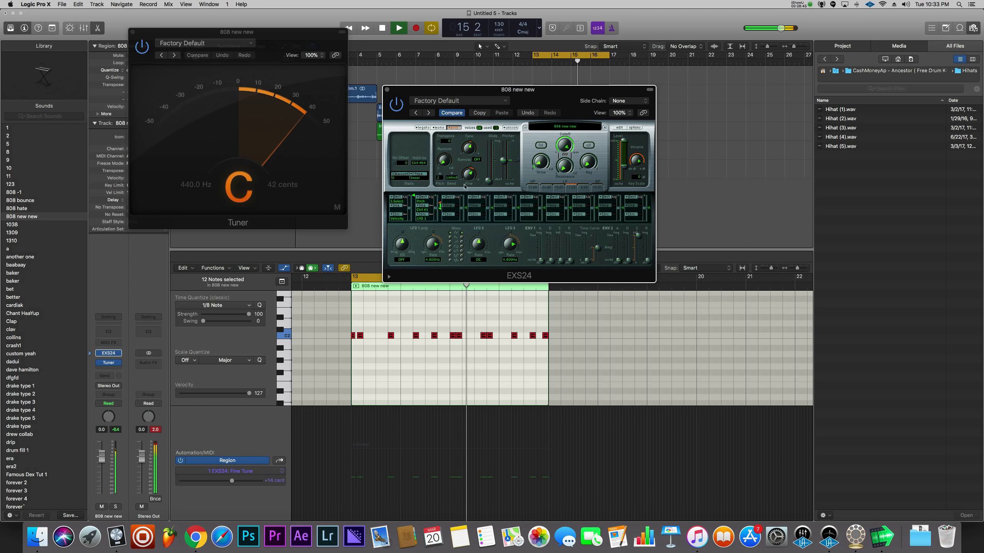
left_click_drag(468, 175, 468, 181)
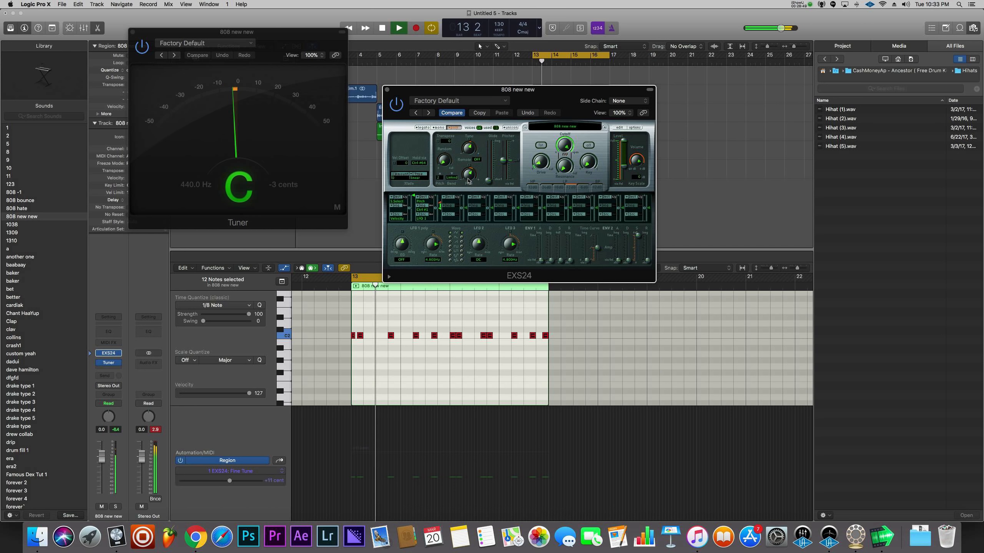
left_click_drag(468, 181, 469, 179)
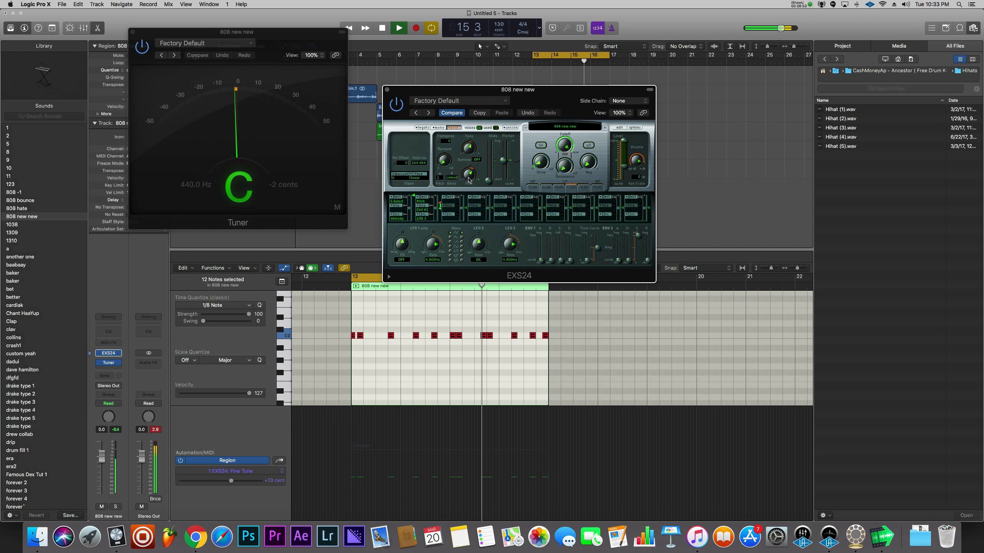
key("space")
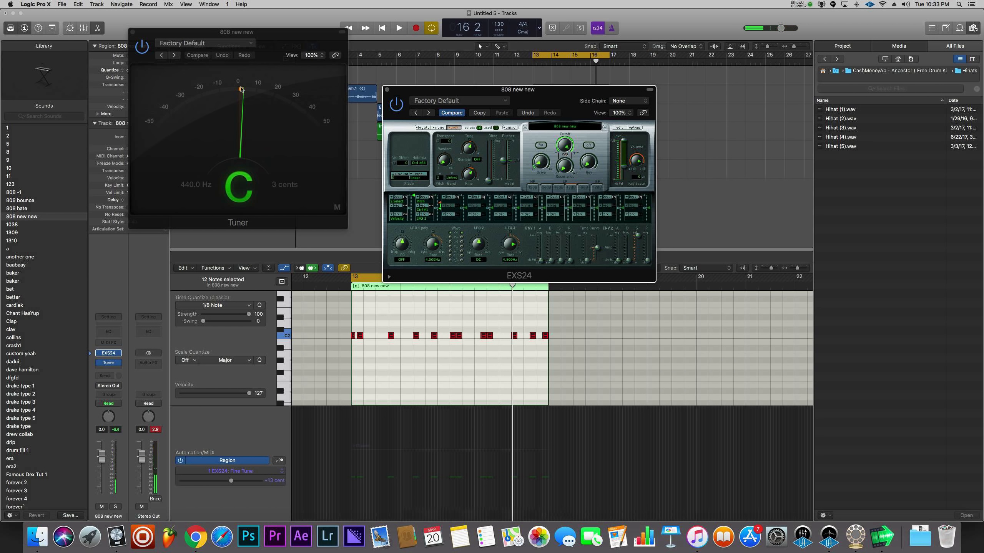
left_click(387, 91)
left_click(133, 32)
Transpose all 12 notes of the 808 new new region to G2, keeping the first note at the start of bar 13.
left_click_drag(344, 318, 628, 353)
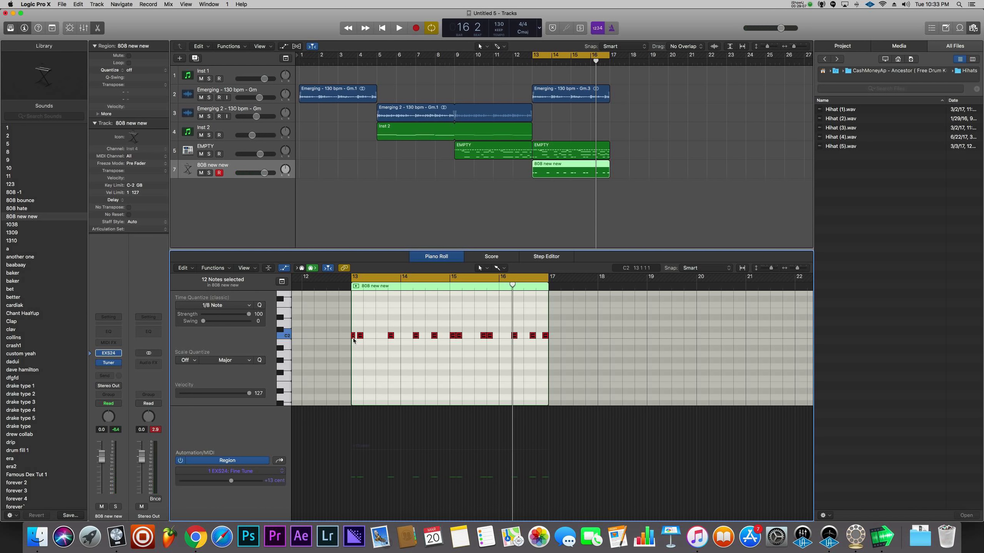
left_click_drag(352, 338, 359, 294)
key("space")
key("space")
scroll(370, 346, "up", 3)
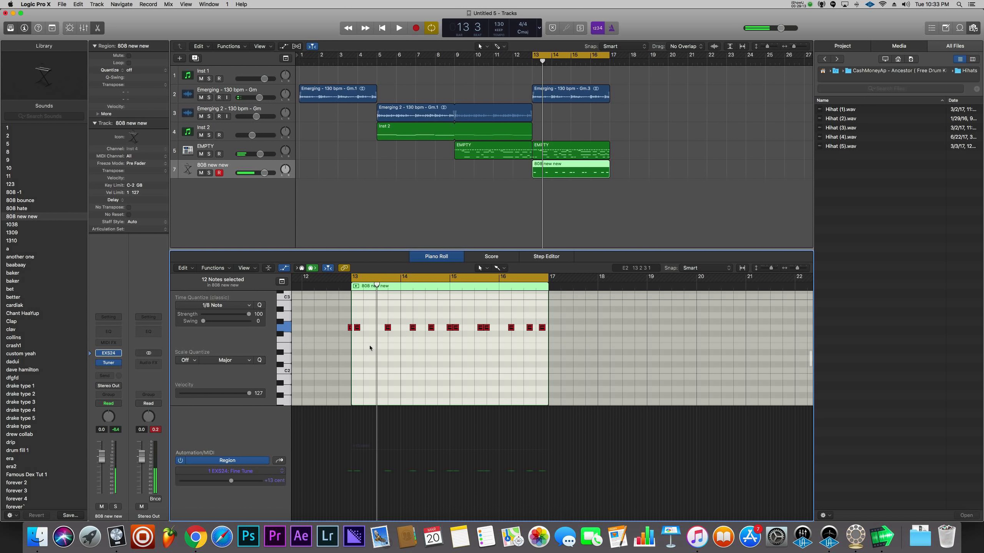
left_click_drag(356, 329, 357, 329)
key("space")
key("space")
left_click(370, 345)
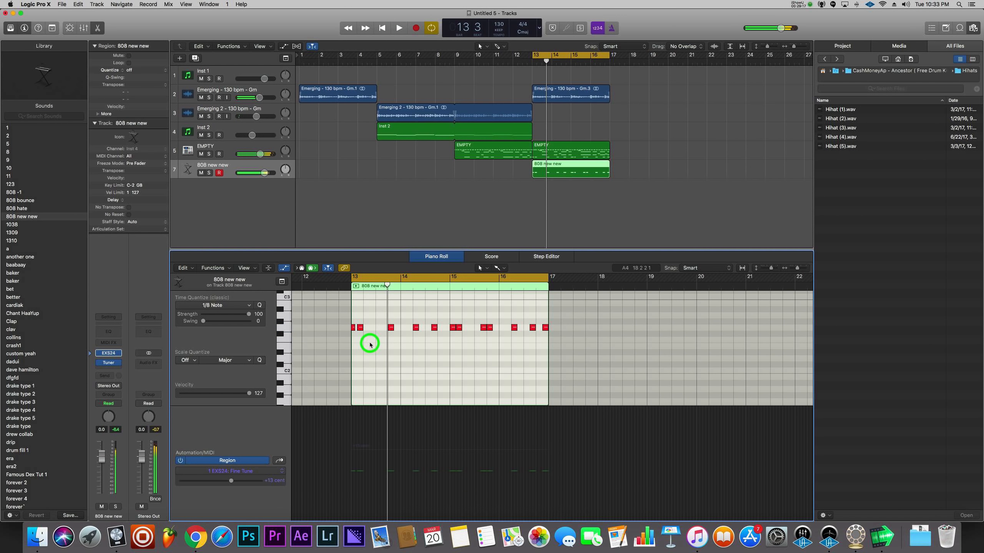
Lower the third, fourth and fifth 808 notes, in bars 13 and 14, to D#2 one at a time while auditioning the loop.
key("space")
key("space")
left_click(391, 327)
left_click_drag(390, 329, 391, 352)
key("space")
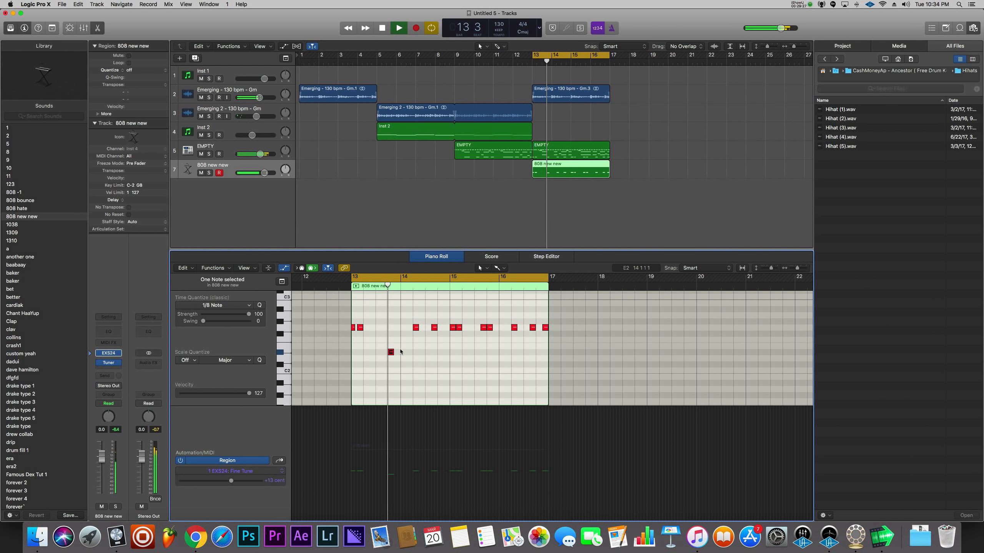
left_click_drag(415, 328, 415, 353)
left_click(402, 374)
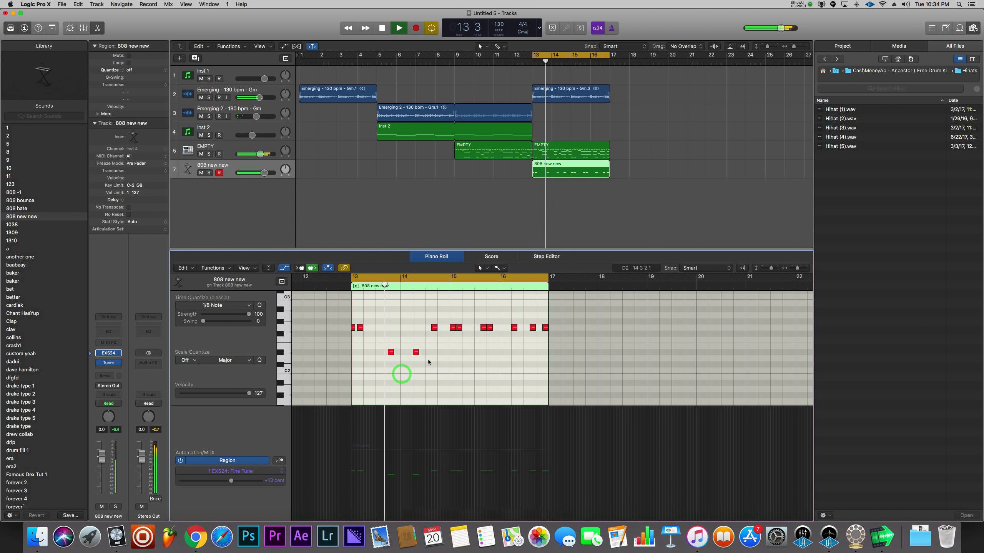
key("space")
left_click(434, 327)
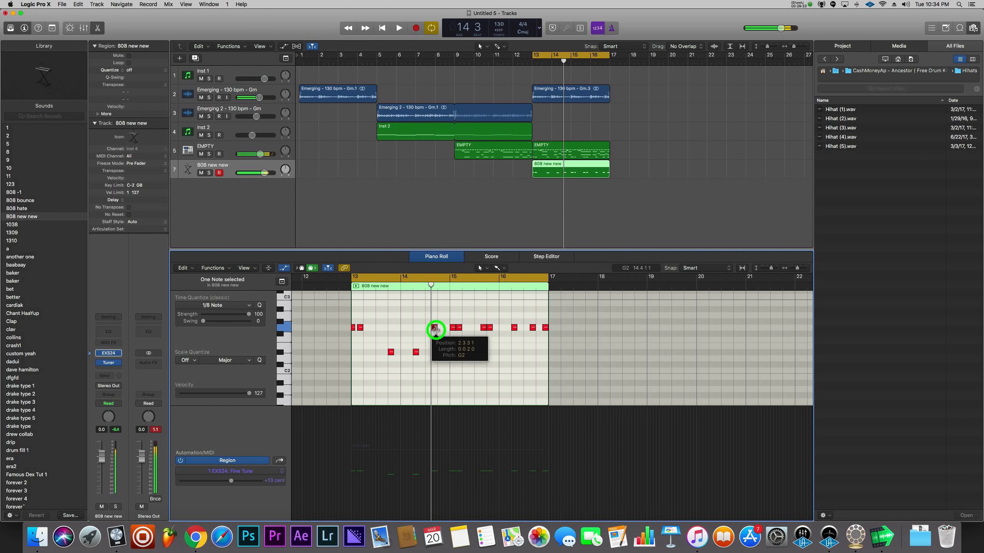
left_click_drag(434, 328, 435, 352)
key("space")
Lower the two 808 notes late in bar 15 and the three notes in bar 16 to D#2.
scroll(444, 361, "up", 2)
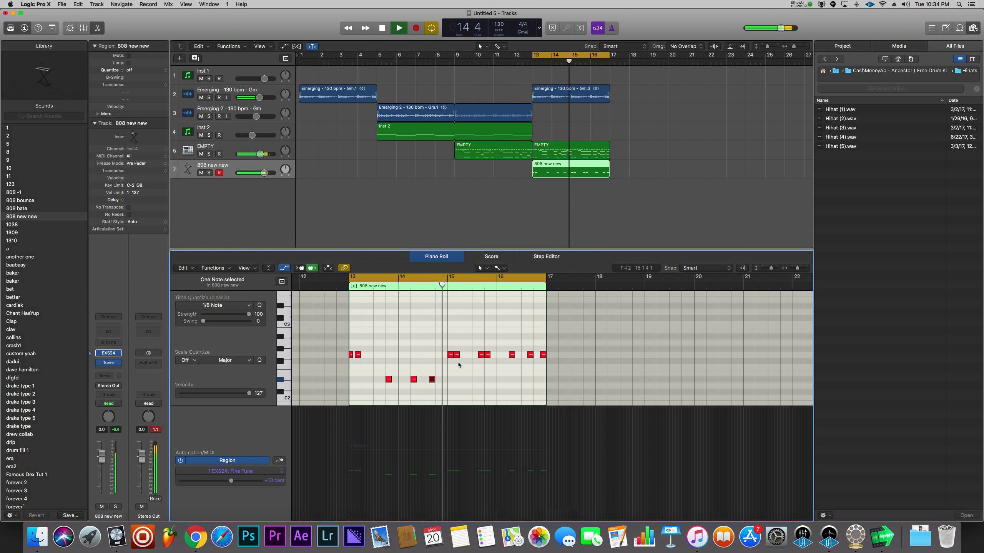
key("space")
left_click_drag(477, 344, 486, 377)
key("space")
left_click_drag(506, 344, 512, 380)
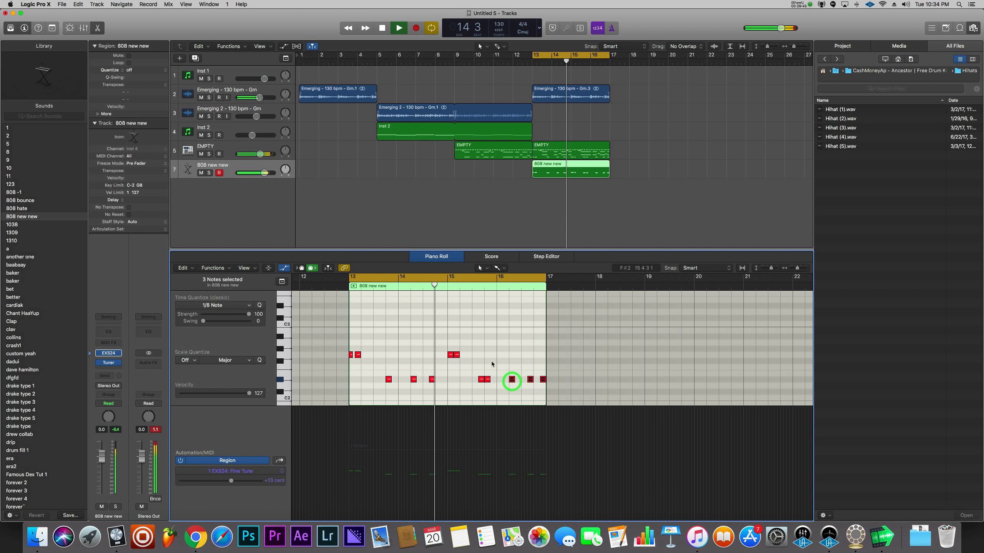
left_click(502, 354)
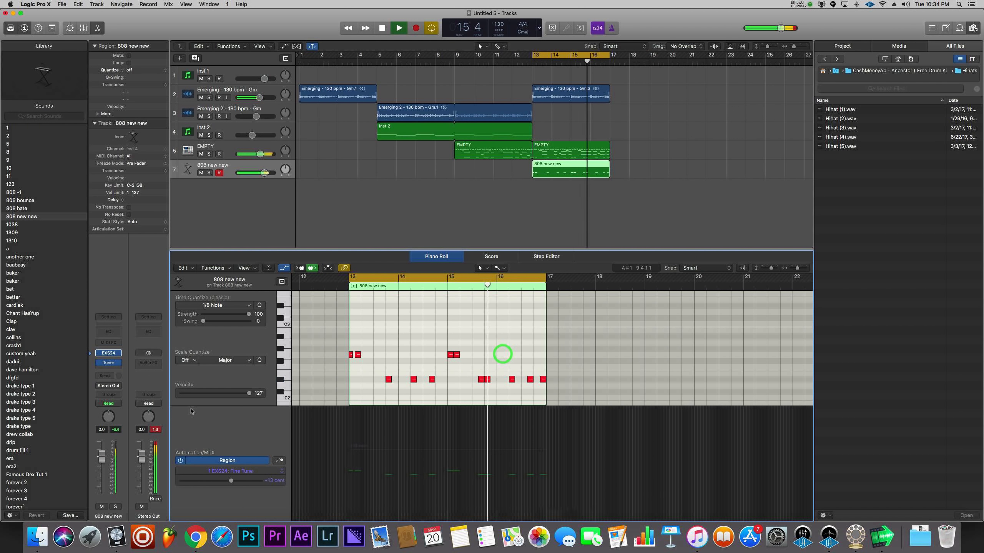
Insert a stereo Limiter on the Stereo Out channel, set its output level to -0.6 dB and audition the loop.
left_click(155, 364)
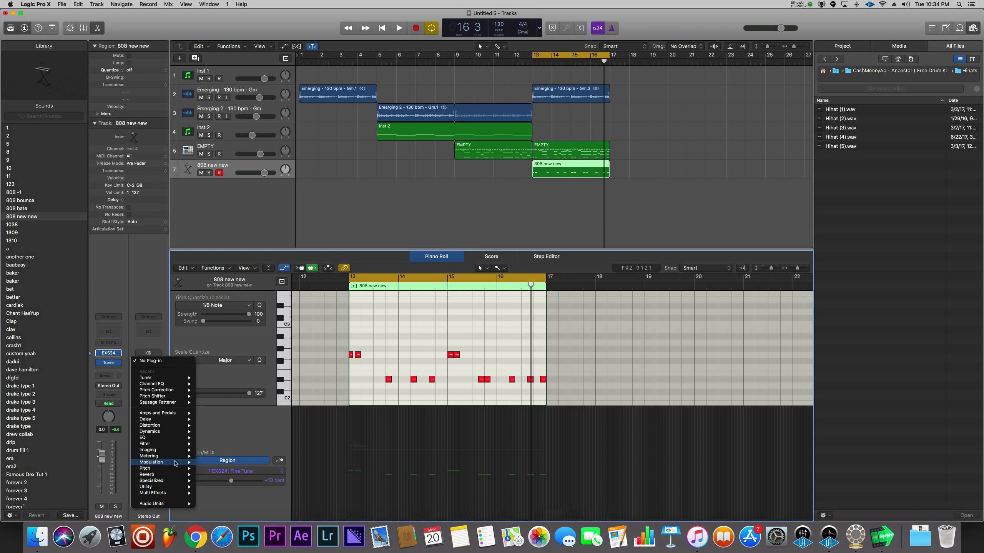
mouse_move(170, 460)
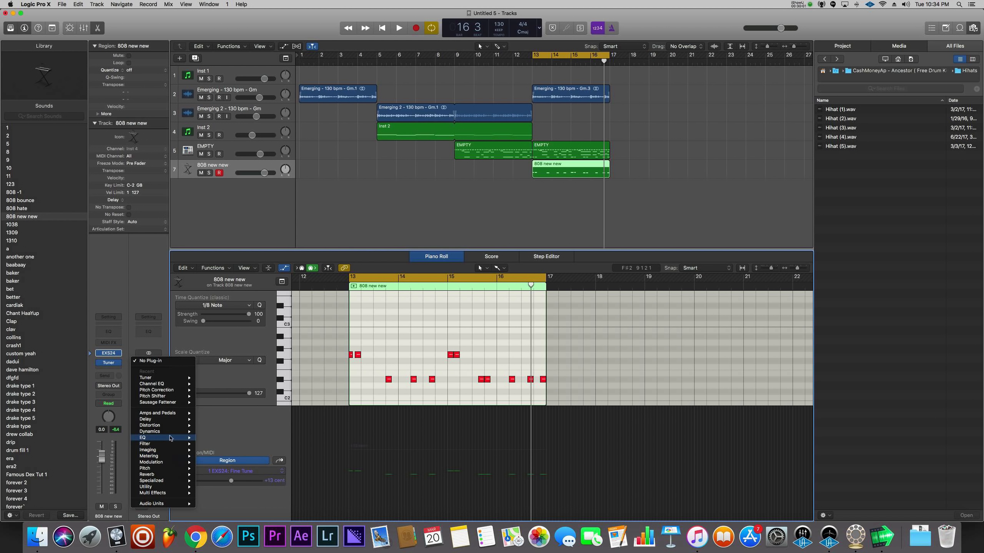
mouse_move(178, 434)
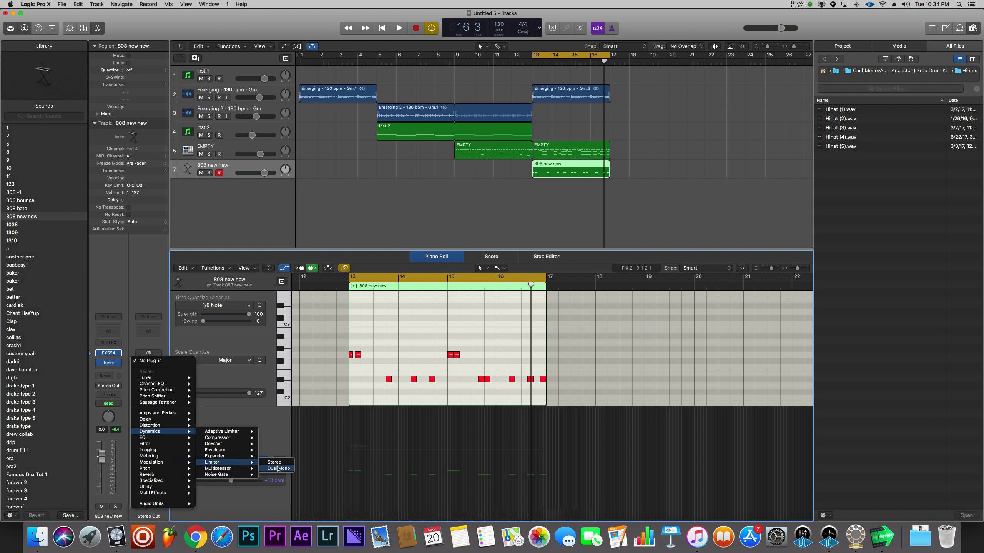
left_click(276, 462)
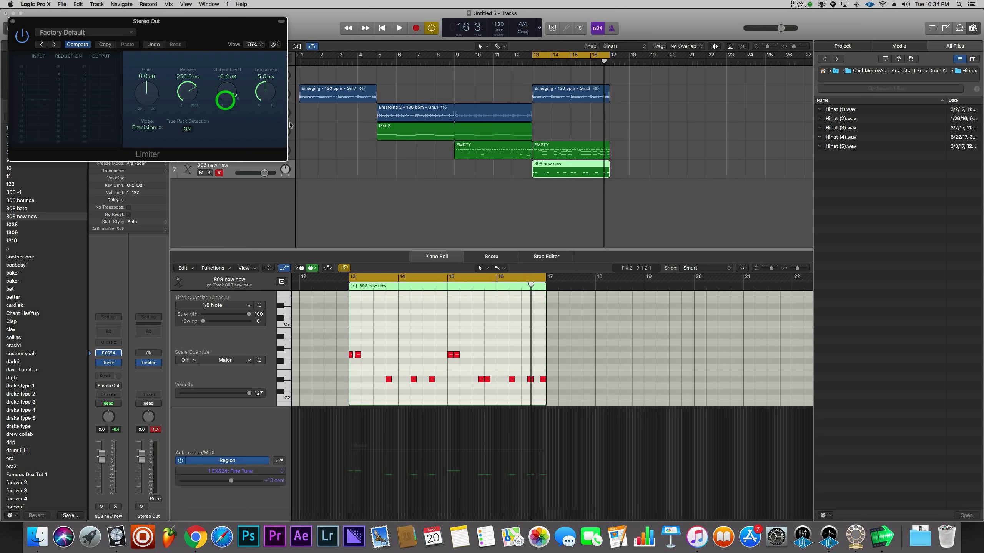
key("space")
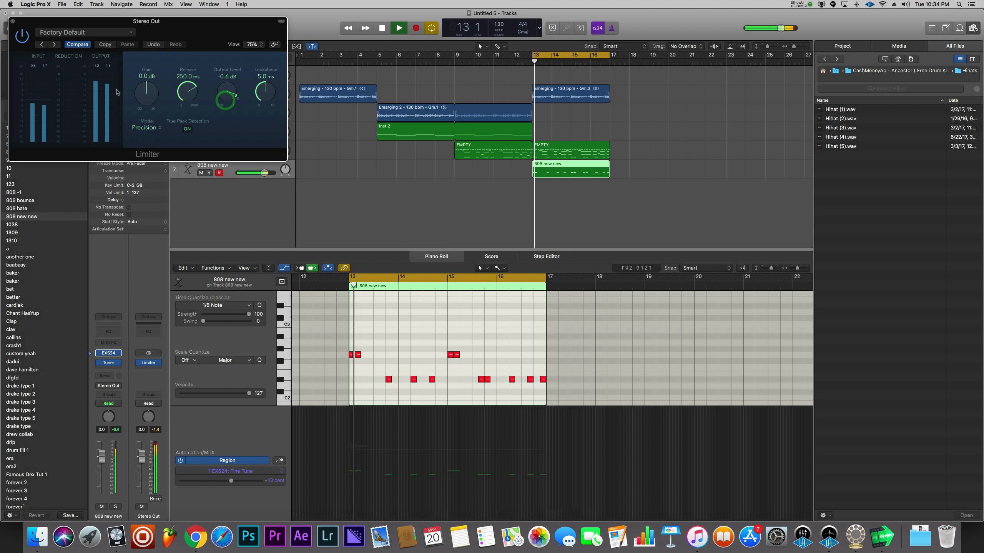
left_click(13, 21)
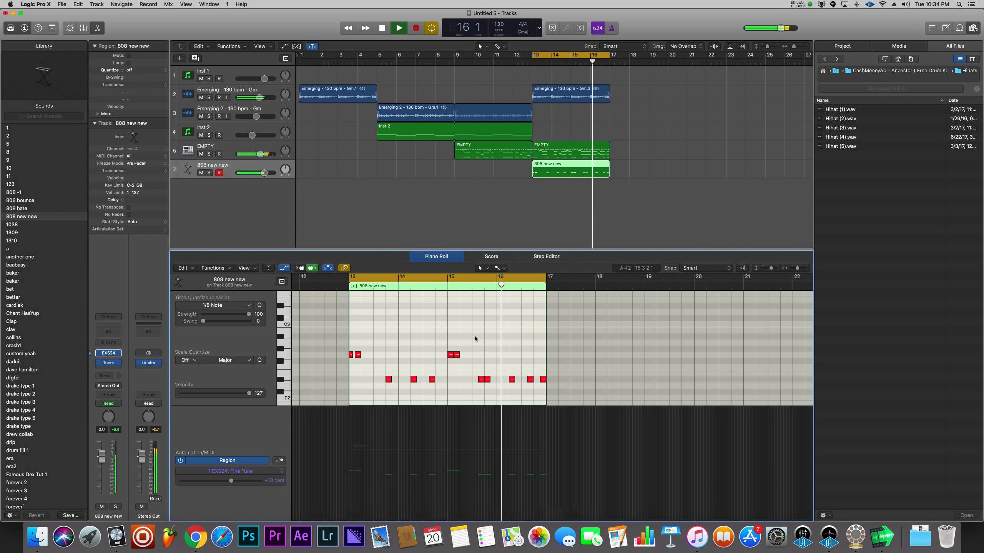
Raise the second-to-last 808 note in bar 16 to D#4 and the last one to D#3.
key("space")
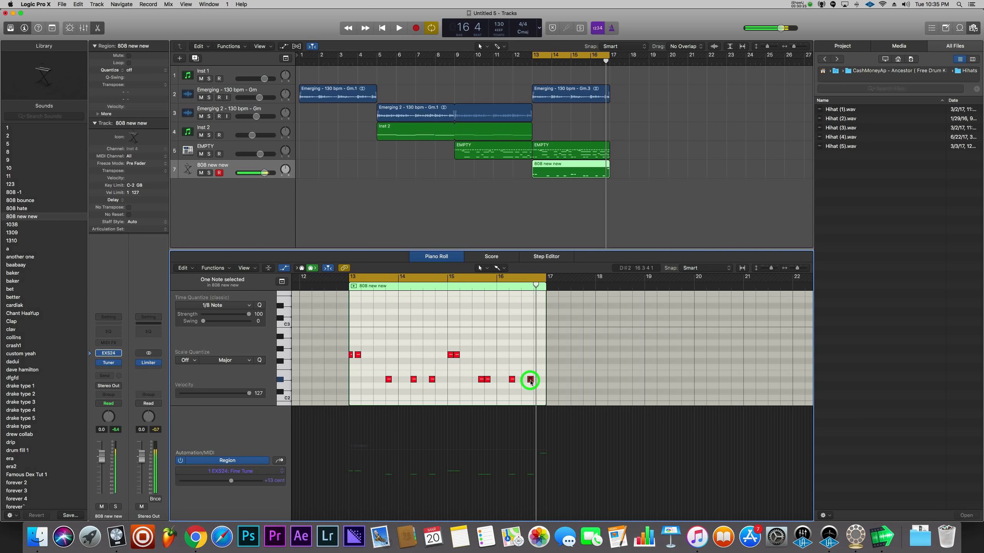
scroll(531, 383, "up", 5)
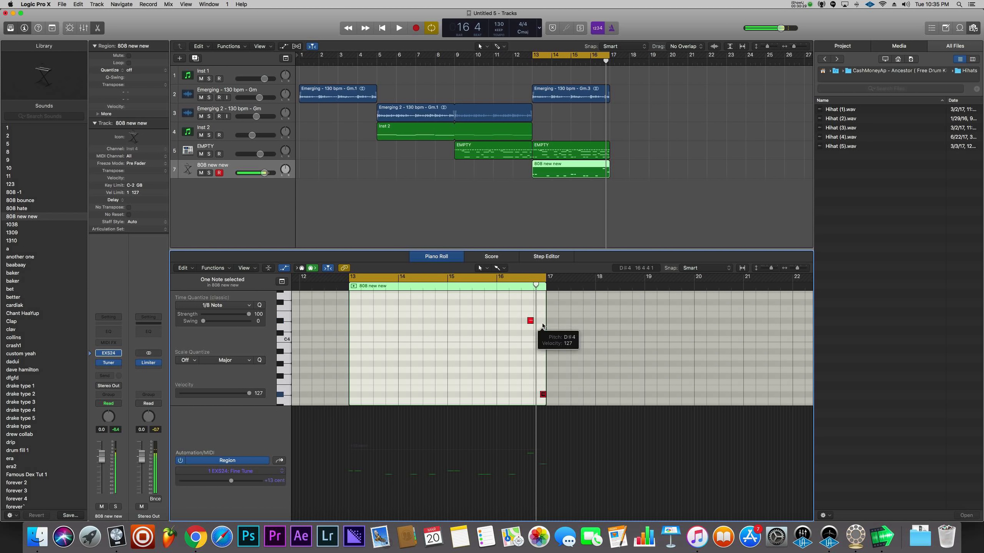
scroll(543, 325, "down", 4)
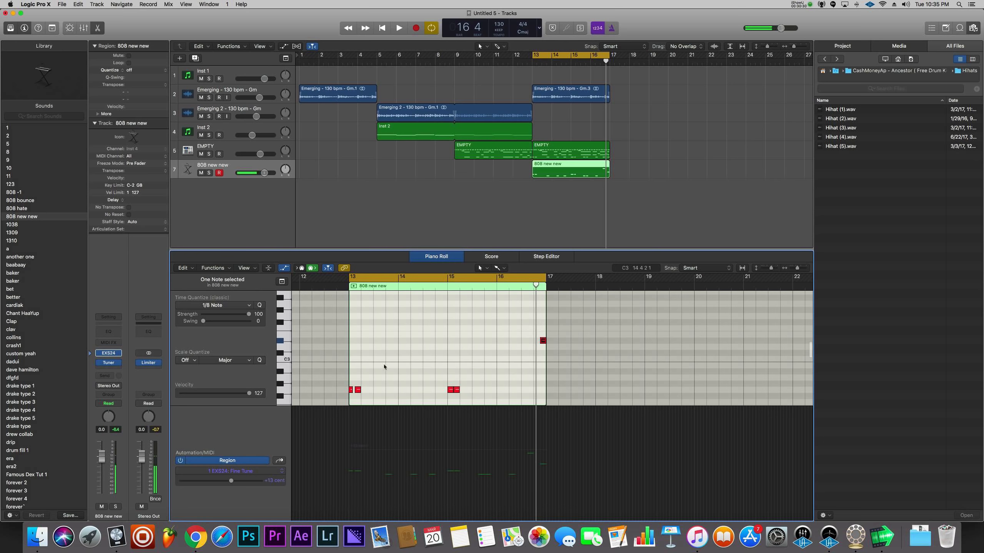
Set the EXS24 glide time on the 808 new new track to 93 ms and audition the pattern.
left_click(107, 355)
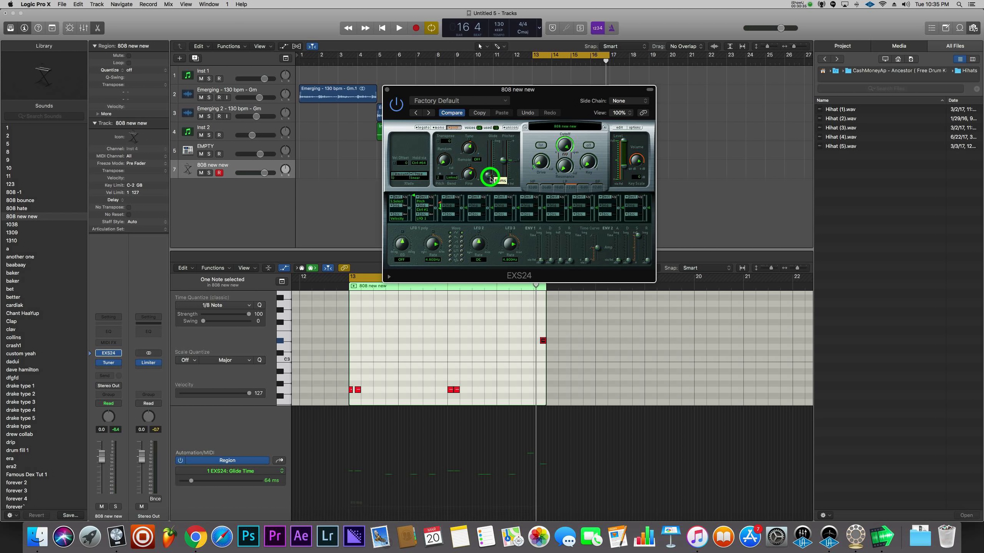
key("space")
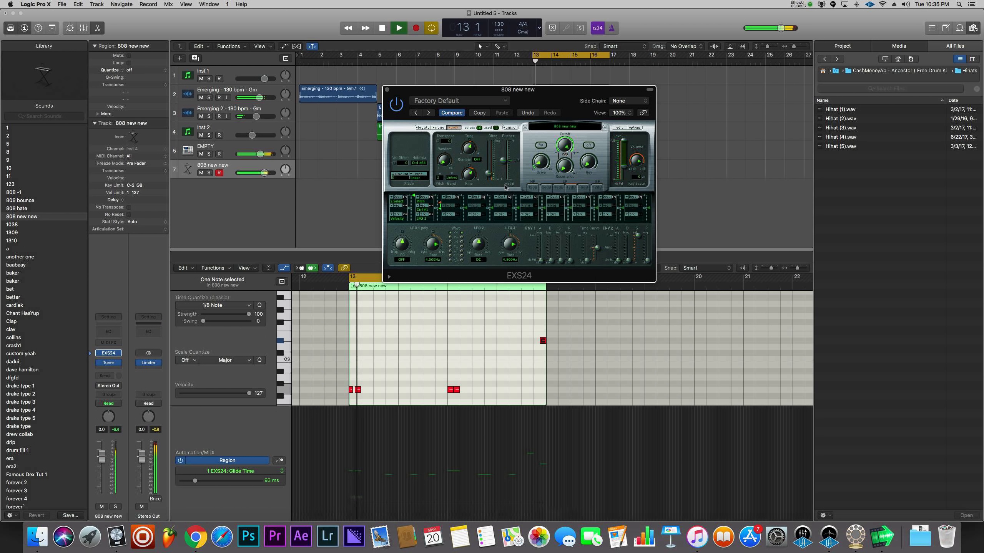
left_click(387, 90)
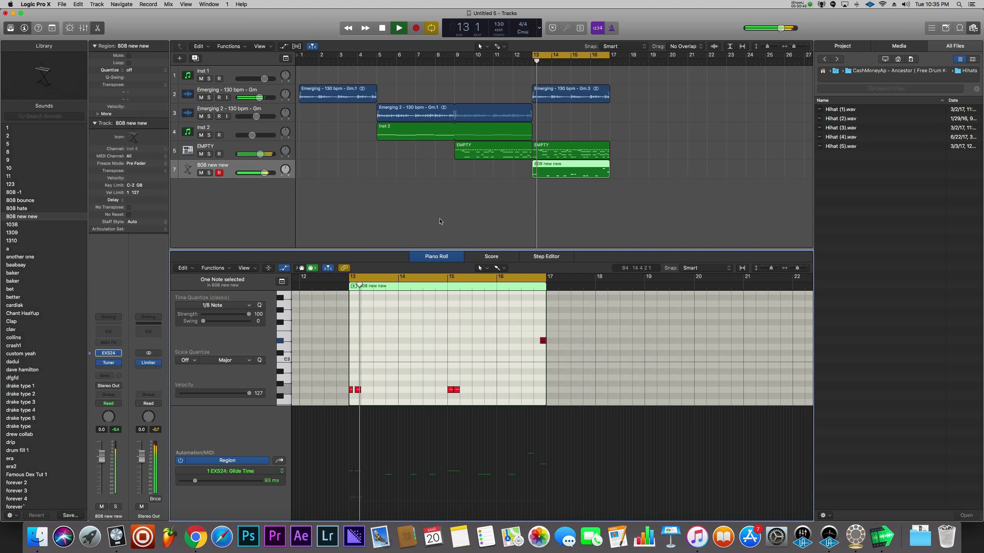
left_click(441, 347)
scroll(441, 347, "down", 4)
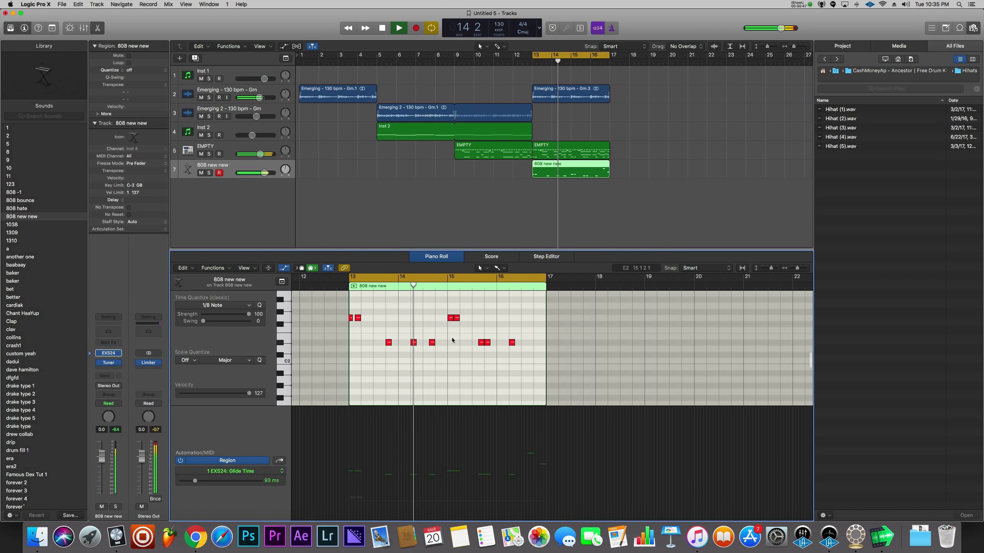
Raise the first 808 note in bar 15 by one octave and audition the pattern.
left_click(450, 319)
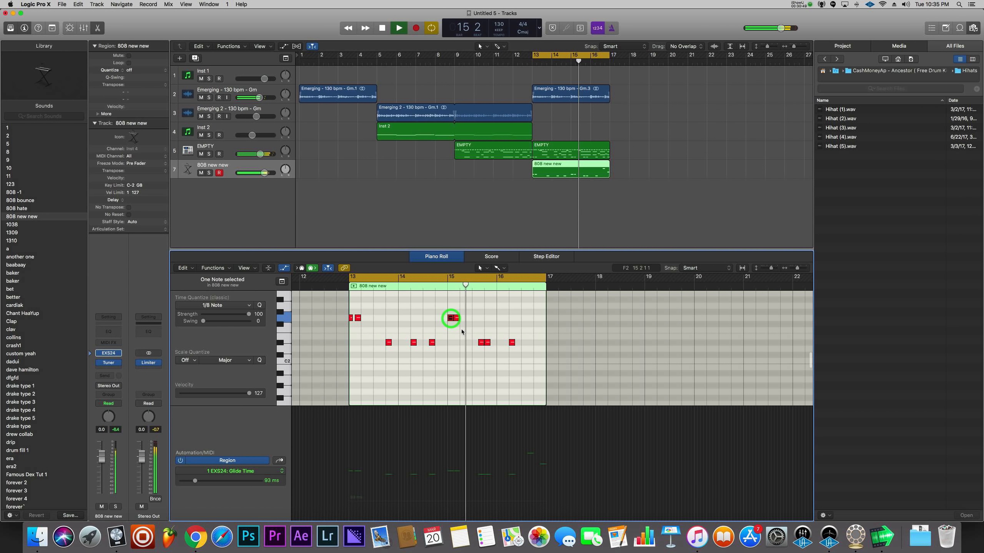
key("alt+shift+Up")
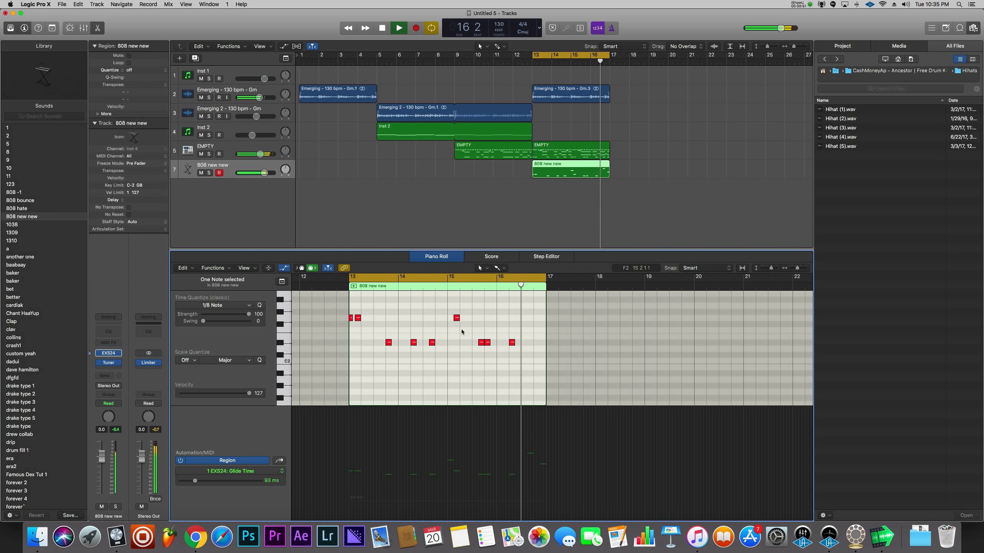
scroll(462, 331, "up", 5)
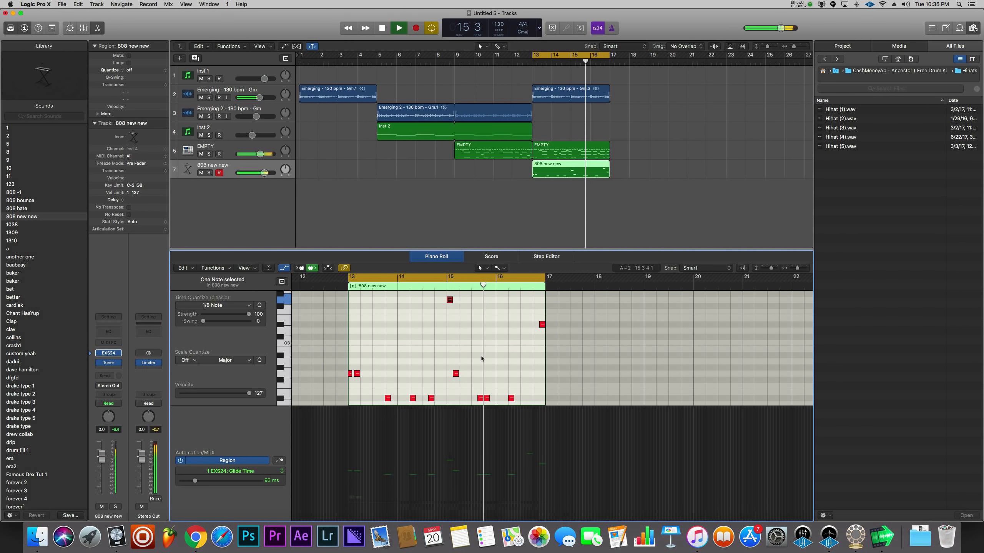
scroll(480, 356, "down", 2)
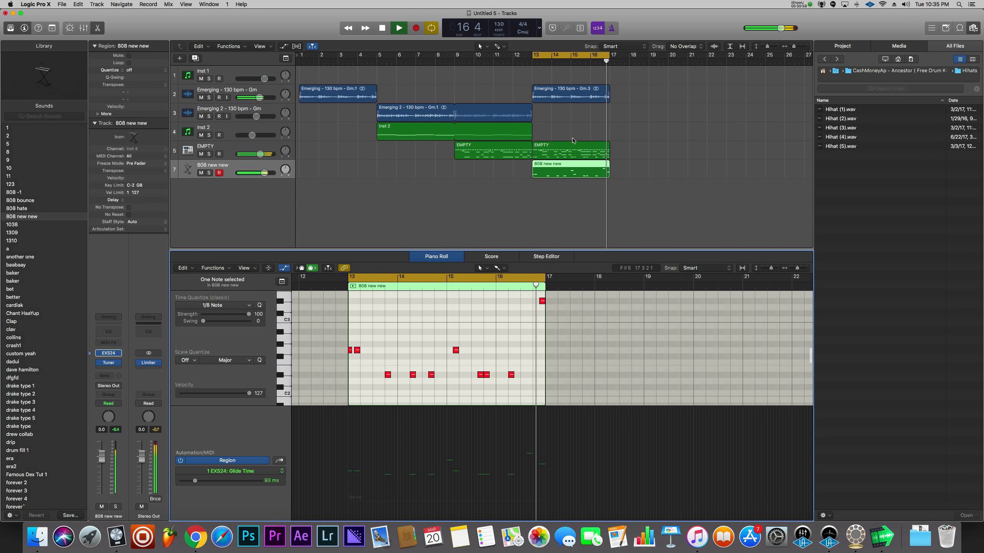
scroll(567, 151, "down", 2)
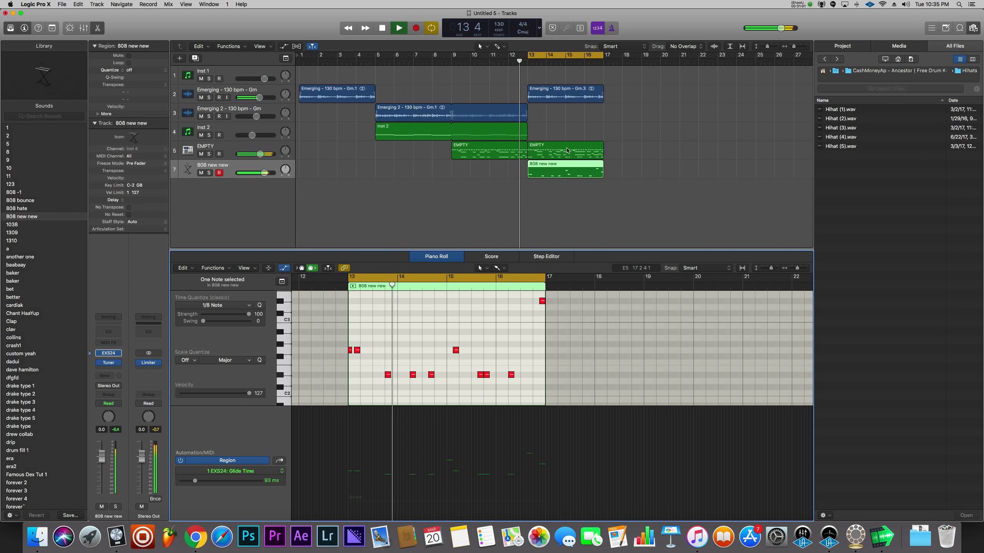
Stop playback and loop the Emerging, EMPTY and 808 new new regions starting at bar 13 out to bar 21.
scroll(568, 150, "down", 2)
key("space")
left_click(430, 96)
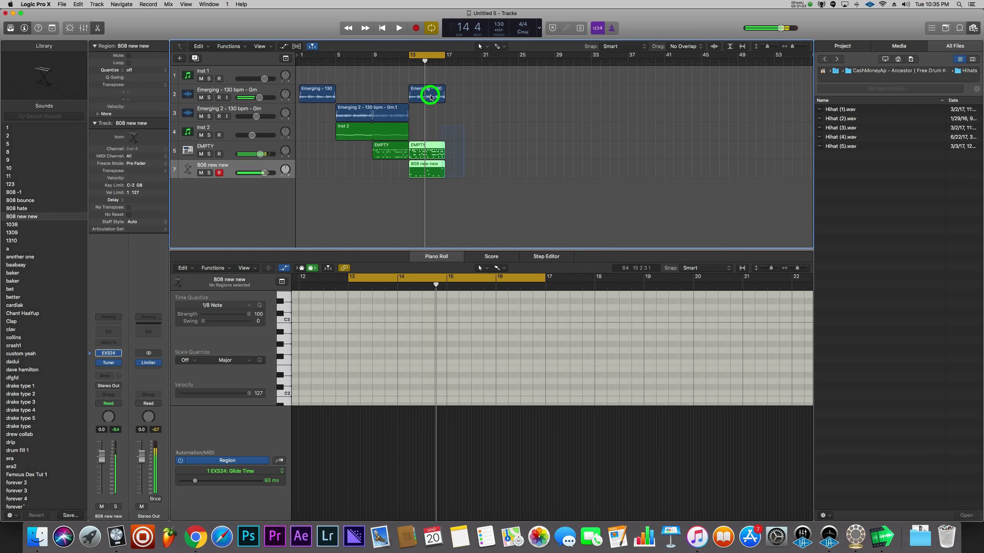
left_click_drag(444, 88, 481, 91)
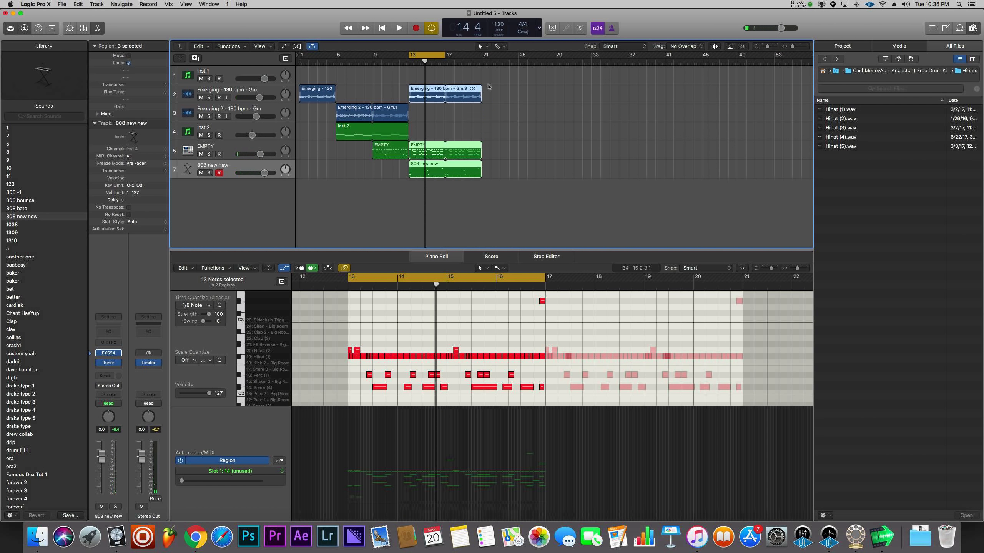
Copy the three looped regions from bar 13 to bar 21, and copy the bar 5 to 13 regions to bar 29.
left_click(496, 99)
left_click_drag(422, 184, 494, 90)
left_click_drag(362, 86, 396, 144)
left_click_drag(352, 109, 572, 111)
Turn off the cycle range, audition the arrangement from the beginning and raise the Inst 2 track volume slightly.
left_click(419, 56)
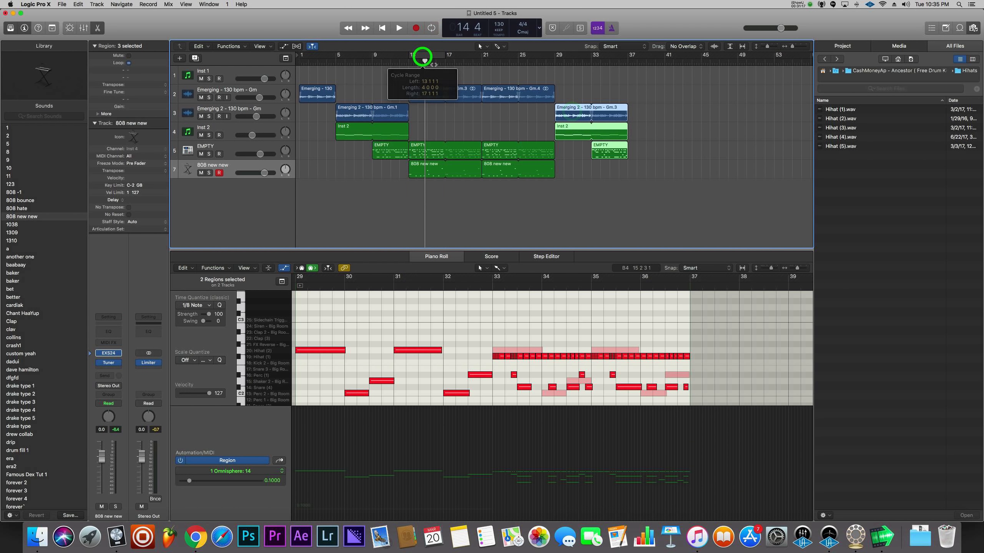
key("Return")
key("space")
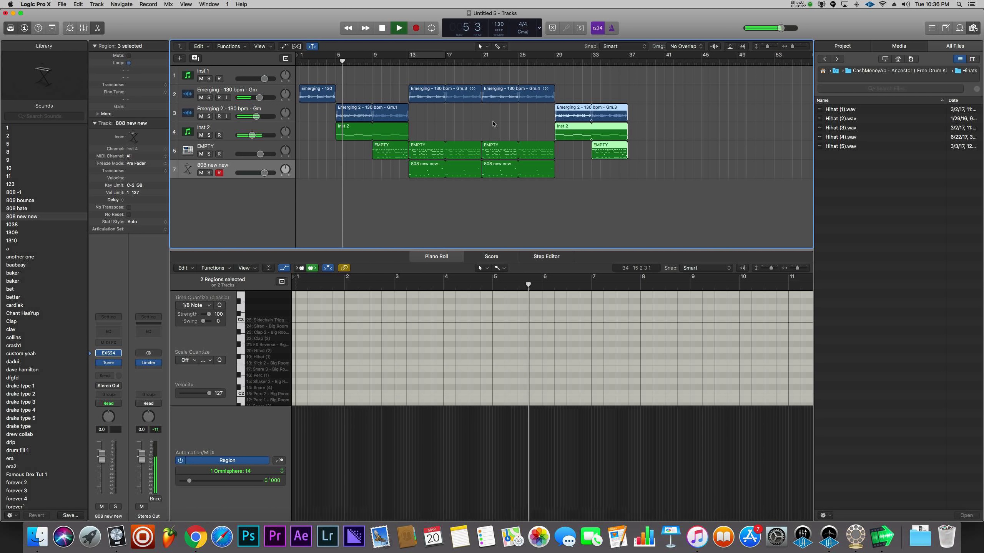
left_click_drag(253, 135, 260, 156)
left_click(321, 152)
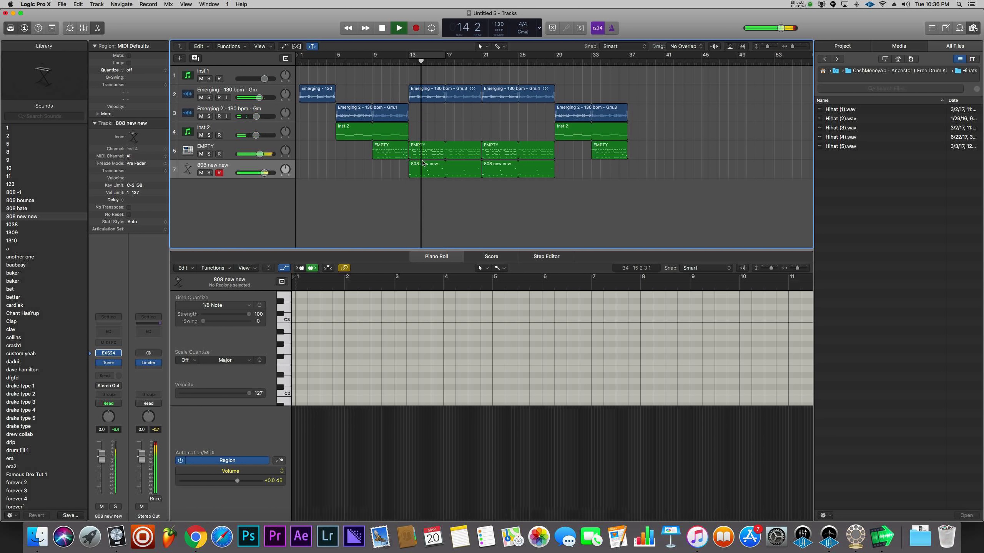
left_click(385, 184)
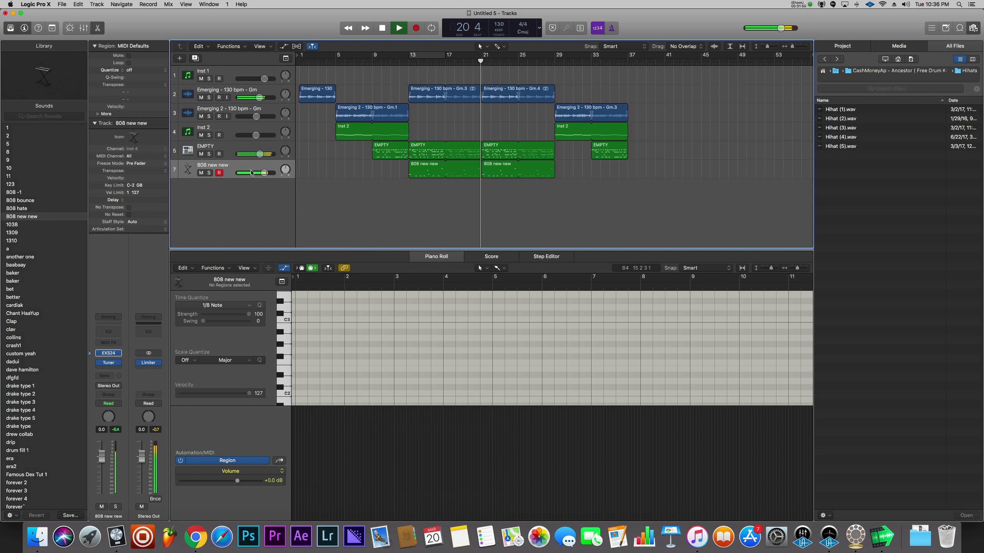
key("space")
Add one empty software instrument track below the Emerging - 130 bpm track and move the playhead to bar 21.
left_click(271, 94)
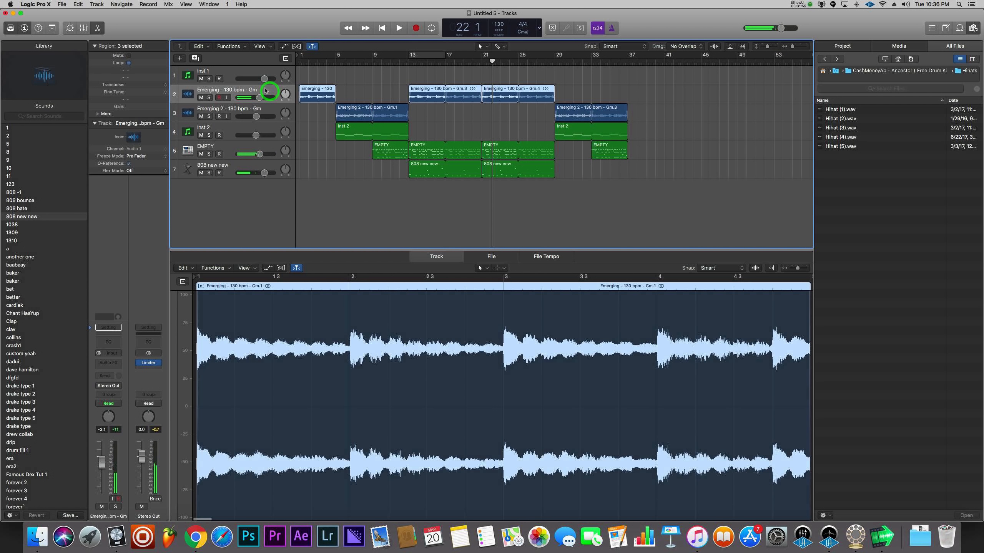
left_click(181, 58)
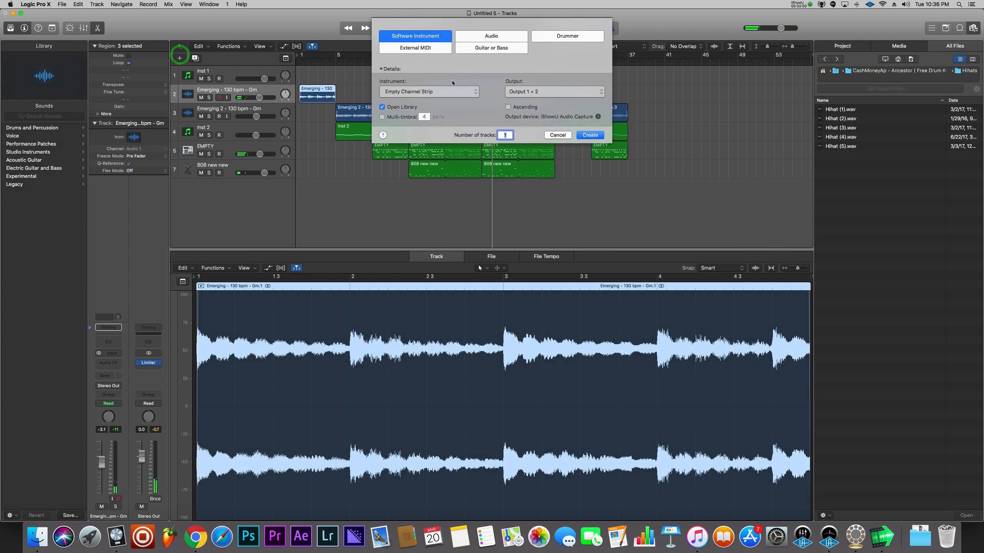
left_click(593, 135)
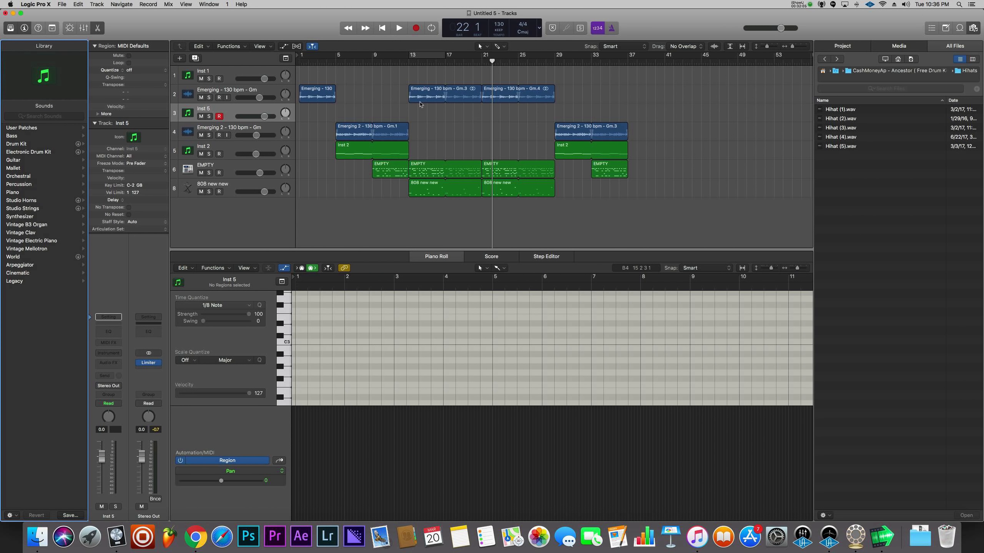
left_click_drag(493, 61, 482, 65)
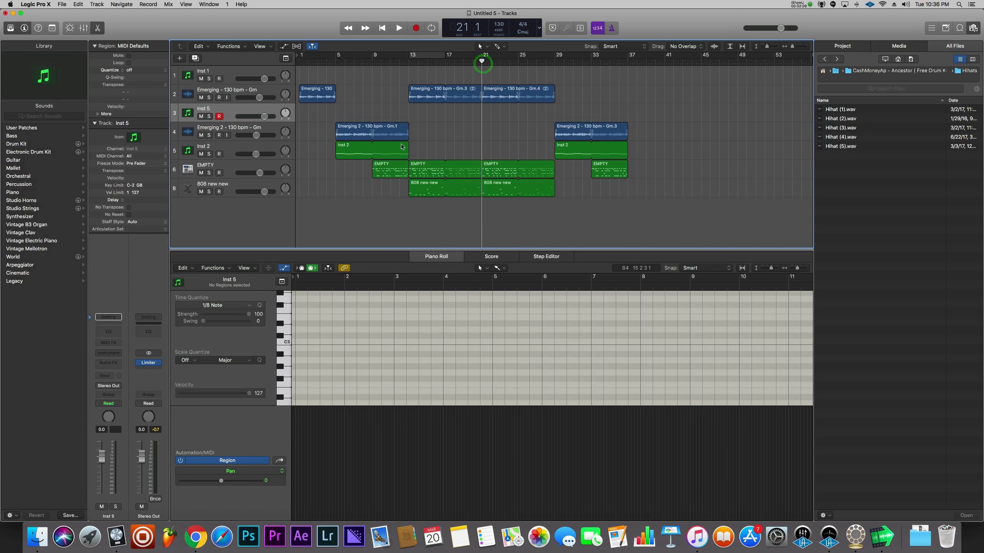
Insert Omnisphere on the Inst 5 track and load the In Memorium 1 patch from the Bells and Vibes category.
left_click(113, 353)
mouse_move(155, 374)
left_click(213, 377)
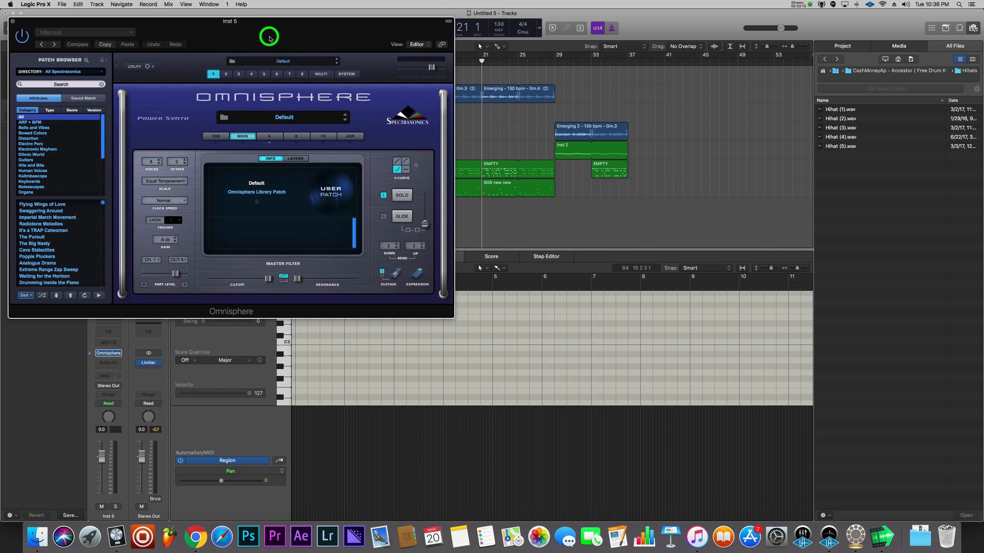
left_click_drag(270, 37, 412, 253)
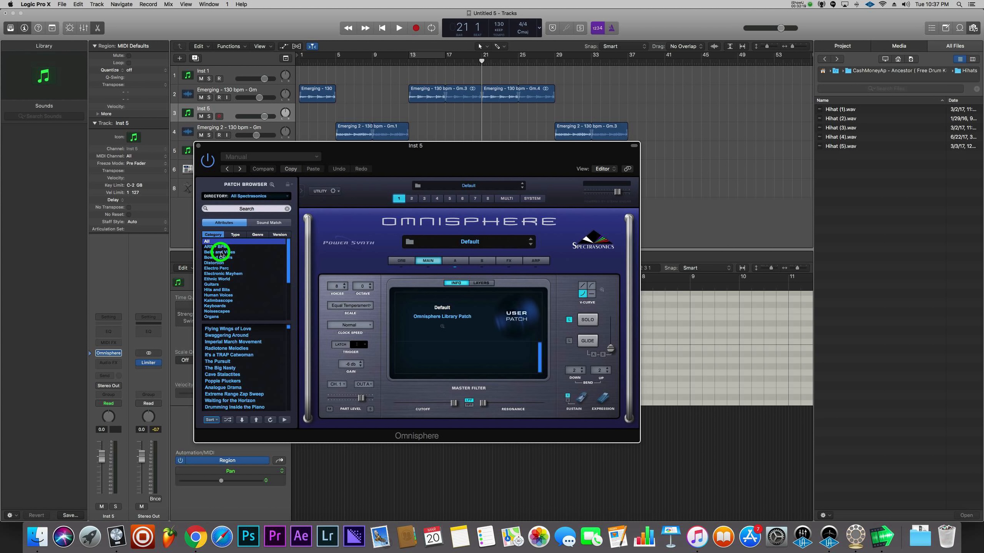
left_click(220, 252)
scroll(227, 351, "down", 6)
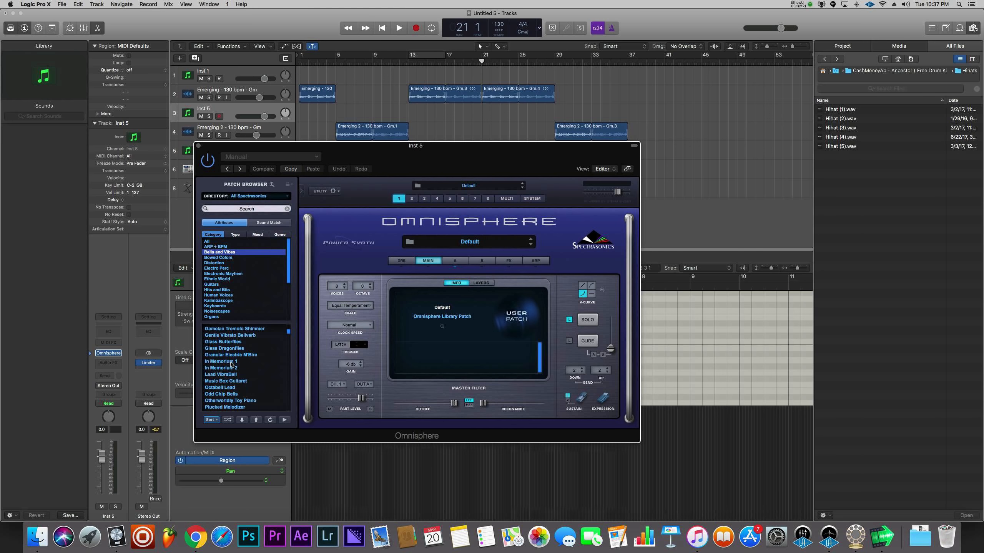
left_click(227, 355)
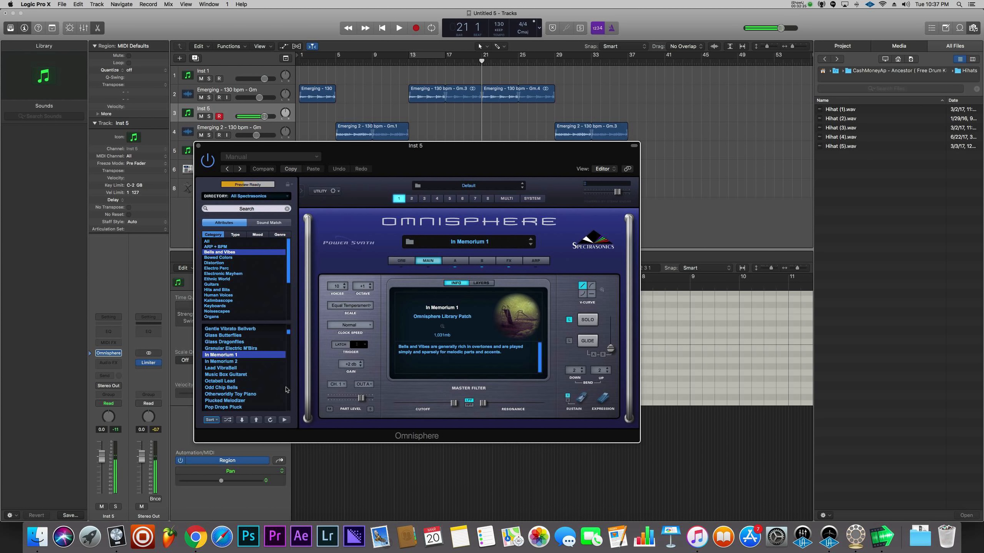
Lower the Inst 5 track volume to -8.8 dB and audition the bell patch with the arrangement from bar 21.
left_click_drag(400, 162, 405, 226)
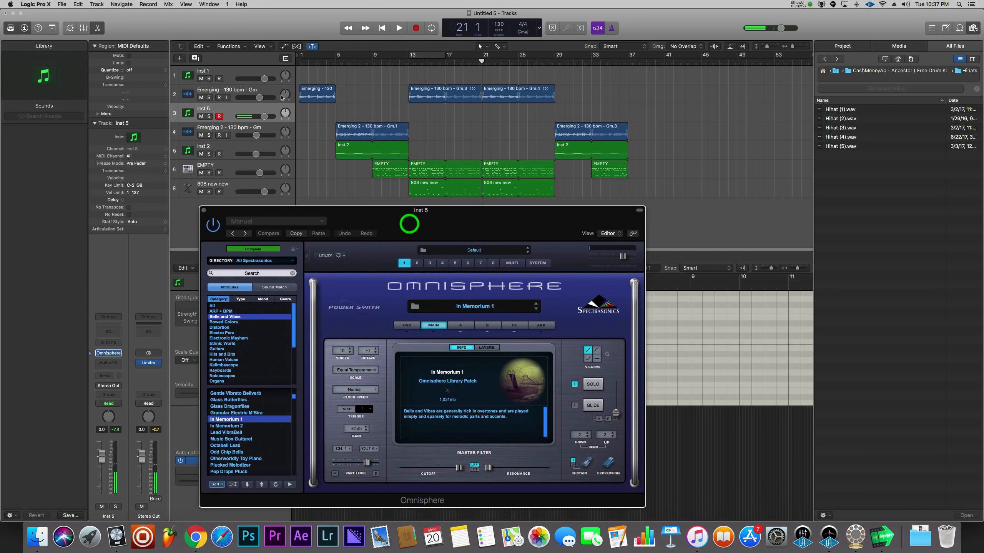
left_click_drag(265, 118, 234, 116)
key("space")
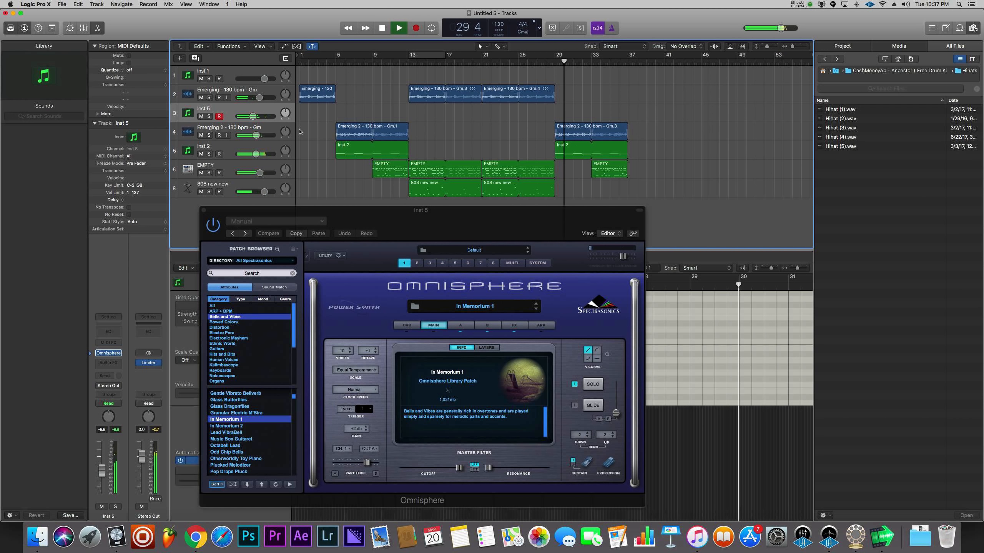
key("space")
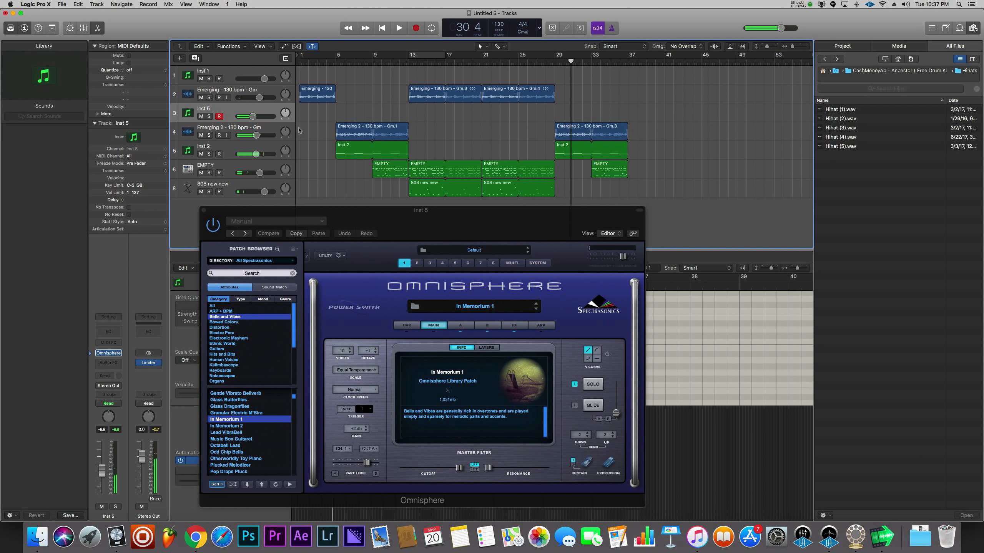
Set the cycle range to bars 5 to 13, record a bell melody on Inst 5 up to bar 9 and close Omnisphere.
mouse_move(413, 58)
left_mouse_down()
mouse_move(345, 56)
mouse_move(406, 61)
left_mouse_up()
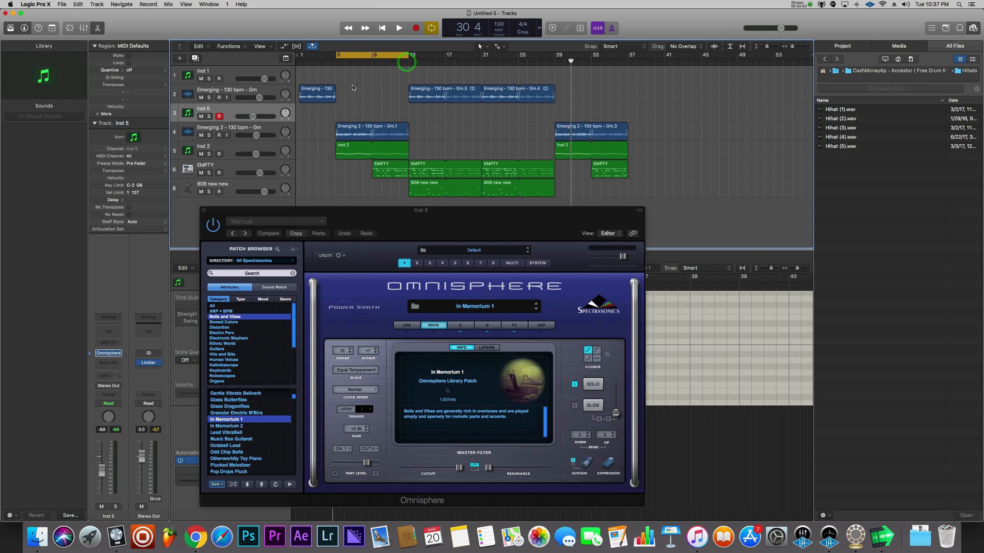
key("space")
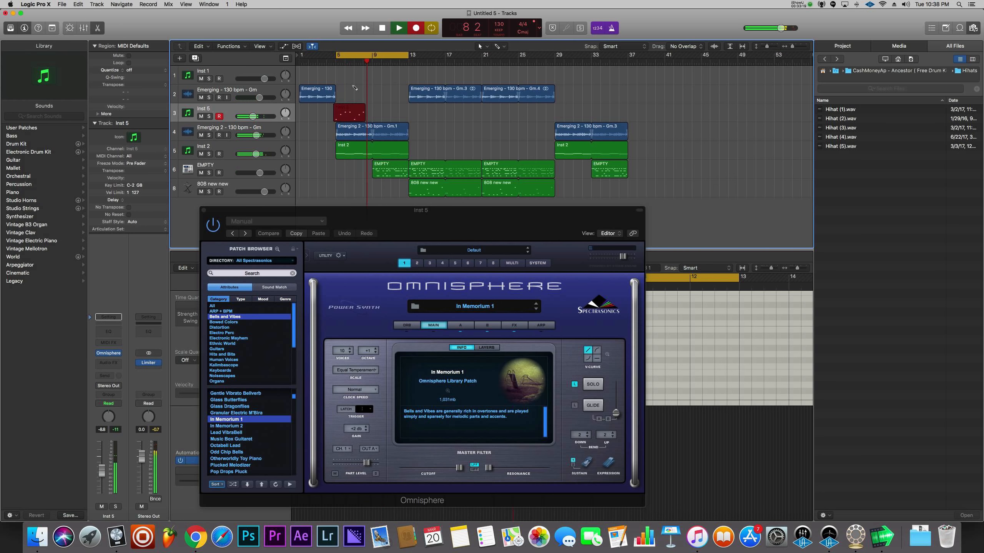
key("space")
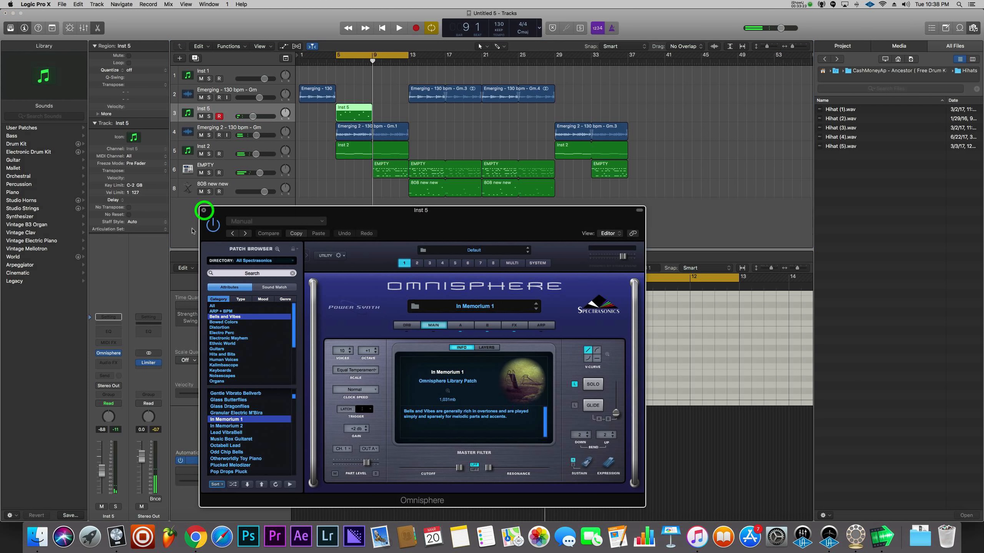
left_click(204, 212)
Insert a Channel EQ on Inst 5 with the low cut at 540 Hz and the high cut at 2050 Hz.
left_click(108, 331)
left_click(355, 63)
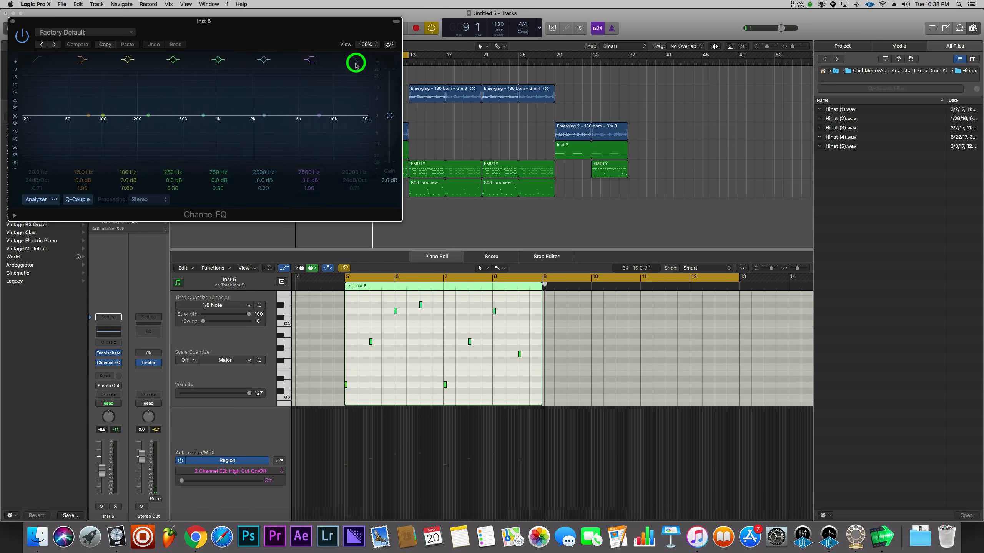
left_click_drag(308, 132, 229, 139)
left_click(38, 58)
left_click_drag(23, 118, 201, 102)
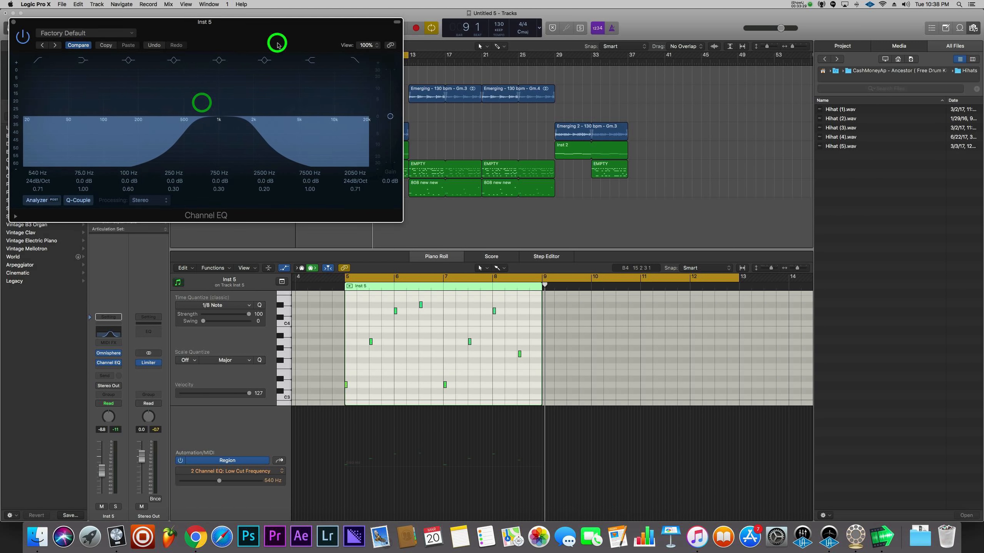
left_click_drag(278, 44, 617, 179)
Set the Inst 5 EQ's low cut to 275 Hz and its high cut to 930 Hz while auditioning the loop.
key("space")
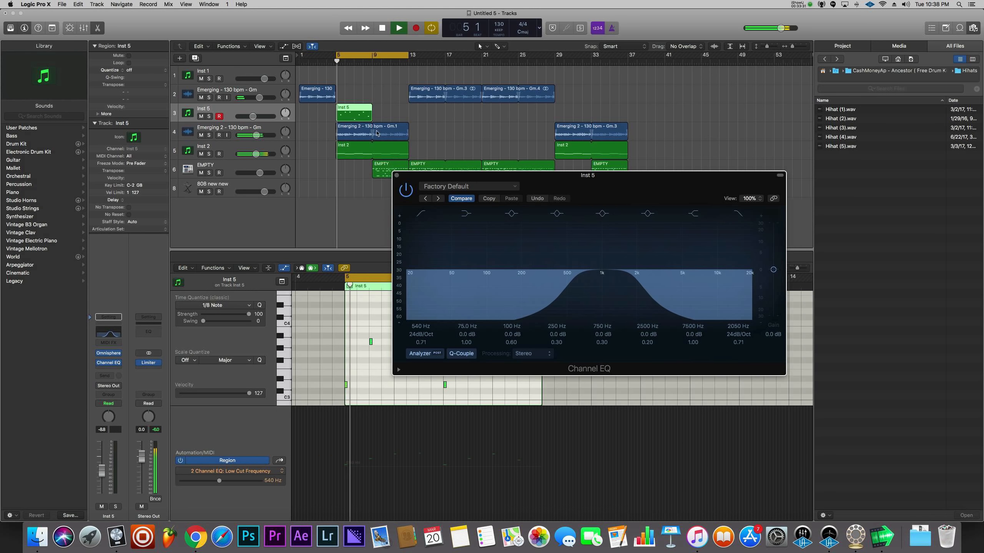
left_click(636, 285)
left_click_drag(636, 285, 534, 285)
left_click_drag(609, 282, 596, 286)
key("space")
Set the Inst 5 track volume to -14.6 dB and audition the filtered bells.
left_click_drag(251, 117, 239, 121)
key("space")
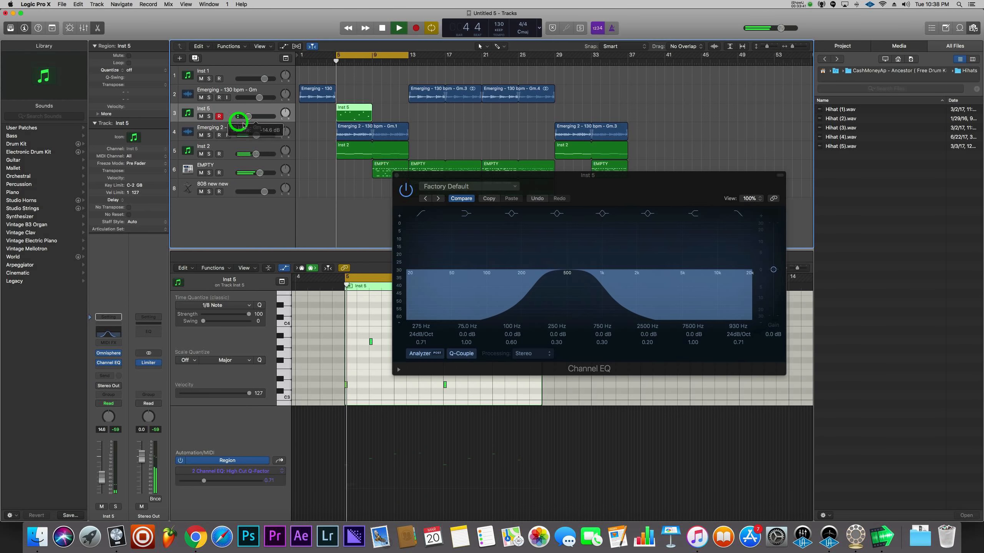
key("space")
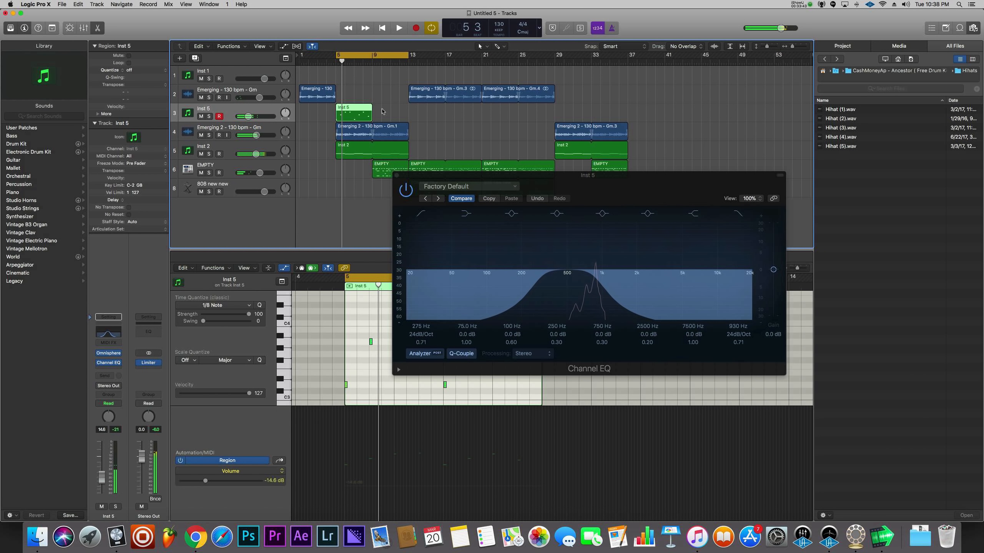
Close the Channel EQ, open the Inst 5 region in the Piano Roll and select all of its notes.
double_click(352, 118)
double_click(350, 121)
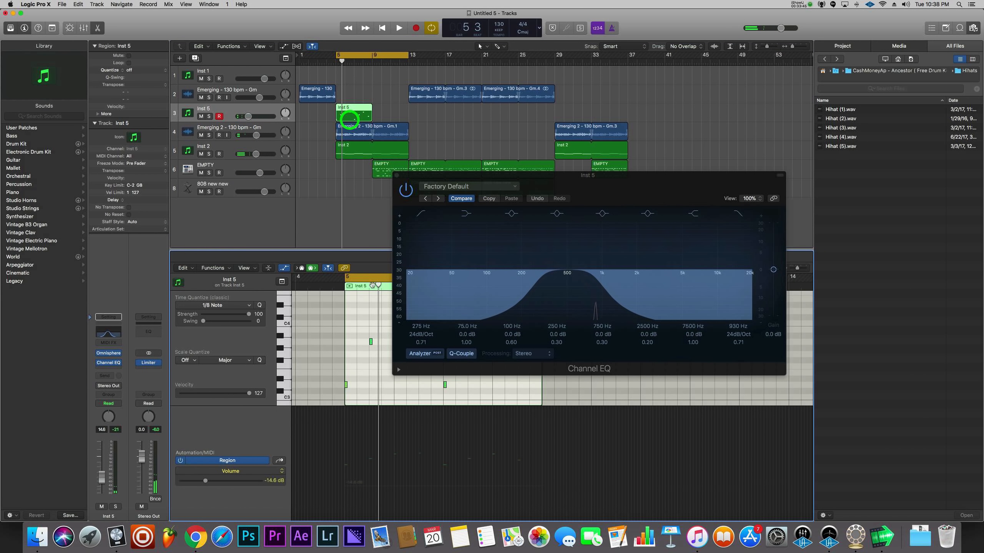
left_click(396, 175)
left_click(358, 116)
double_click(359, 116)
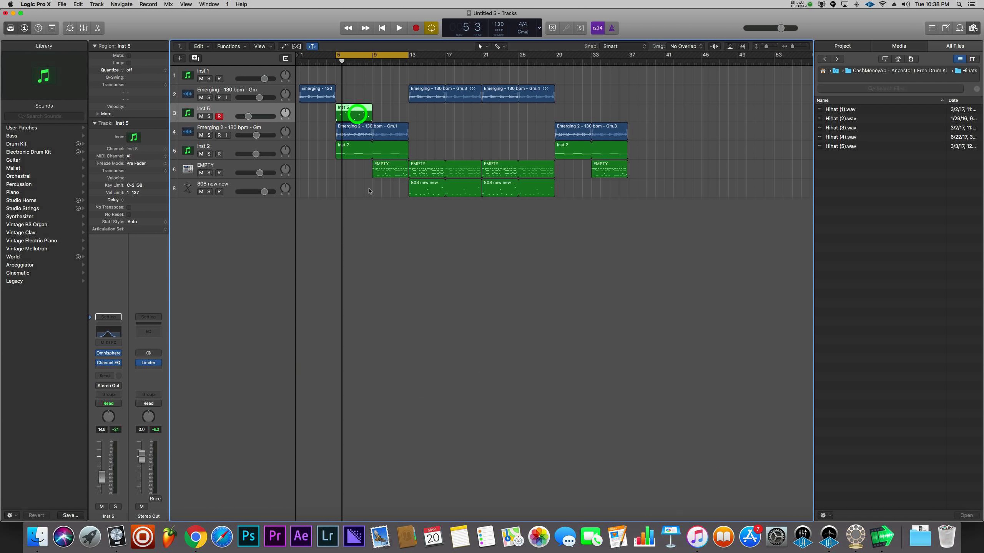
double_click(358, 117)
key("super+a")
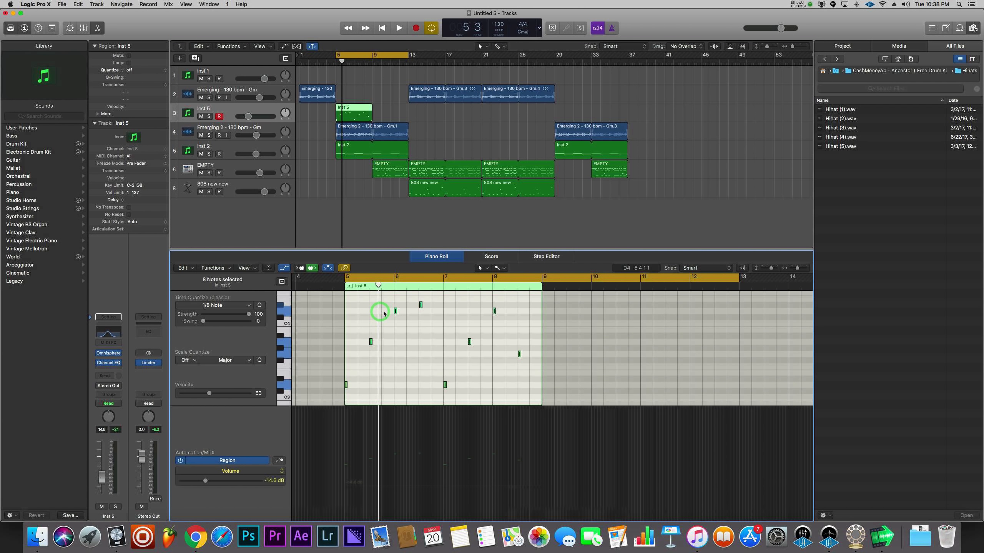
Audition the bell melody and loop the Inst 5 region out to bar 13.
key("space")
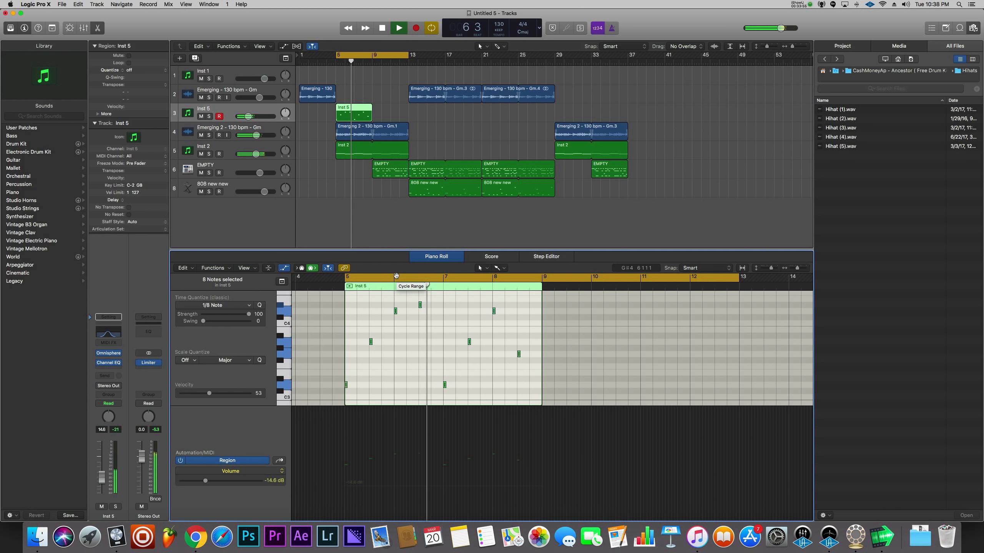
left_click_drag(373, 107, 408, 109)
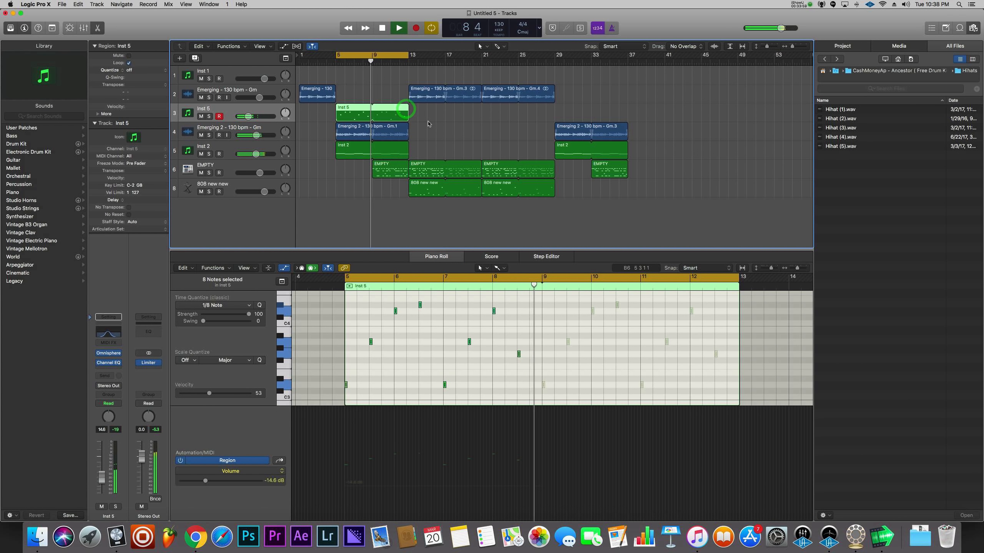
Turn off cycle playback and audition the bells running up to bar 13.
left_click(427, 121)
left_click(371, 55)
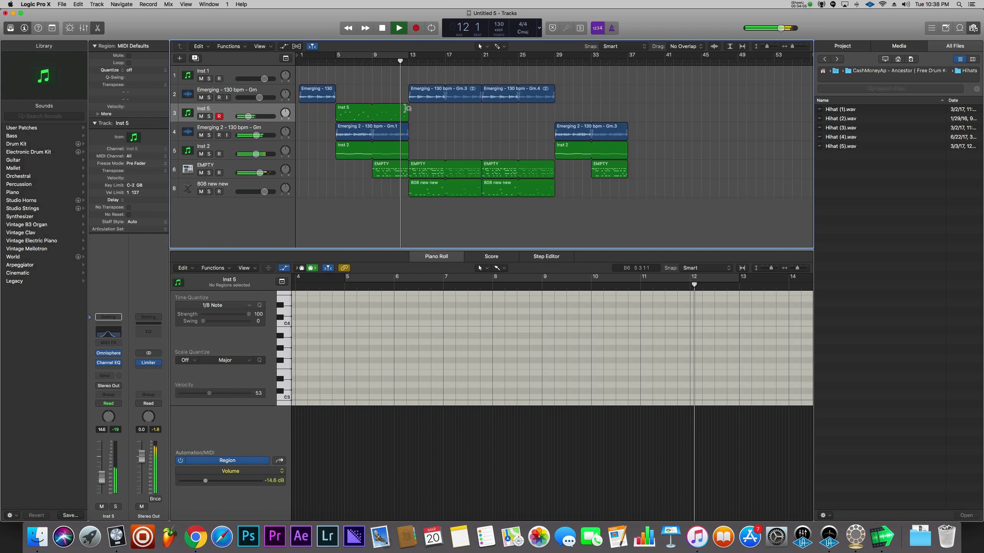
key("space")
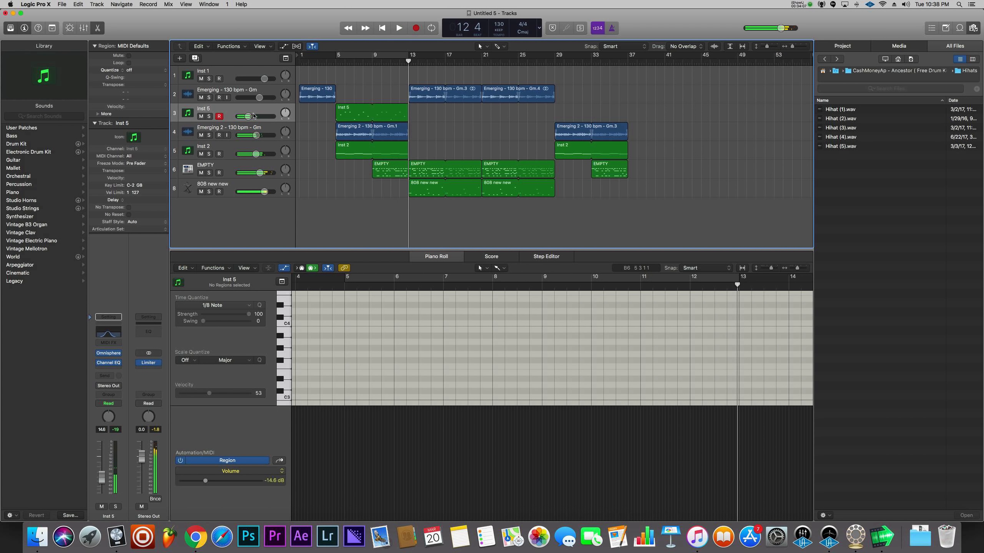
Duplicate the Inst 5 track's setup onto a new track without its Channel EQ, and set the cycle range to bars 21–29.
key("super+d")
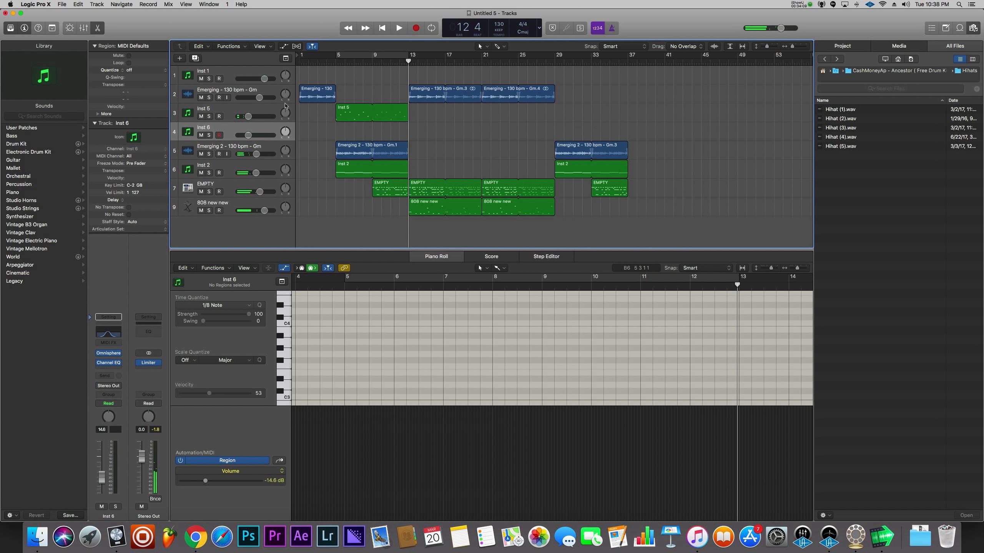
left_click(119, 363)
left_click(114, 373)
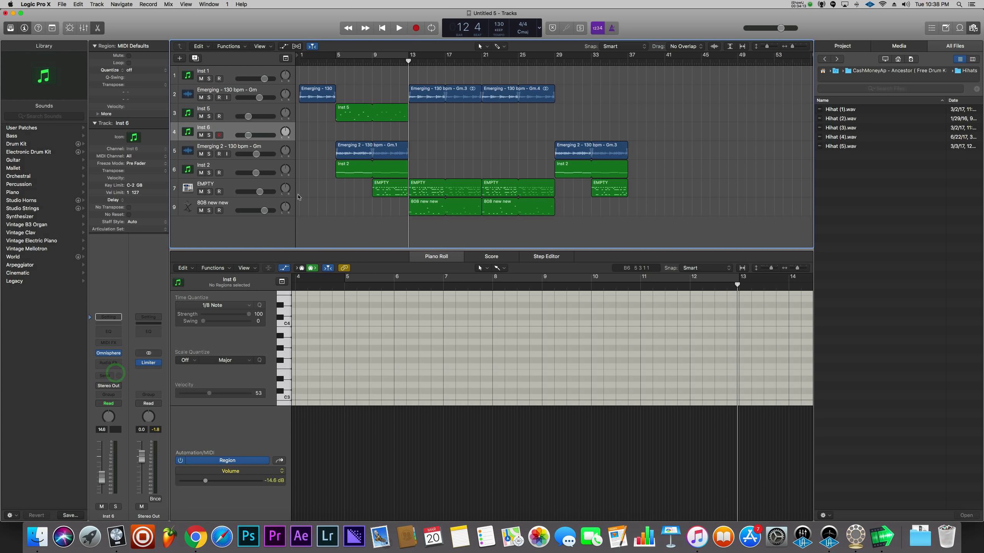
left_click(386, 55)
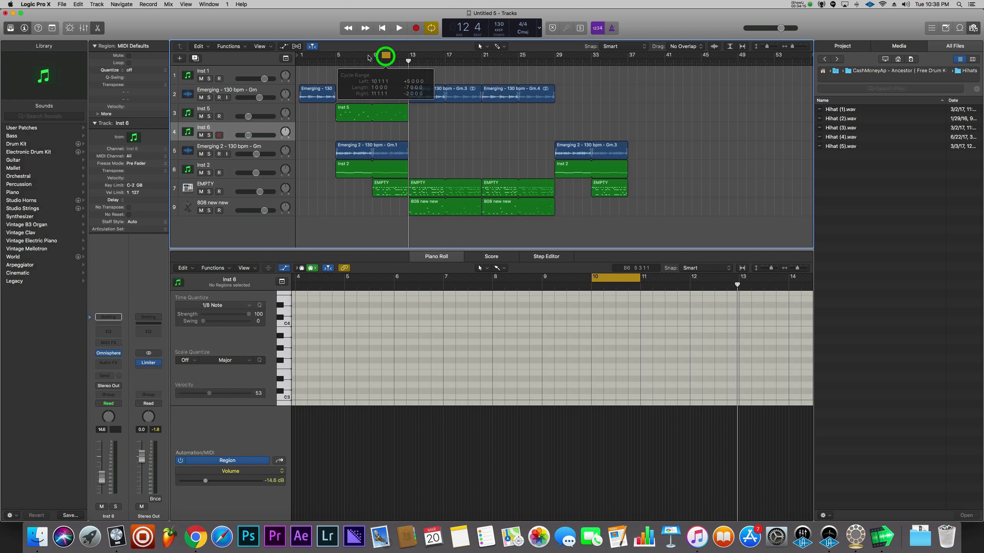
left_click_drag(482, 56, 558, 60)
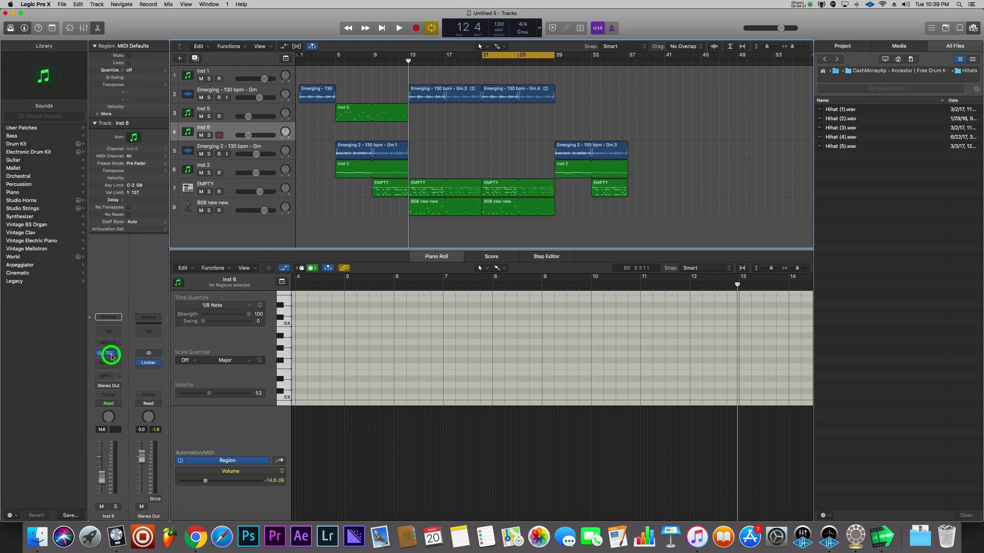
Try bell patches in the Inst 6 Omnisphere and load Ambient Space Piano from the Keyboards category.
left_click_drag(278, 33, 559, 142)
scroll(333, 348, "down", 4)
left_click(316, 354)
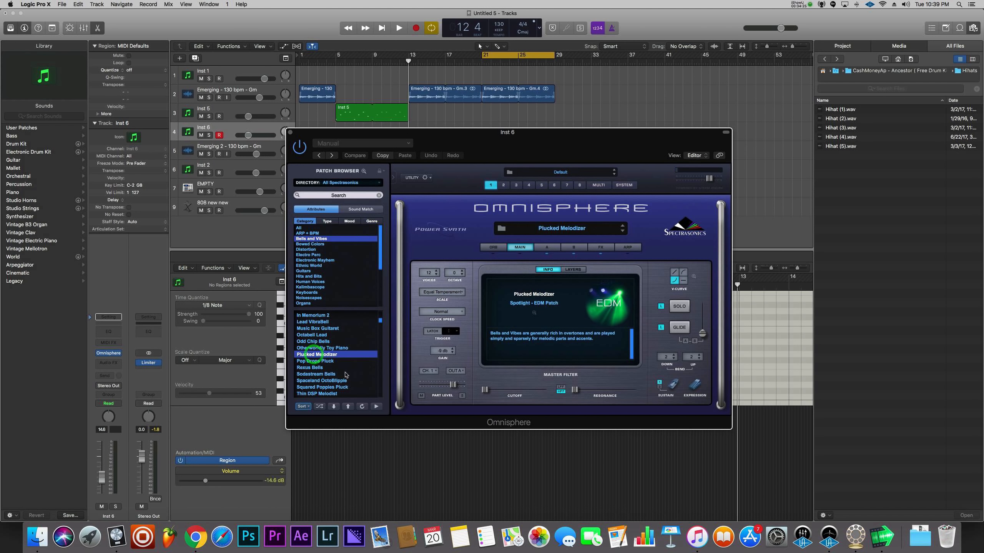
left_click(331, 374)
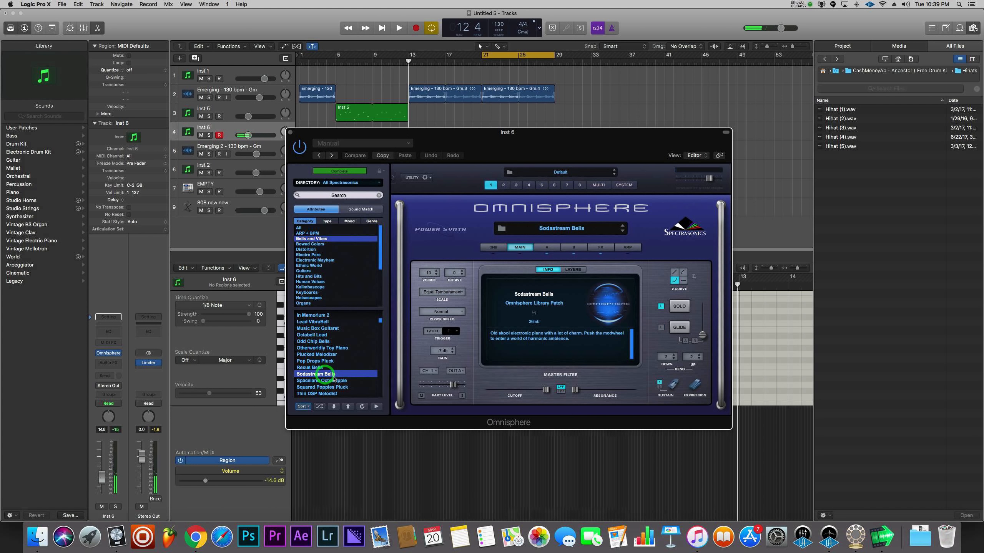
scroll(332, 268, "down", 3)
scroll(324, 276, "up", 3)
left_click(313, 283)
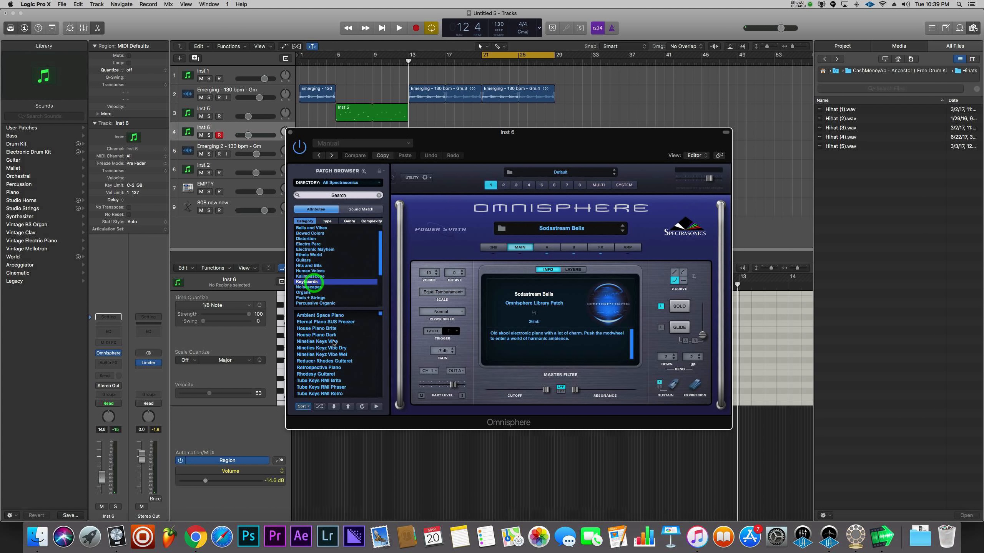
left_click(321, 315)
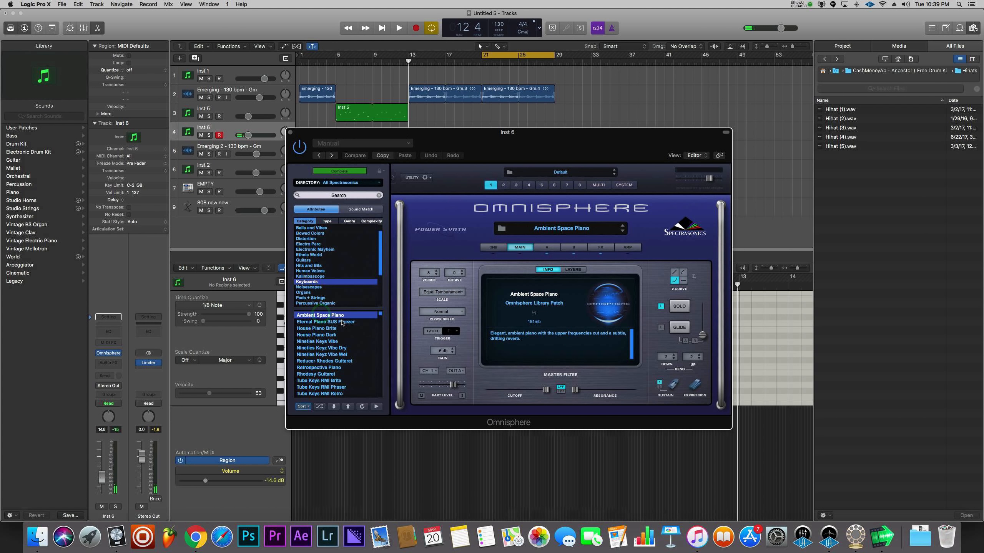
Set the Inst 6 volume to -4.2 dB and record a piano melody over bars 21 to 25.
left_click_drag(248, 135, 271, 135)
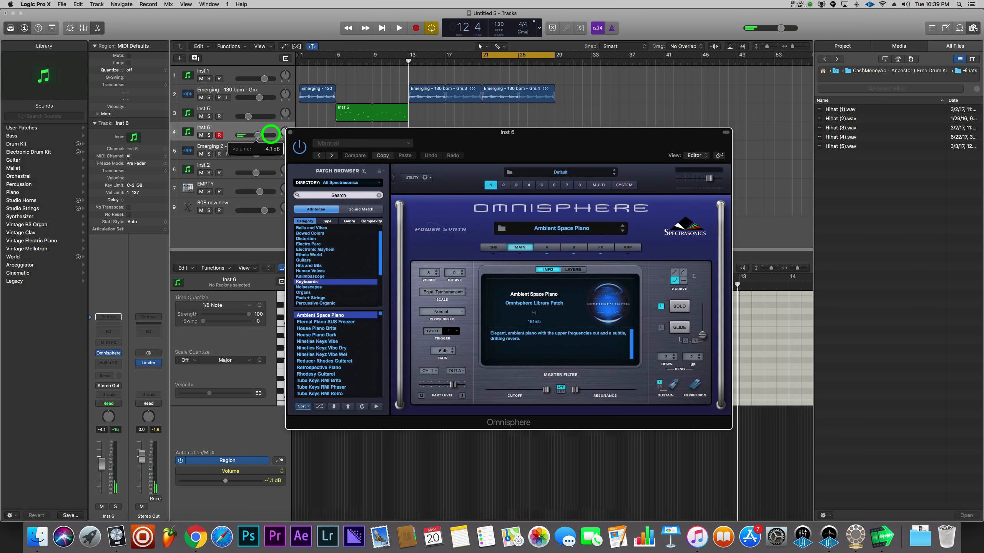
left_click(272, 136)
key("space")
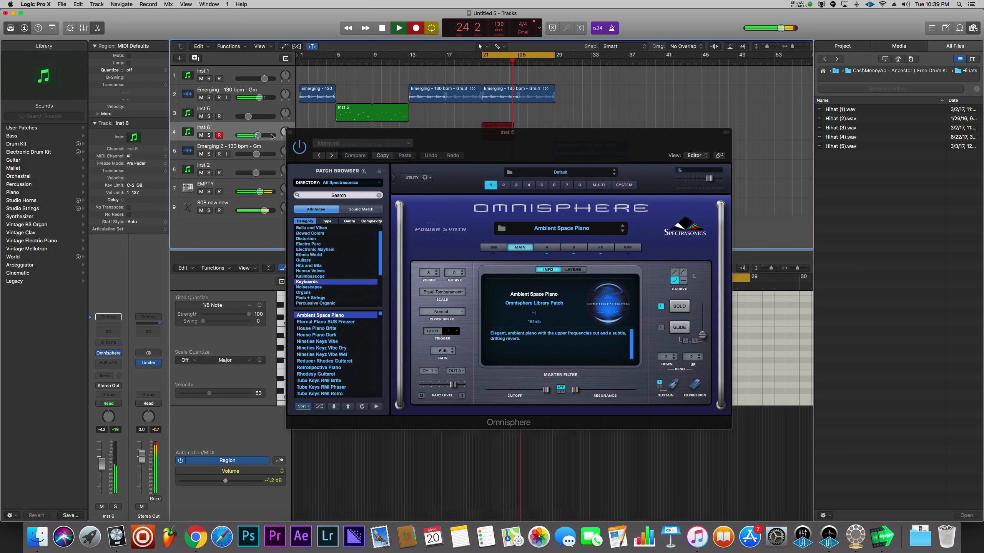
key("space")
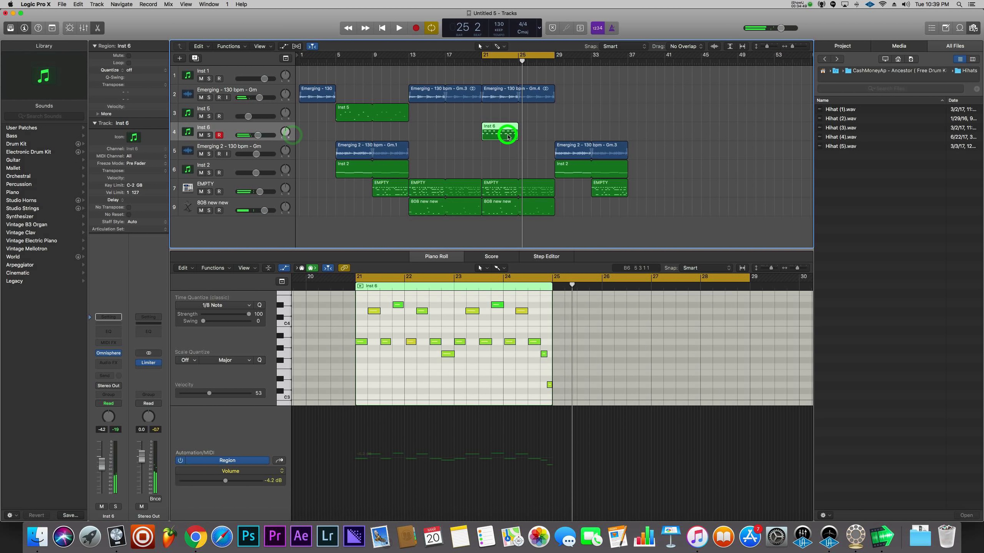
Quantize all notes of the recorded Inst 6 region to 1/8 notes and loop the region out to bar 29.
double_click(507, 136)
double_click(507, 137)
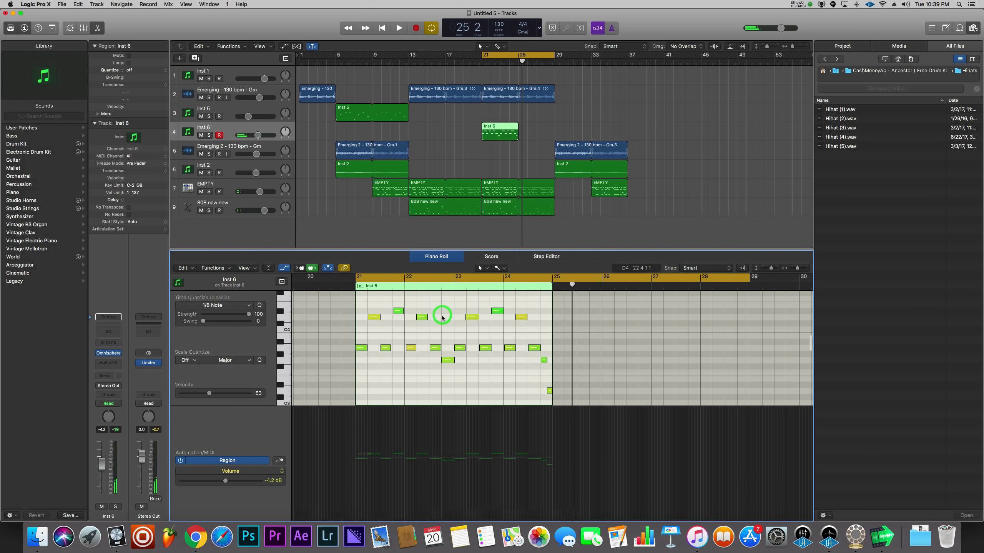
key("super+a")
key("space")
left_click(445, 333)
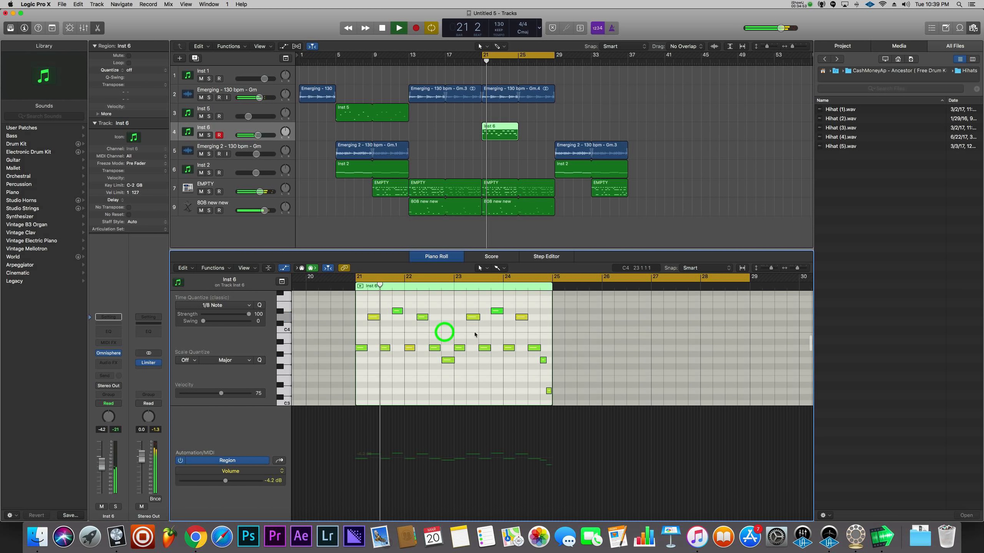
left_click_drag(518, 126, 554, 128)
Add a Channel EQ to Inst 6 with a 390 Hz low cut, an 8400 Hz high cut and a +3.0 dB boost at 2350 Hz.
left_click(108, 331)
left_click(38, 59)
left_click_drag(25, 117, 195, 125)
mouse_move(263, 115)
left_mouse_down()
mouse_move(258, 103)
mouse_move(260, 114)
left_mouse_up()
left_click(353, 60)
left_click_drag(366, 116, 314, 123)
left_click_drag(261, 100, 259, 102)
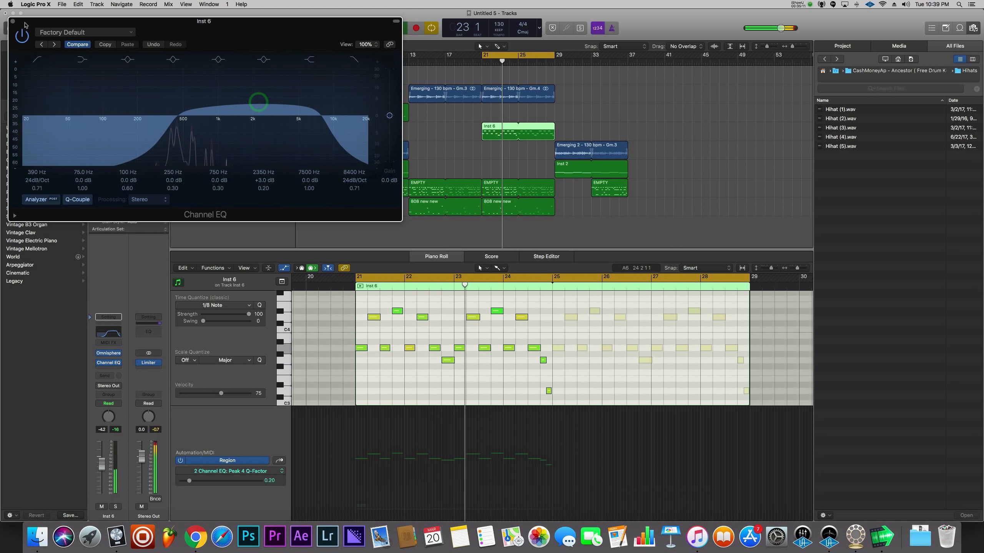
left_click(12, 21)
key("space")
Create one software instrument track below the EMPTY drum track and load the EXS24 sampler in stereo on it.
left_click(234, 185)
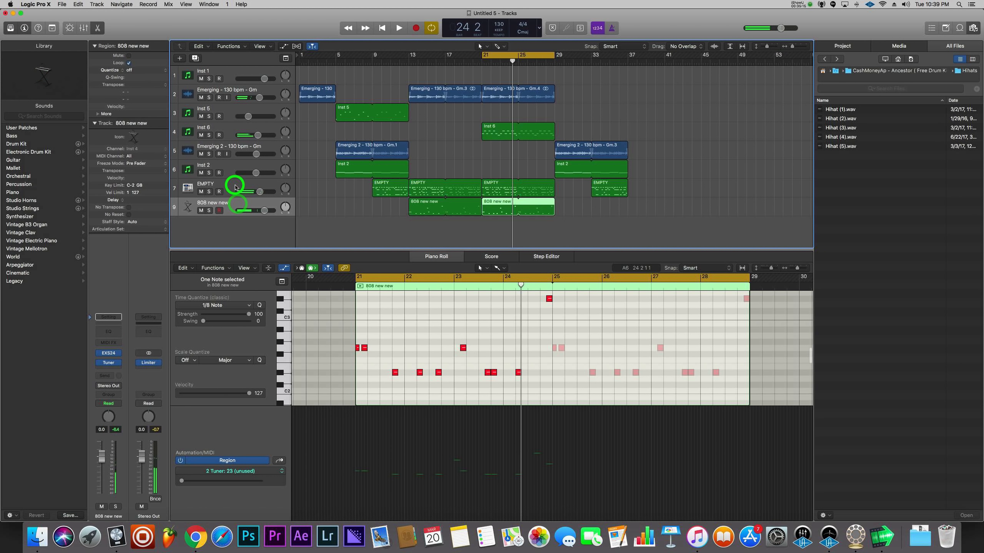
left_click(180, 58)
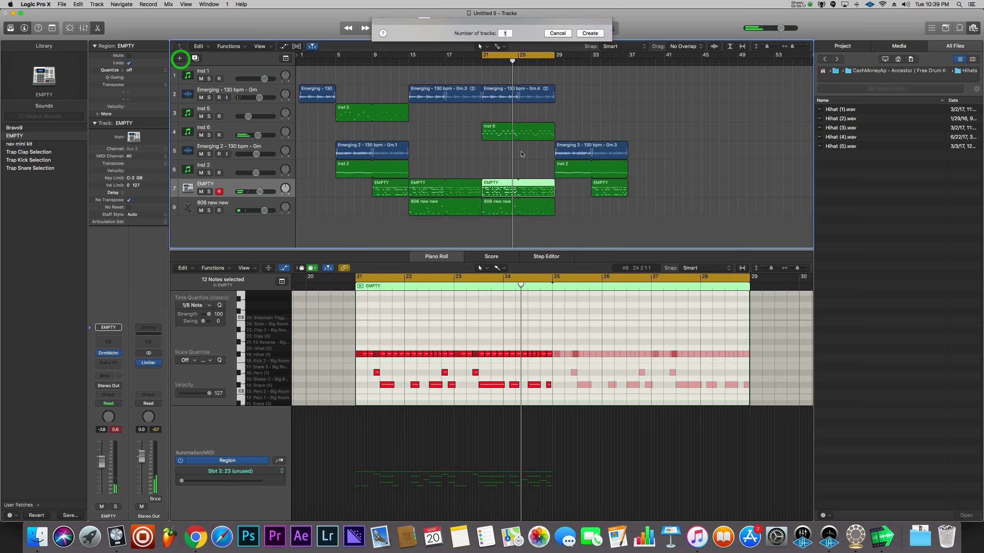
left_click(587, 135)
left_click(116, 352)
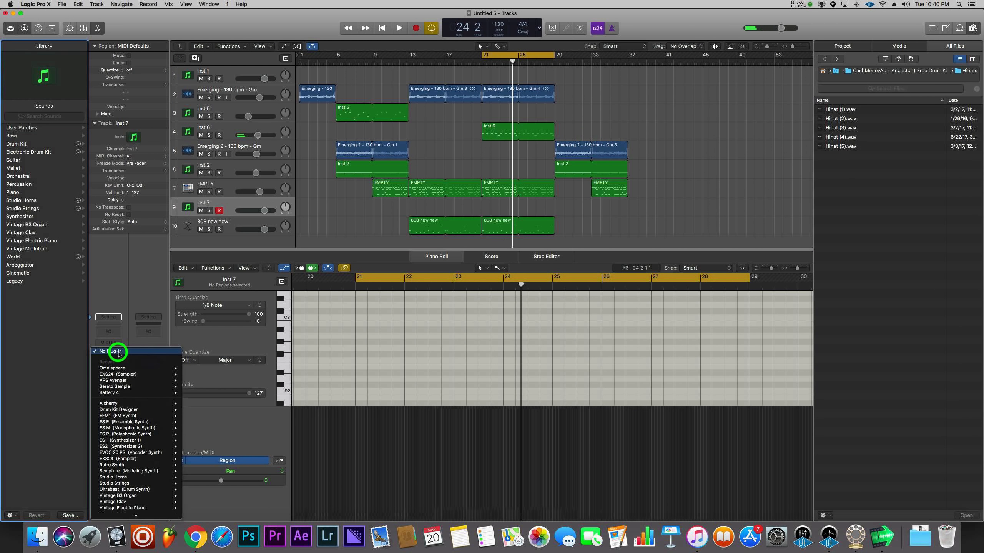
mouse_move(167, 374)
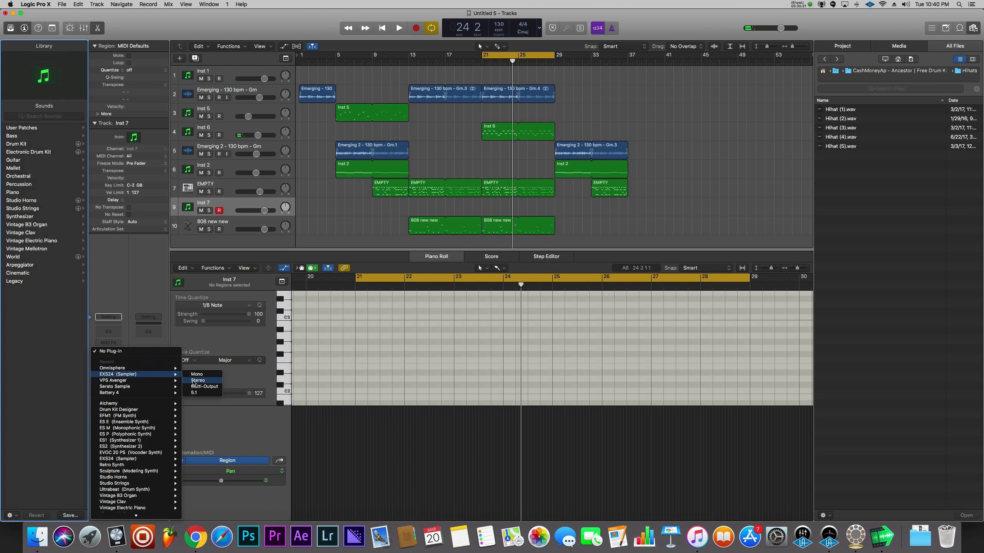
left_click(196, 381)
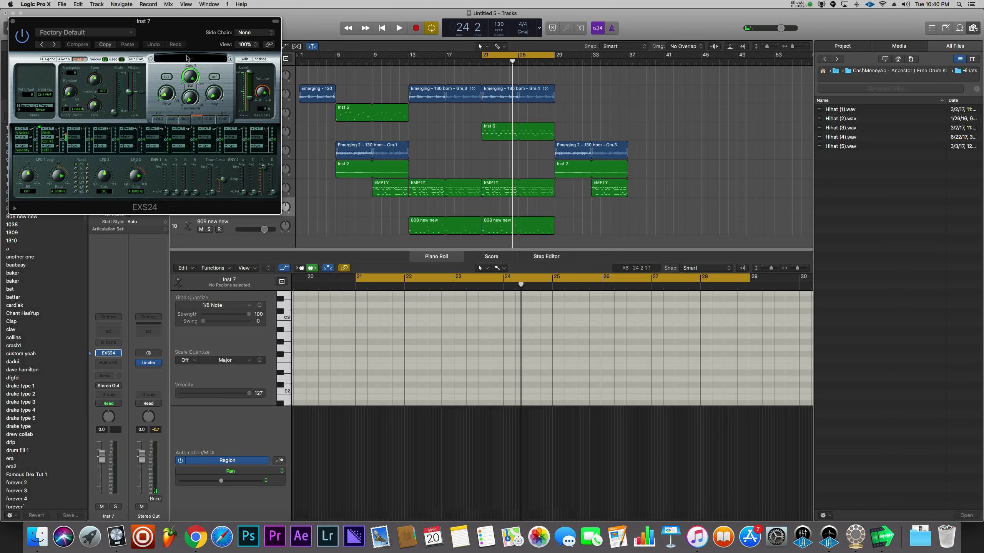
Load the migos tut 3 instrument from the Migos Tutorial folder into the EXS24 sampler.
left_click(186, 58)
scroll(207, 289, "down", 5)
scroll(206, 288, "down", 10)
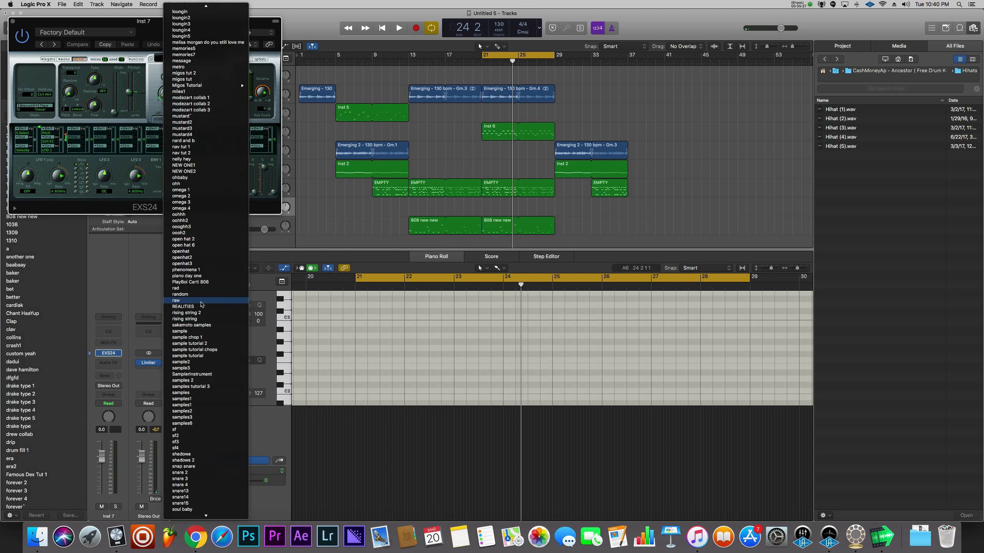
scroll(201, 305, "up", 3)
mouse_move(203, 128)
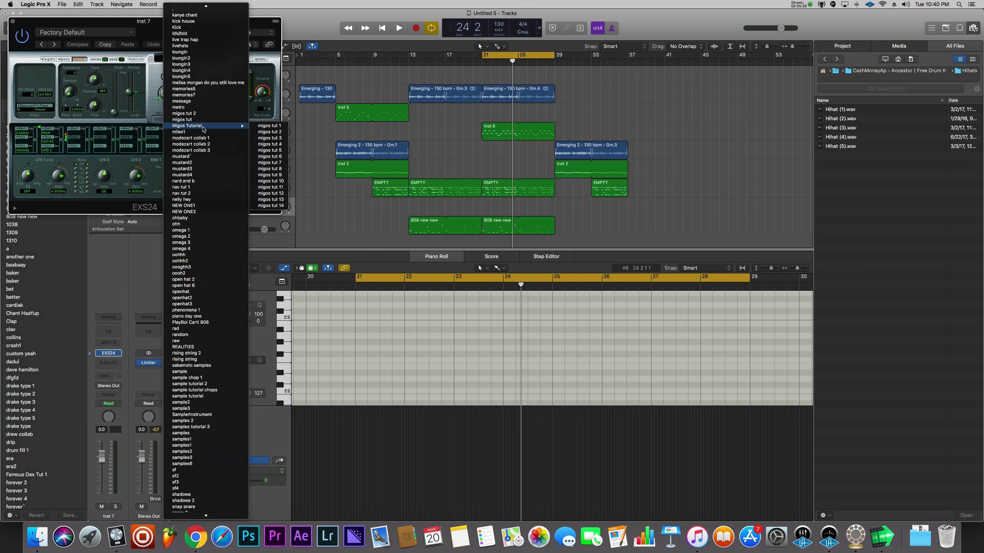
left_click(270, 126)
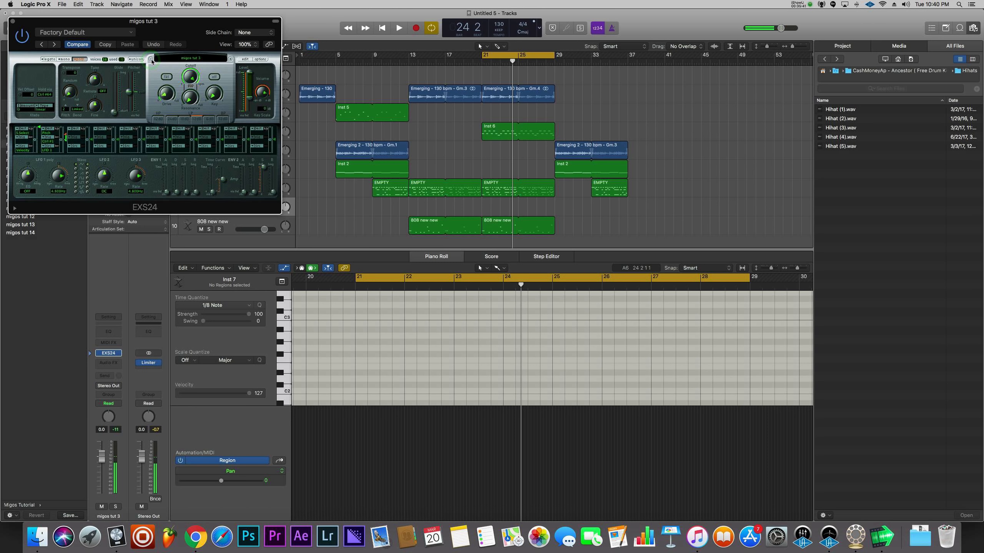
left_click_drag(176, 44, 434, 204)
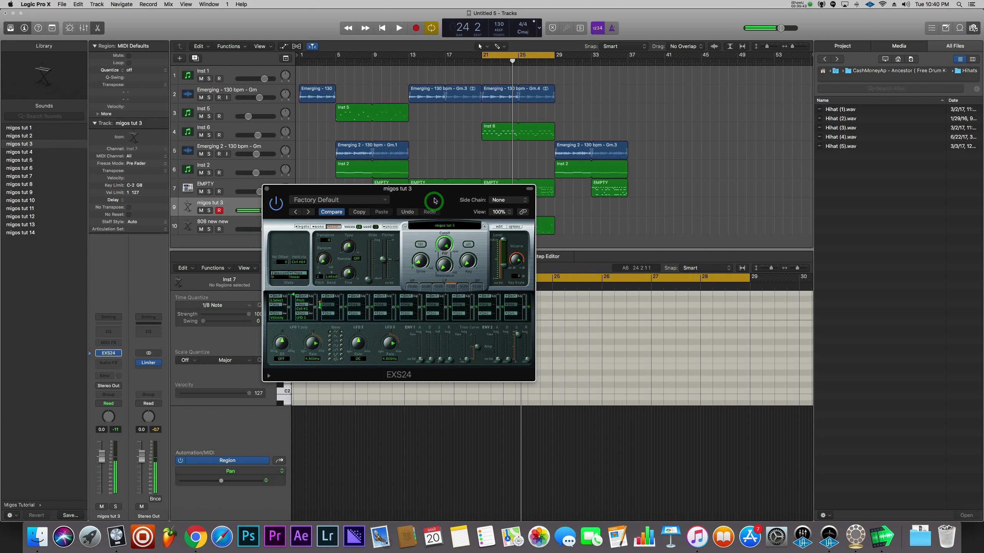
Set the cycle range to bars 13–21 and record three quick migos tut 3 hits at the end of bar 16.
left_click_drag(496, 58, 422, 59)
left_click(445, 211)
left_click_drag(444, 211, 629, 359)
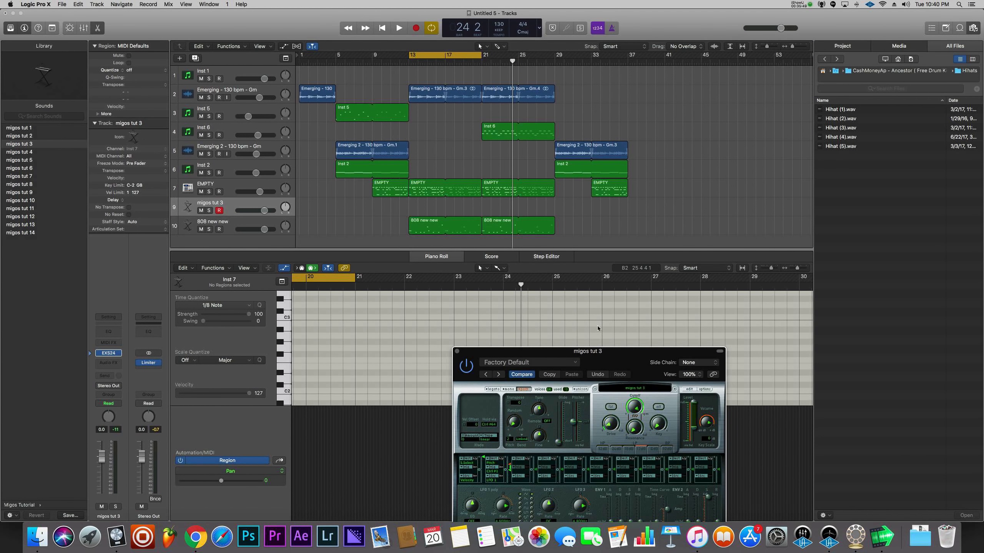
key("space")
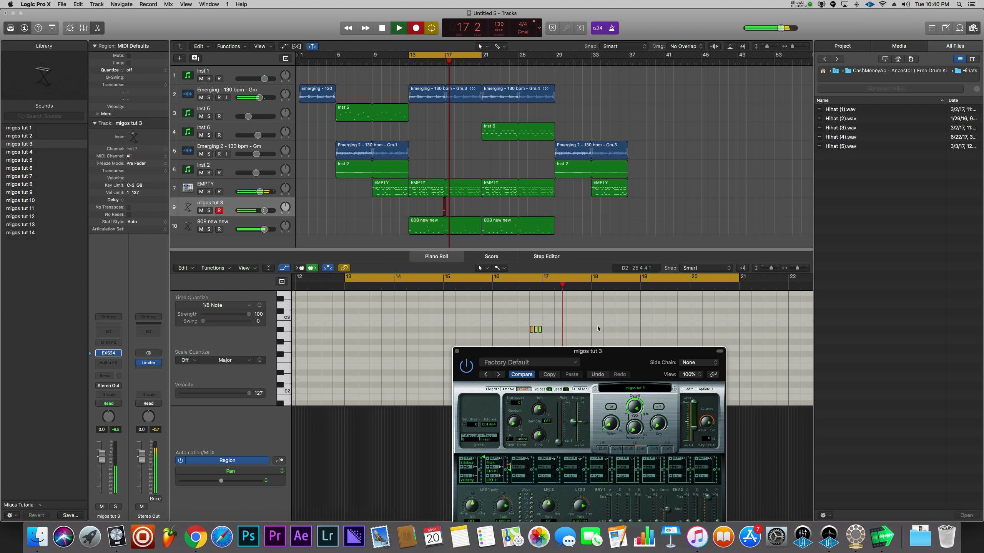
key("space")
Quantize the three hits to 1/16 Triplet (1/24), extend their region back to bar 13 and loop it to bar 29.
left_click(219, 305)
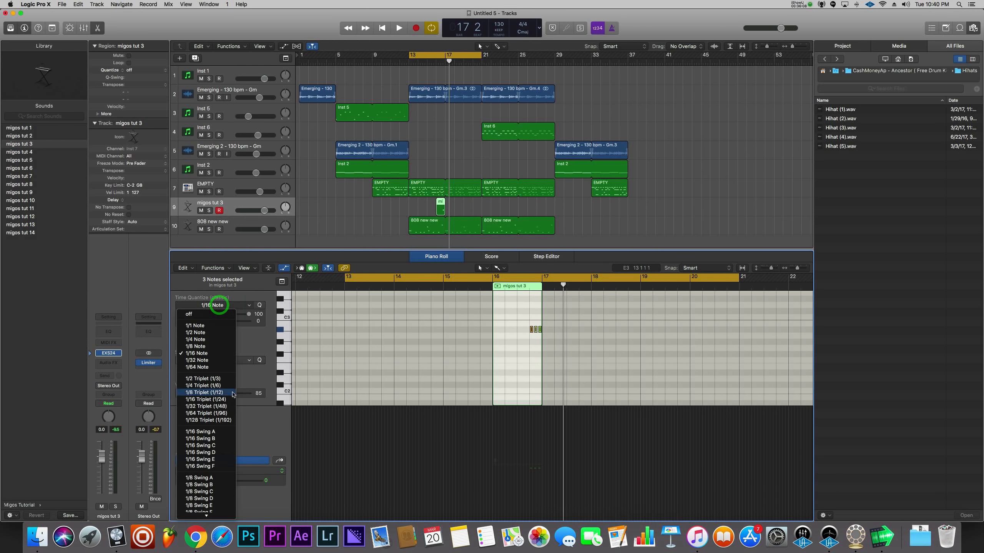
left_click(220, 401)
key("space")
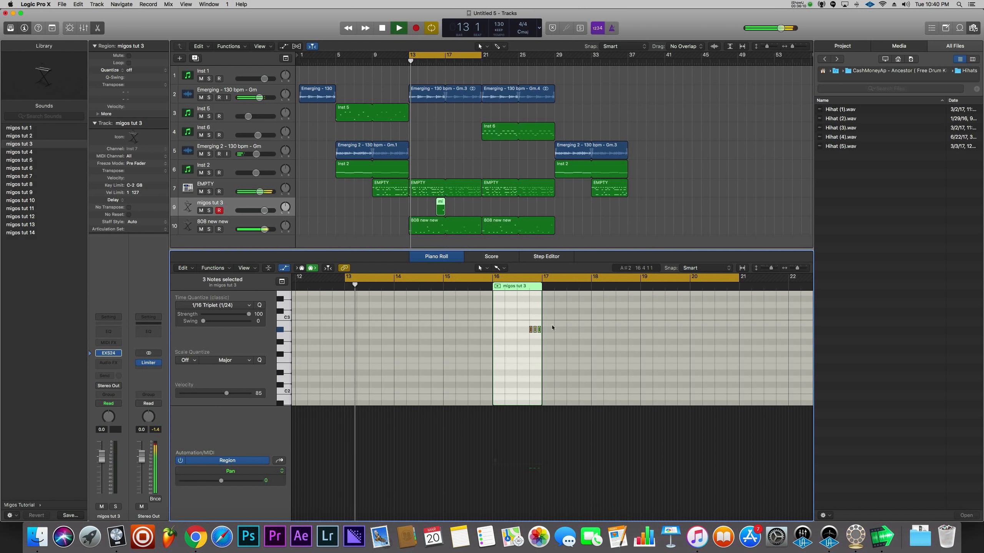
left_click_drag(438, 210, 555, 209)
left_click(554, 349)
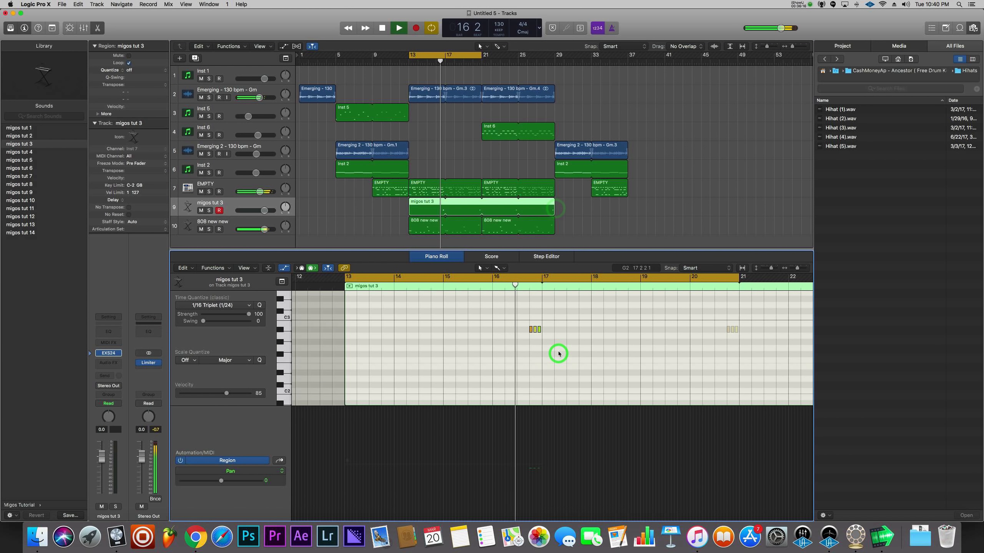
key("space")
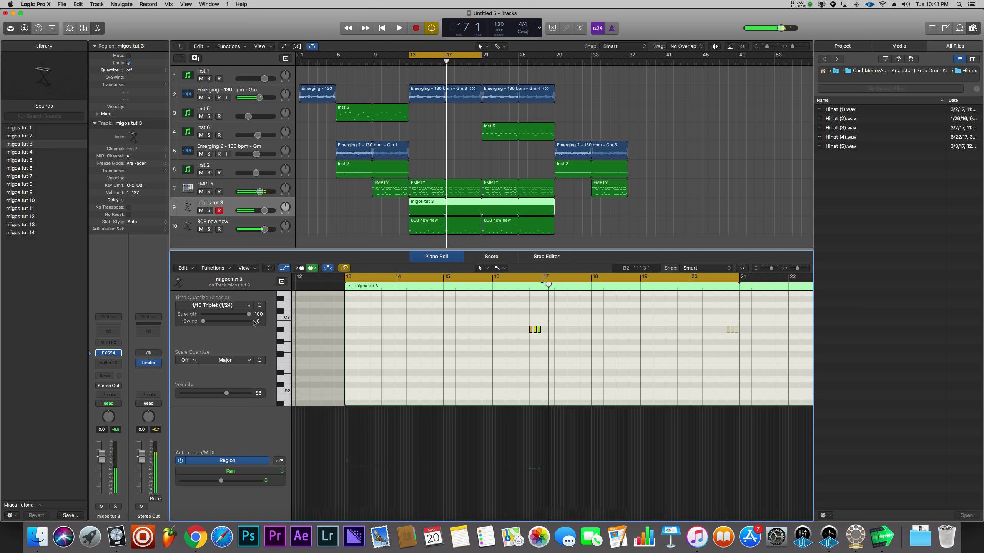
Lower the migos tut 3 track volume to -6.0 dB while auditioning the loop.
key("space")
left_click_drag(260, 212, 259, 211)
mouse_move(111, 355)
left_click_drag(263, 211, 254, 212)
key("space")
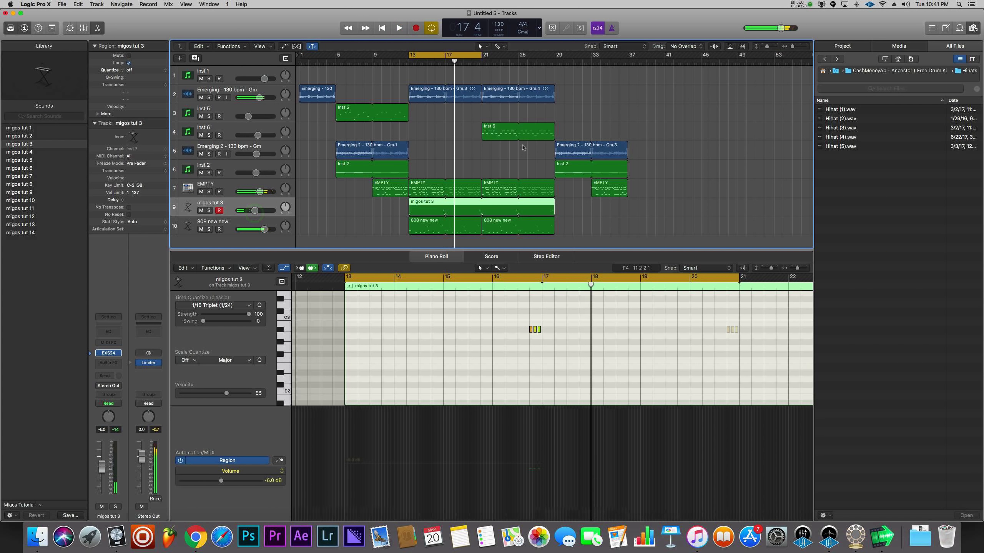
Move the cycle range to bars 21–29 and create another software instrument track below migos tut 3.
left_click_drag(456, 55, 528, 61)
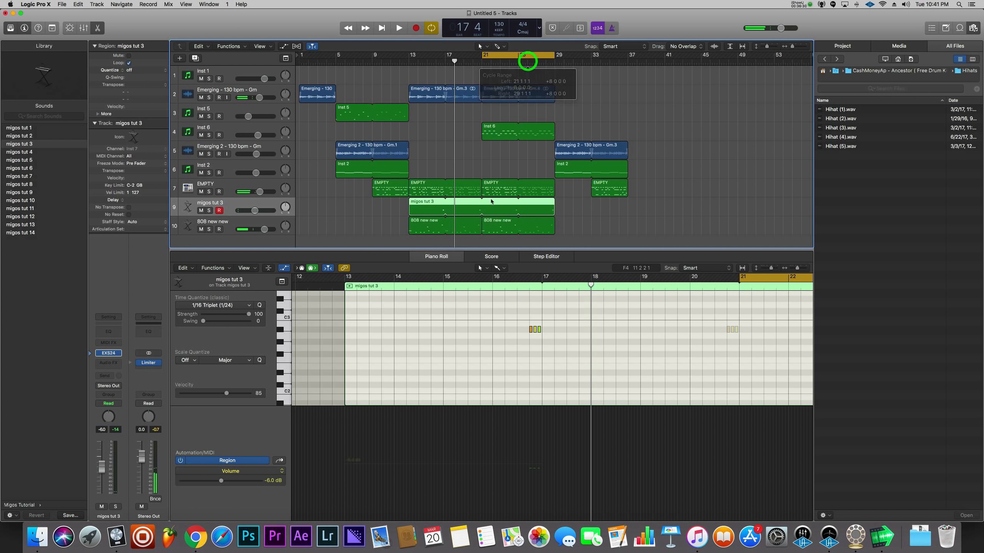
scroll(486, 216, "down", 1)
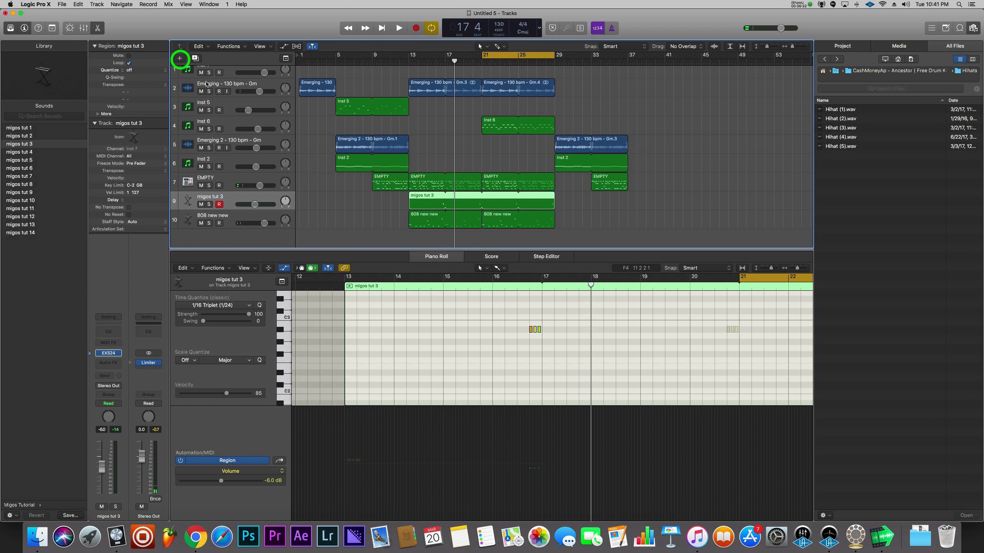
left_click(180, 58)
left_click(596, 133)
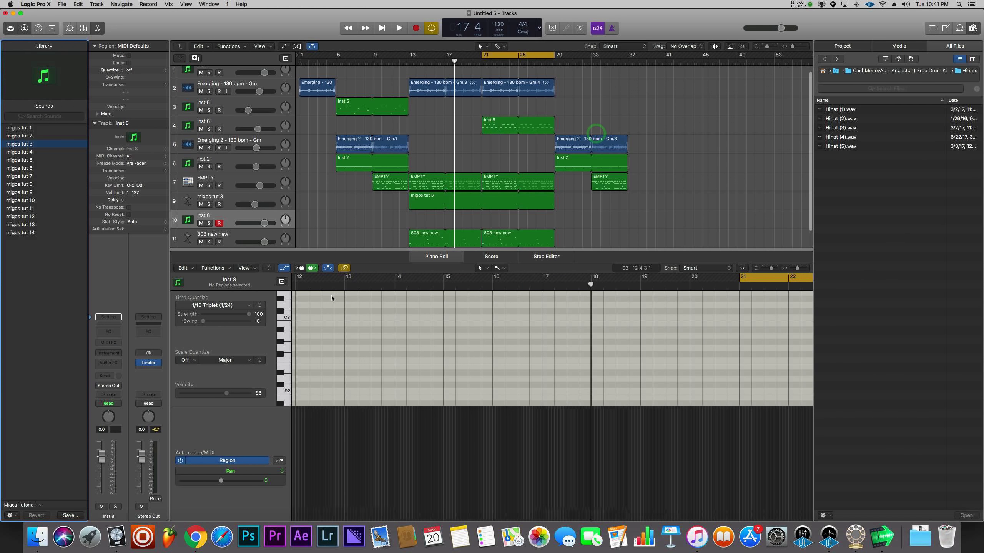
Load a stereo EXS24 sampler with the open hat 6 instrument on the new track below migos tut 3.
left_click(115, 353)
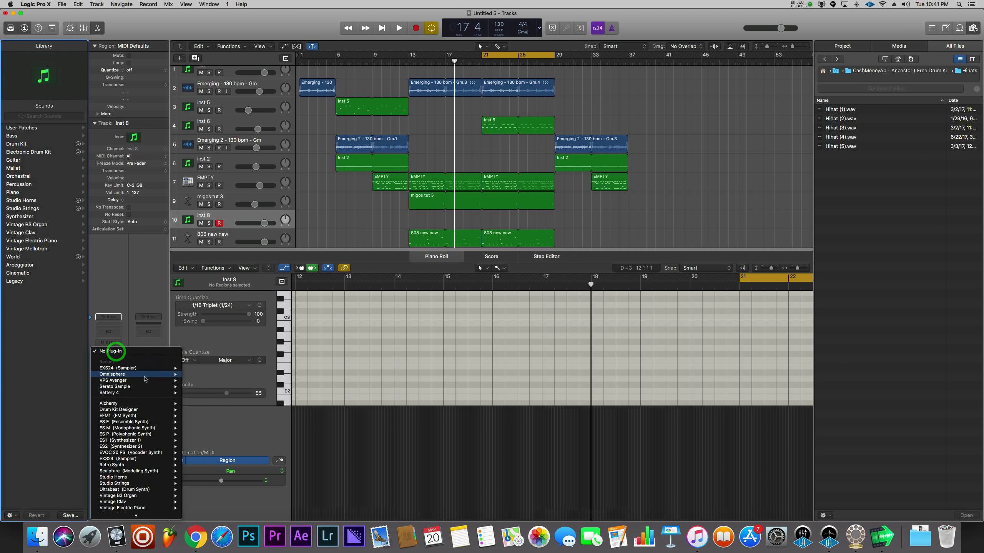
mouse_move(167, 368)
left_click(197, 374)
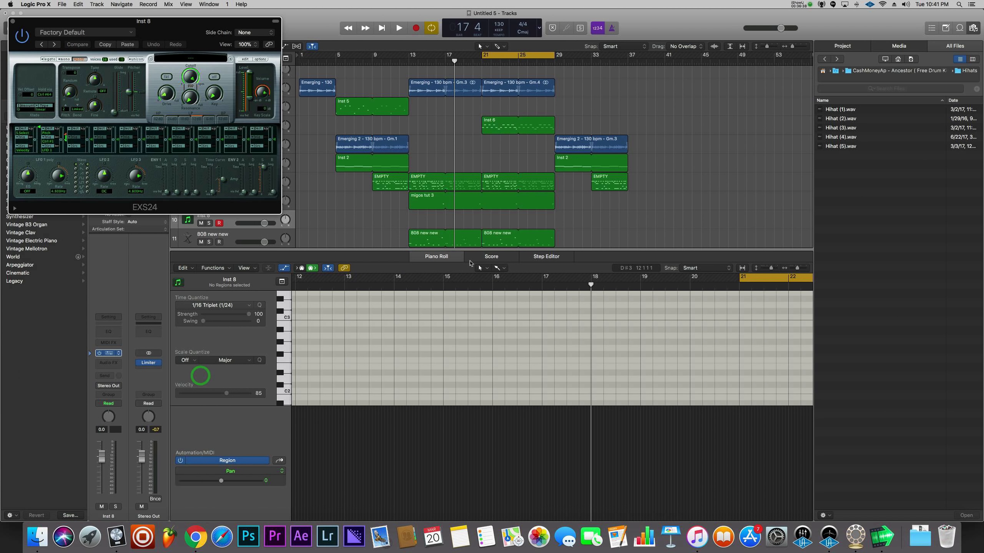
left_click(199, 58)
scroll(202, 277, "down", 8)
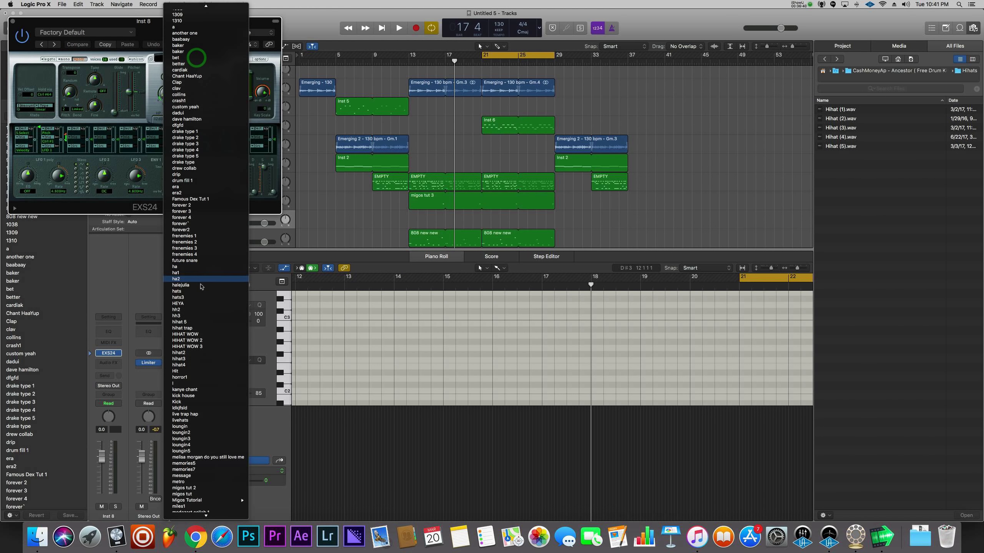
left_click(196, 303)
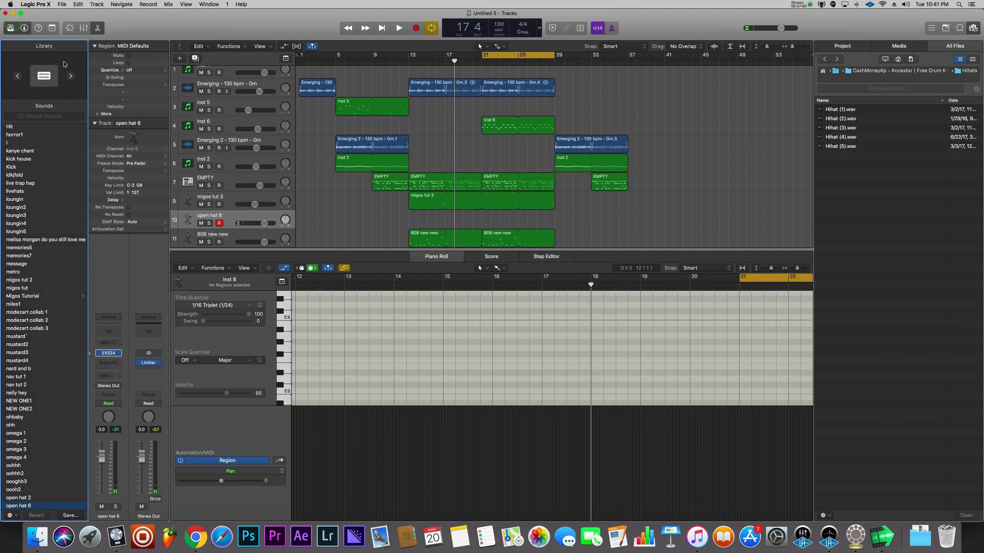
Record open hat 6 hits in bars 22 and 24 over the cycled section and extend their region back to bar 21.
key("space")
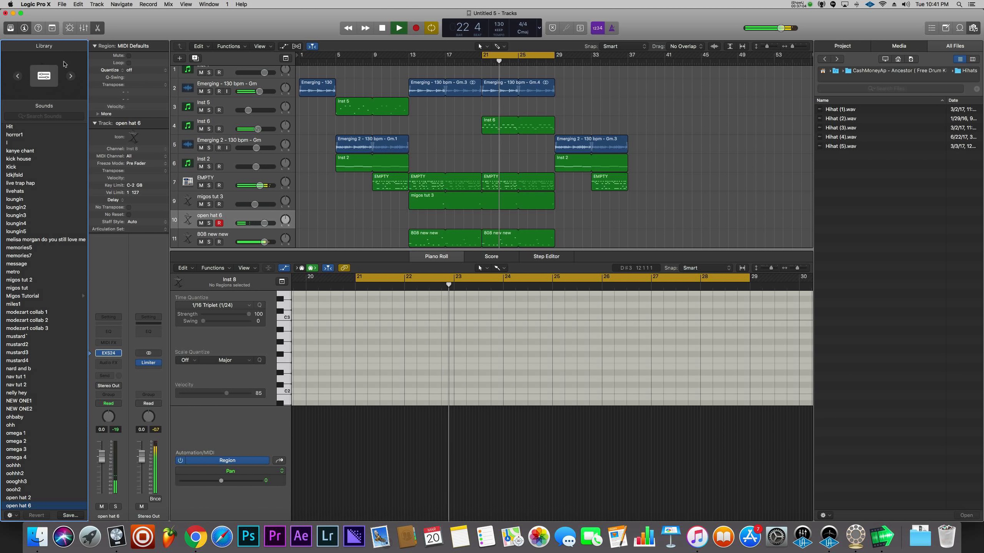
key("space")
key("space")
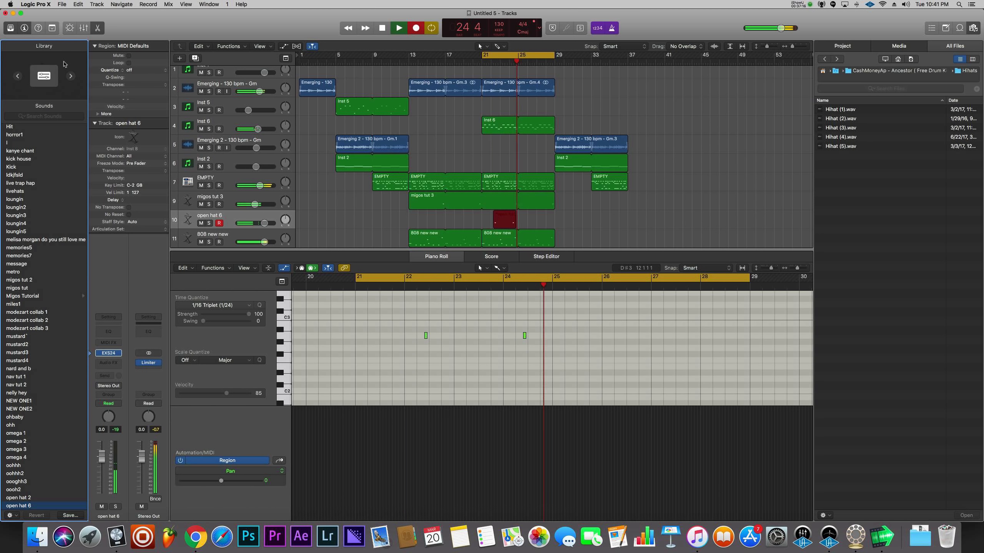
key("space")
left_click(448, 319)
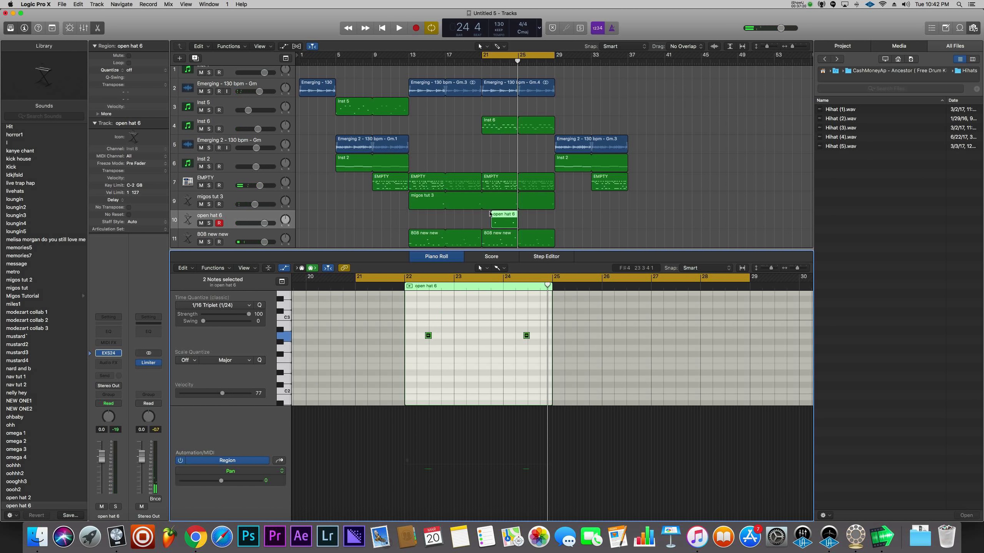
left_click_drag(493, 222, 484, 224)
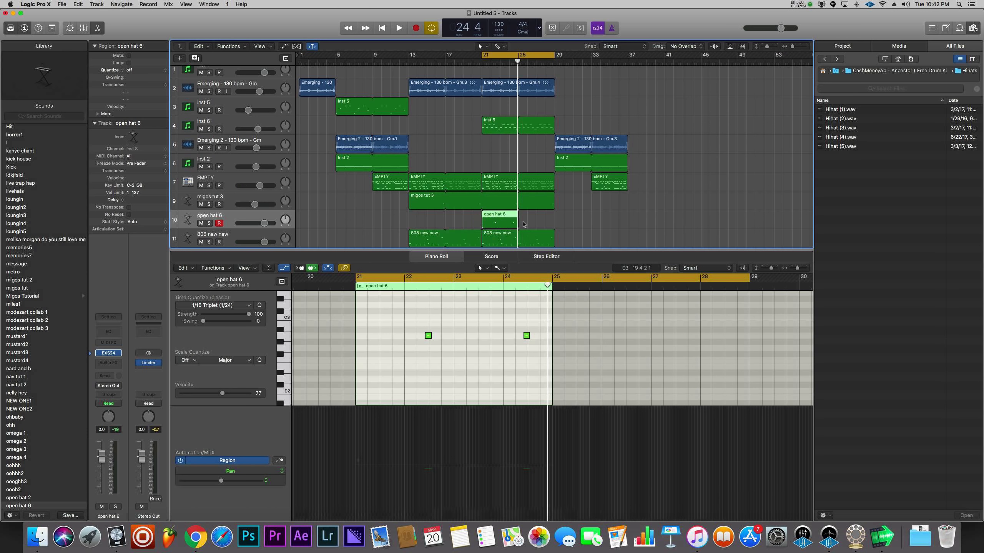
Quantize the open hat 6 hits to 1/16 Note and loop their region to bar 29.
key("space")
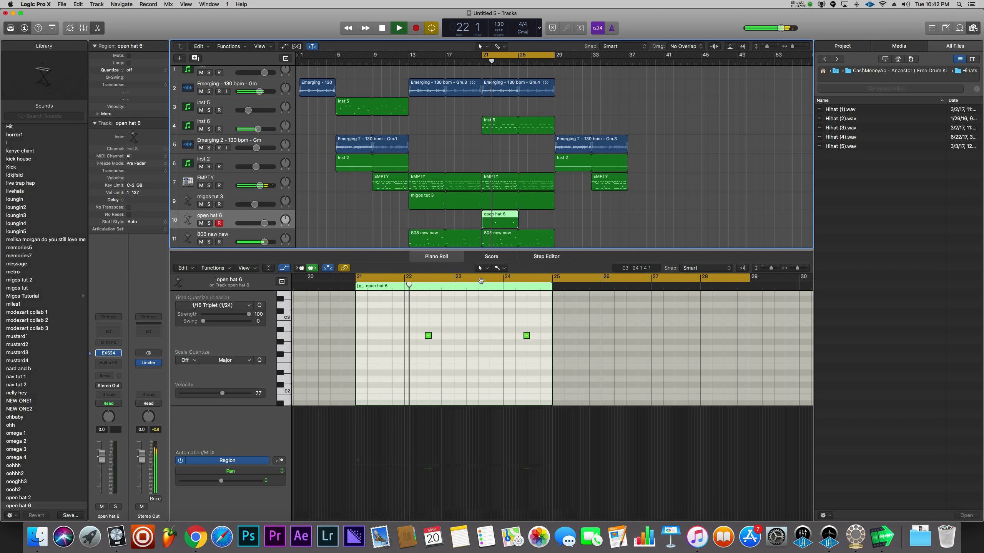
key("space")
left_click(197, 306)
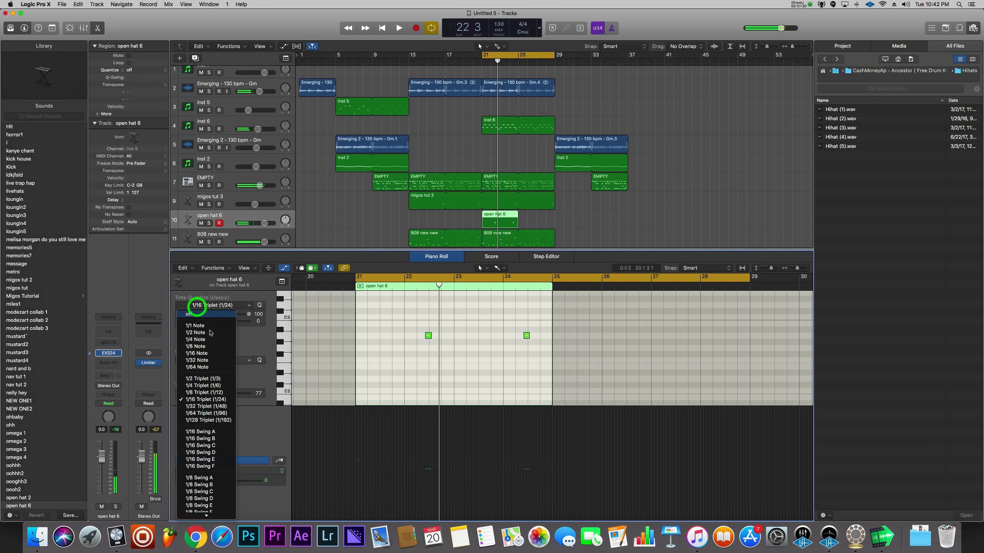
left_click(375, 313)
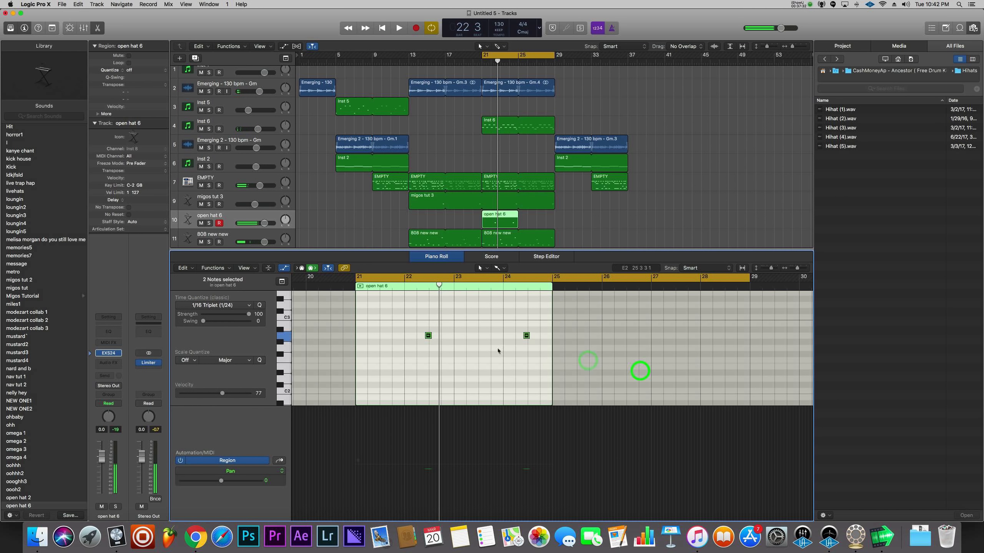
left_click(201, 307)
left_click(209, 353)
key("space")
left_click(477, 342)
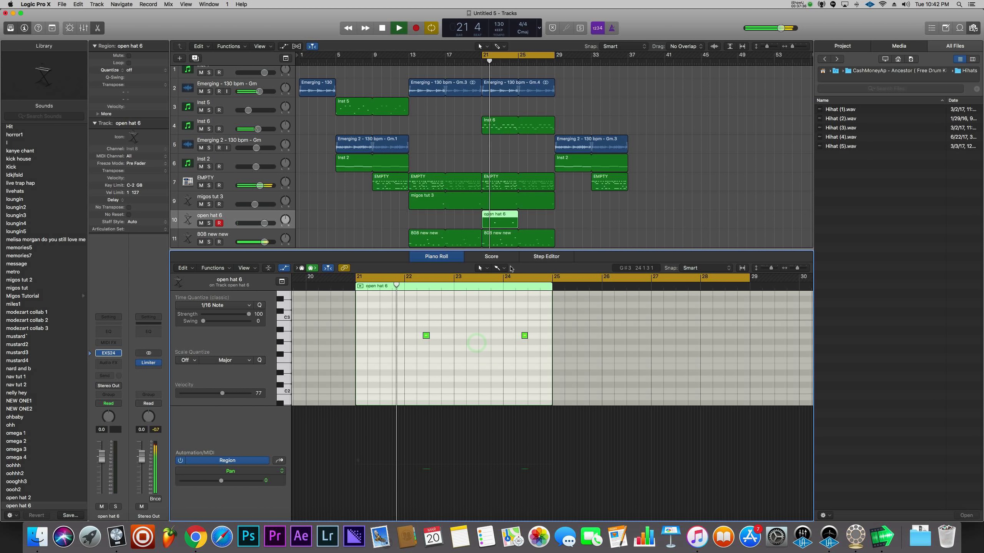
left_click_drag(517, 215, 553, 216)
left_click(569, 336)
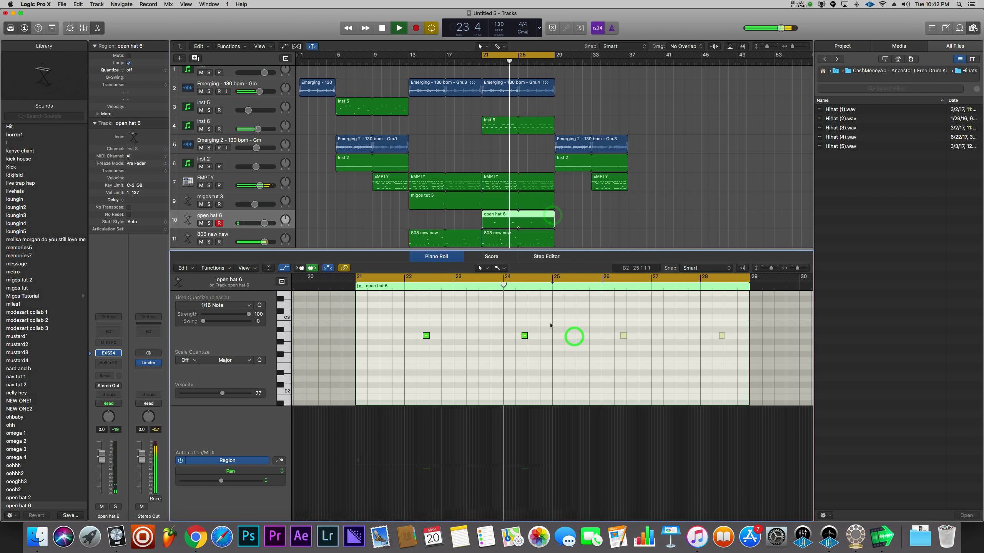
Create a software instrument track below open hat 6 and insert a stereo EXS24 sampler on it.
scroll(349, 225, "down", 1)
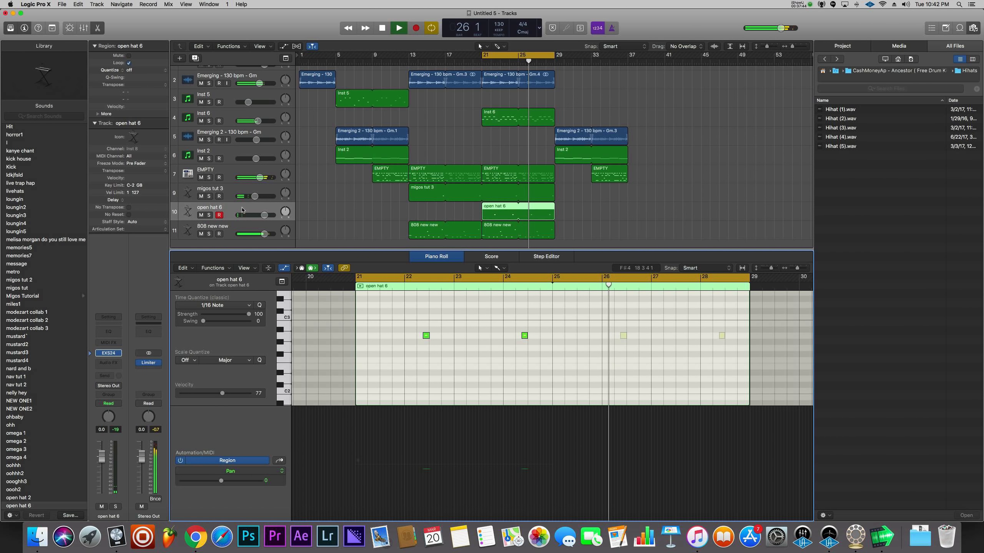
left_click(179, 58)
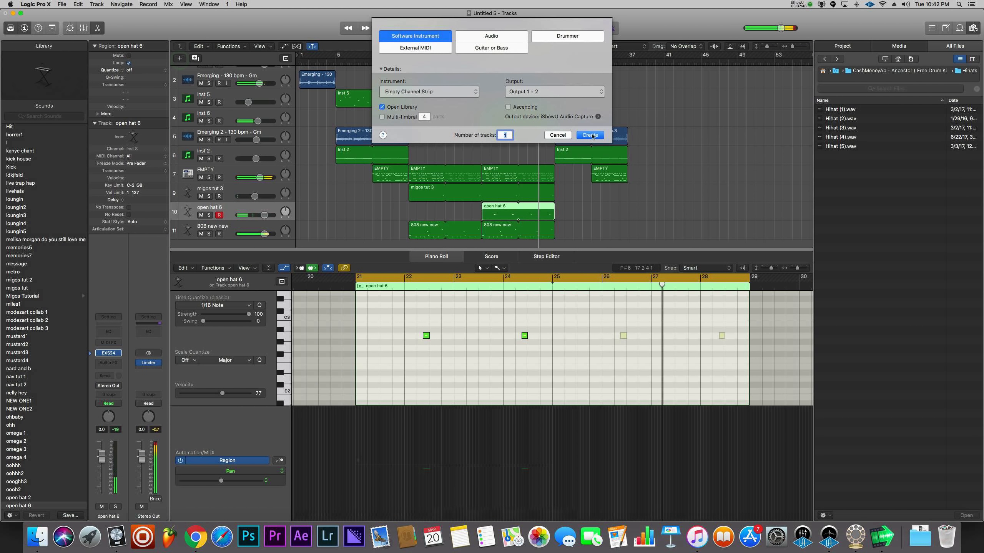
left_click(590, 135)
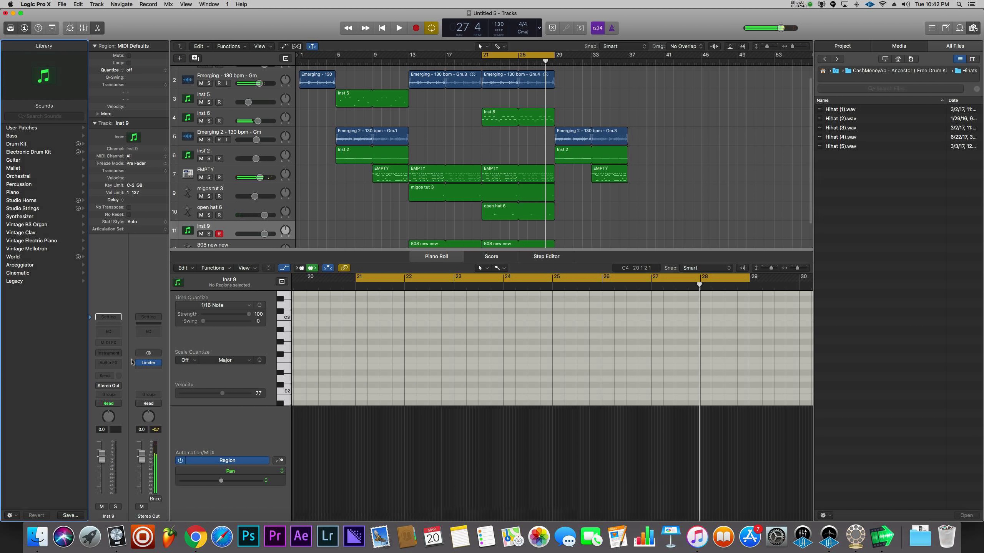
left_click(119, 355)
mouse_move(154, 368)
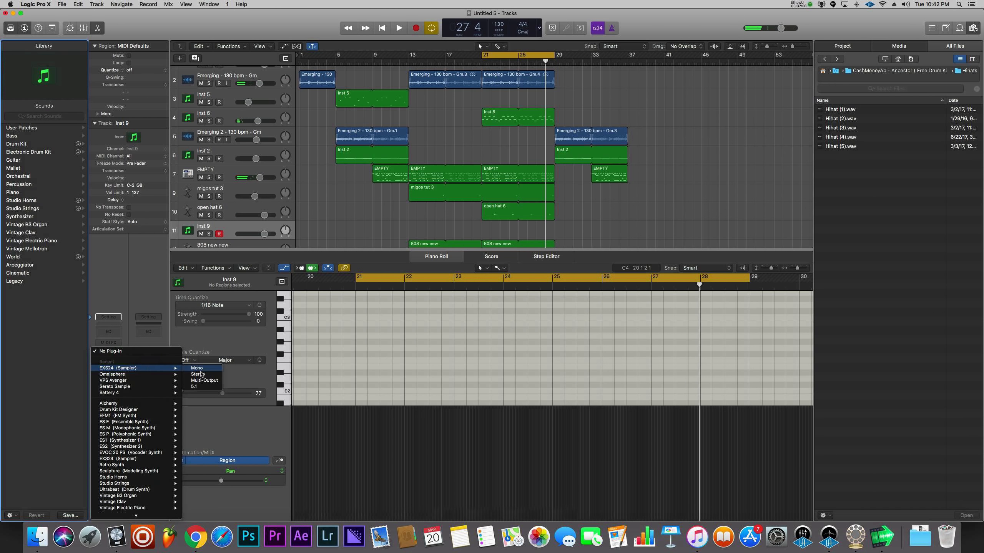
left_click(199, 375)
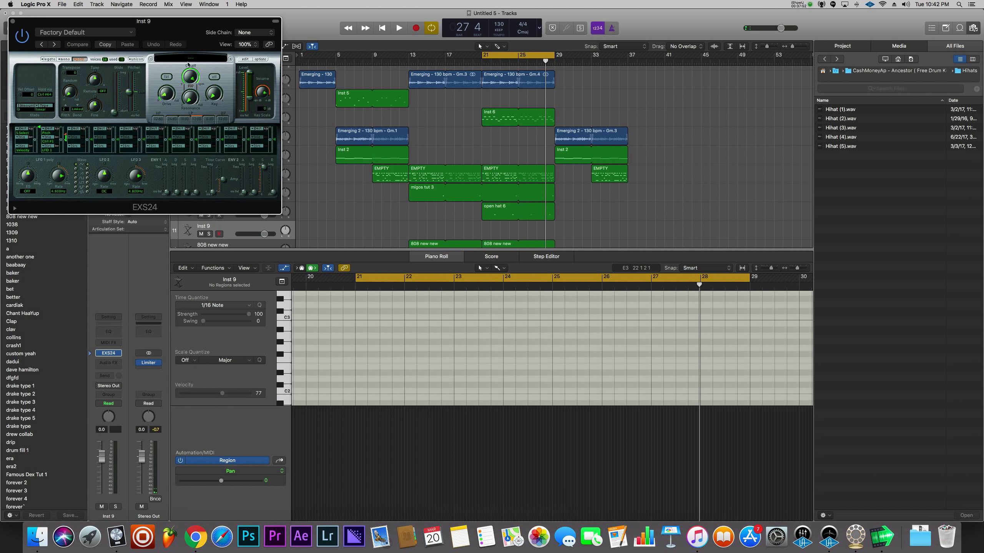
Try migos tut 14 from the Migos Tutorial folder in the sampler and settle on migos tut 10.
left_click(188, 62)
scroll(198, 334, "down", 10)
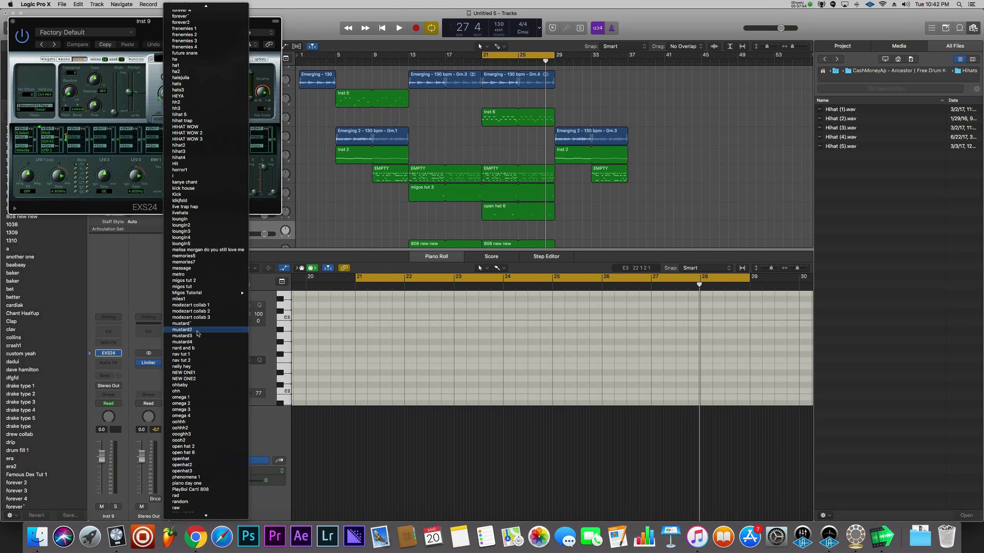
mouse_move(211, 295)
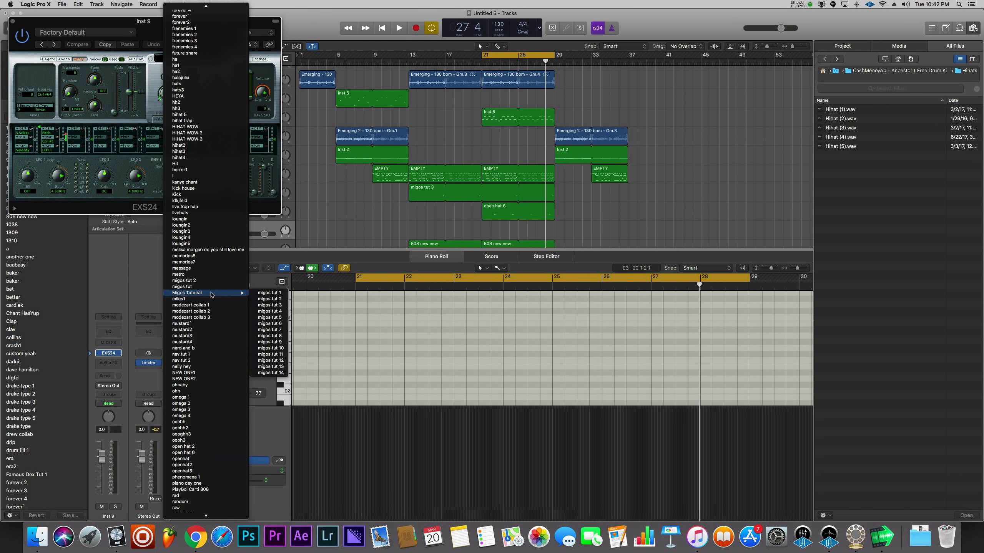
left_click(271, 372)
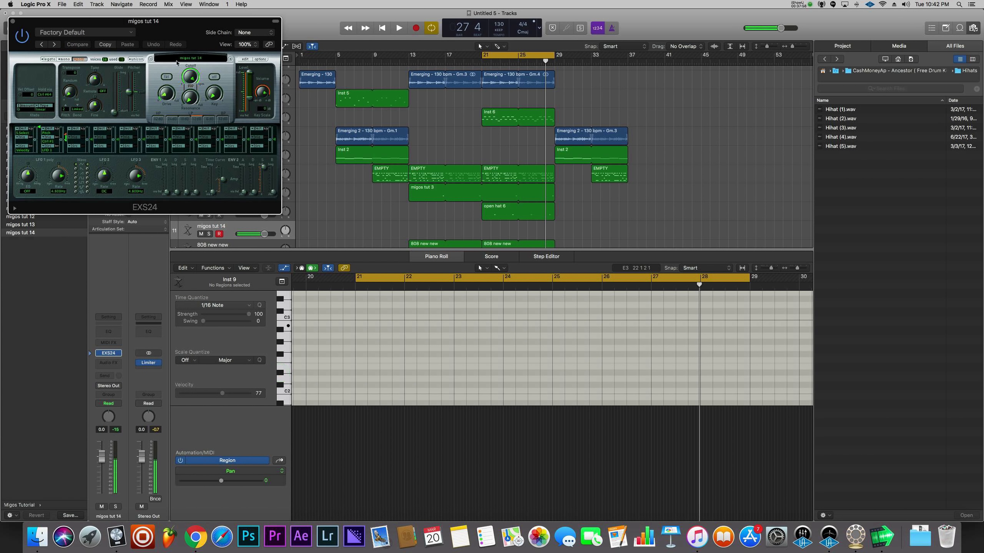
left_click(153, 60)
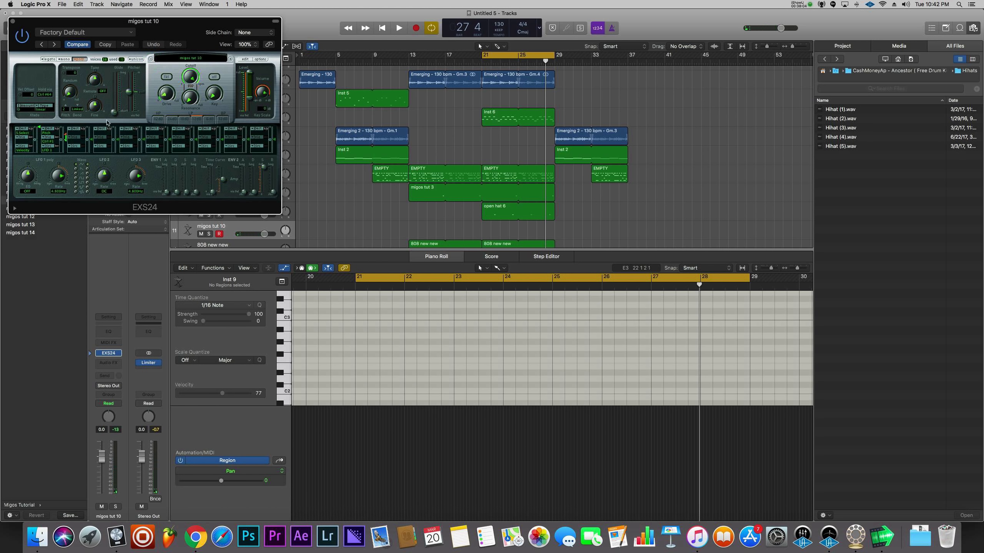
left_click(12, 21)
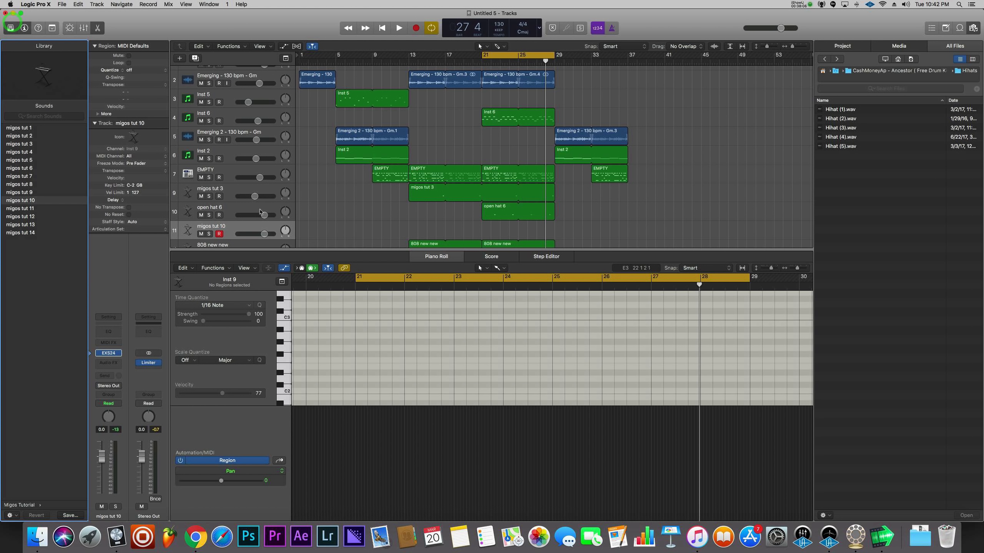
Add a Channel EQ to the migos tut 10 track with a high cut near 9400 Hz and a low cut near 3550 Hz.
left_click(116, 332)
left_click(356, 62)
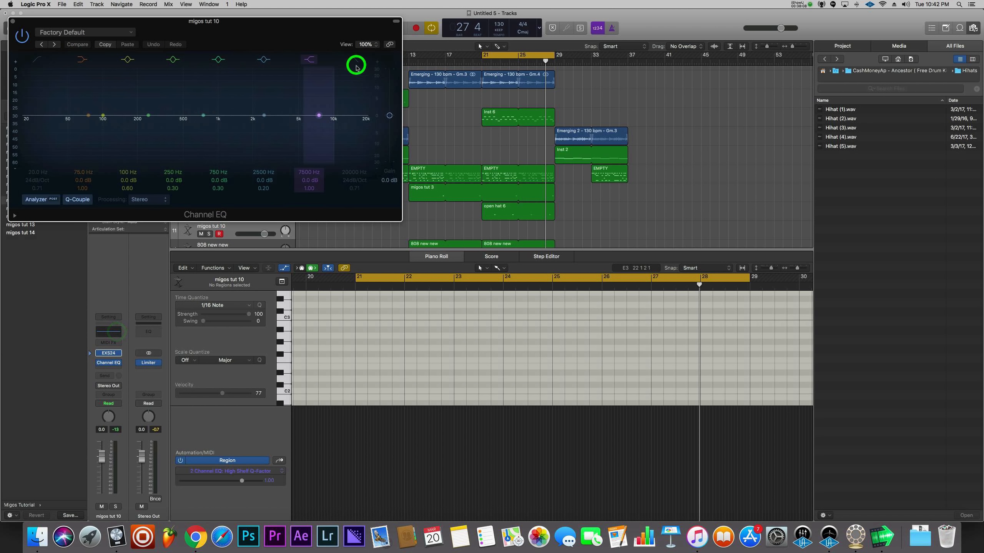
left_click_drag(358, 135, 316, 139)
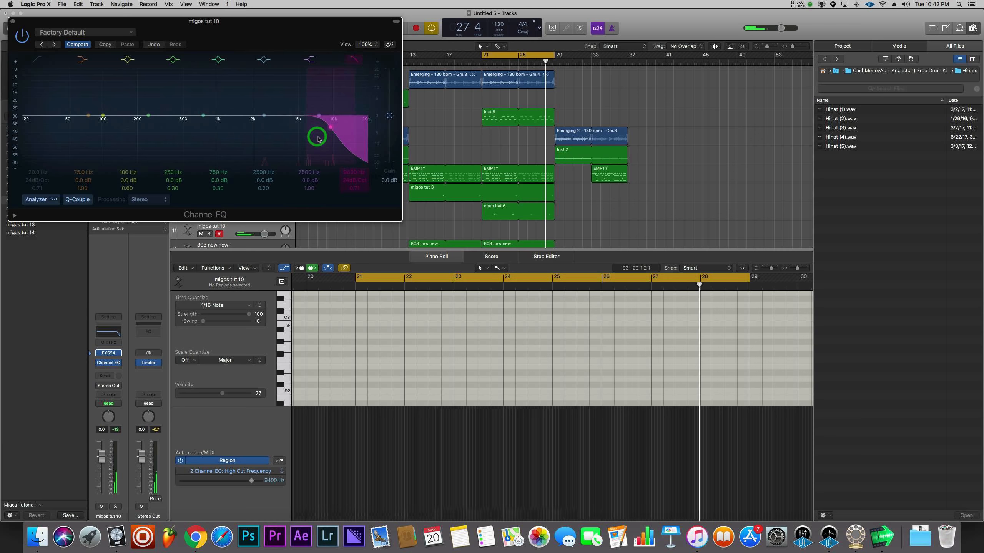
left_click(37, 61)
left_click_drag(29, 117, 317, 134)
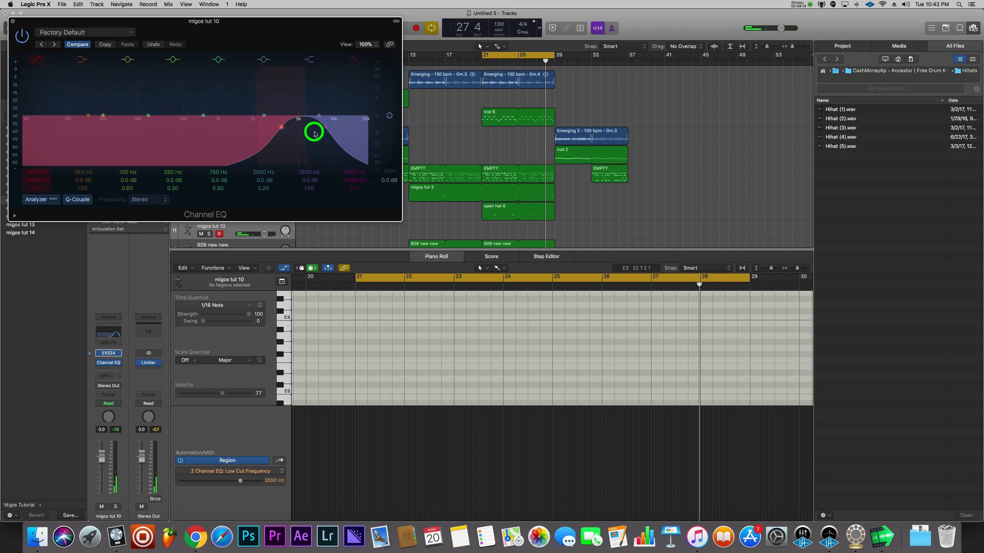
left_click(13, 22)
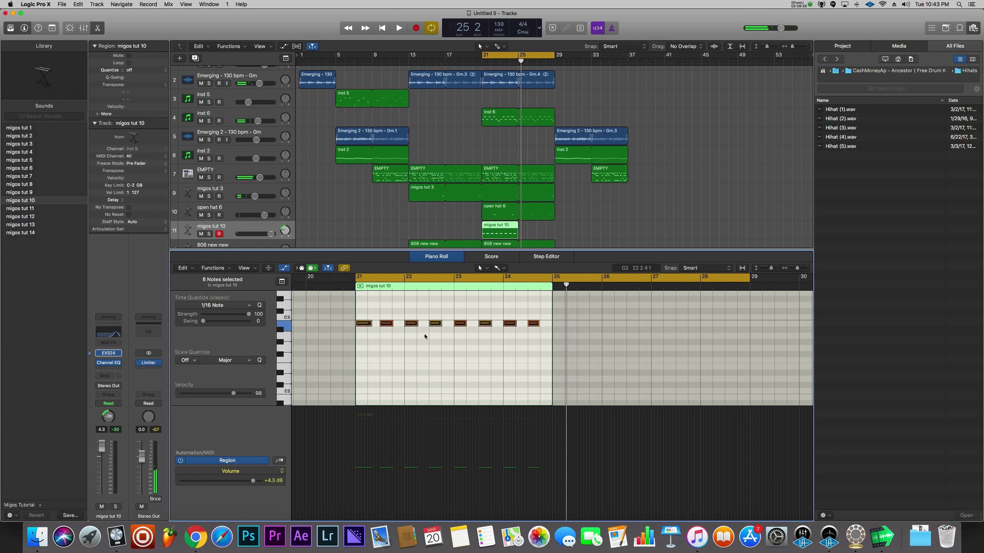
Loop the migos tut 10 region from bar 25 to bar 29 and play the section.
left_click(537, 228)
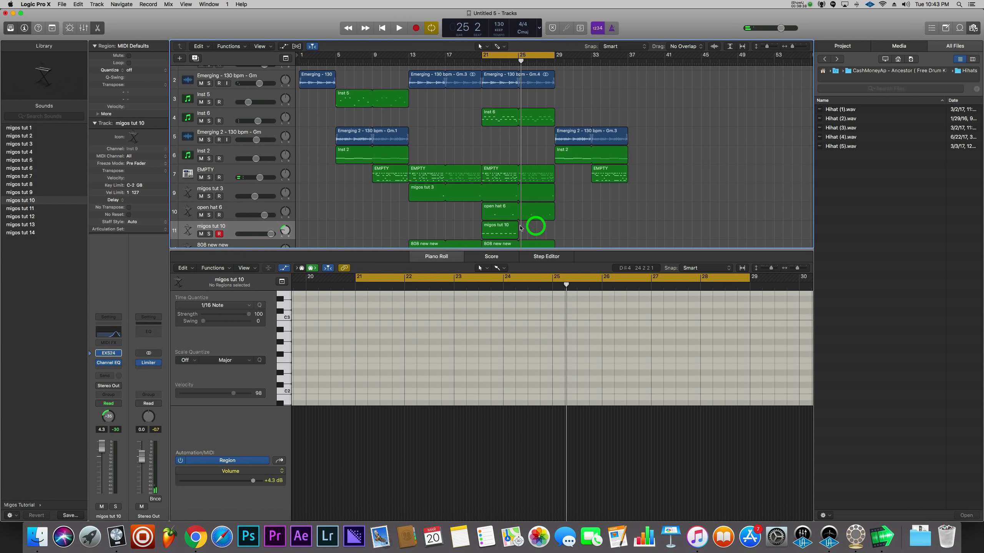
left_click_drag(521, 226, 553, 227)
key("space")
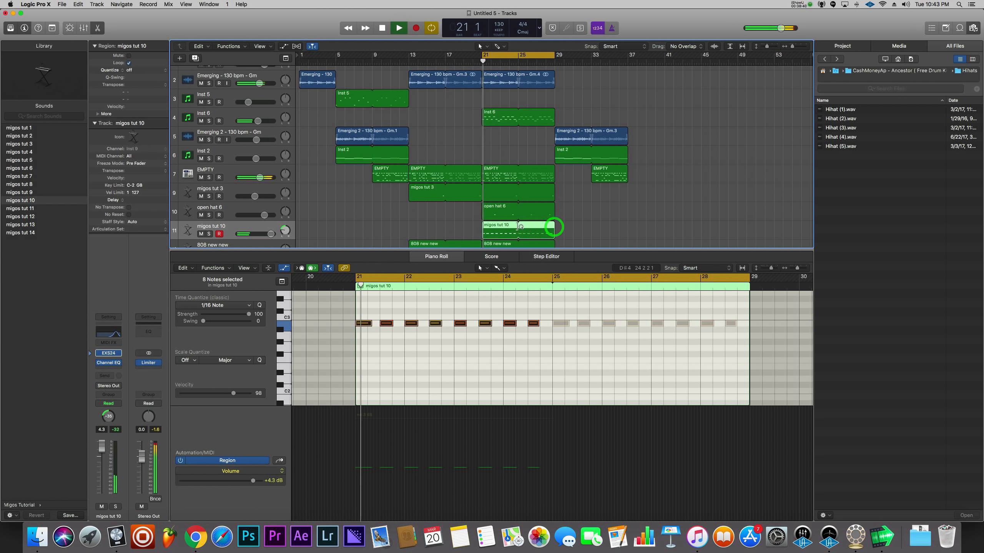
left_click(270, 234)
left_click(330, 225)
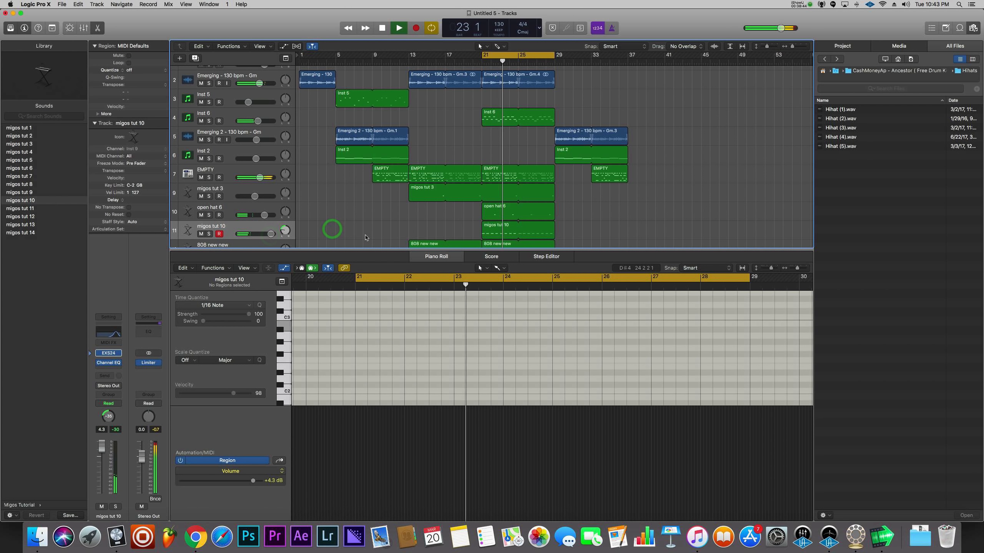
Copy the Inst 5 region from bar 5 to bar 29 and set the cycle range to bars 13–37.
key("super+Left")
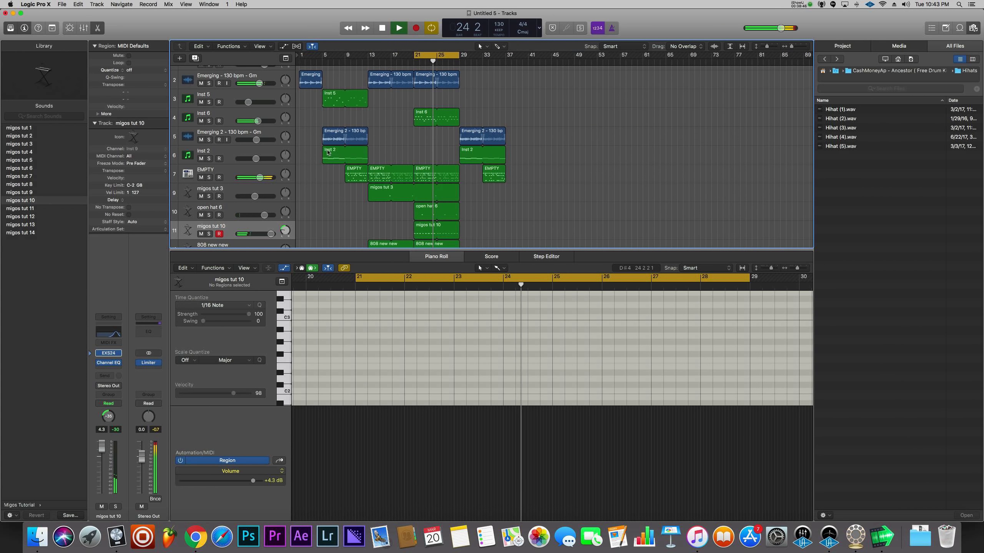
left_click(351, 105)
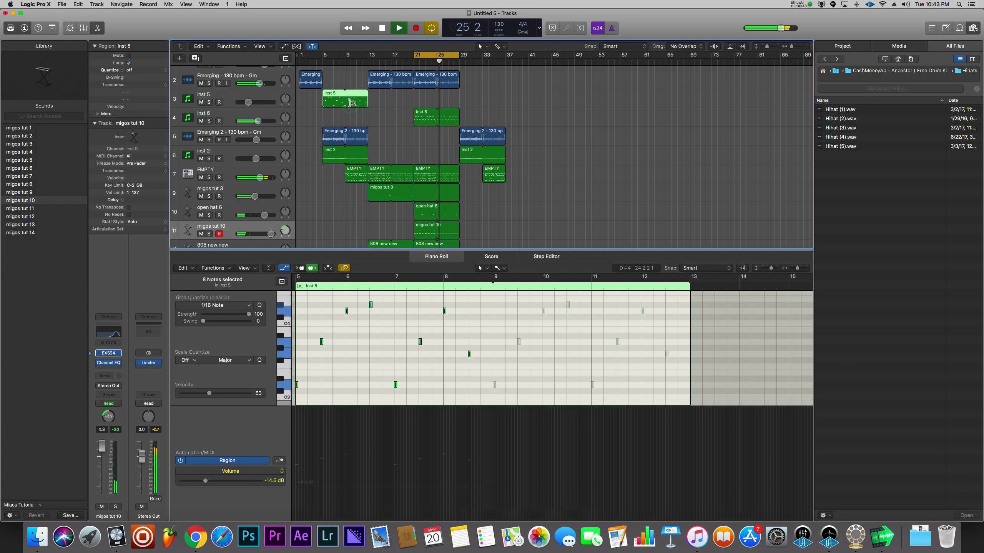
left_click_drag(336, 103, 472, 100)
left_click(435, 59)
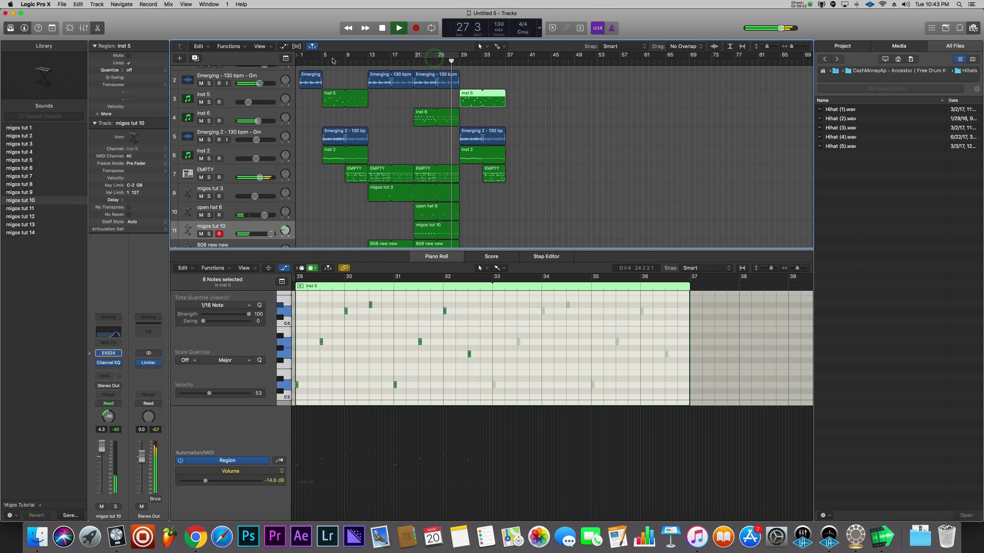
left_click_drag(374, 61, 504, 61)
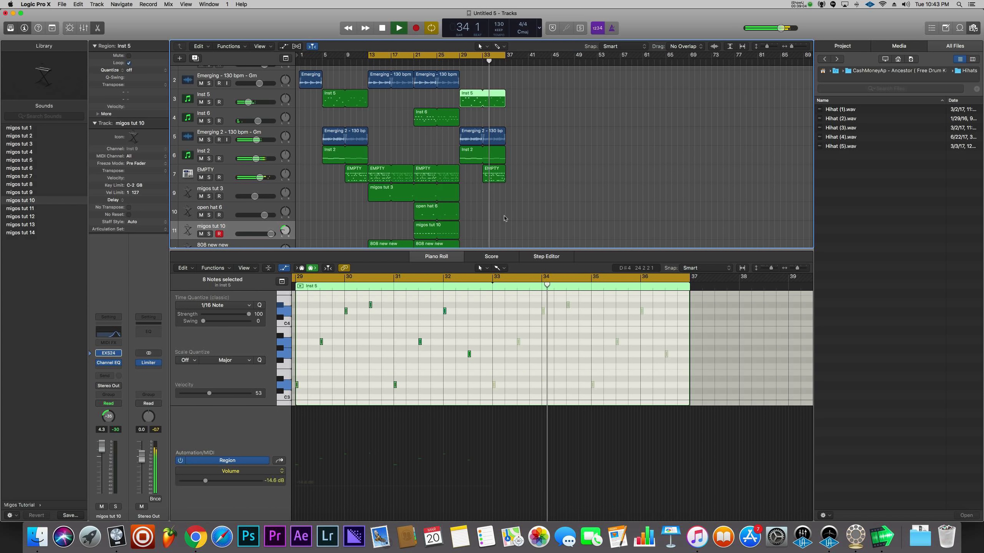
Enlarge the Tracks area and lower the 808 new new track's volume to about -1.7 dB.
left_click_drag(487, 250, 496, 364)
left_click_drag(575, 293, 382, 87)
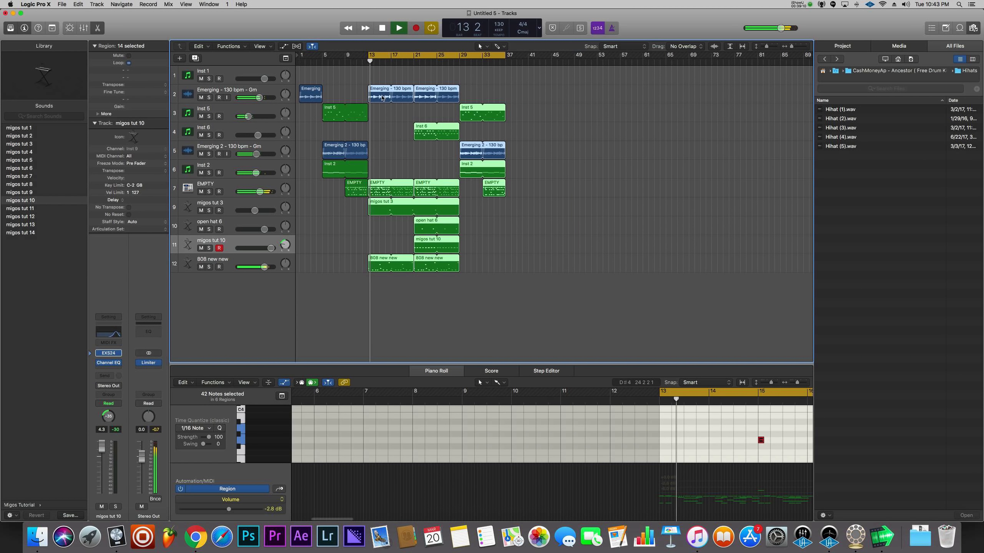
left_click_drag(256, 267, 255, 267)
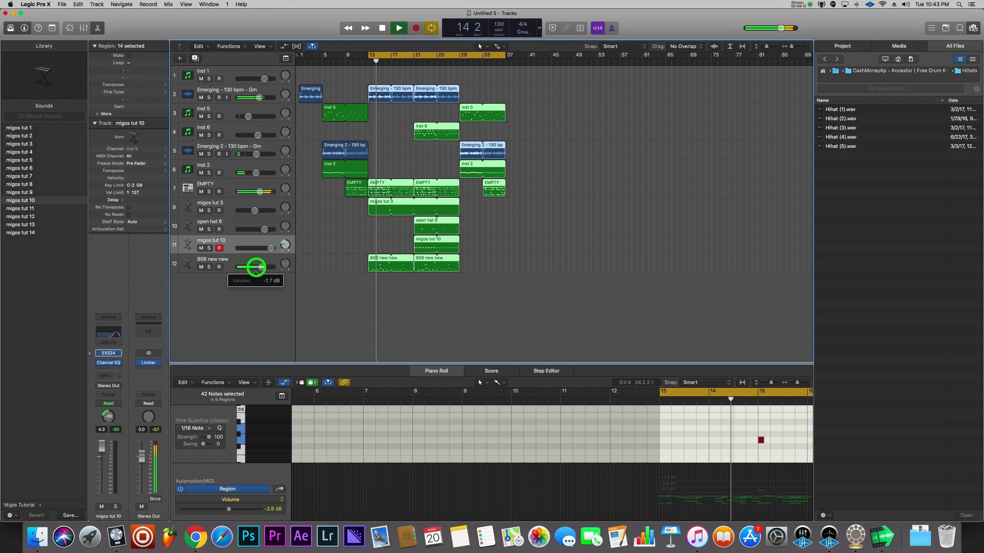
left_click(317, 289)
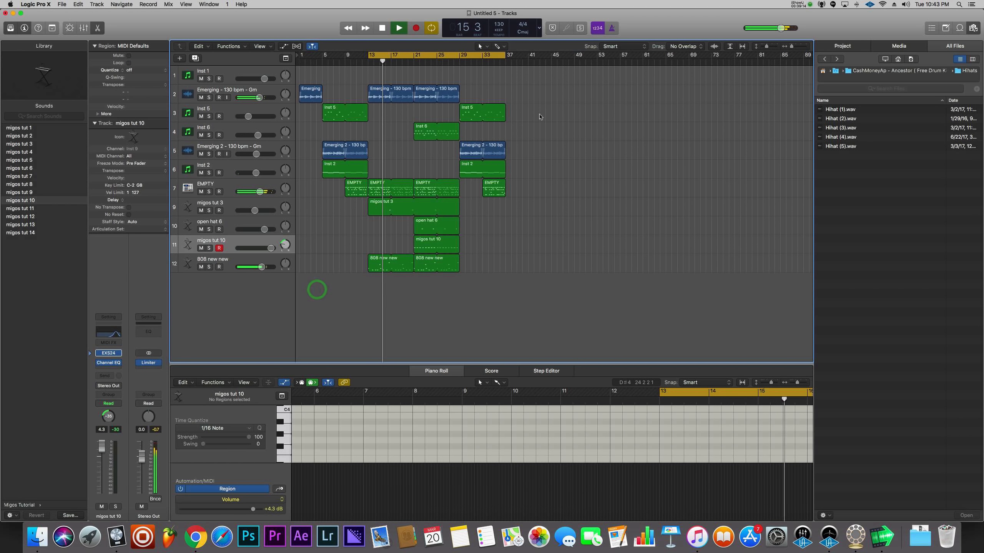
Copy all regions between bars 13 and 37 so the duplicate section starts at bar 37, and turn off cycle mode.
left_click_drag(528, 81, 379, 272)
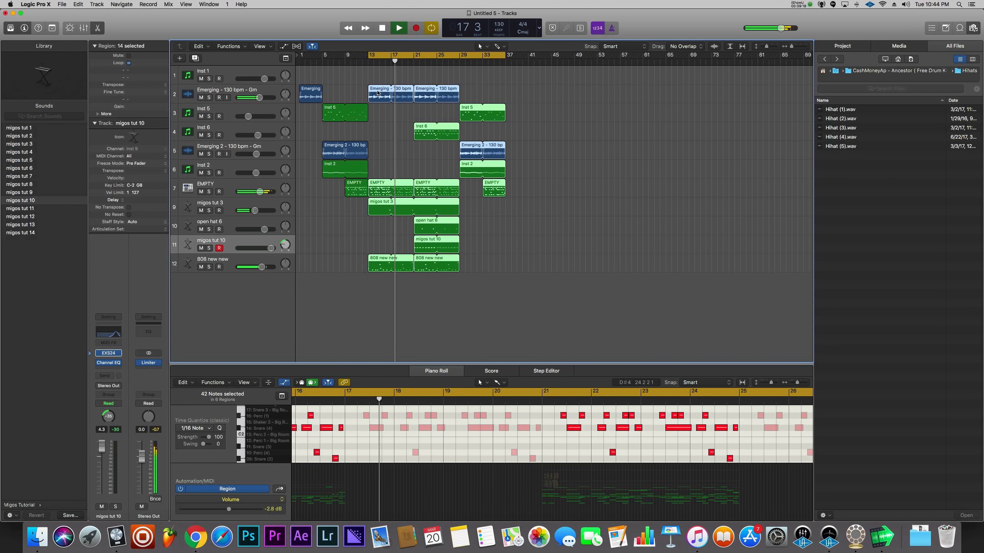
left_click_drag(377, 93, 512, 91)
left_click(478, 237)
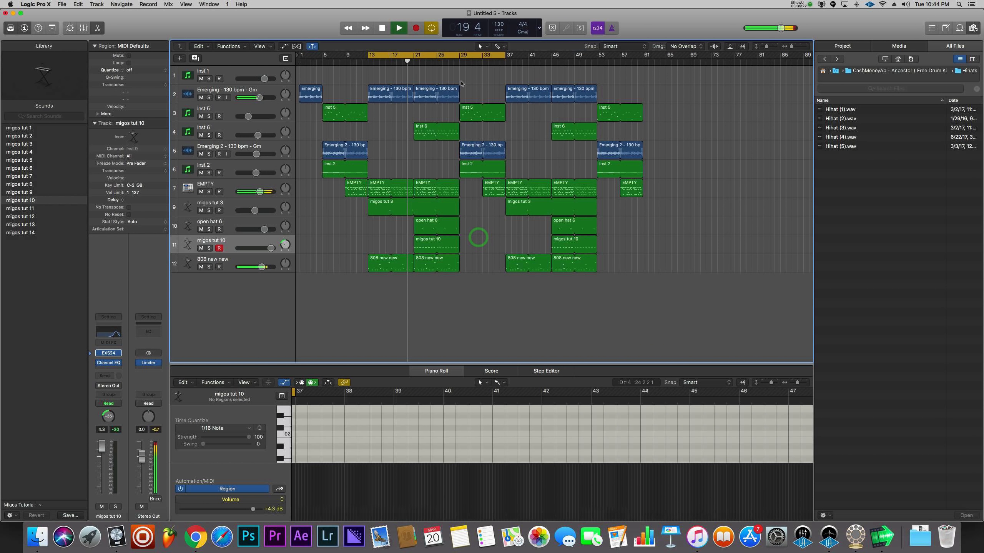
left_click(436, 55)
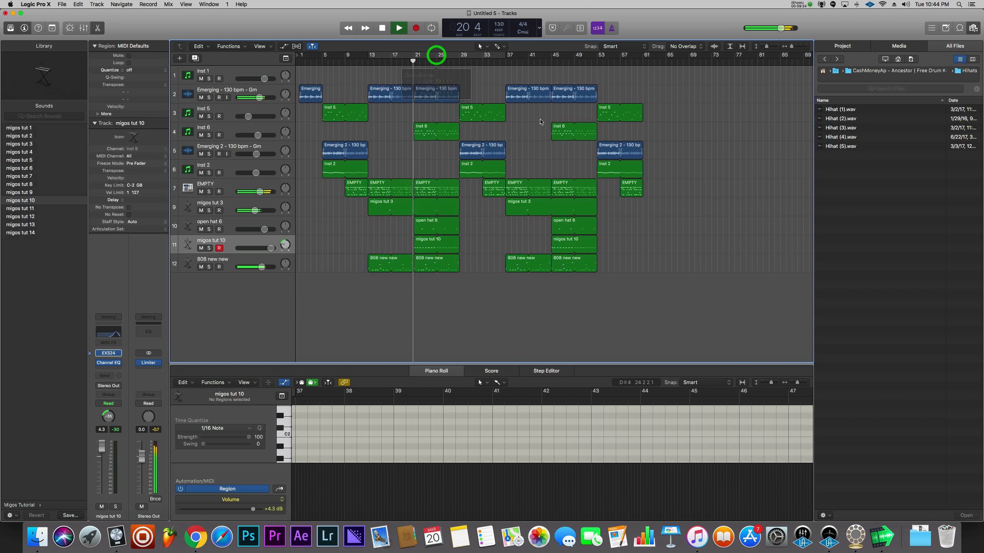
Lower the Inst 6 track's volume slightly and set the migos tut 10 track's volume to +3.1 dB.
left_click_drag(257, 135, 246, 137)
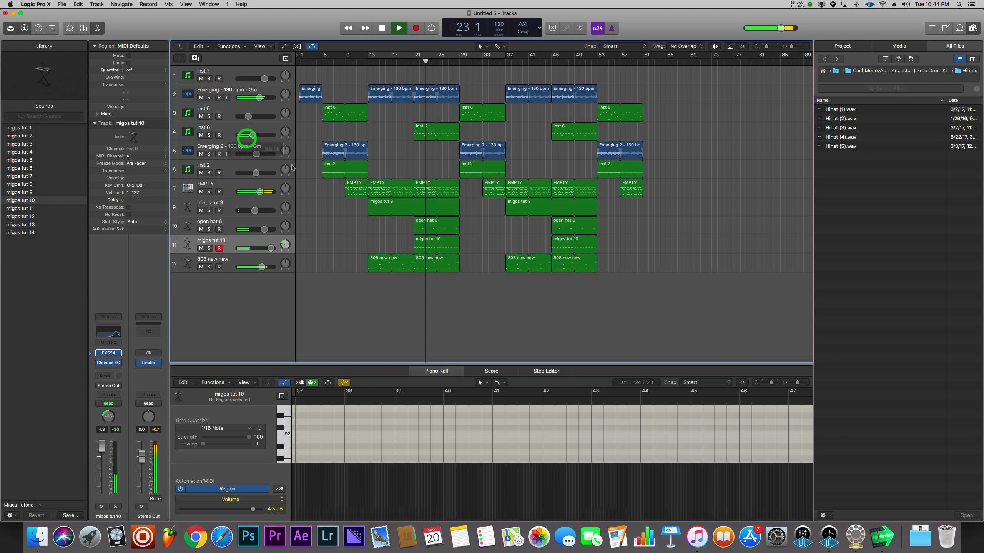
left_click_drag(270, 248, 269, 248)
Add a stereo SilverVerb to the migos tut 10 track and set its wet level to 25% during playback.
left_click(241, 243)
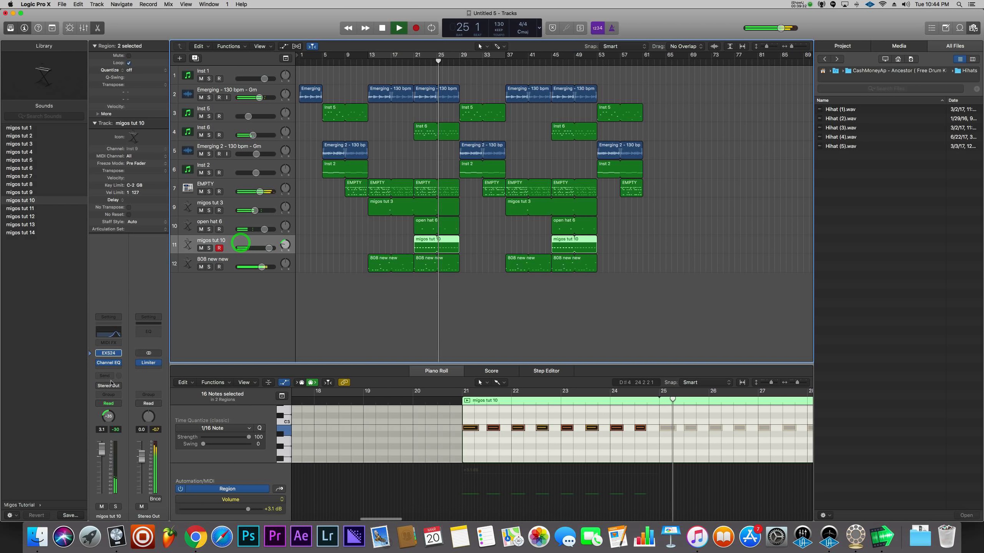
key("space")
left_click(116, 369)
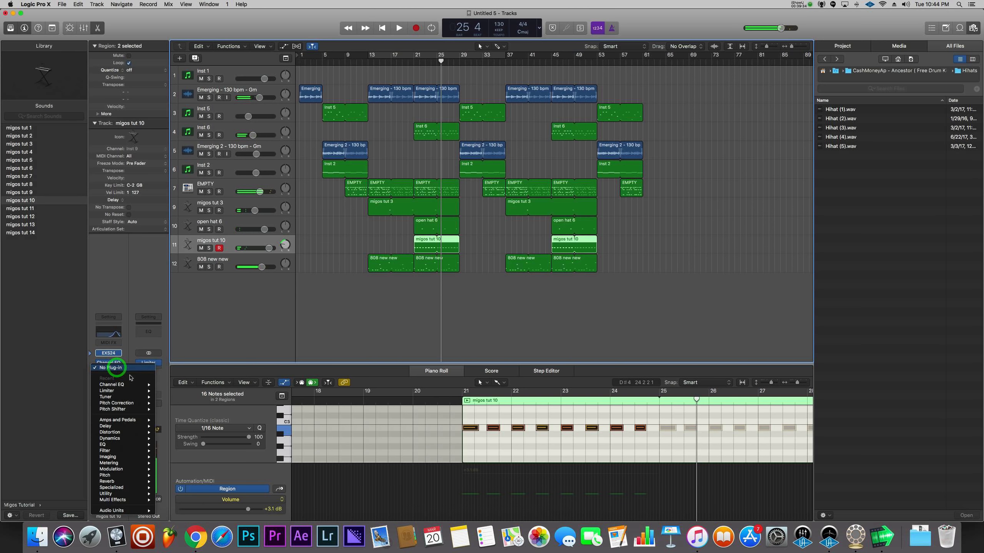
mouse_move(136, 441)
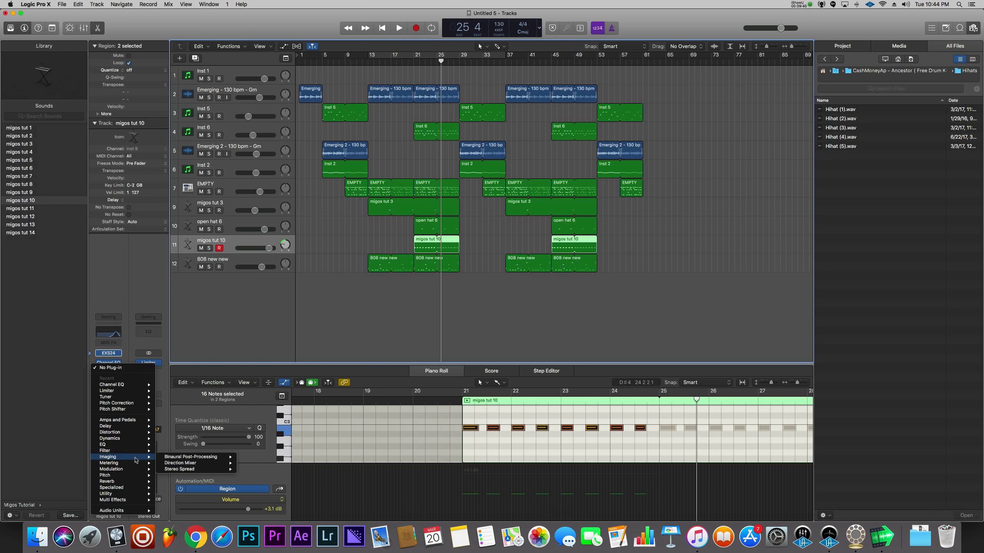
mouse_move(135, 485)
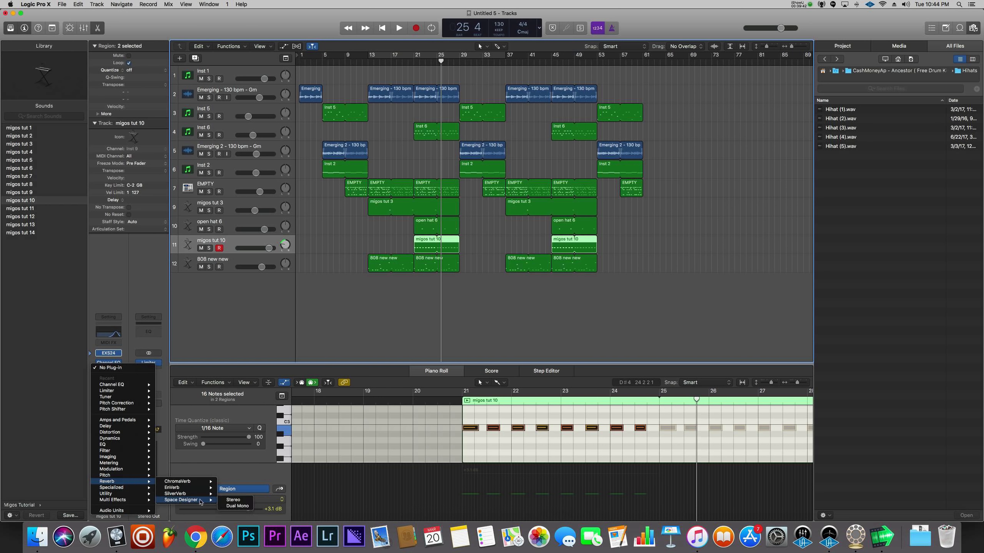
mouse_move(201, 497)
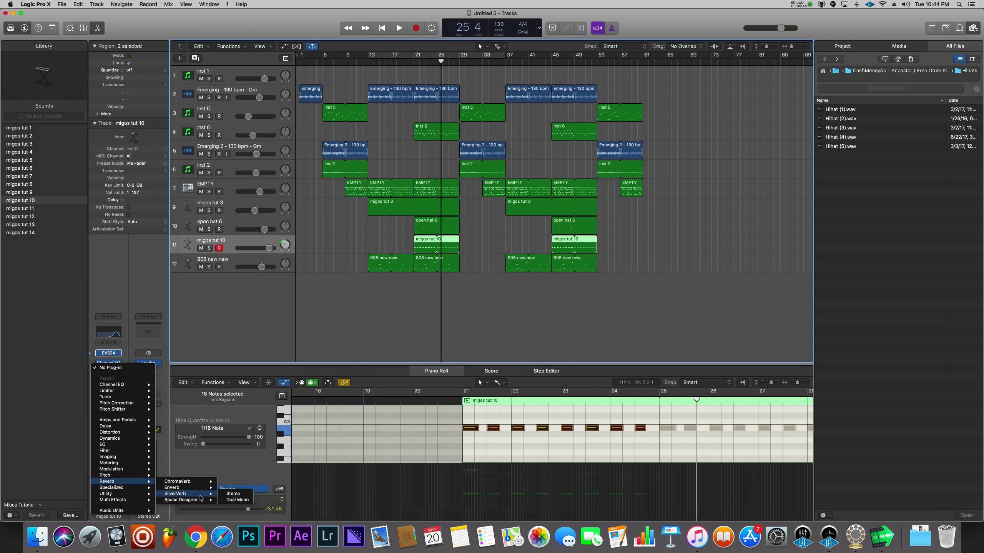
left_click(234, 495)
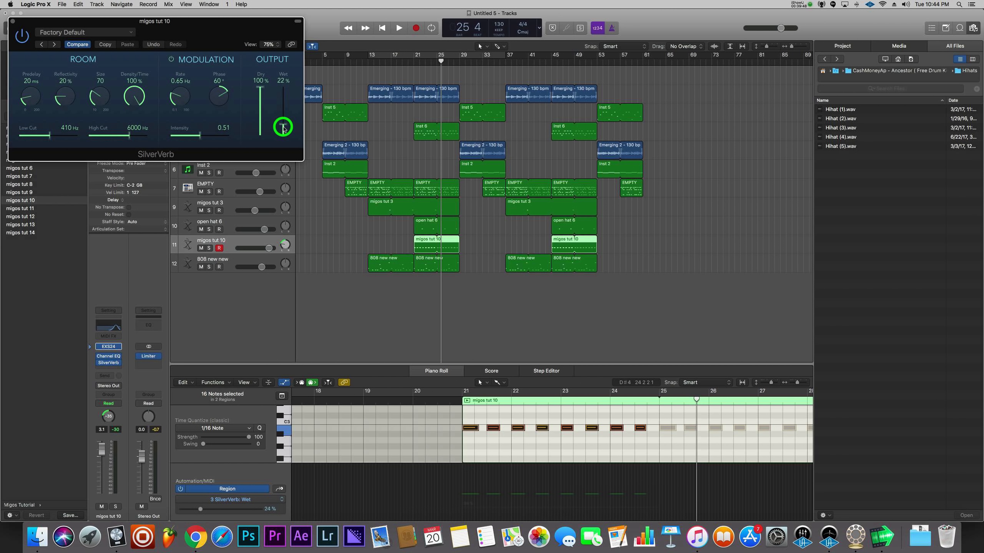
key("space")
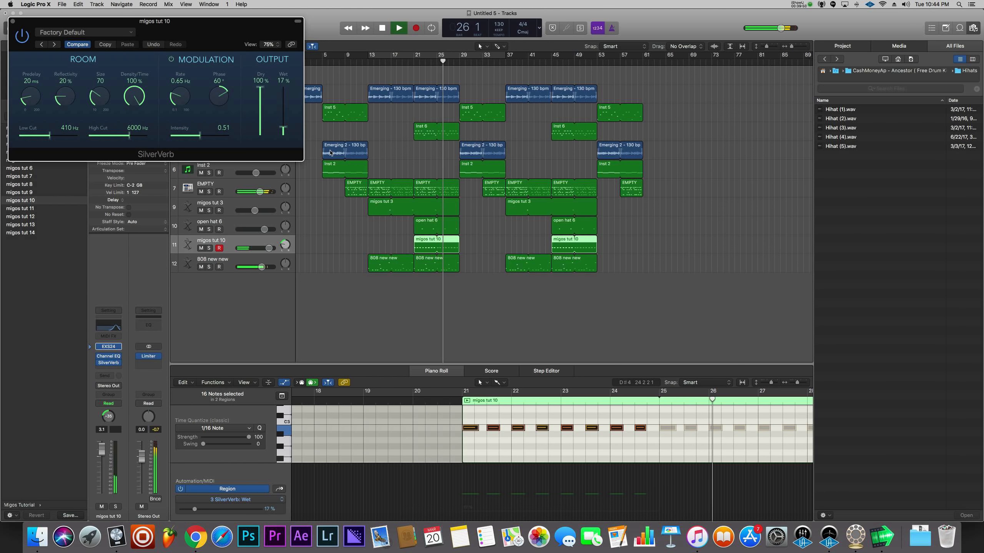
left_click_drag(282, 130, 284, 123)
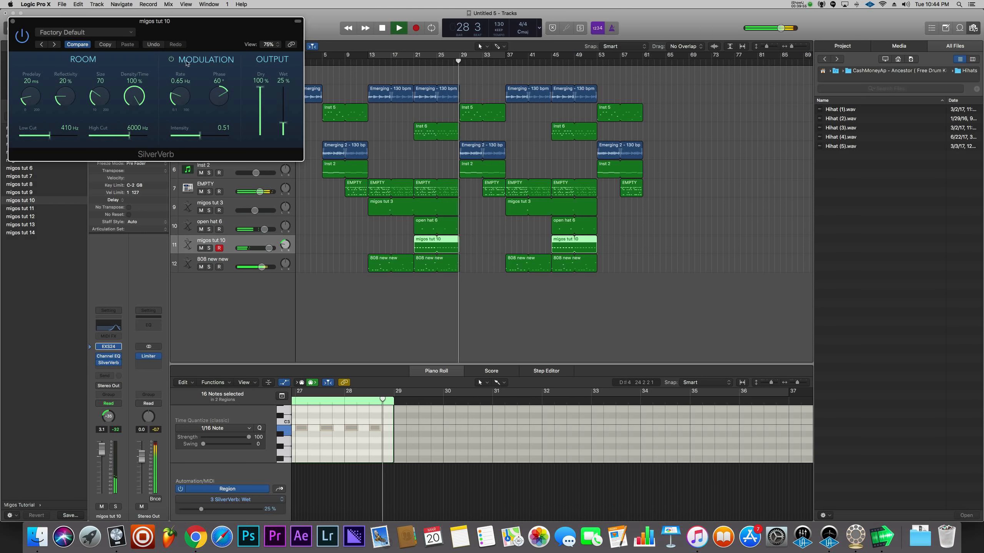
left_click(13, 21)
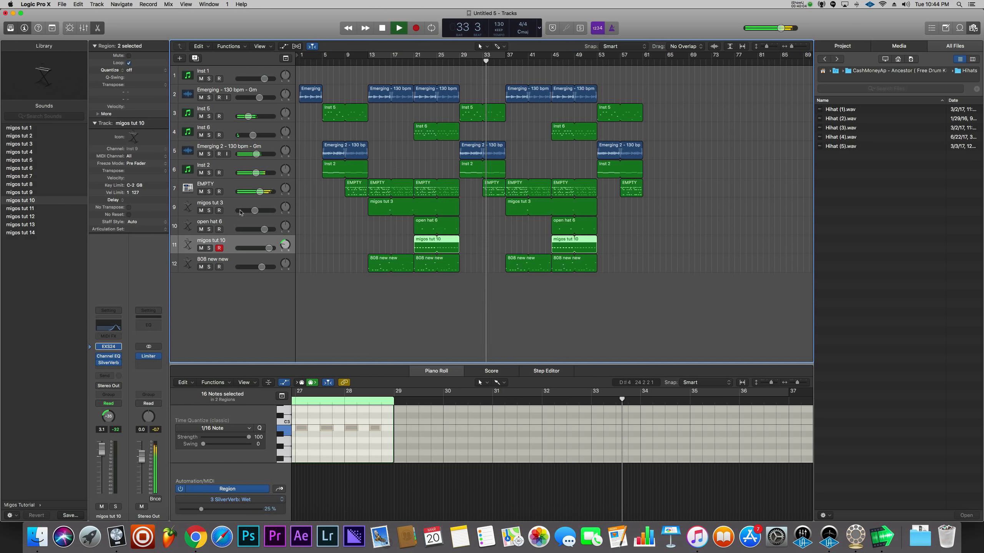
Adjust the EMPTY drum track's volume slightly.
left_click(260, 192)
left_click_drag(260, 192, 258, 192)
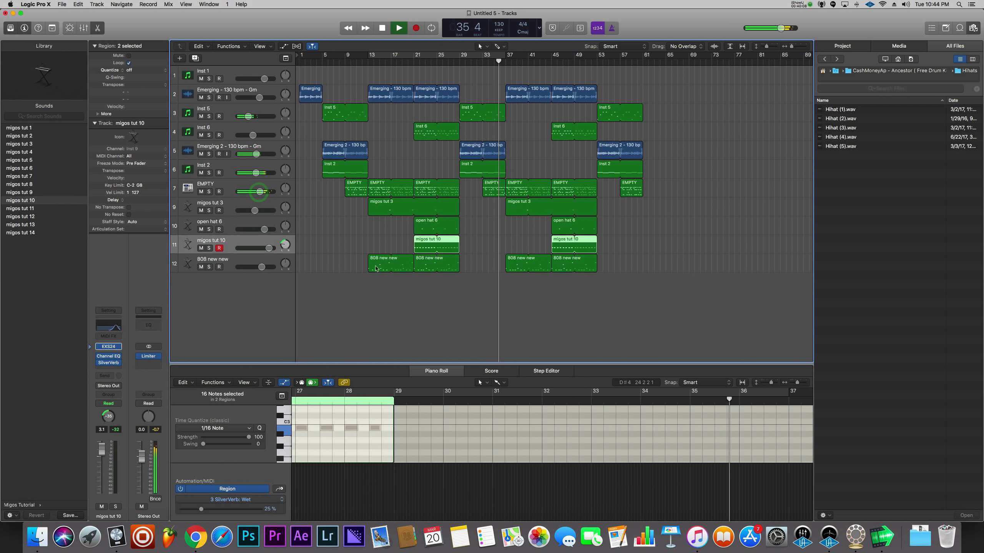
Delete the Emerging region at bar 45 and shorten the Emerging loop at bar 37 to end at bar 41.
left_click(485, 279)
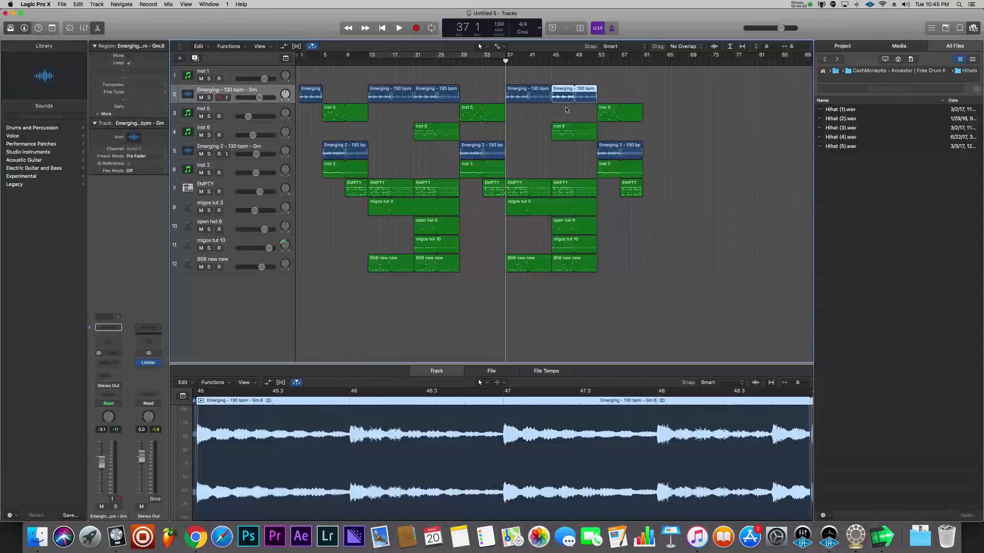
key("Delete")
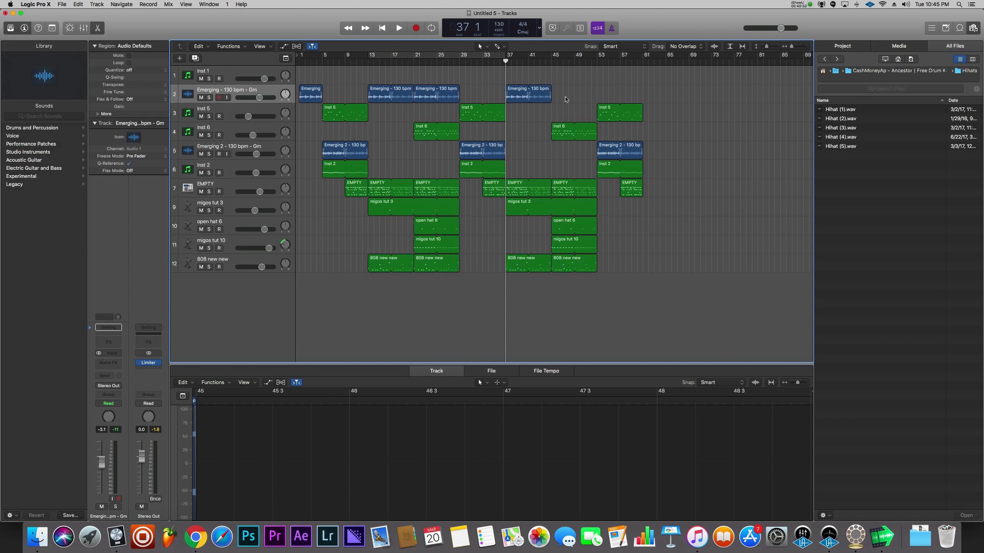
left_click_drag(549, 99, 528, 99)
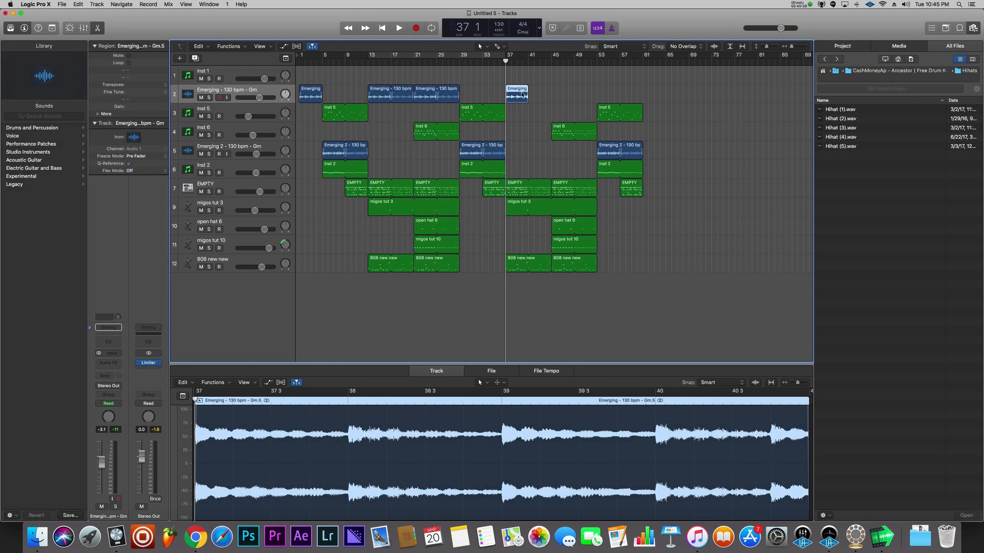
Bounce the Emerging region at bar 37 in place to a new track with normalize off, and delete the original region.
right_click(522, 98)
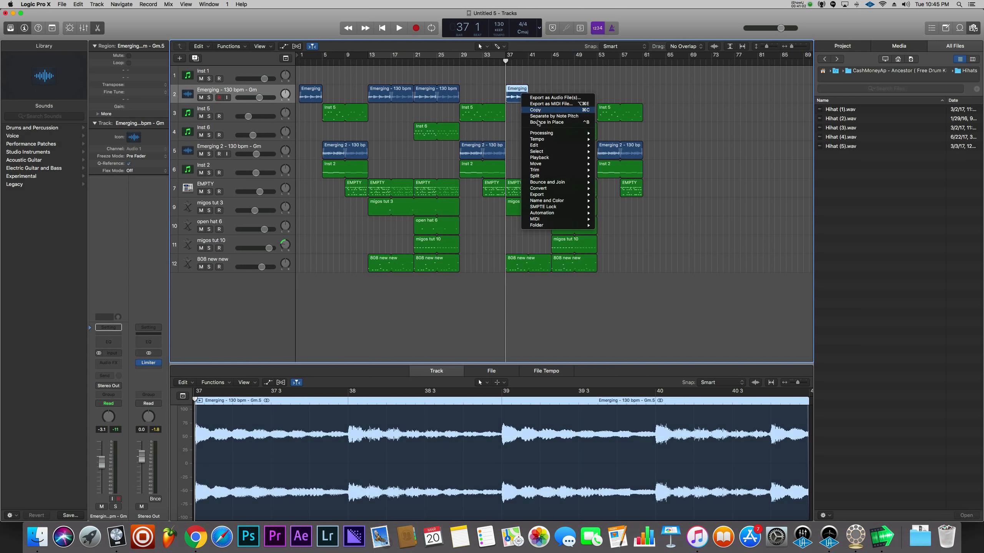
left_click(515, 114)
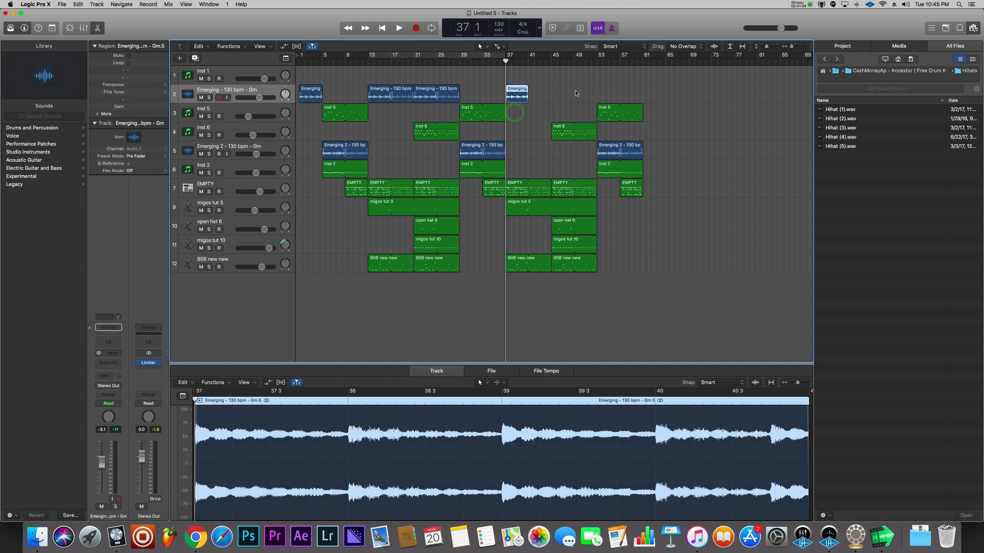
right_click(520, 99)
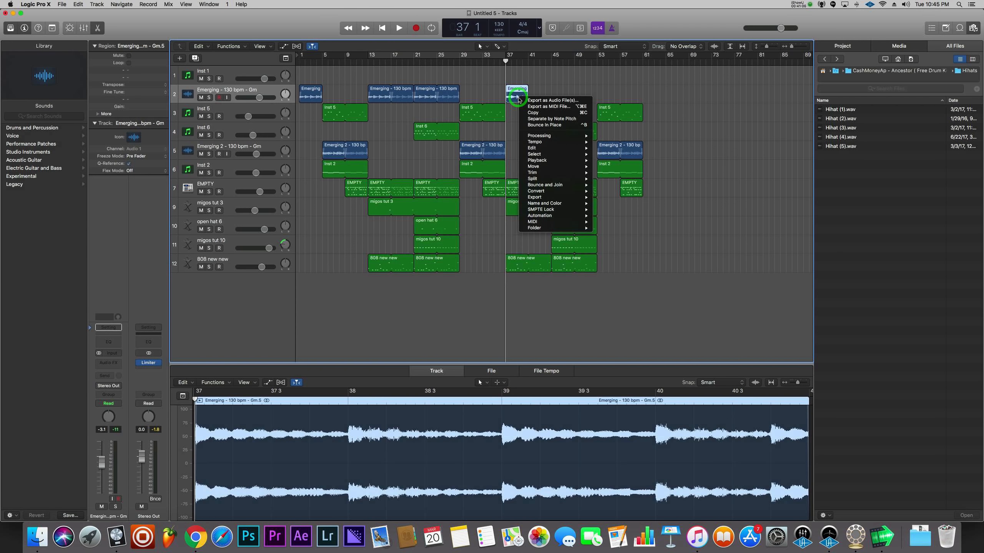
left_click(540, 125)
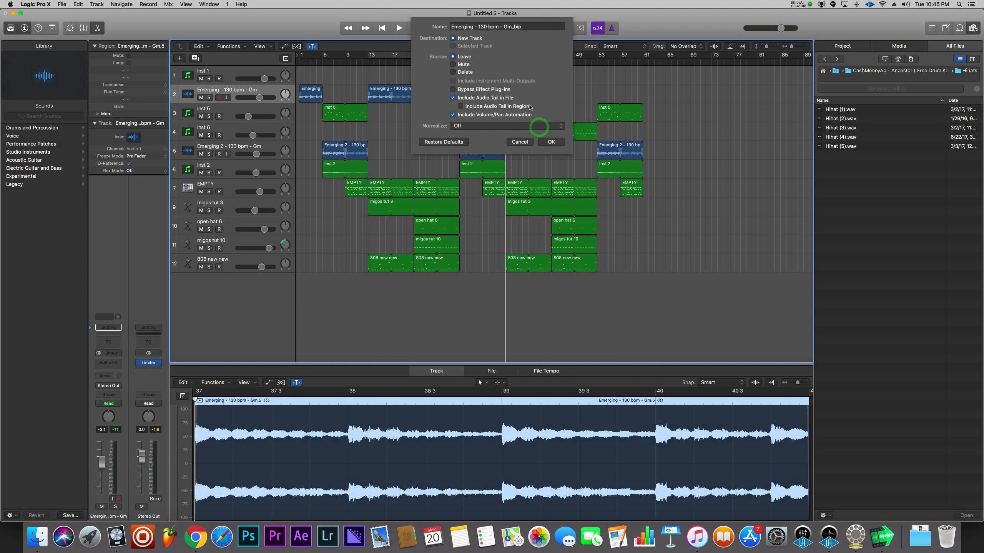
left_click(552, 157)
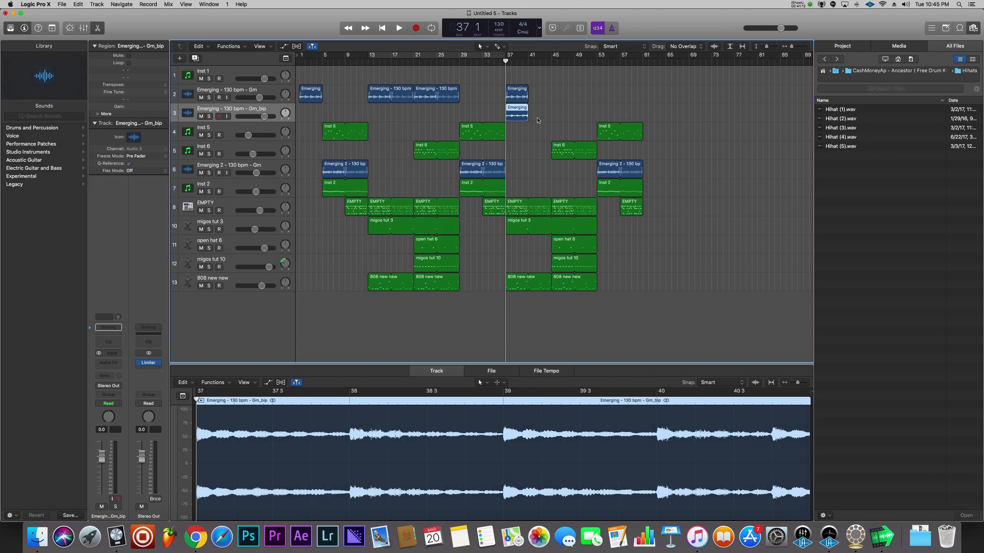
left_click(519, 98)
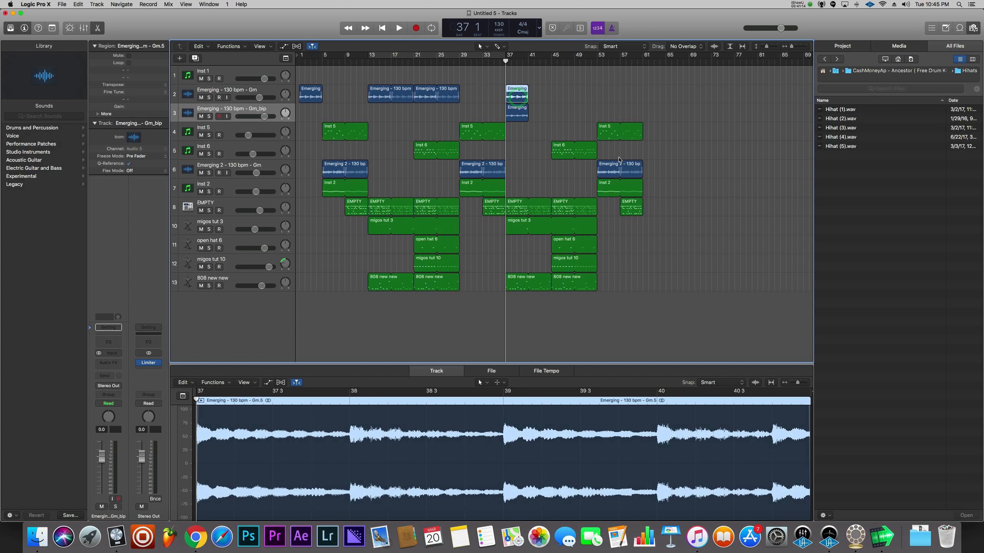
key("Delete")
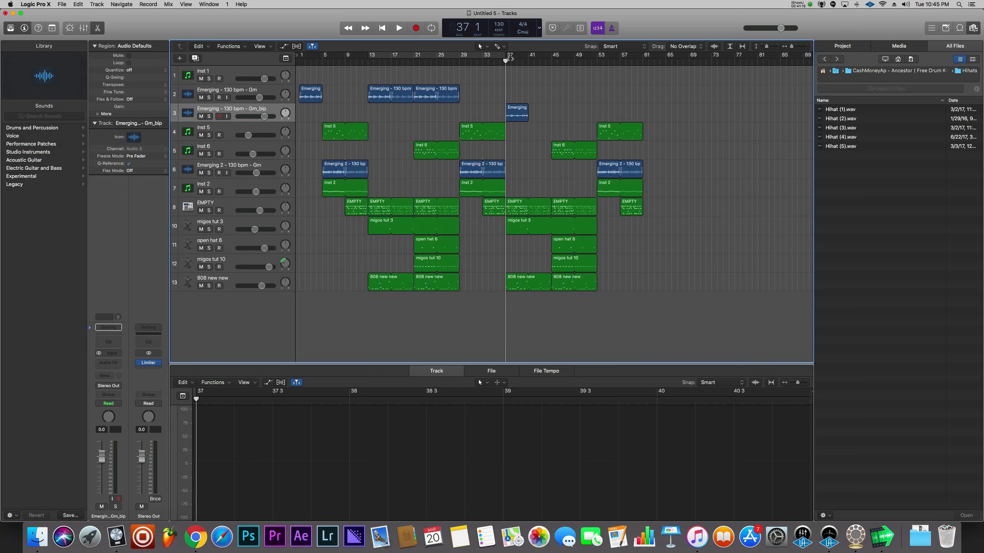
Set the cycle range to bars 37–45 and time-stretch the bounced Emerging region to fill that range.
left_click_drag(506, 59, 552, 59)
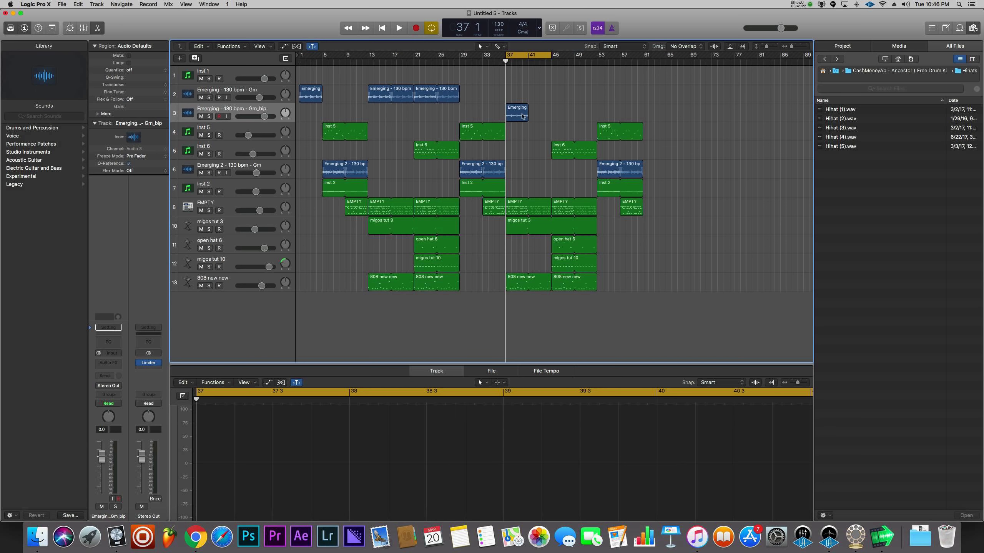
left_click(522, 114)
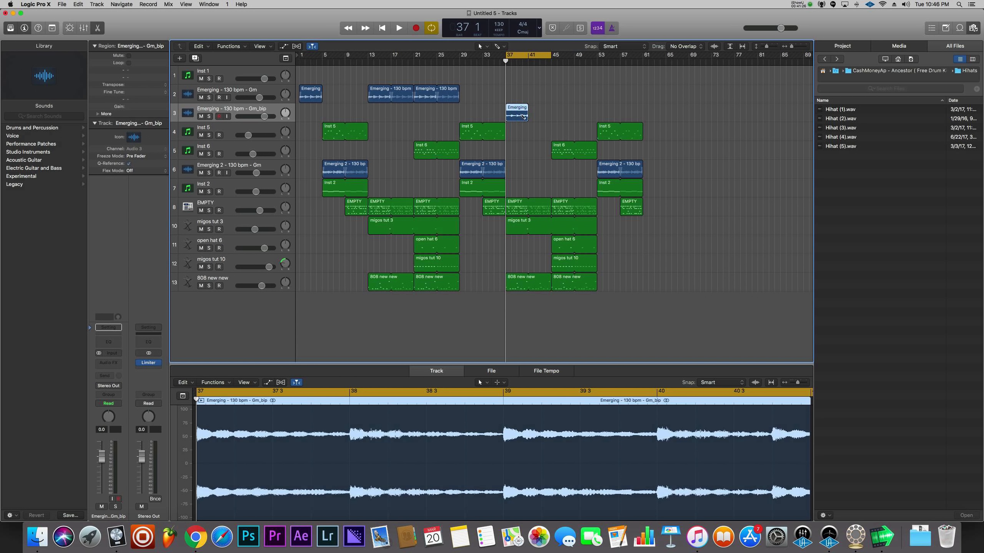
key("alt+super+l")
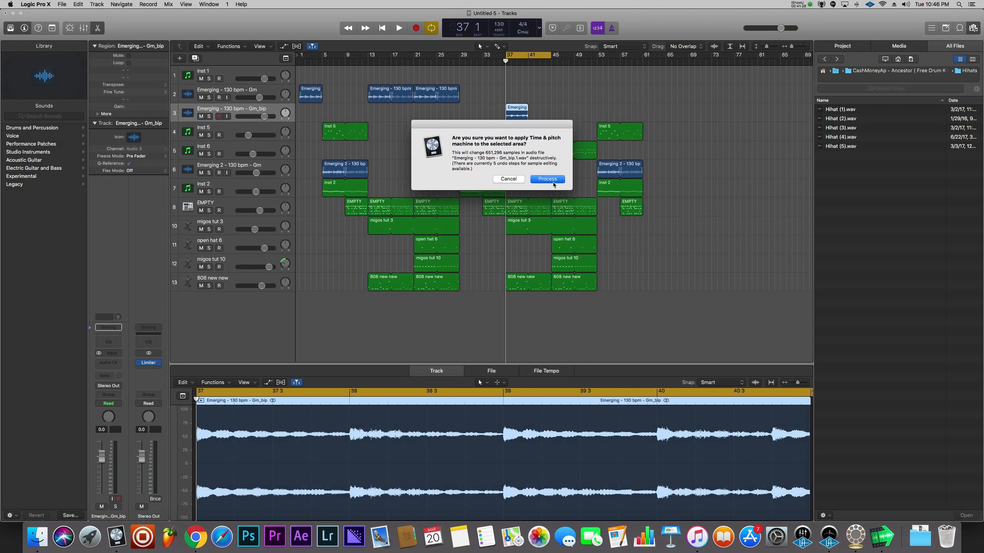
left_click(553, 181)
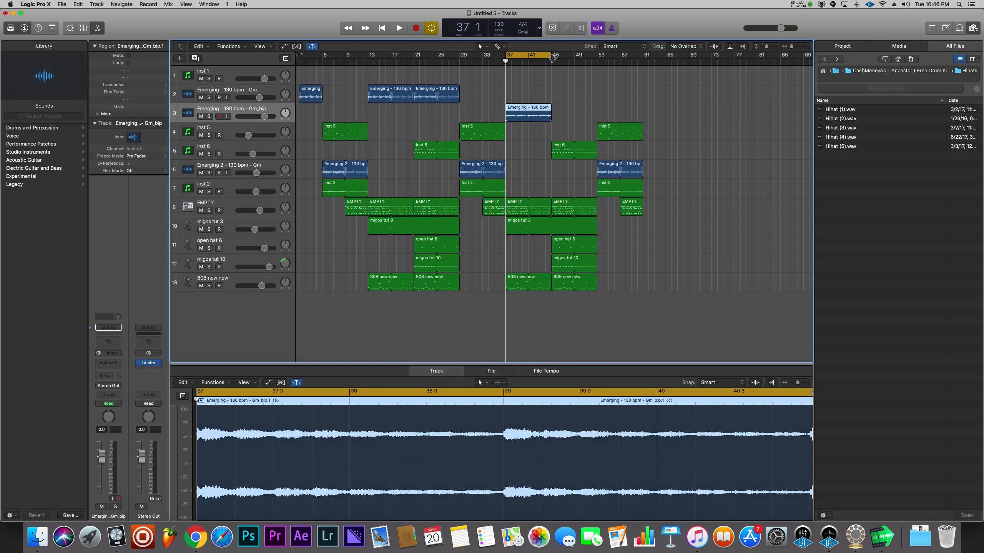
Turn off cycle mode, play the stretched melody and loop the bounced Emerging region out to bar 53.
left_click(523, 57)
key("space")
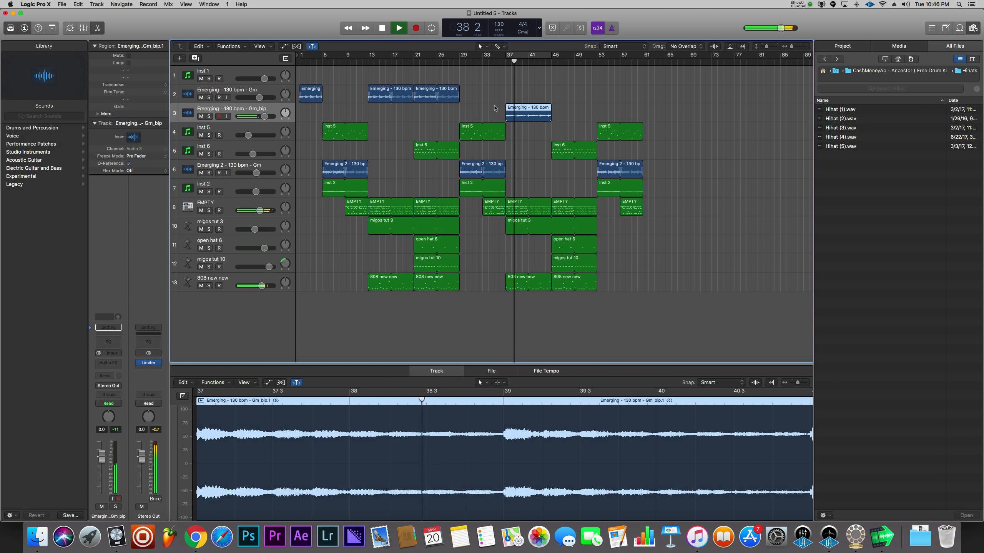
left_click_drag(549, 109, 593, 105)
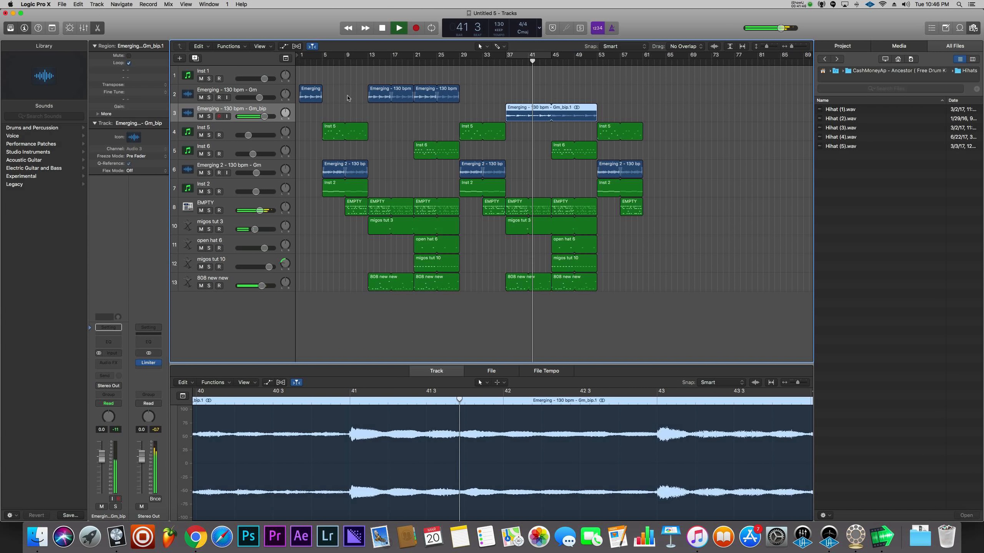
Copy the Emerging region from bar 21 to bar 45 on its original track and play the section.
left_click(455, 114)
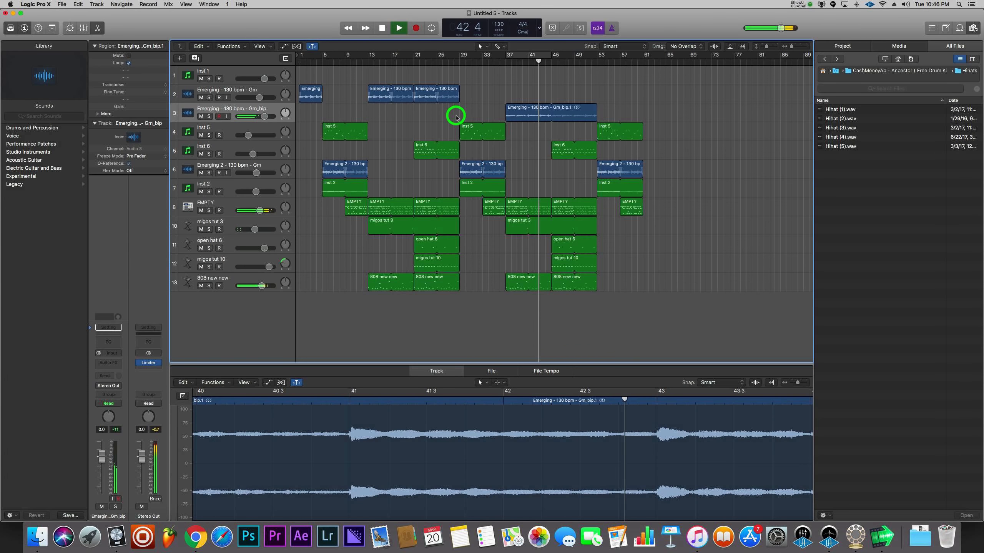
key("space")
left_click_drag(456, 97, 564, 91)
key("space")
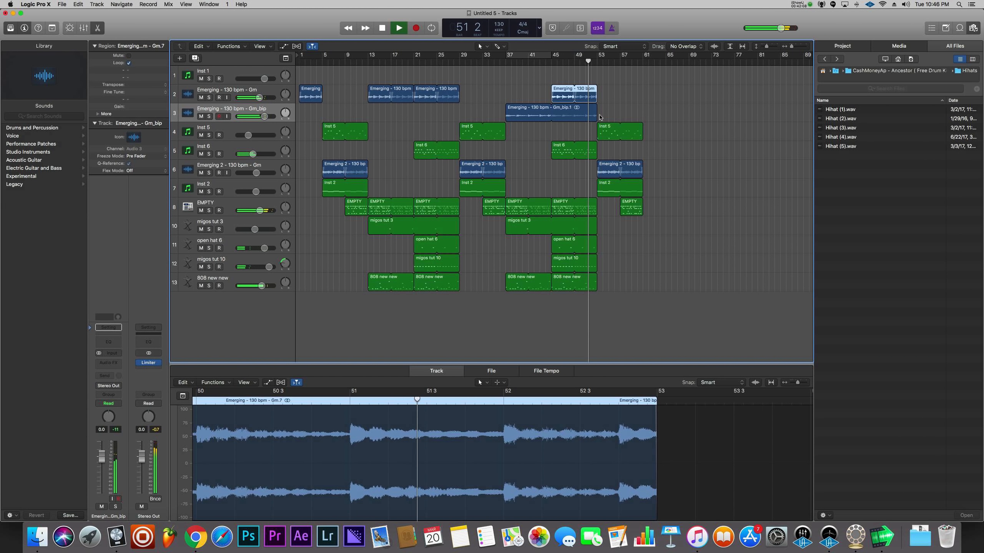
left_click(637, 107)
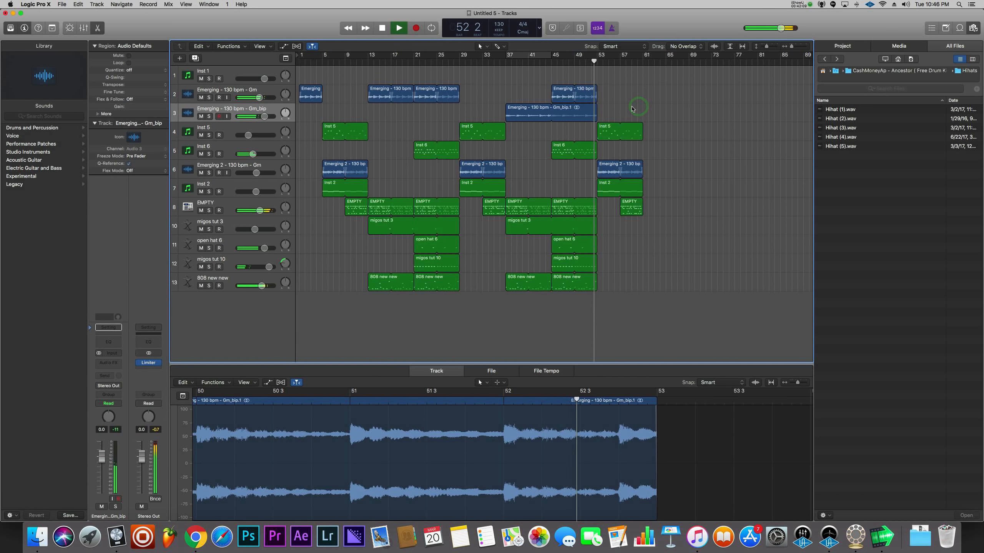